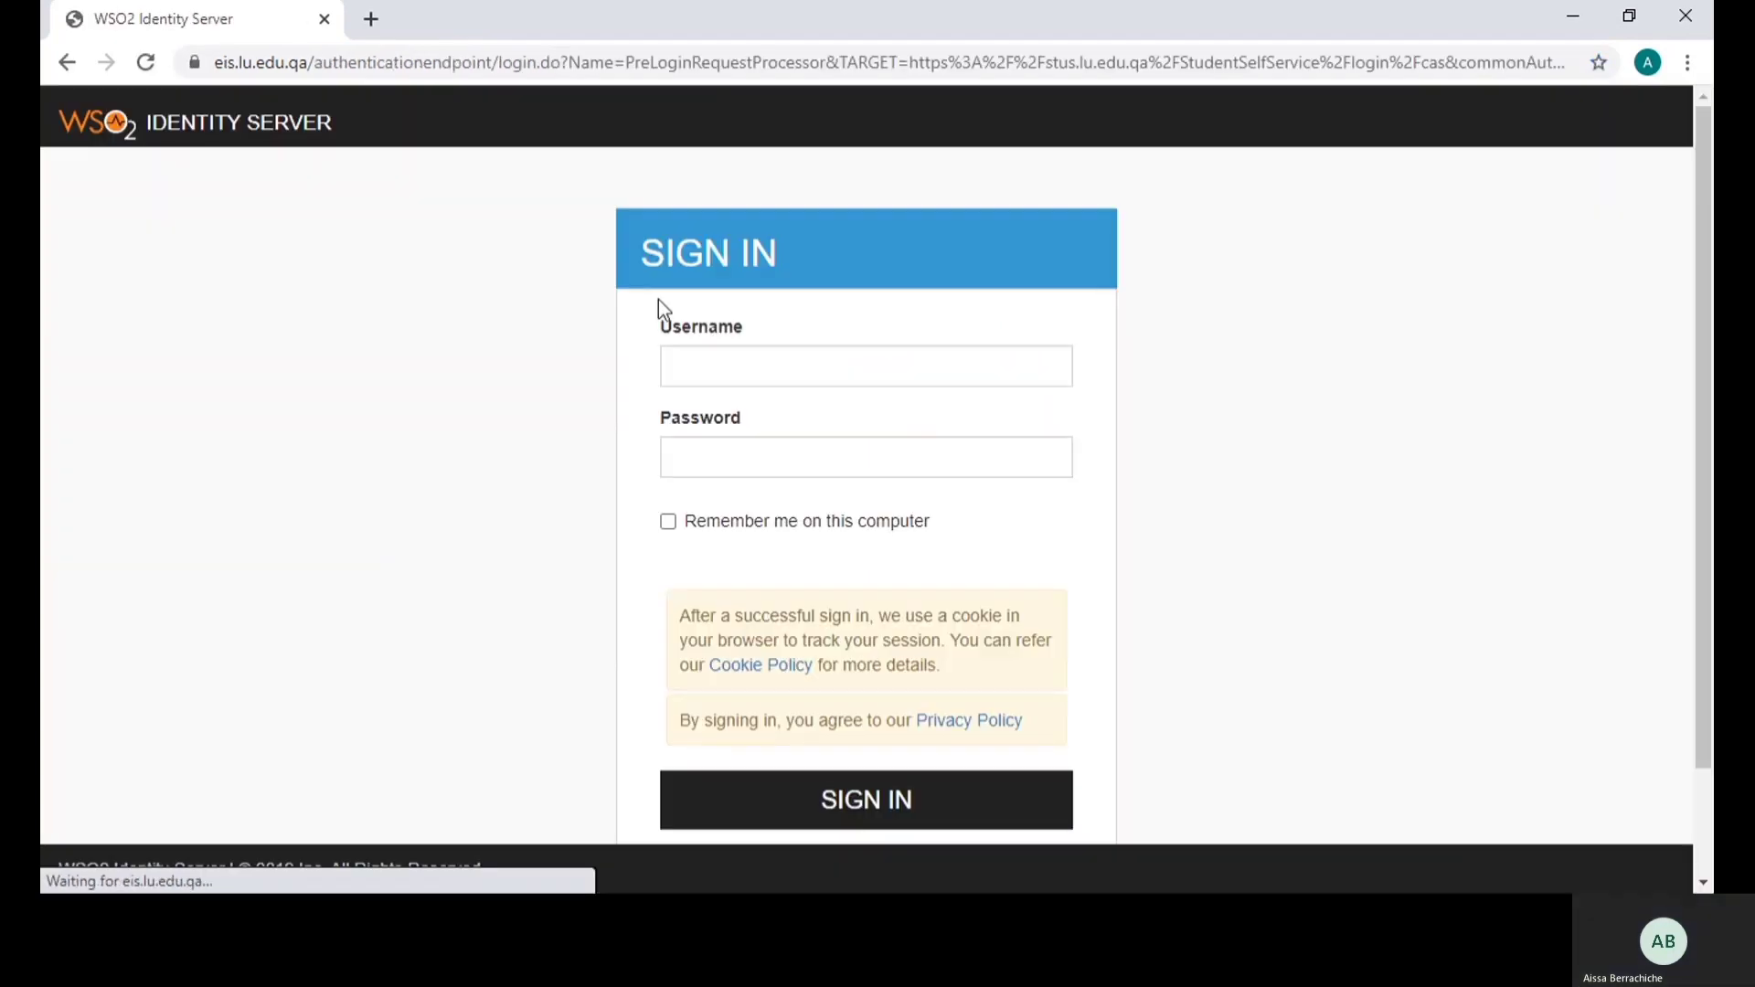
# Sign in to the student self-service portal with the student username and account password
pyautogui.click(806, 377)
pyautogui.click(766, 429)
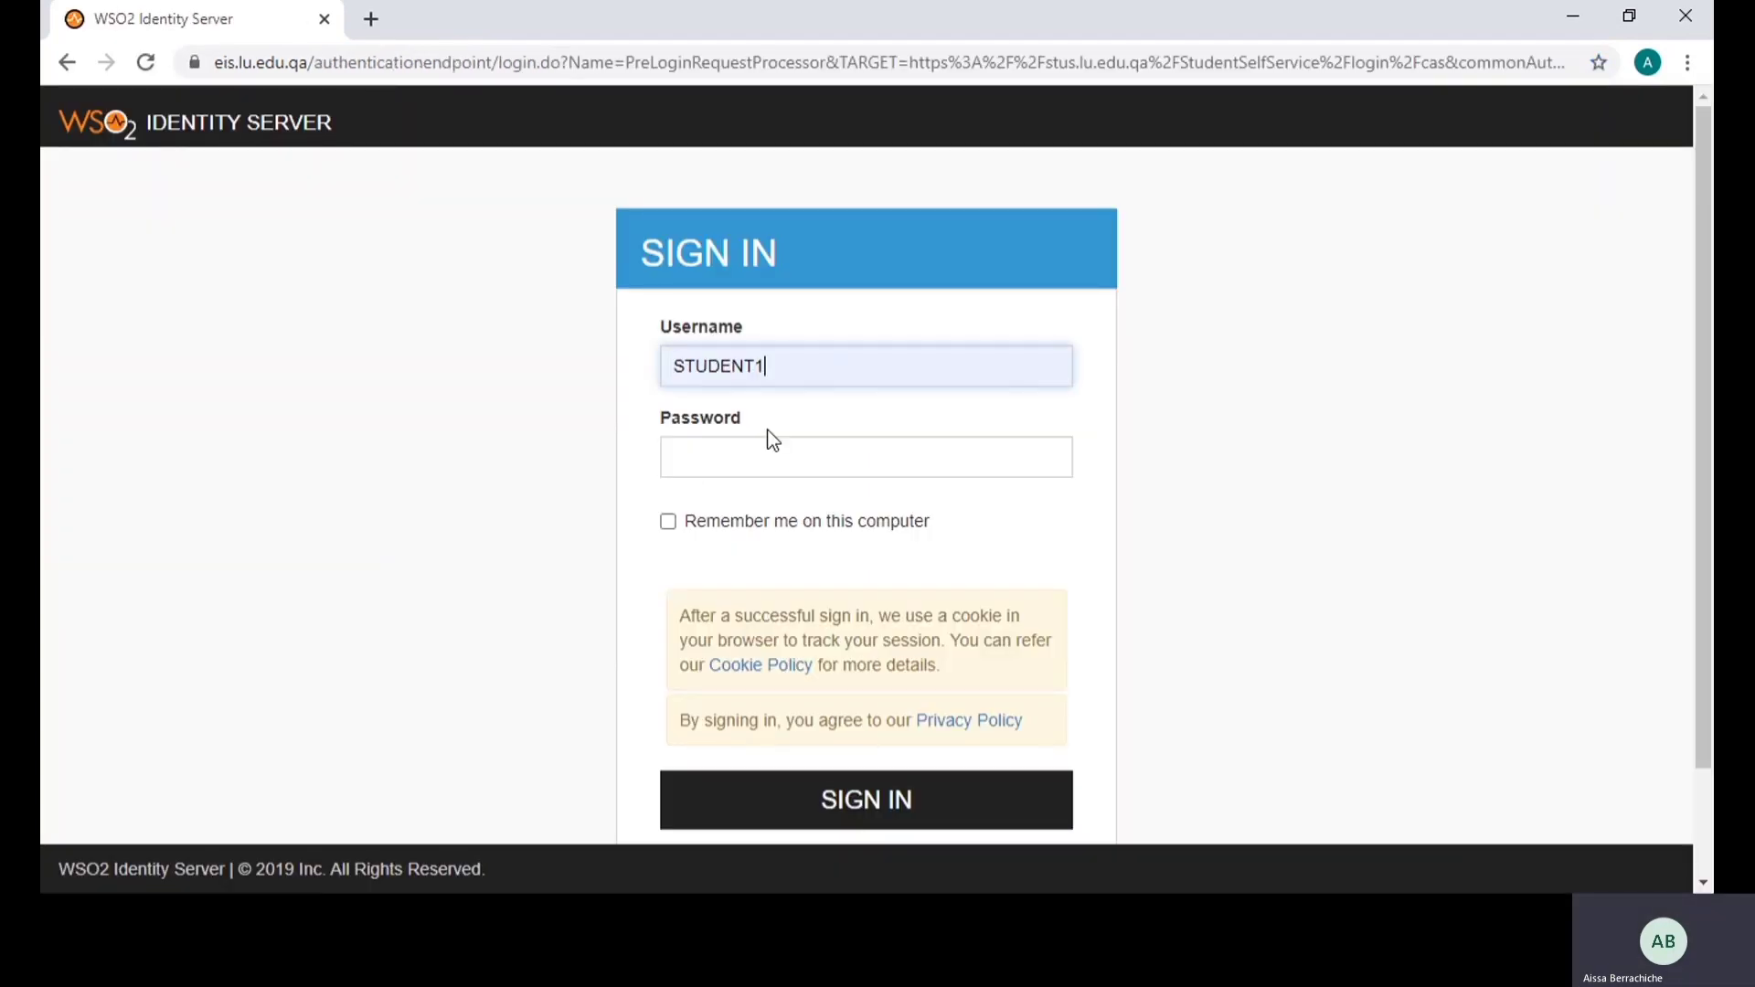
pyautogui.click(760, 451)
pyautogui.hotkey('ctrl', 'v')
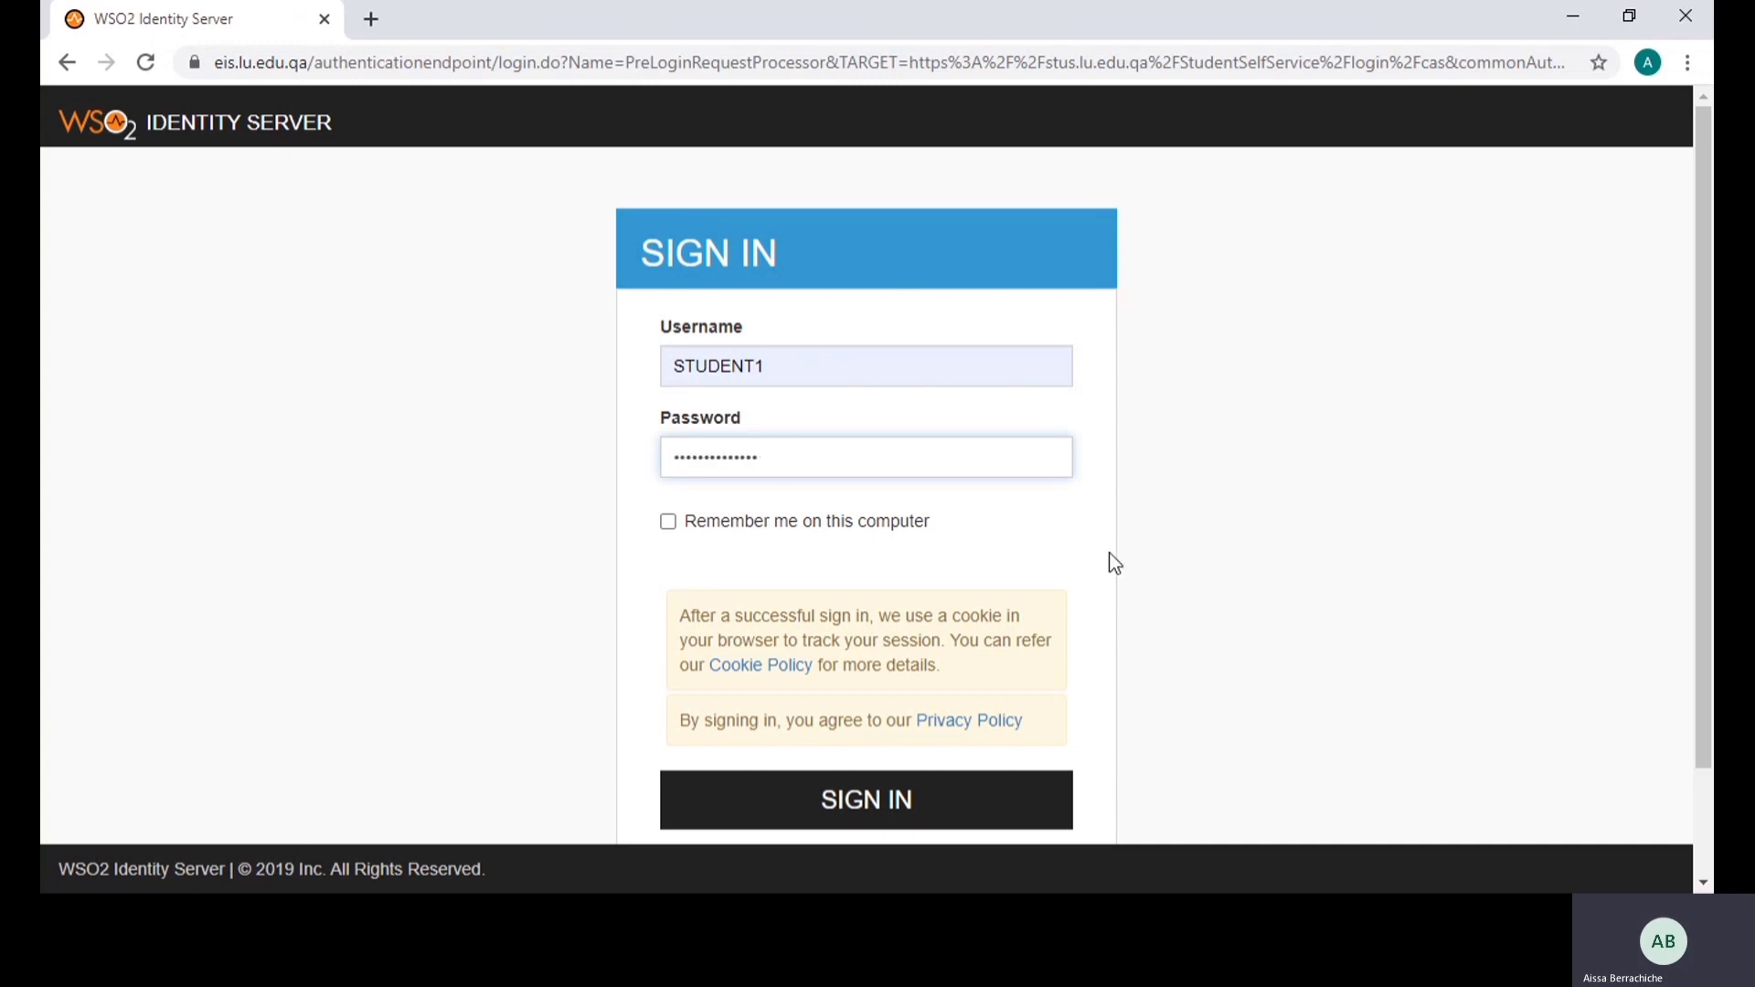
pyautogui.click(917, 804)
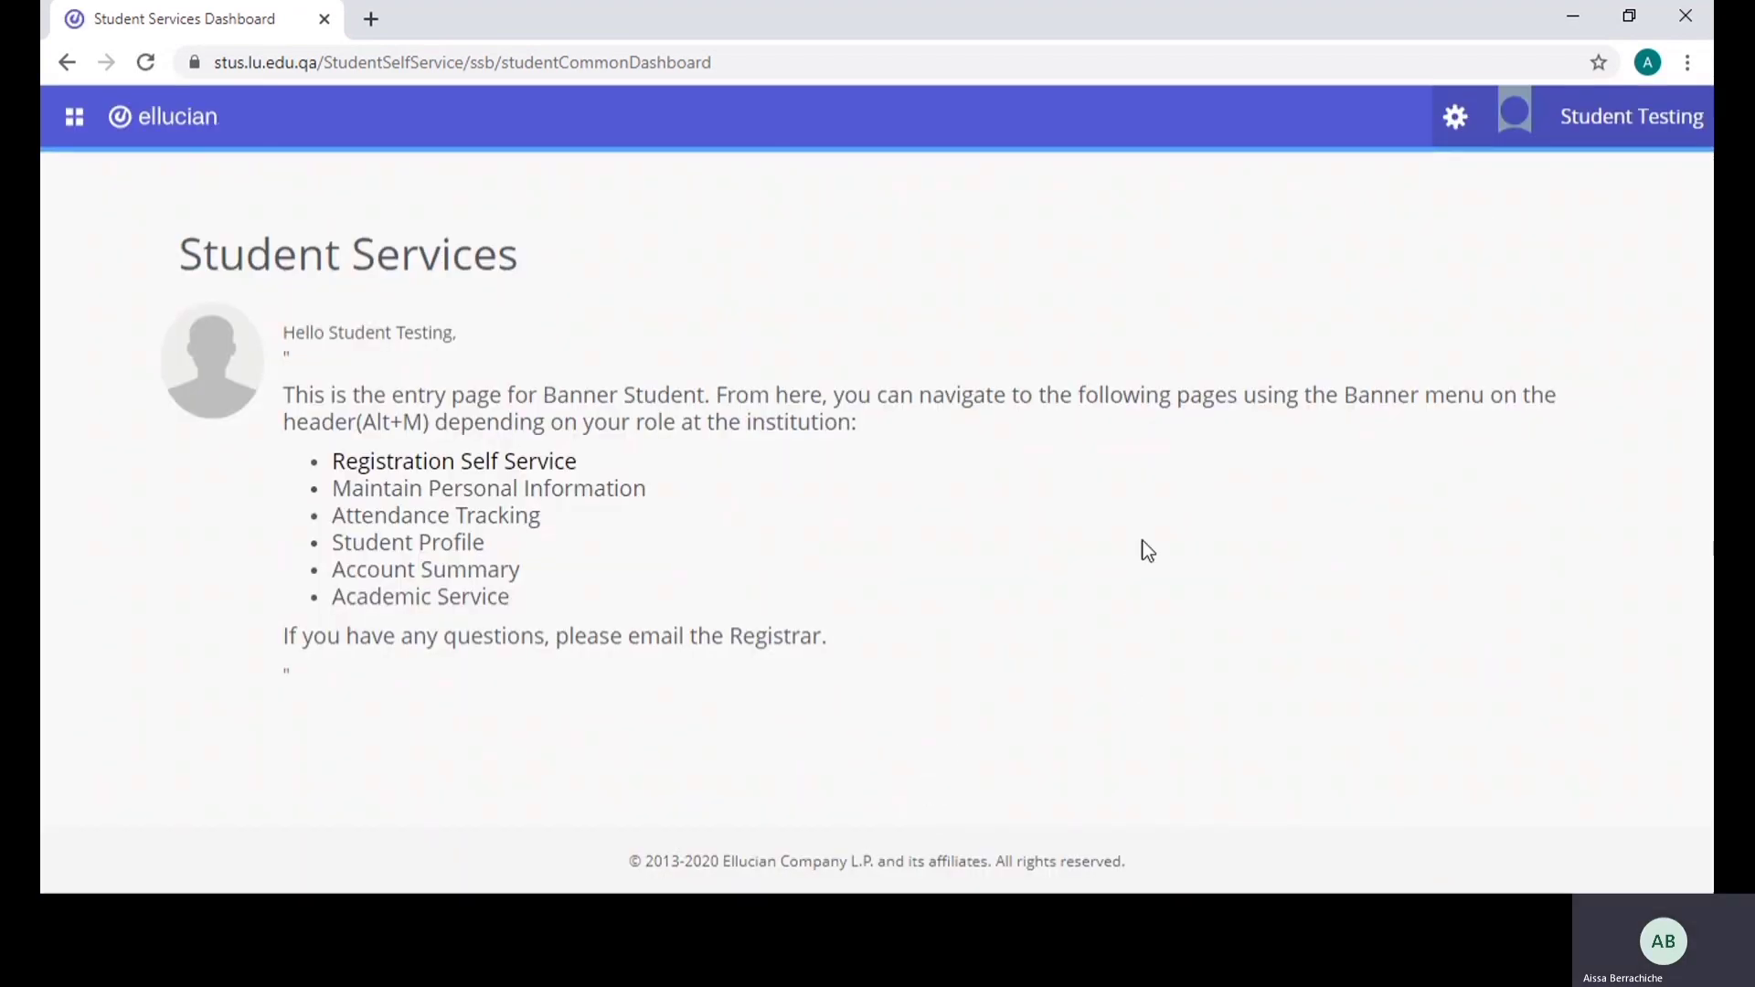
# Open Registration Self Service from the list of pages on the Student Services entry page
pyautogui.moveTo(188, 257); pyautogui.dragTo(520, 271)
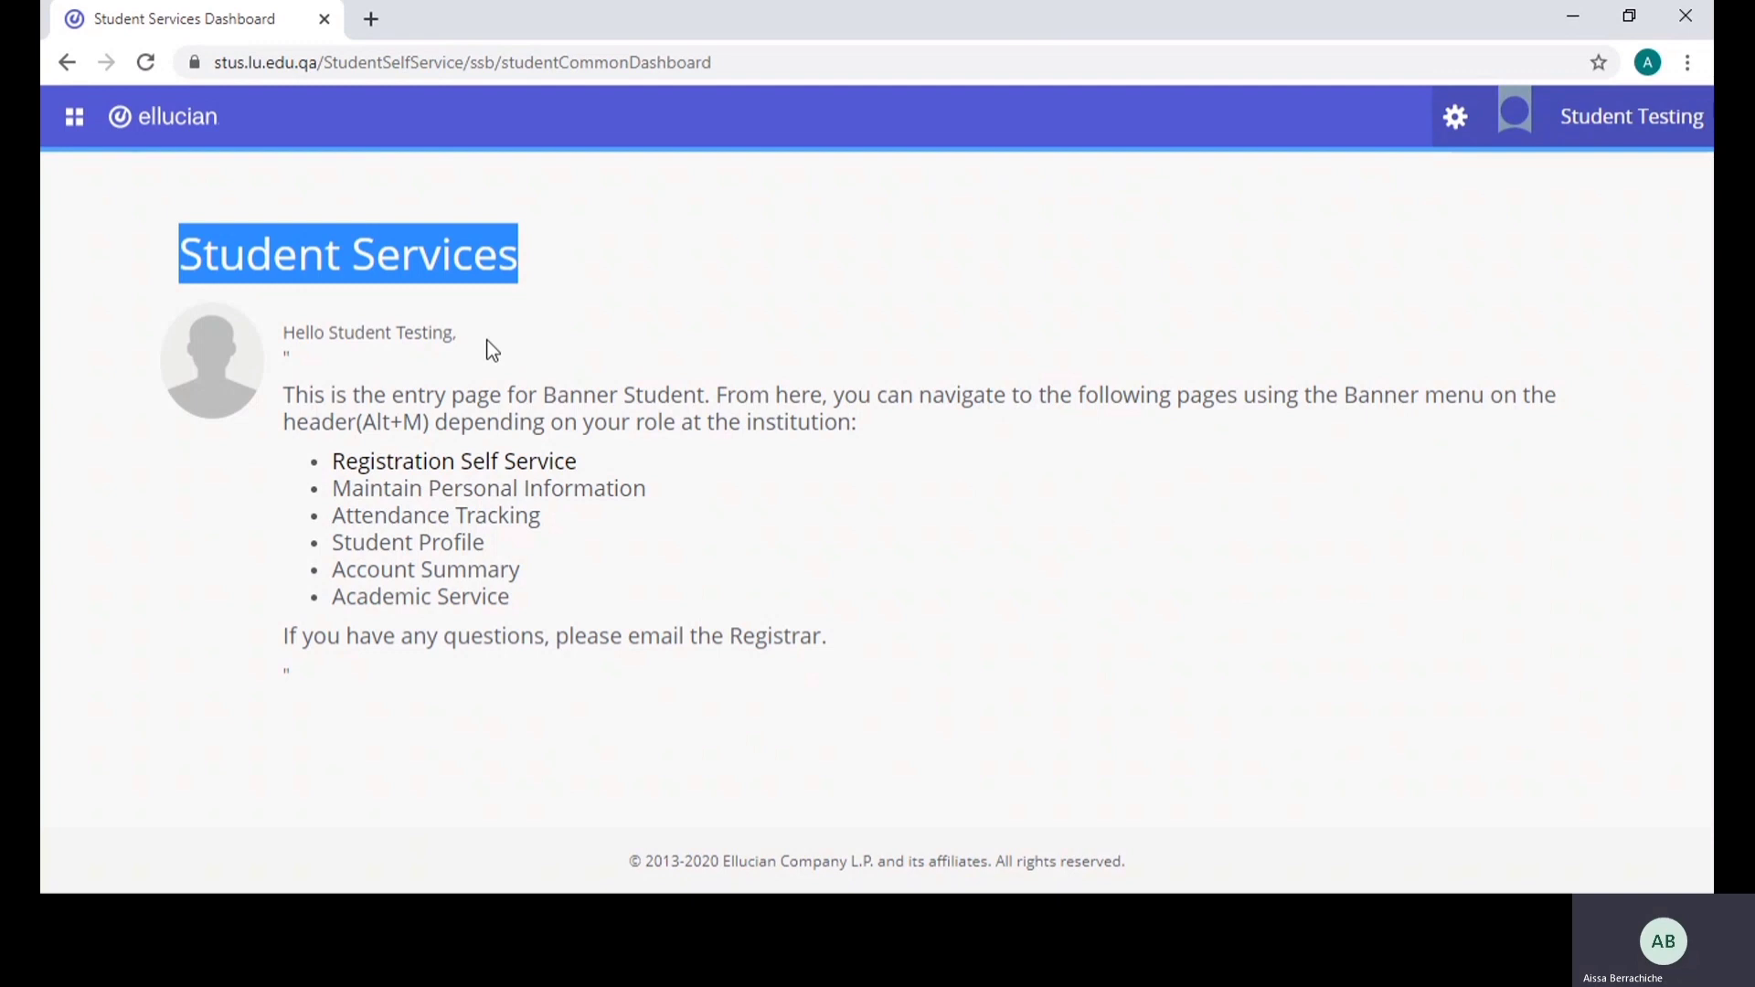
pyautogui.click(722, 412)
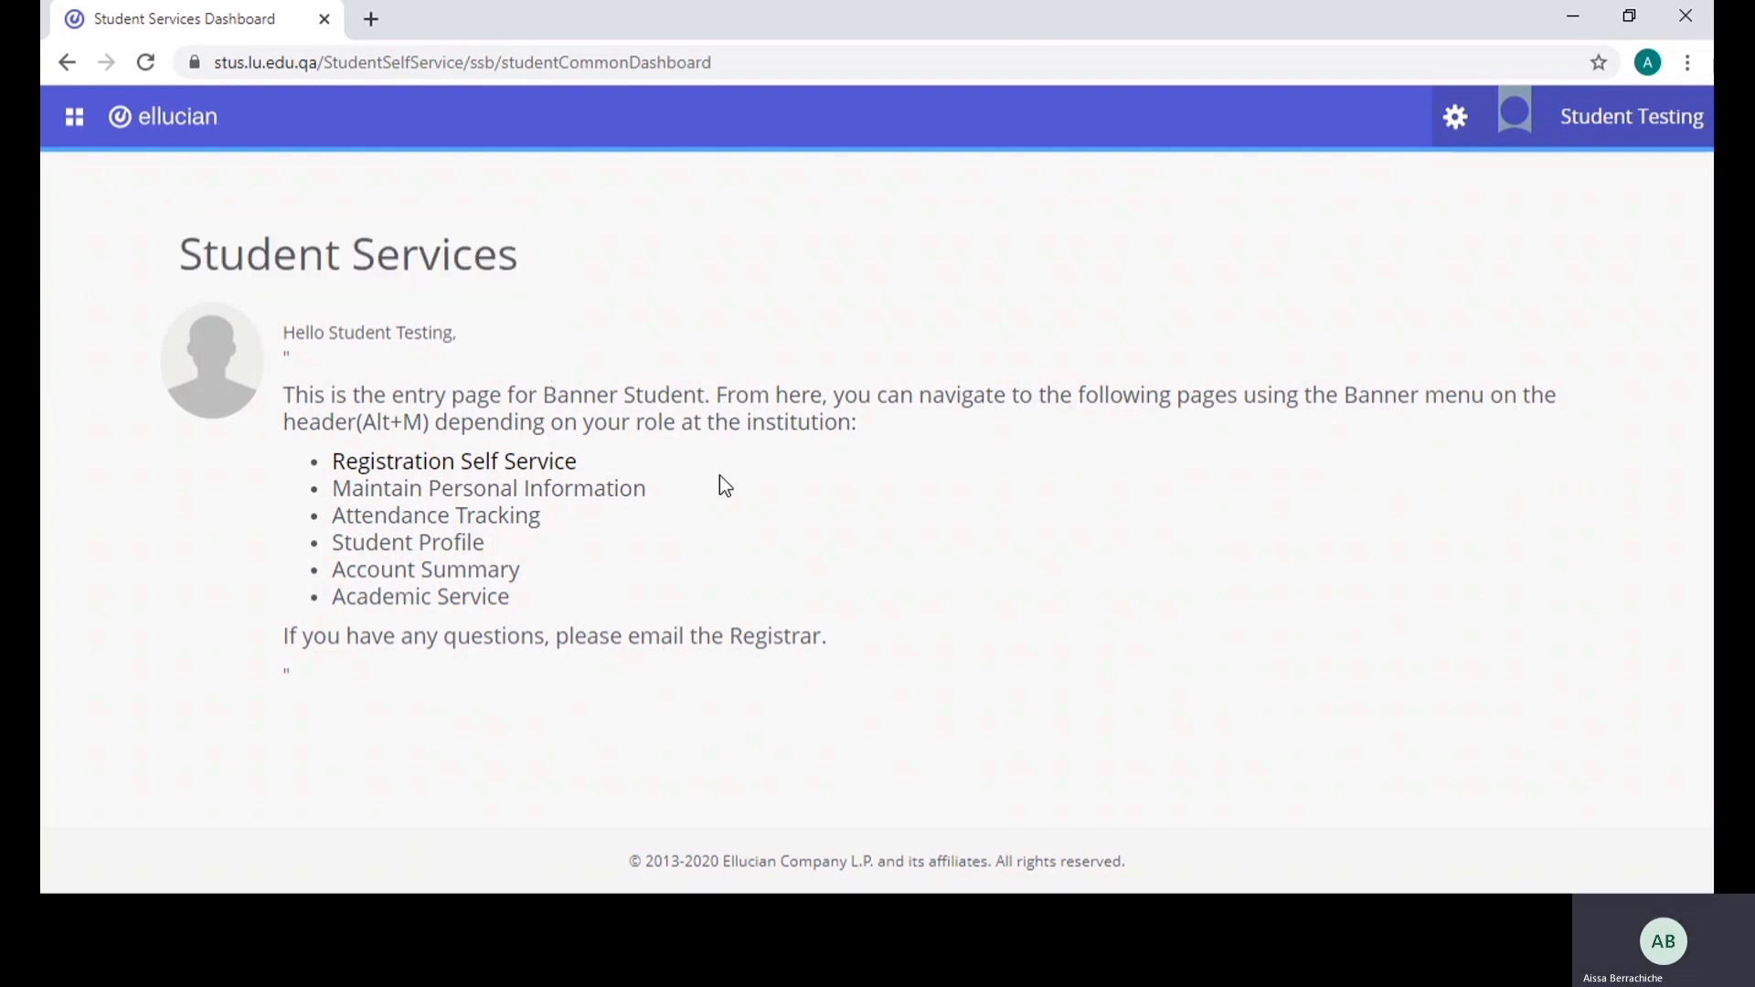
pyautogui.click(437, 466)
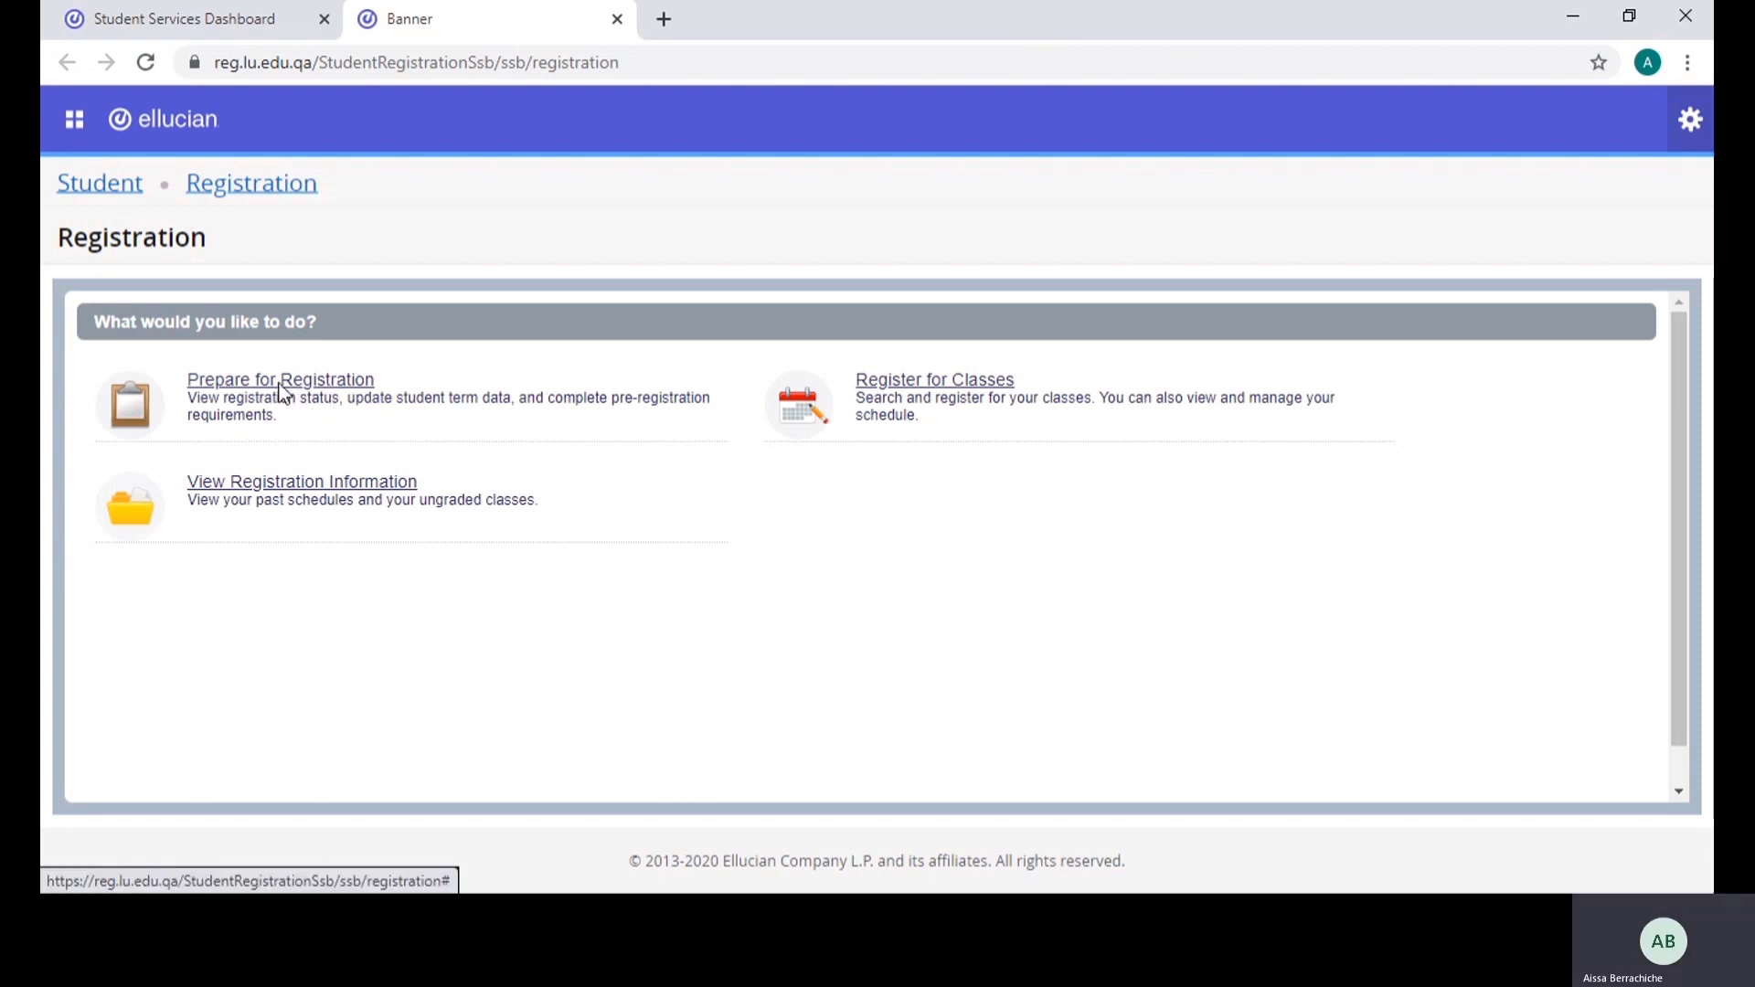
# Open Prepare for Registration for the Fall 2020-2021 term
pyautogui.click(281, 395)
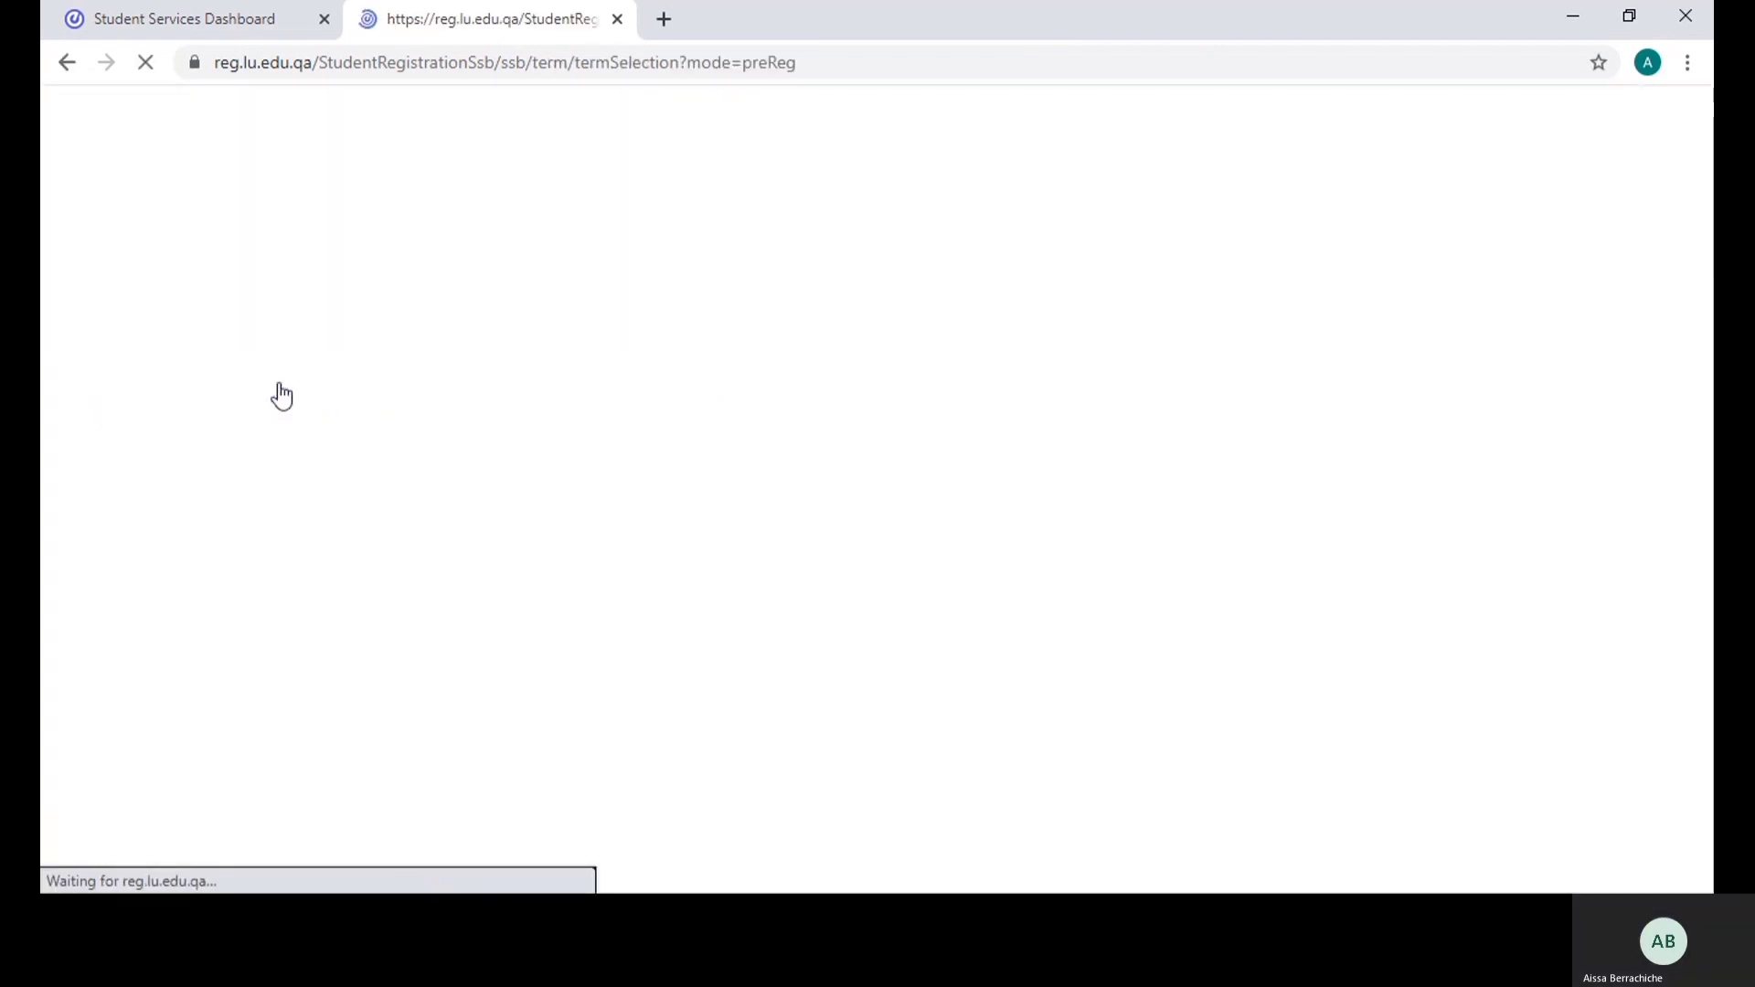
pyautogui.click(291, 351)
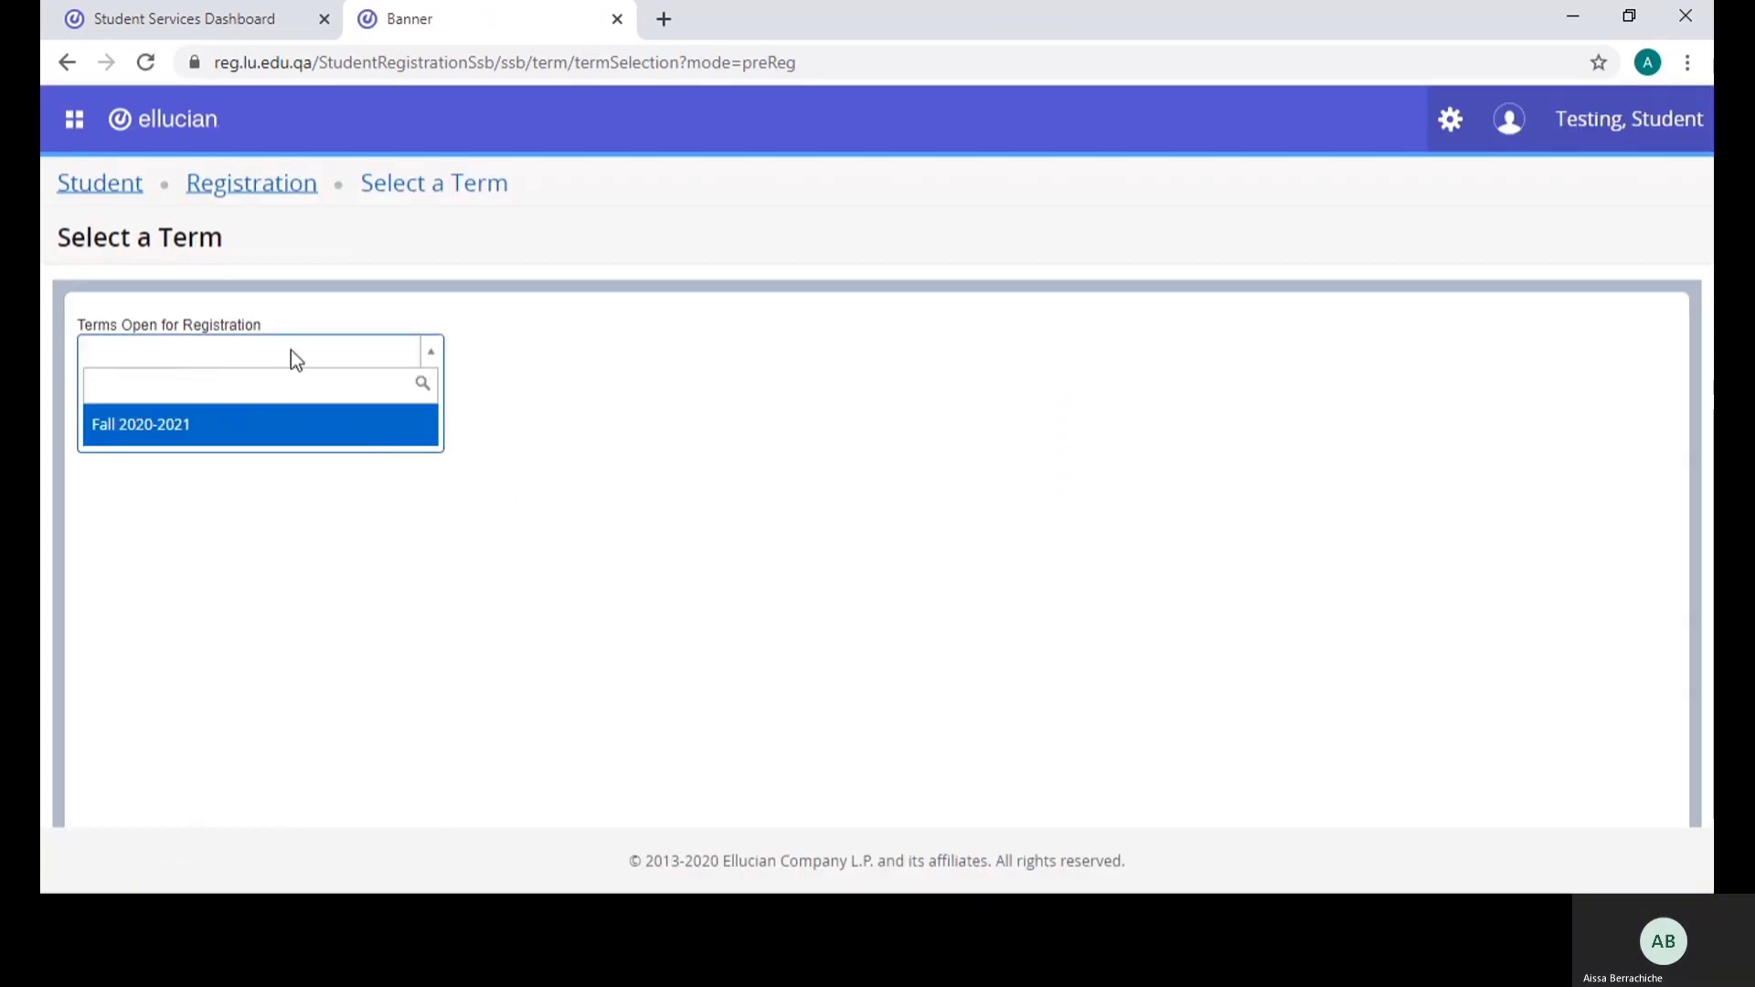
pyautogui.click(156, 426)
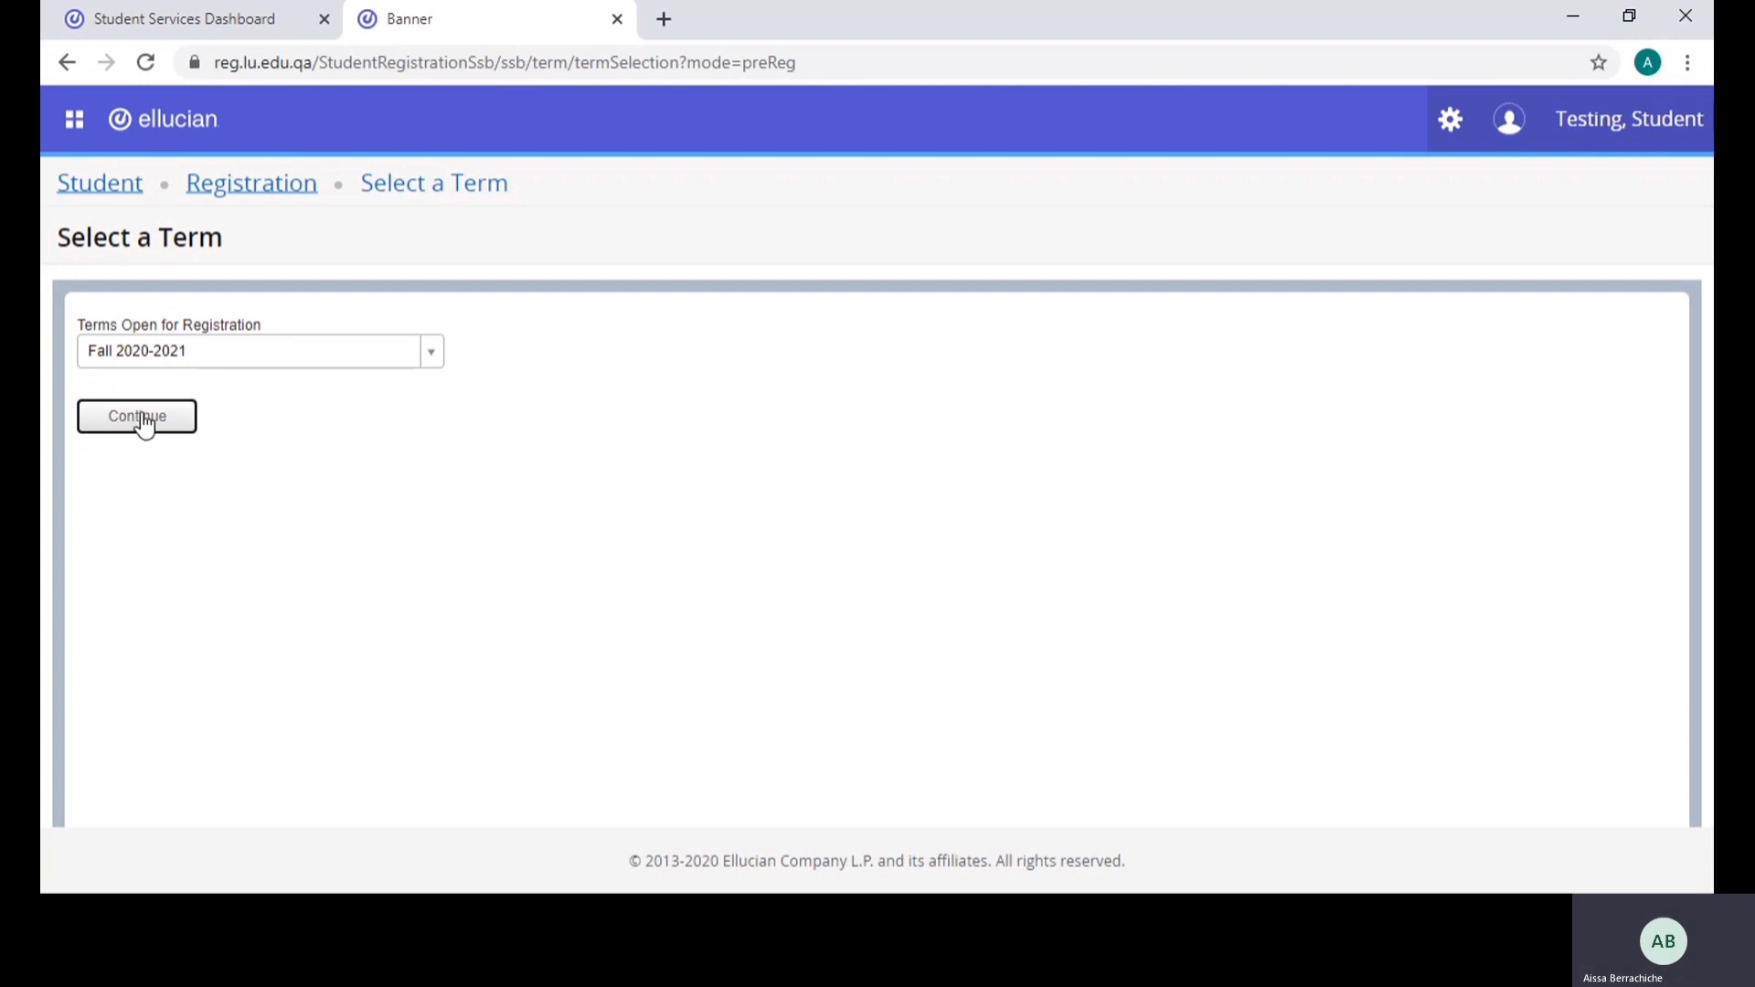
pyautogui.click(139, 417)
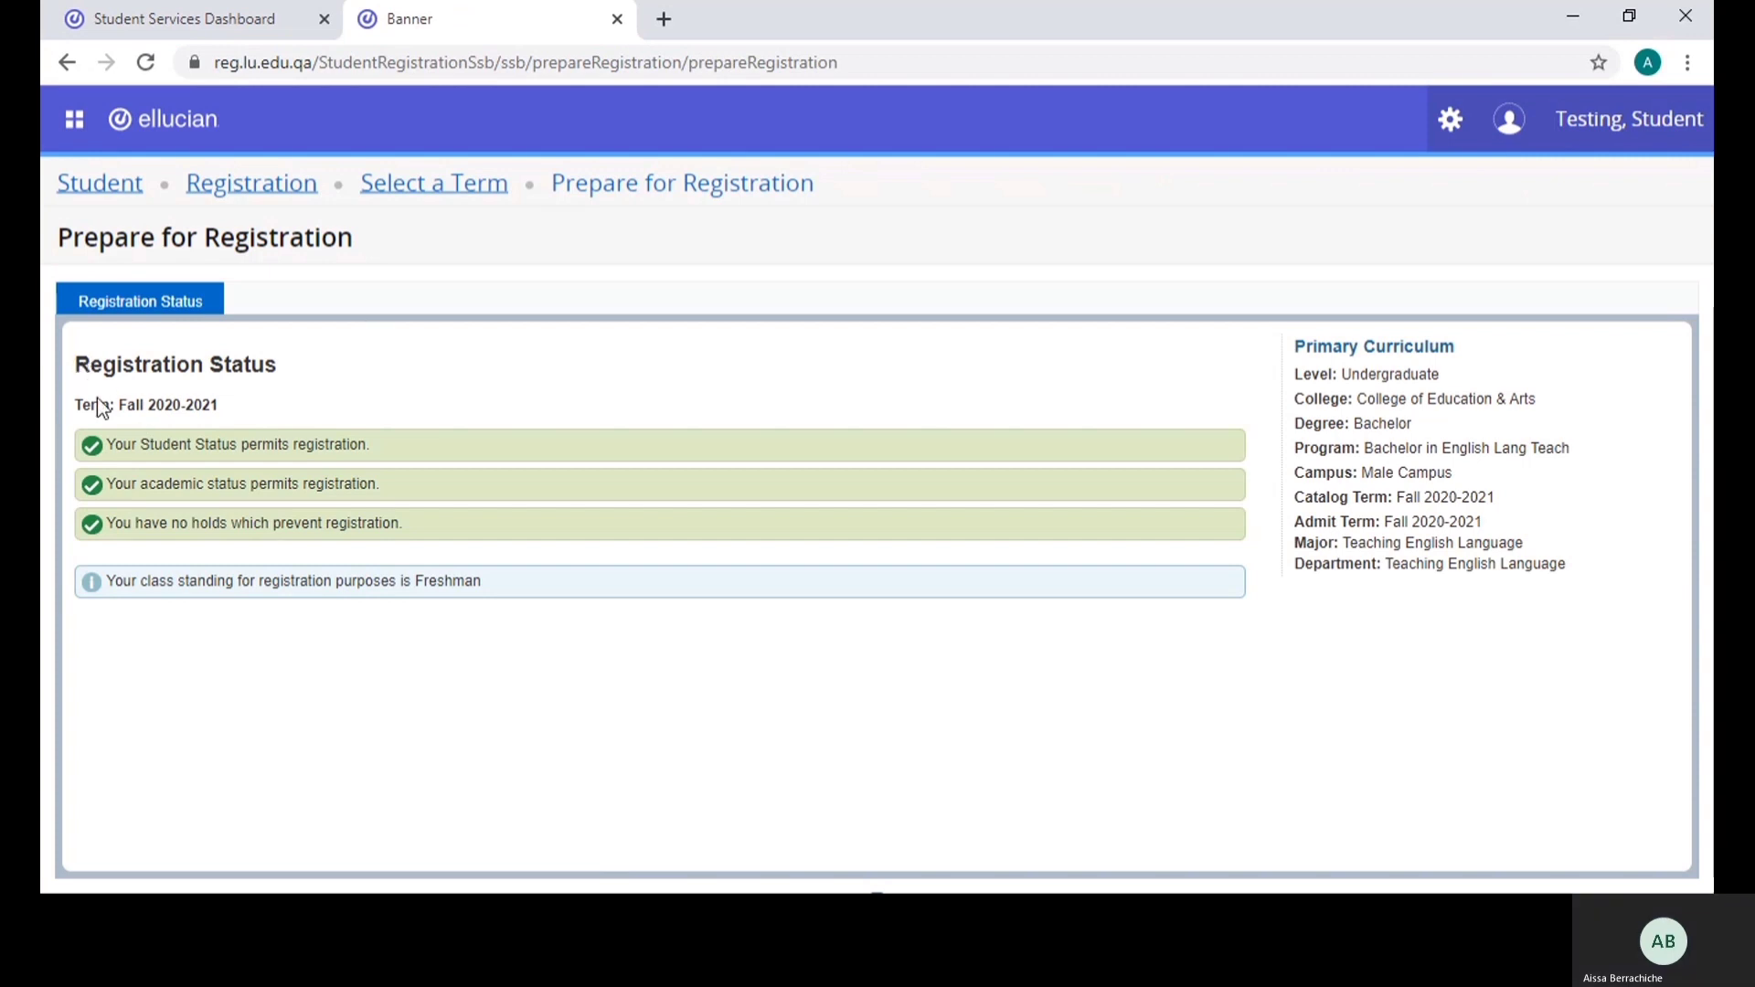
# Review the registration status entries and the Primary Curriculum details, including program, campus and major
pyautogui.moveTo(109, 446); pyautogui.dragTo(448, 544)
pyautogui.click(396, 495)
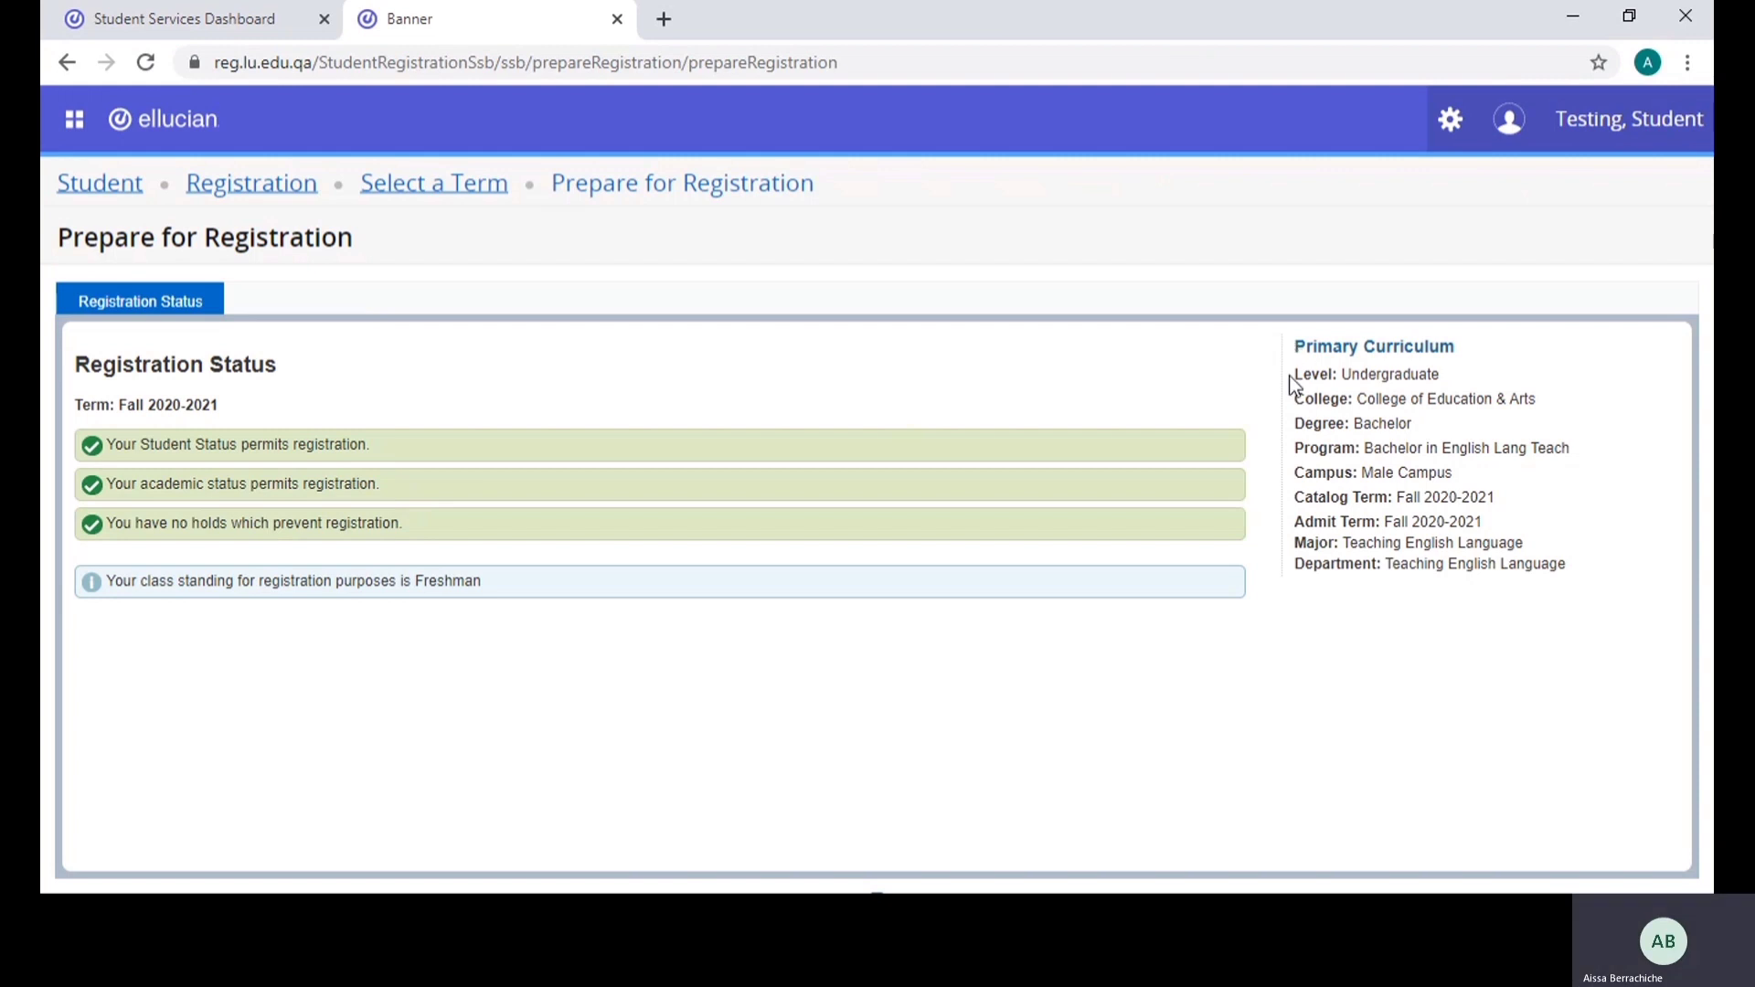
pyautogui.moveTo(1299, 372); pyautogui.dragTo(1576, 576)
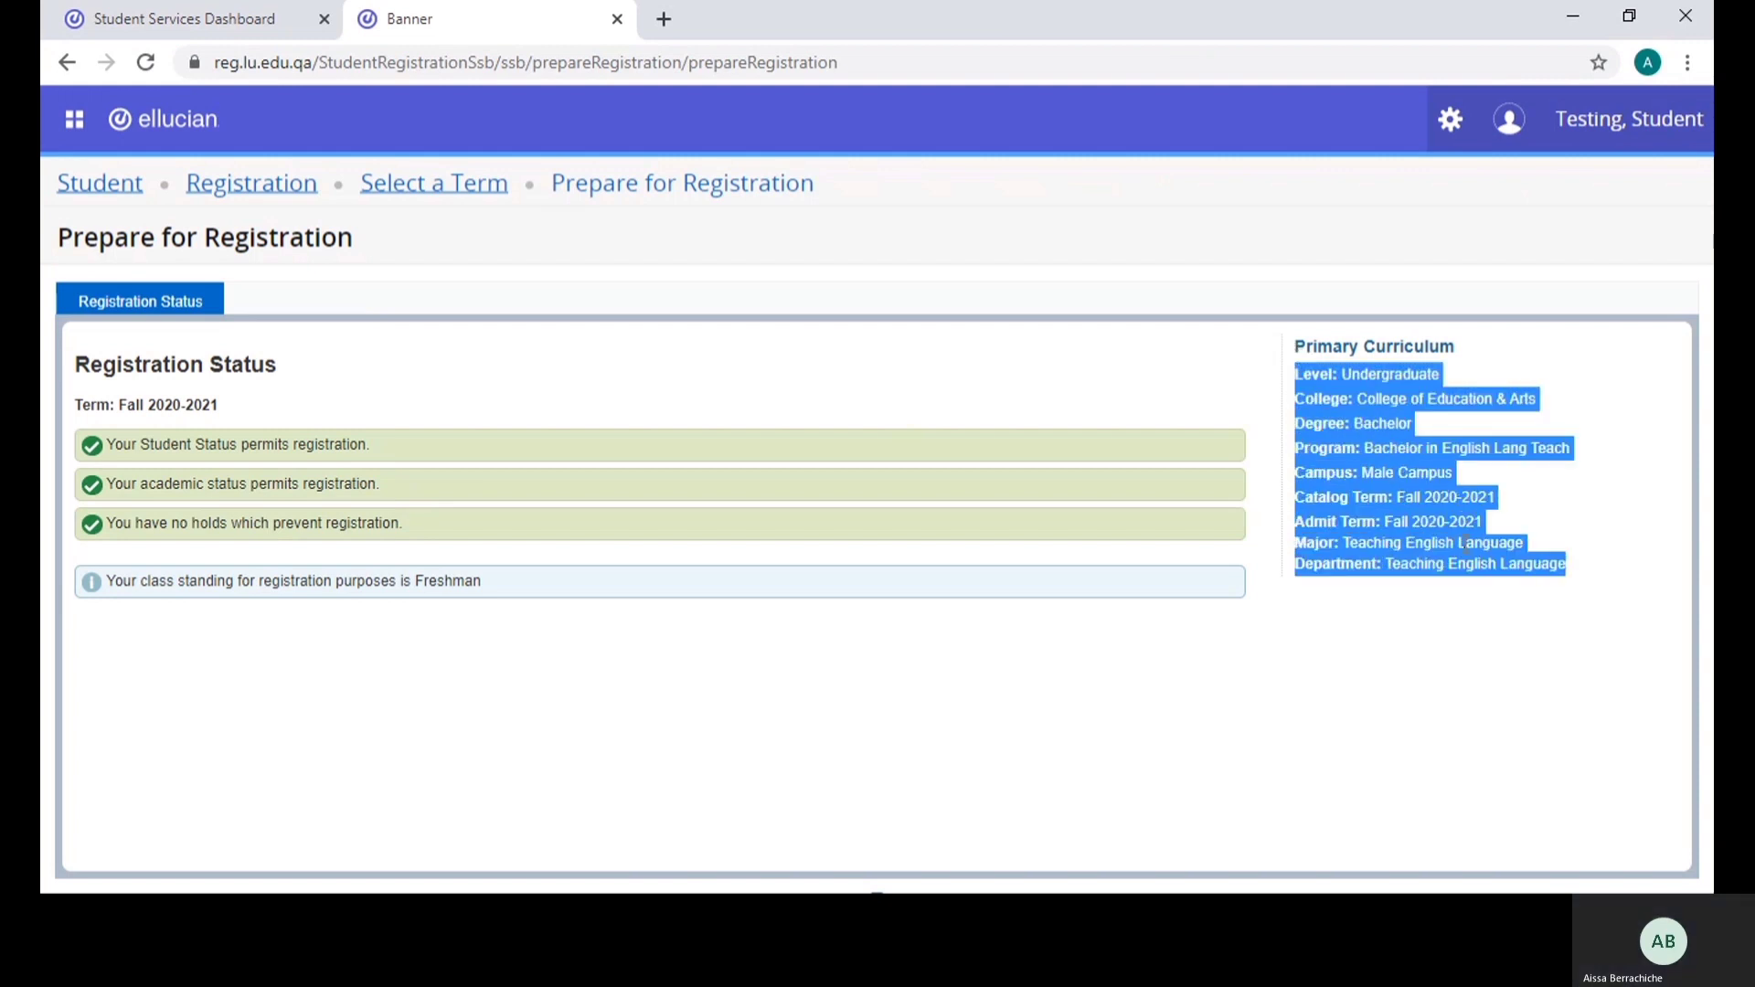
pyautogui.moveTo(1306, 544); pyautogui.dragTo(1533, 546)
pyautogui.moveTo(1304, 447); pyautogui.dragTo(1405, 448)
pyautogui.moveTo(1295, 472); pyautogui.dragTo(1440, 472)
pyautogui.click(1441, 472)
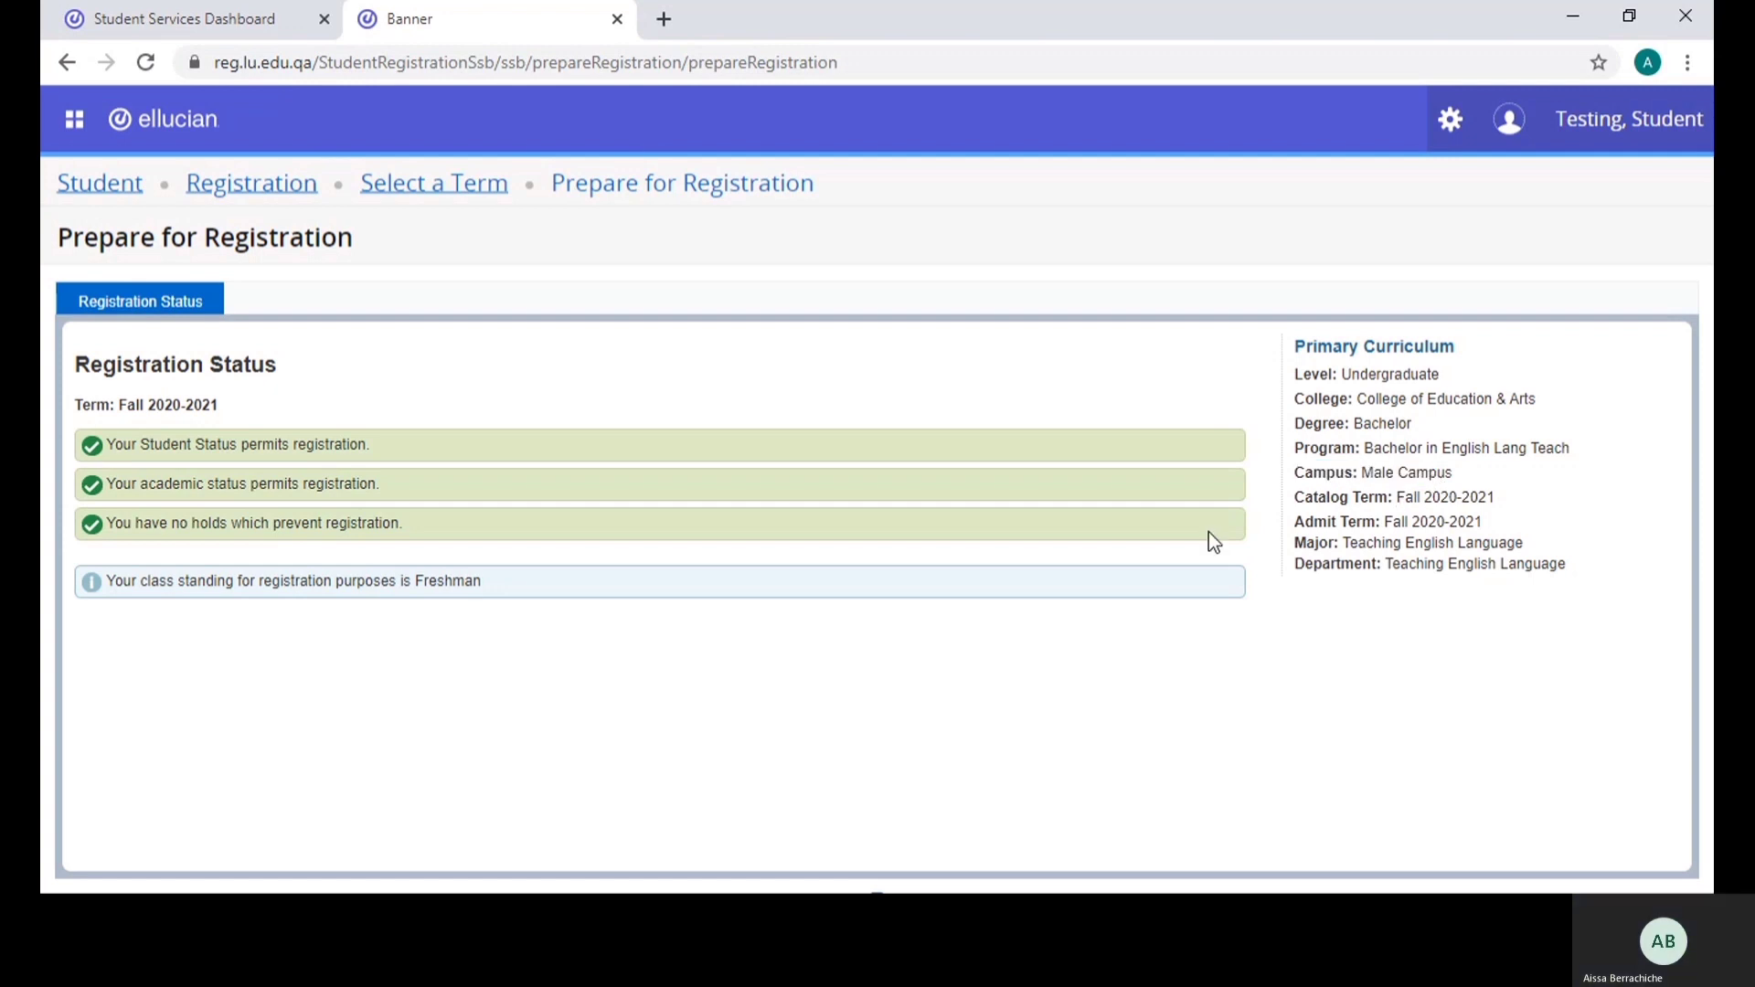
# Return to the Registration page and open Register for Classes for the Fall 2020-2021 term
pyautogui.click(257, 195)
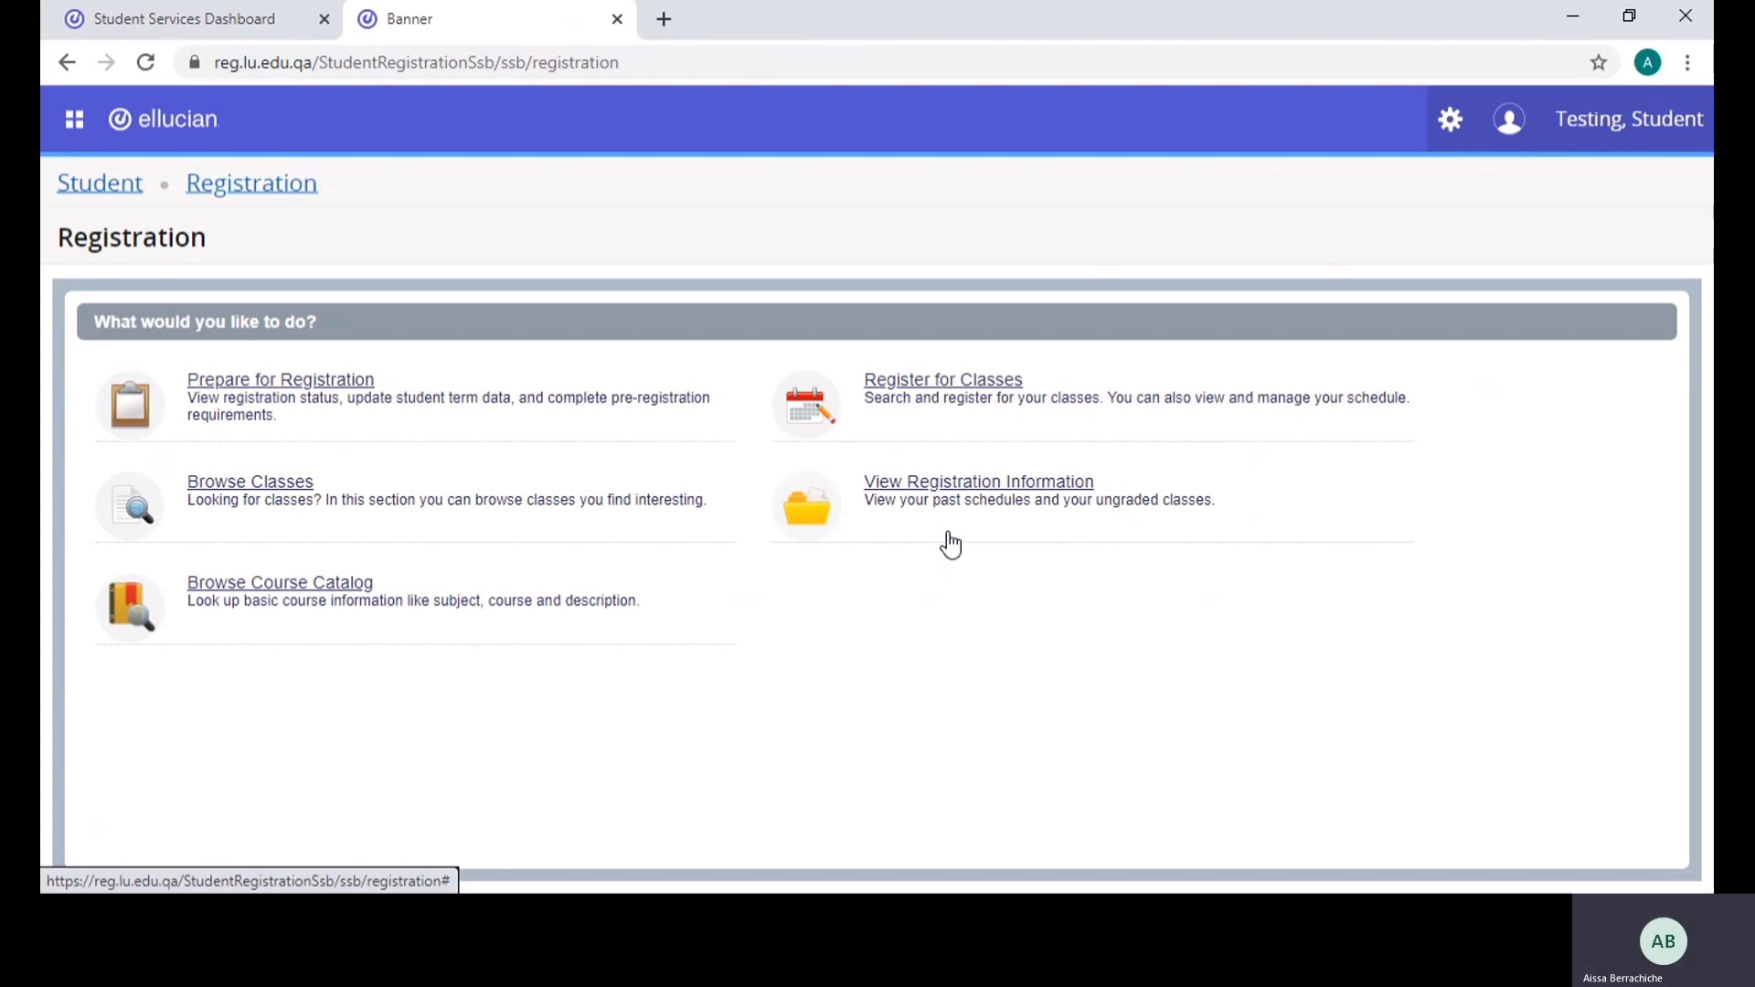
pyautogui.click(906, 386)
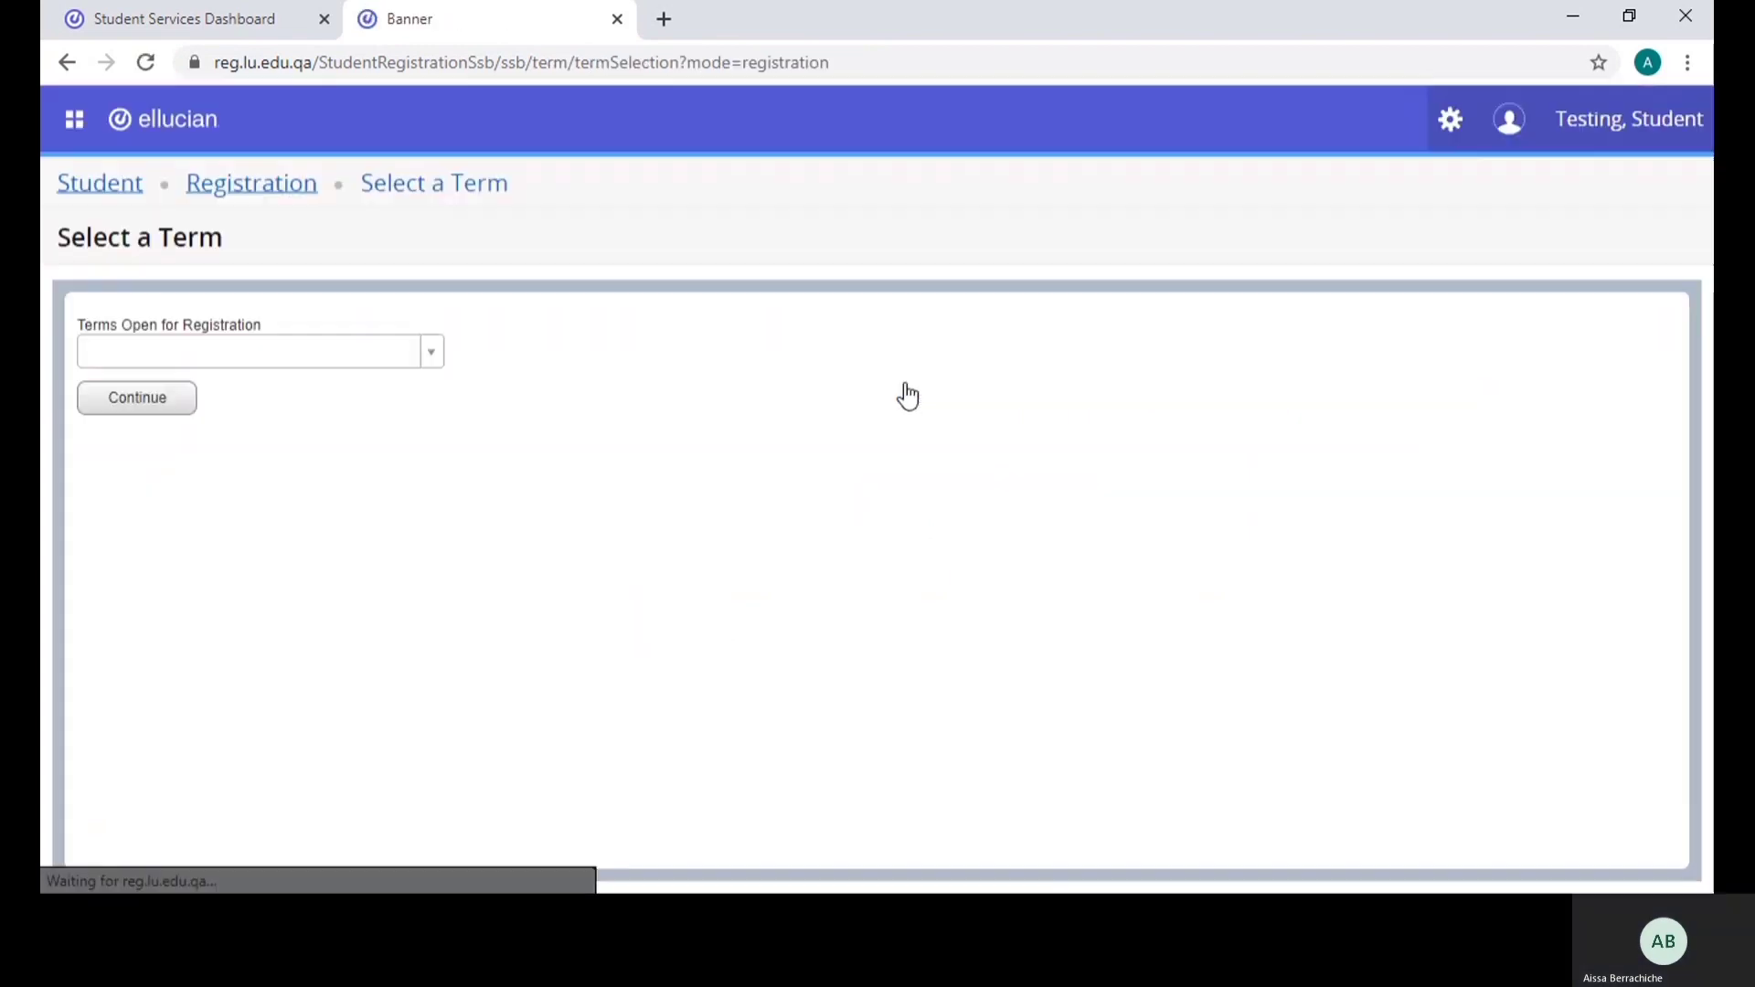
pyautogui.click(354, 350)
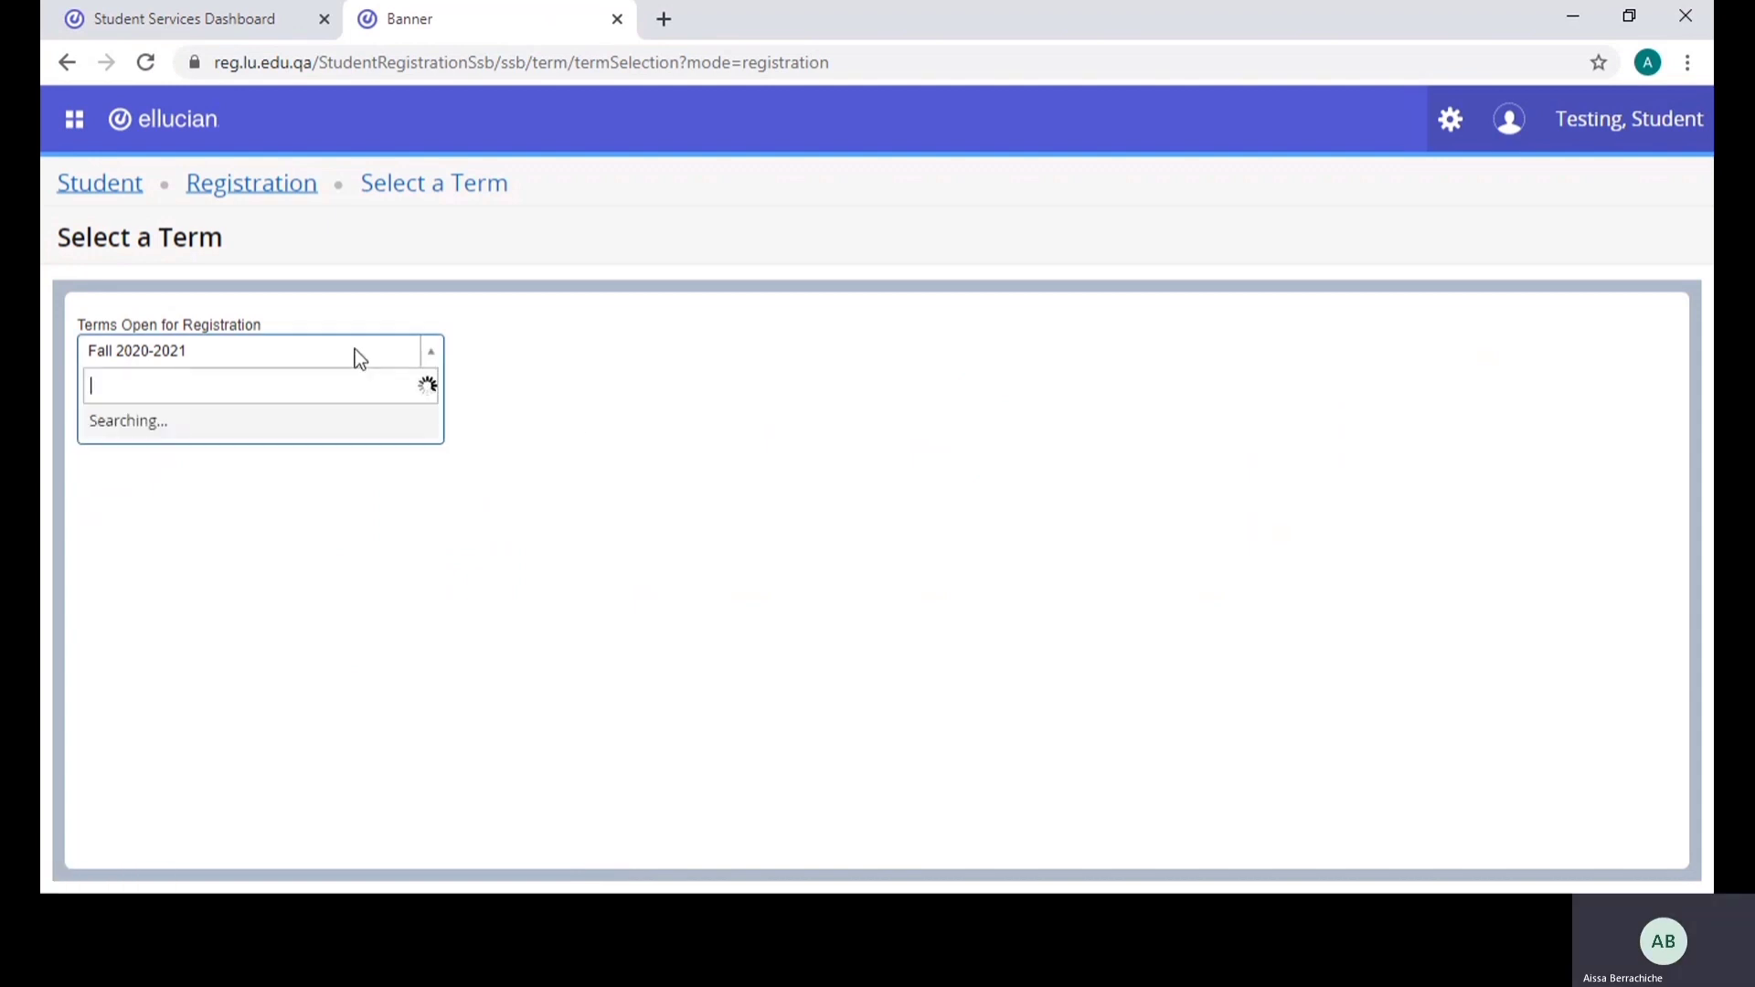
pyautogui.click(181, 426)
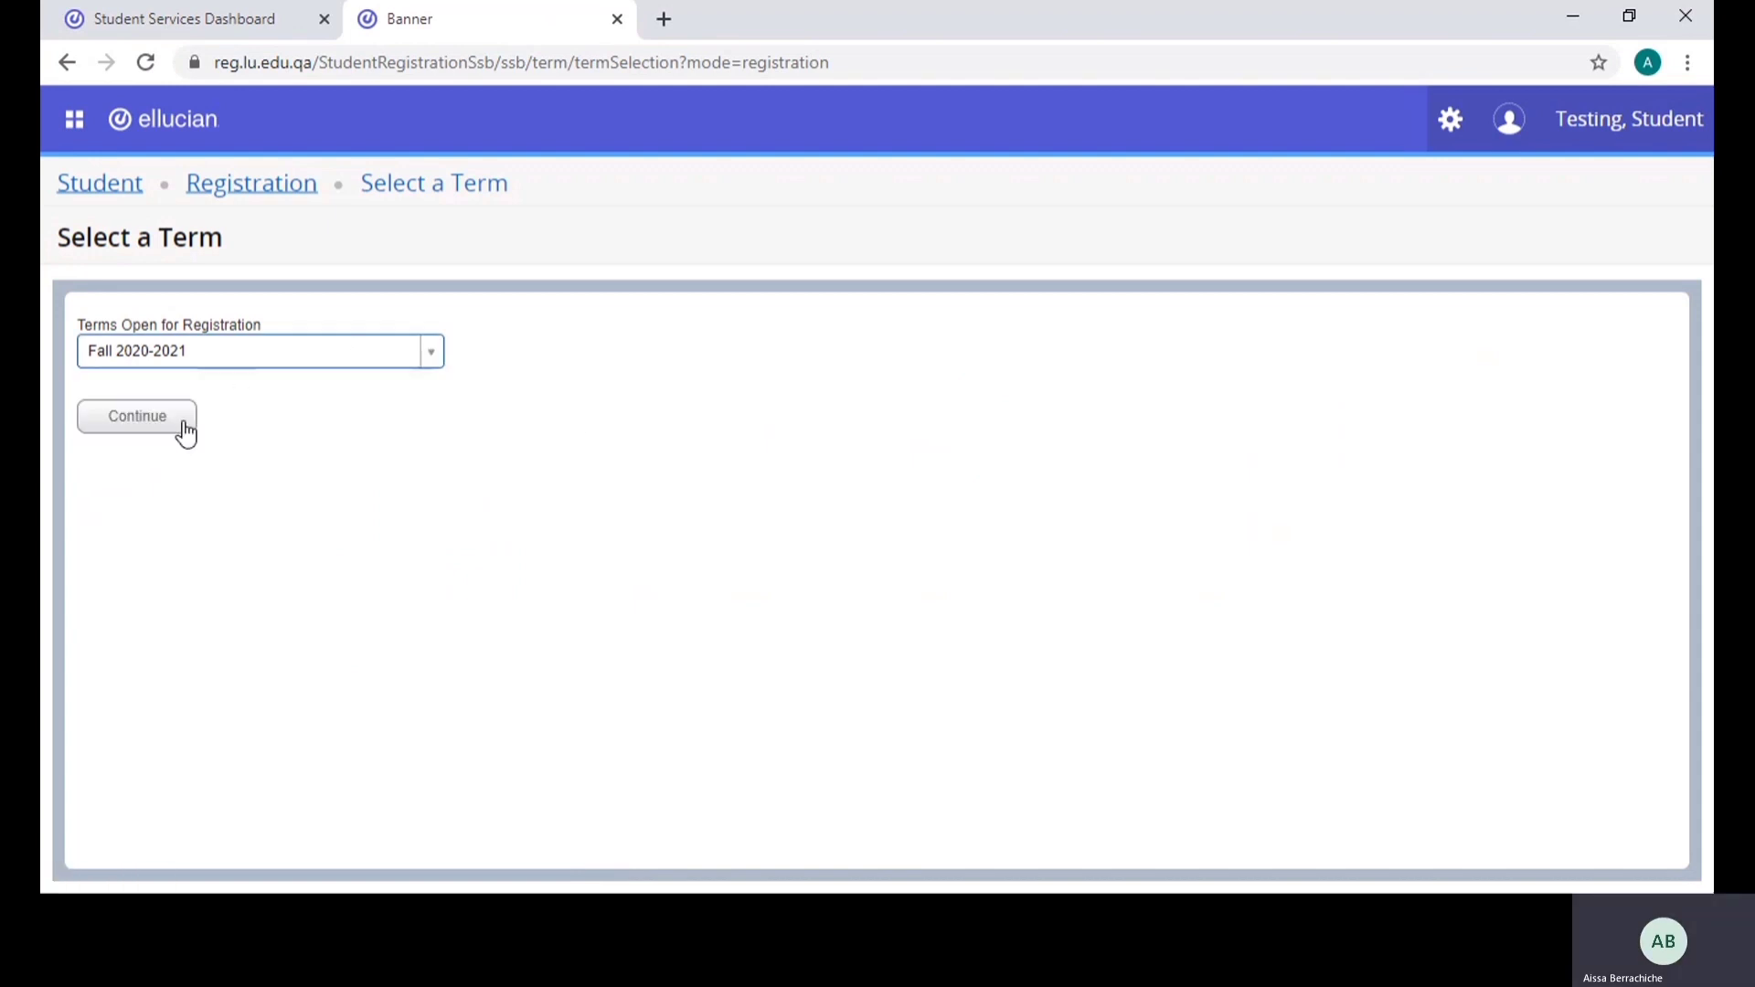
pyautogui.click(180, 422)
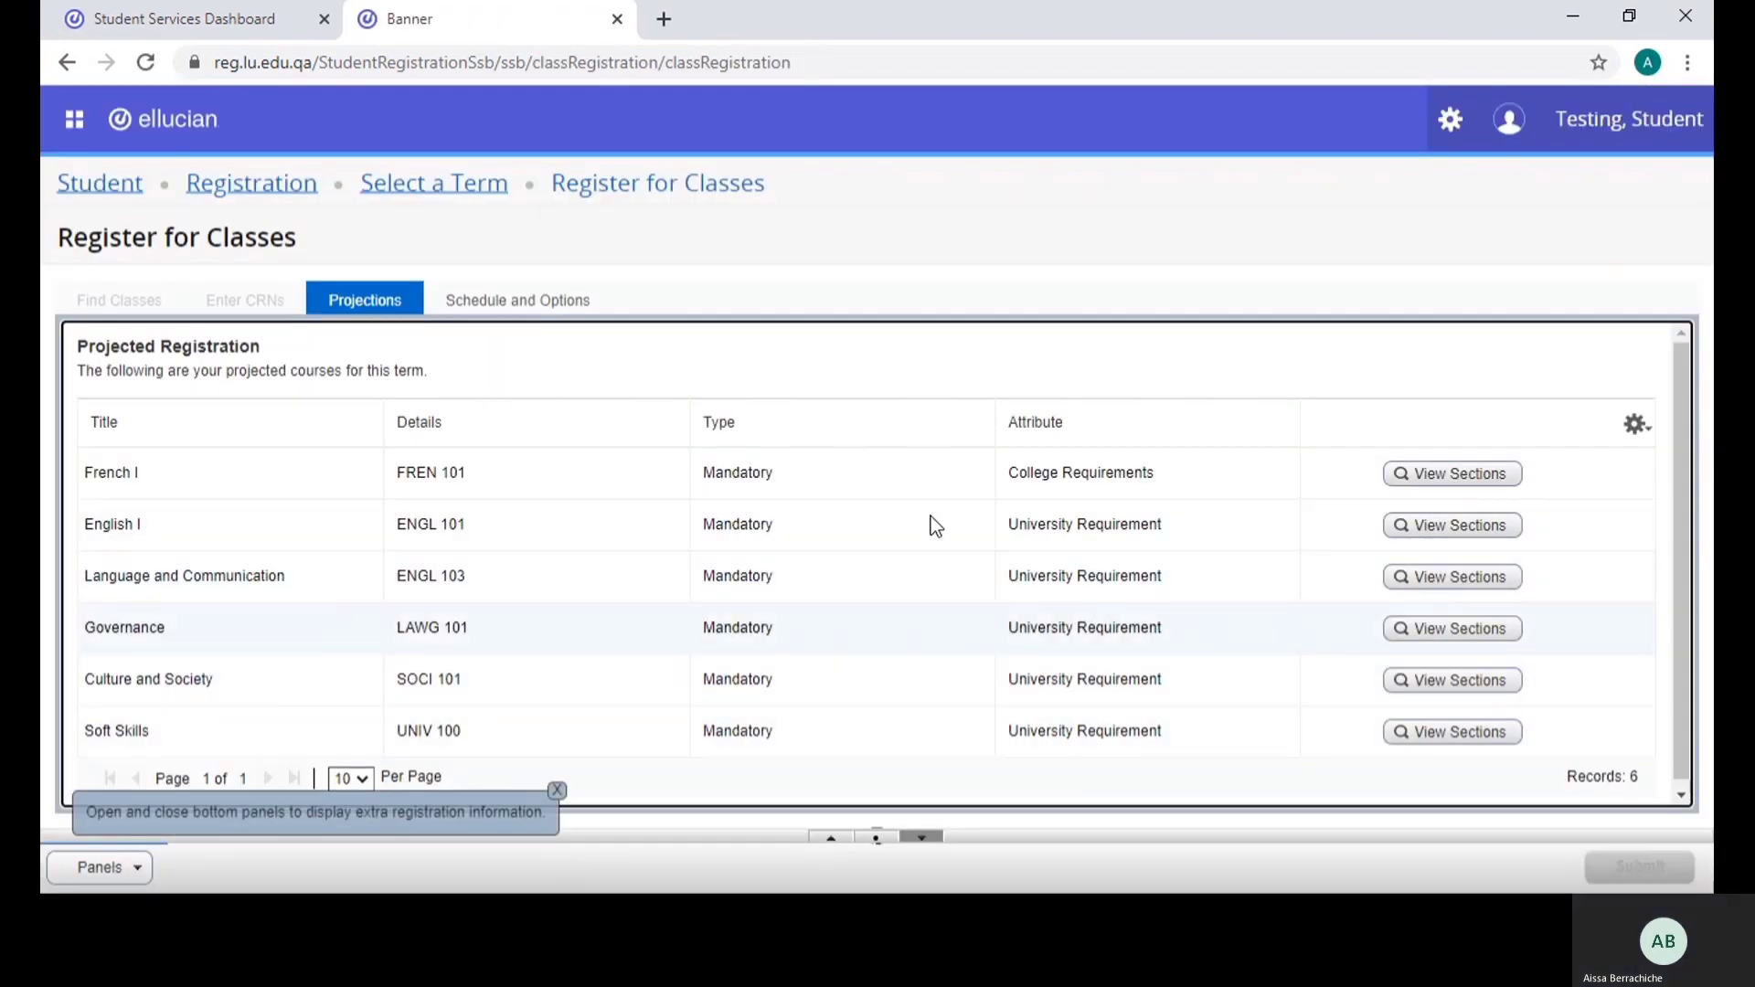
# Dismiss the hint about the bottom panels and examine the course details and attributes in the projected registration list
pyautogui.click(557, 789)
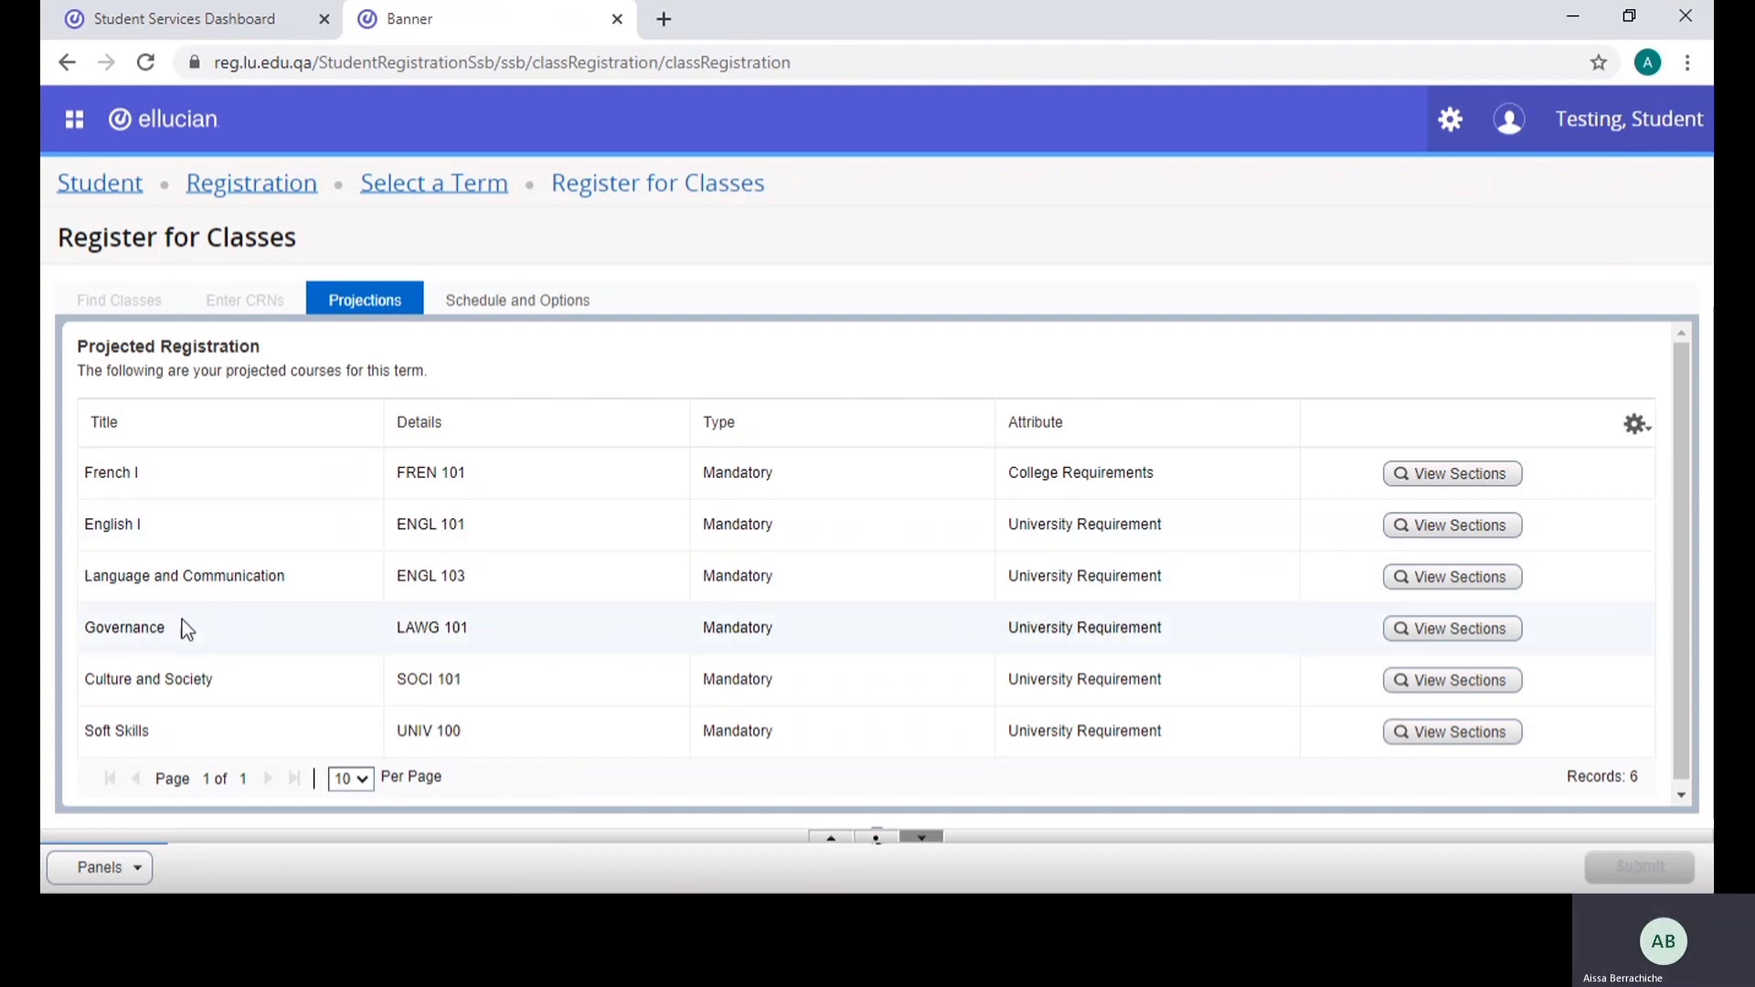
pyautogui.moveTo(473, 574); pyautogui.dragTo(398, 585)
pyautogui.click(488, 574)
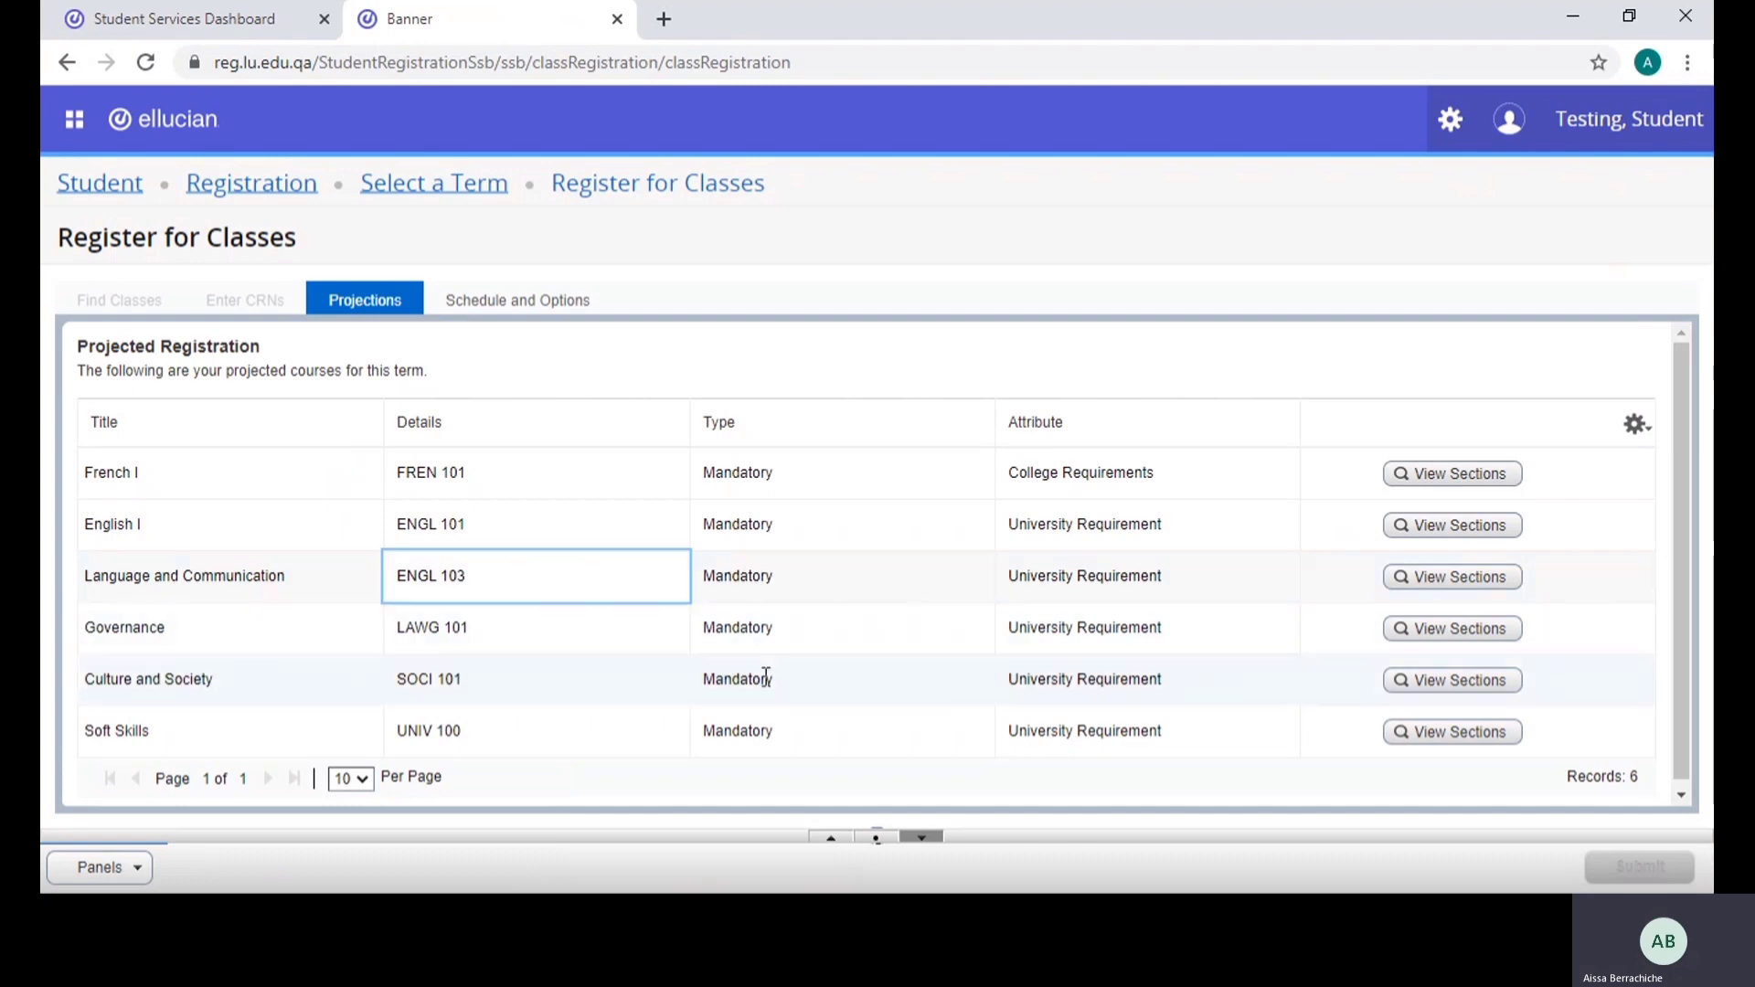
pyautogui.moveTo(1201, 578); pyautogui.dragTo(1033, 595)
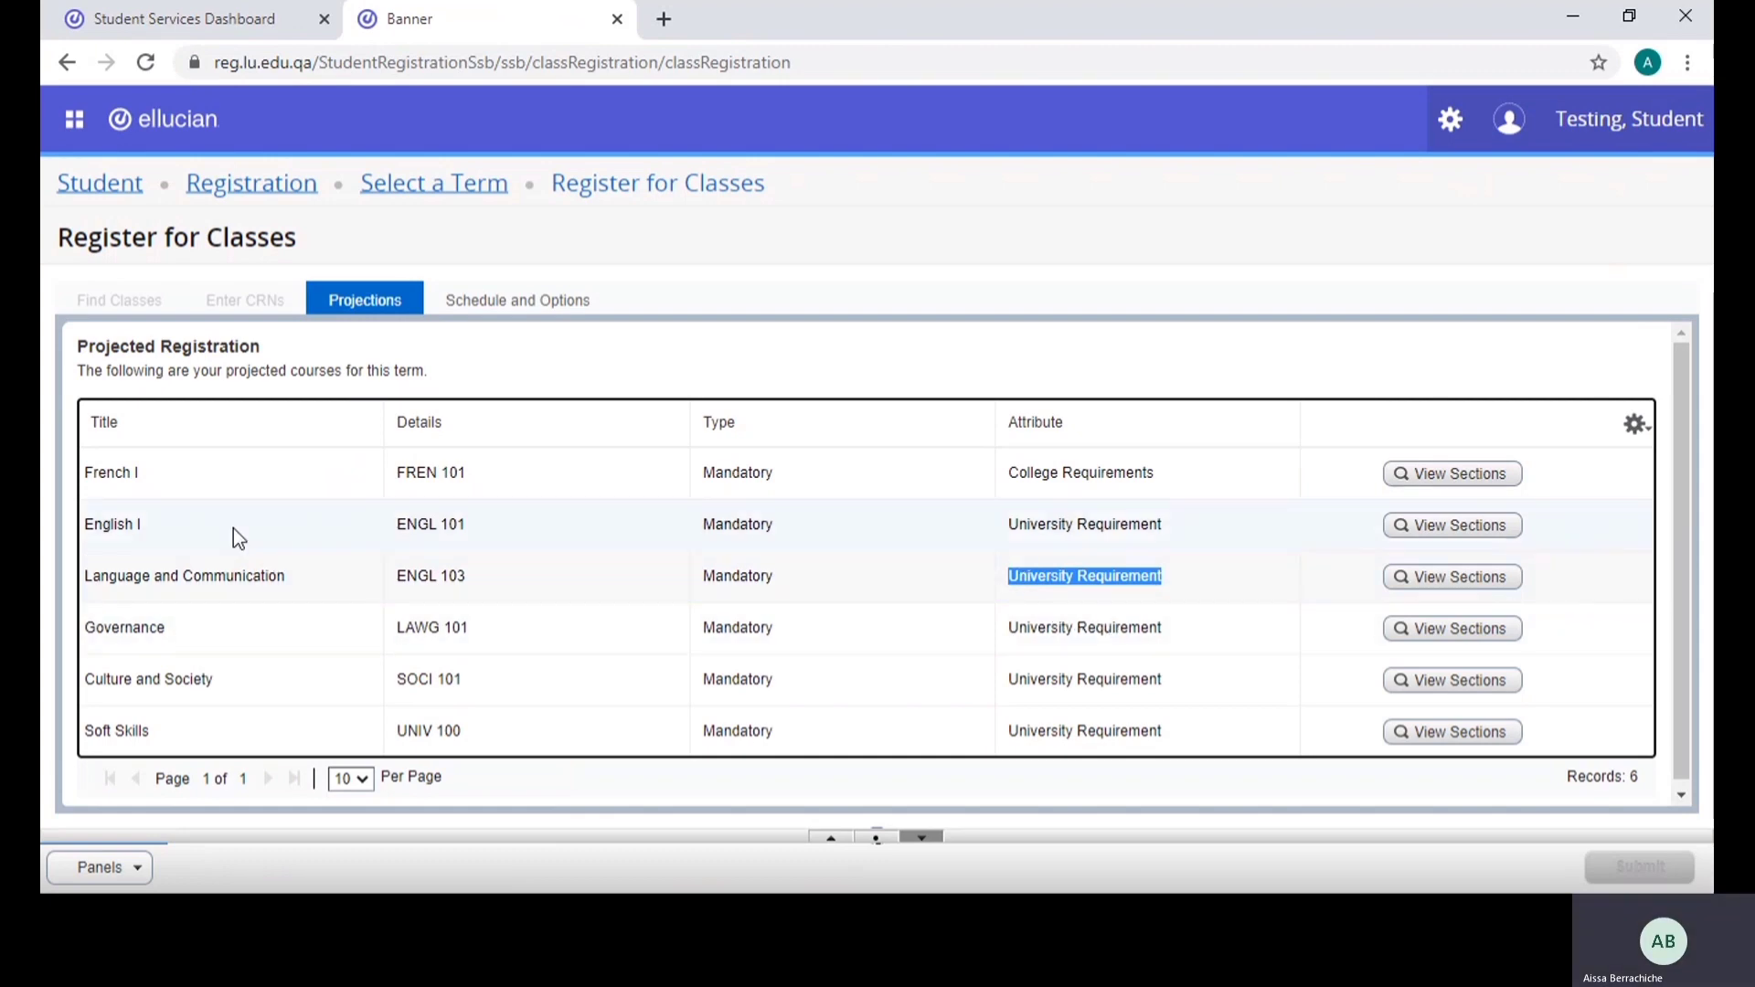
# View the sections offered for English I, browse through all result pages, and return to the first page
pyautogui.click(1460, 527)
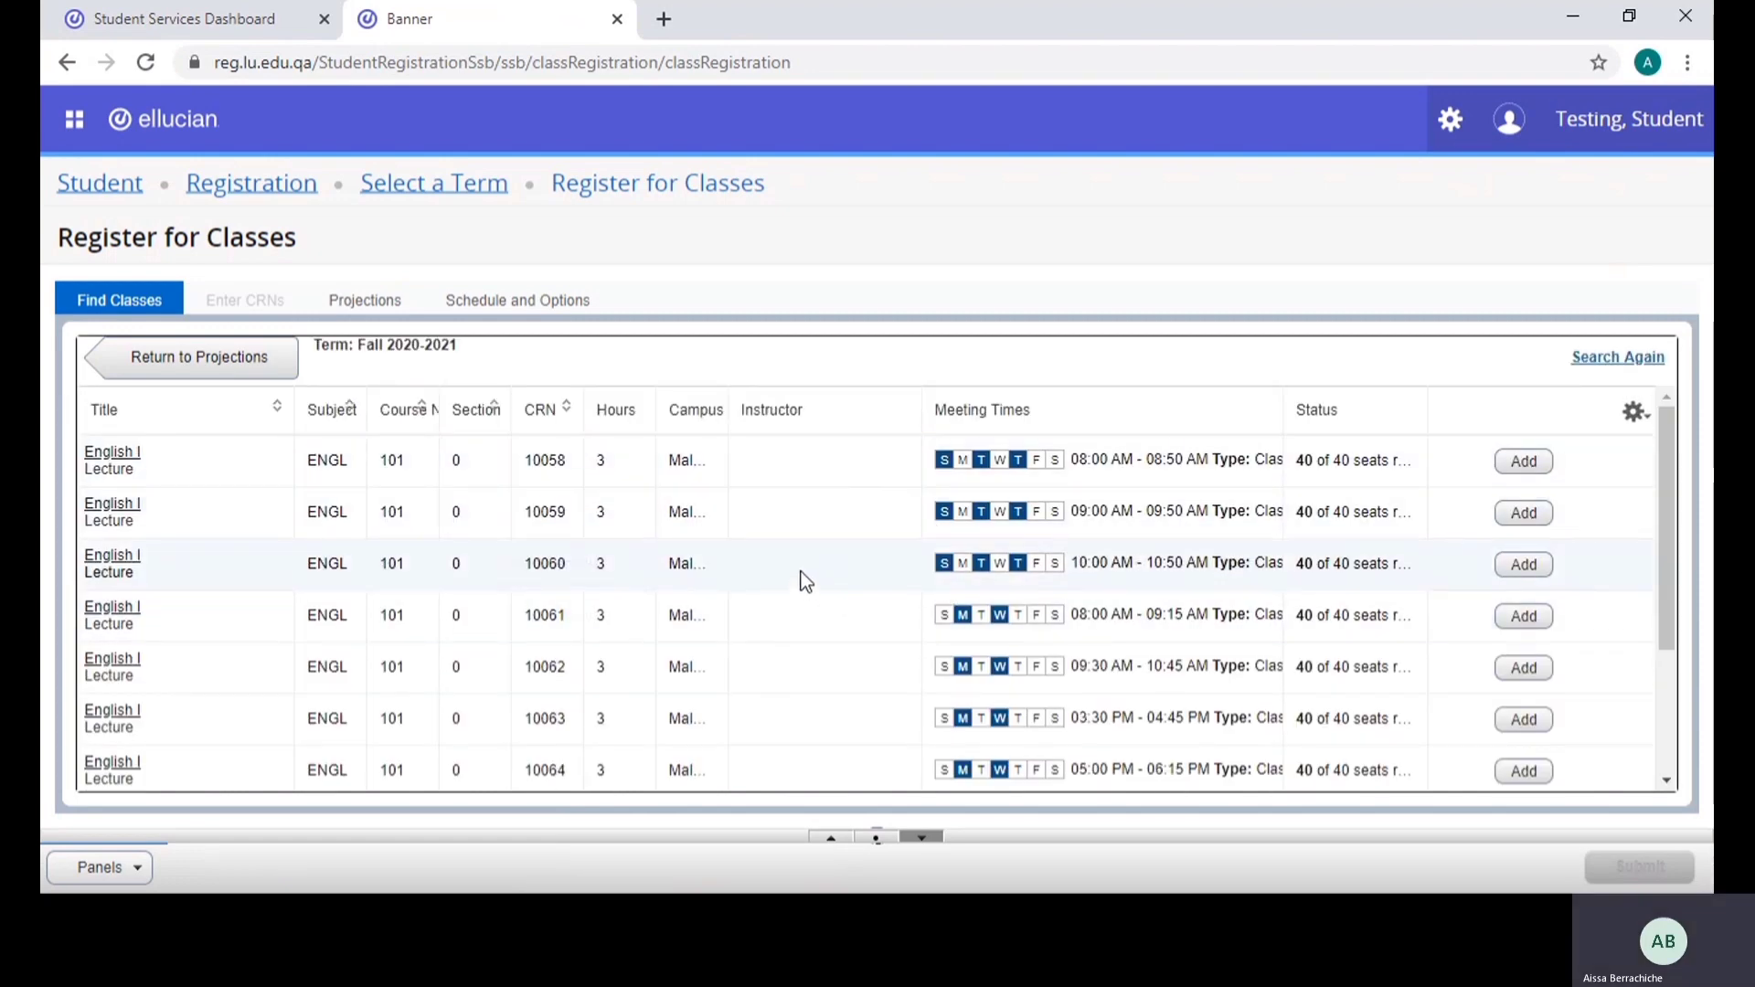
pyautogui.scroll(-3, 801, 574)
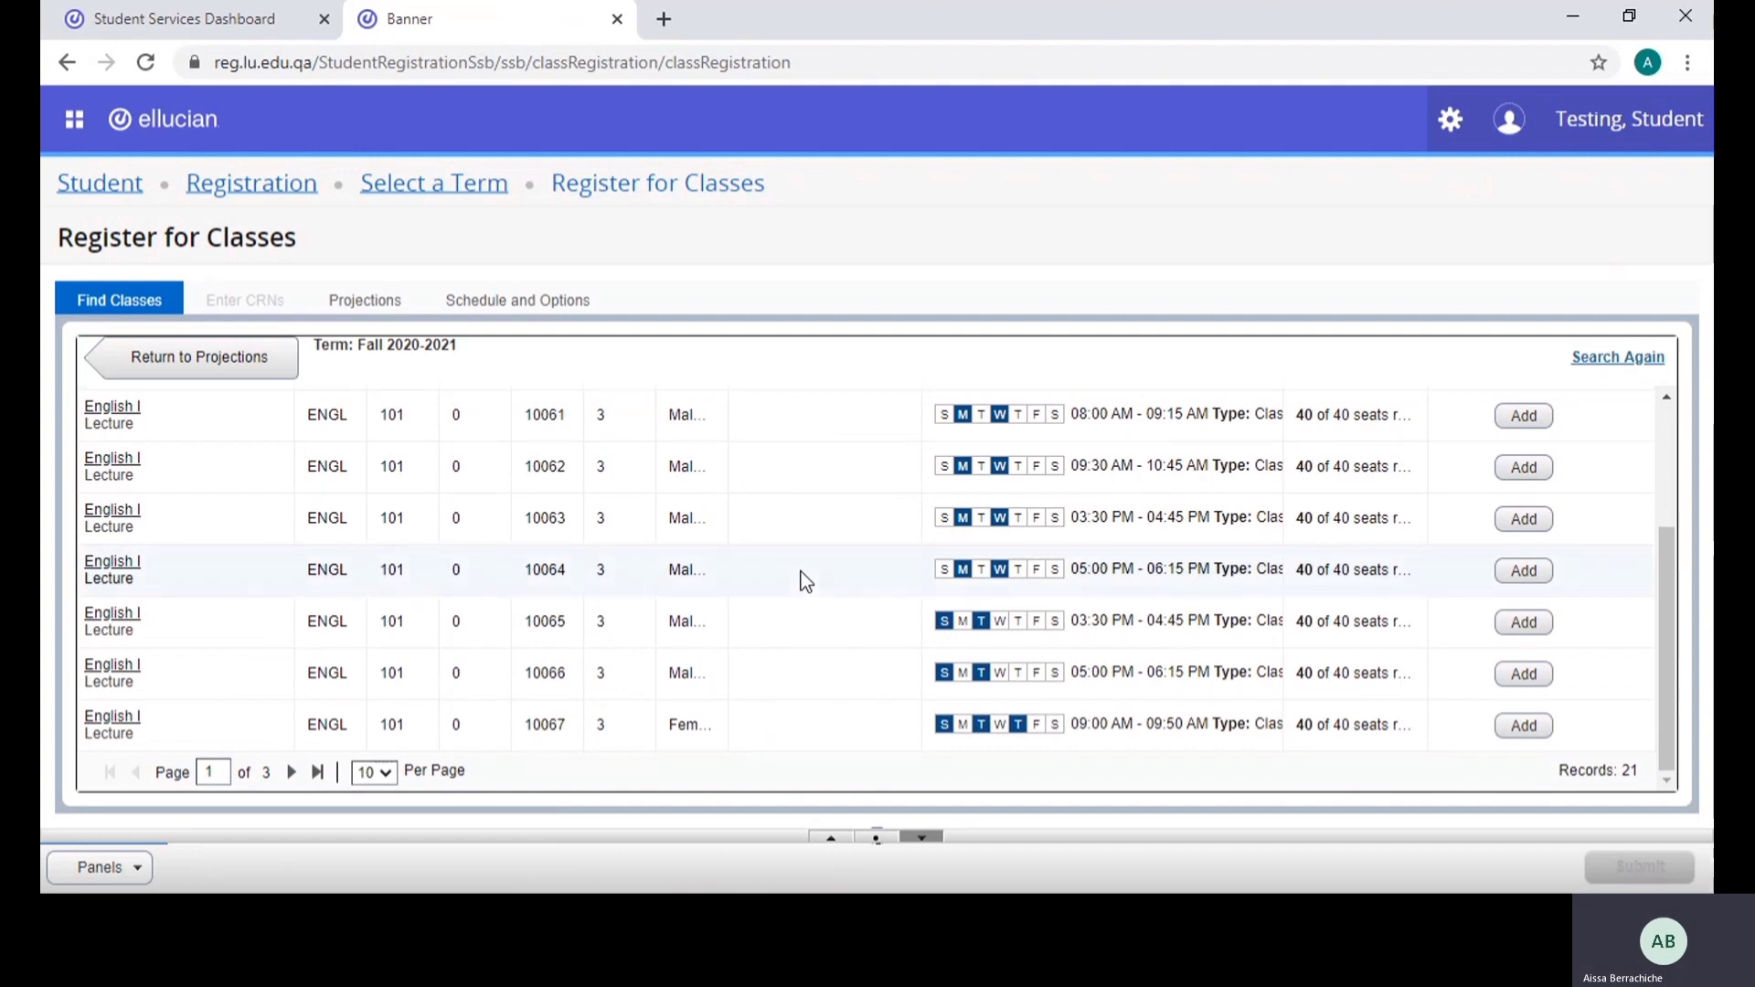
pyautogui.scroll(3, 801, 581)
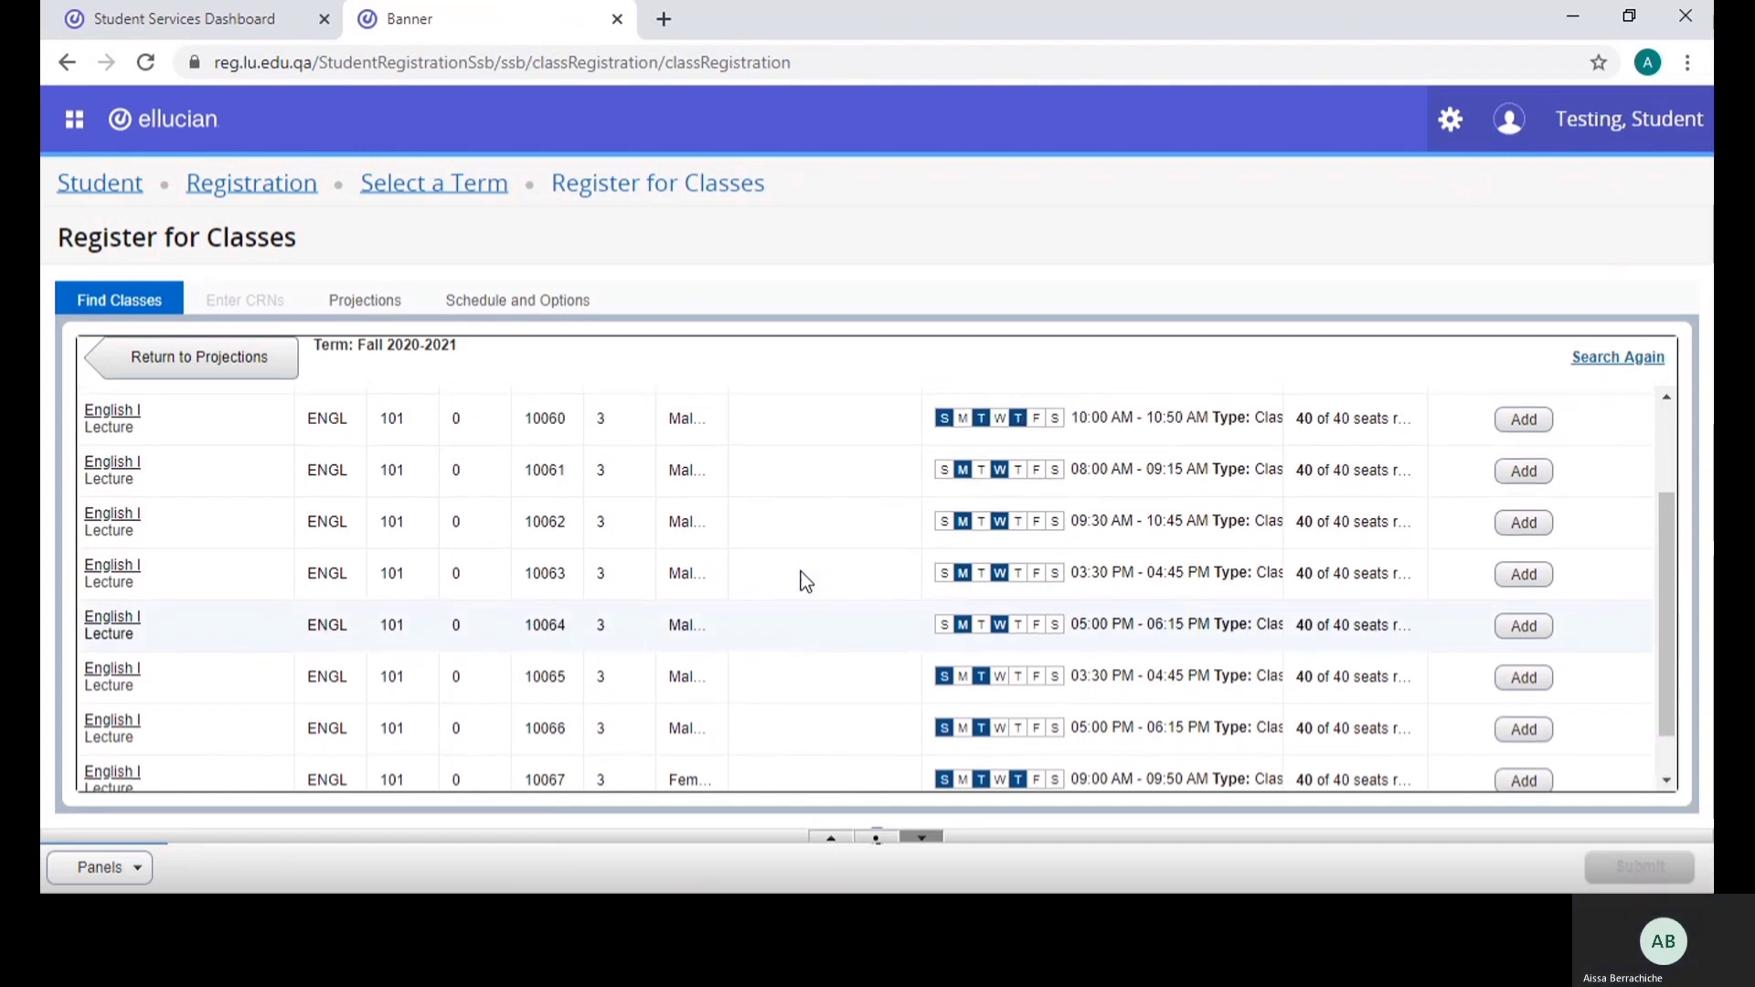
pyautogui.scroll(-3, 801, 581)
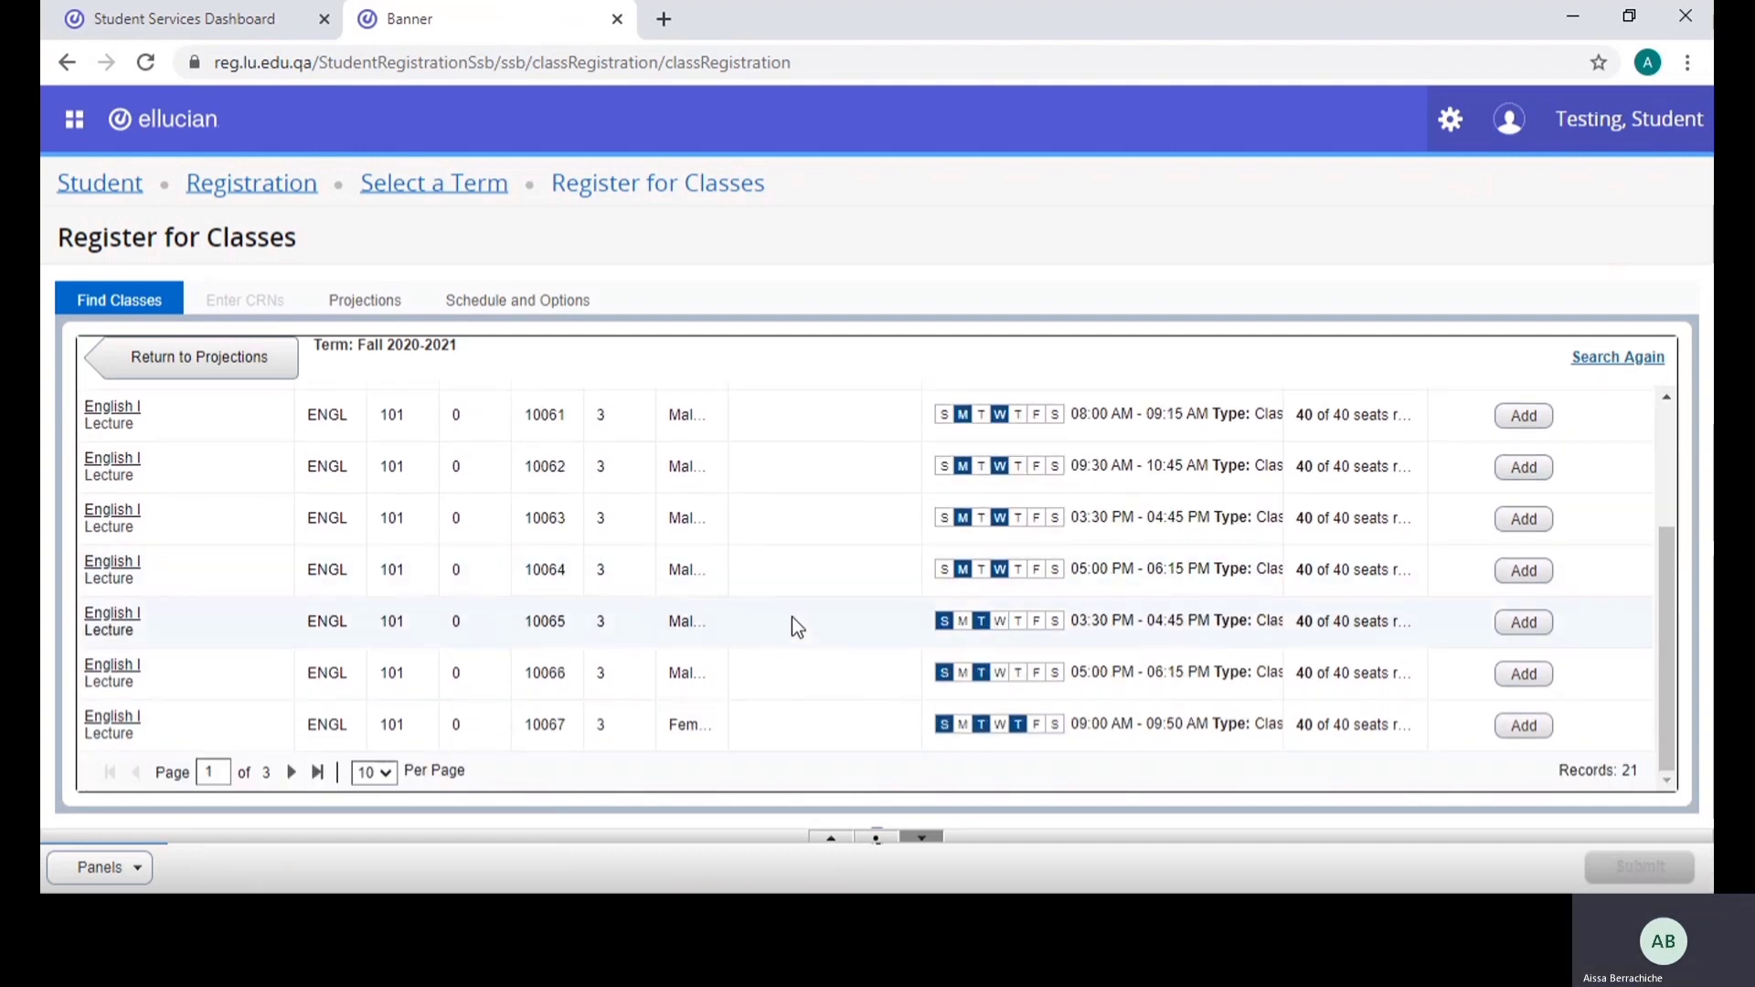
pyautogui.click(290, 773)
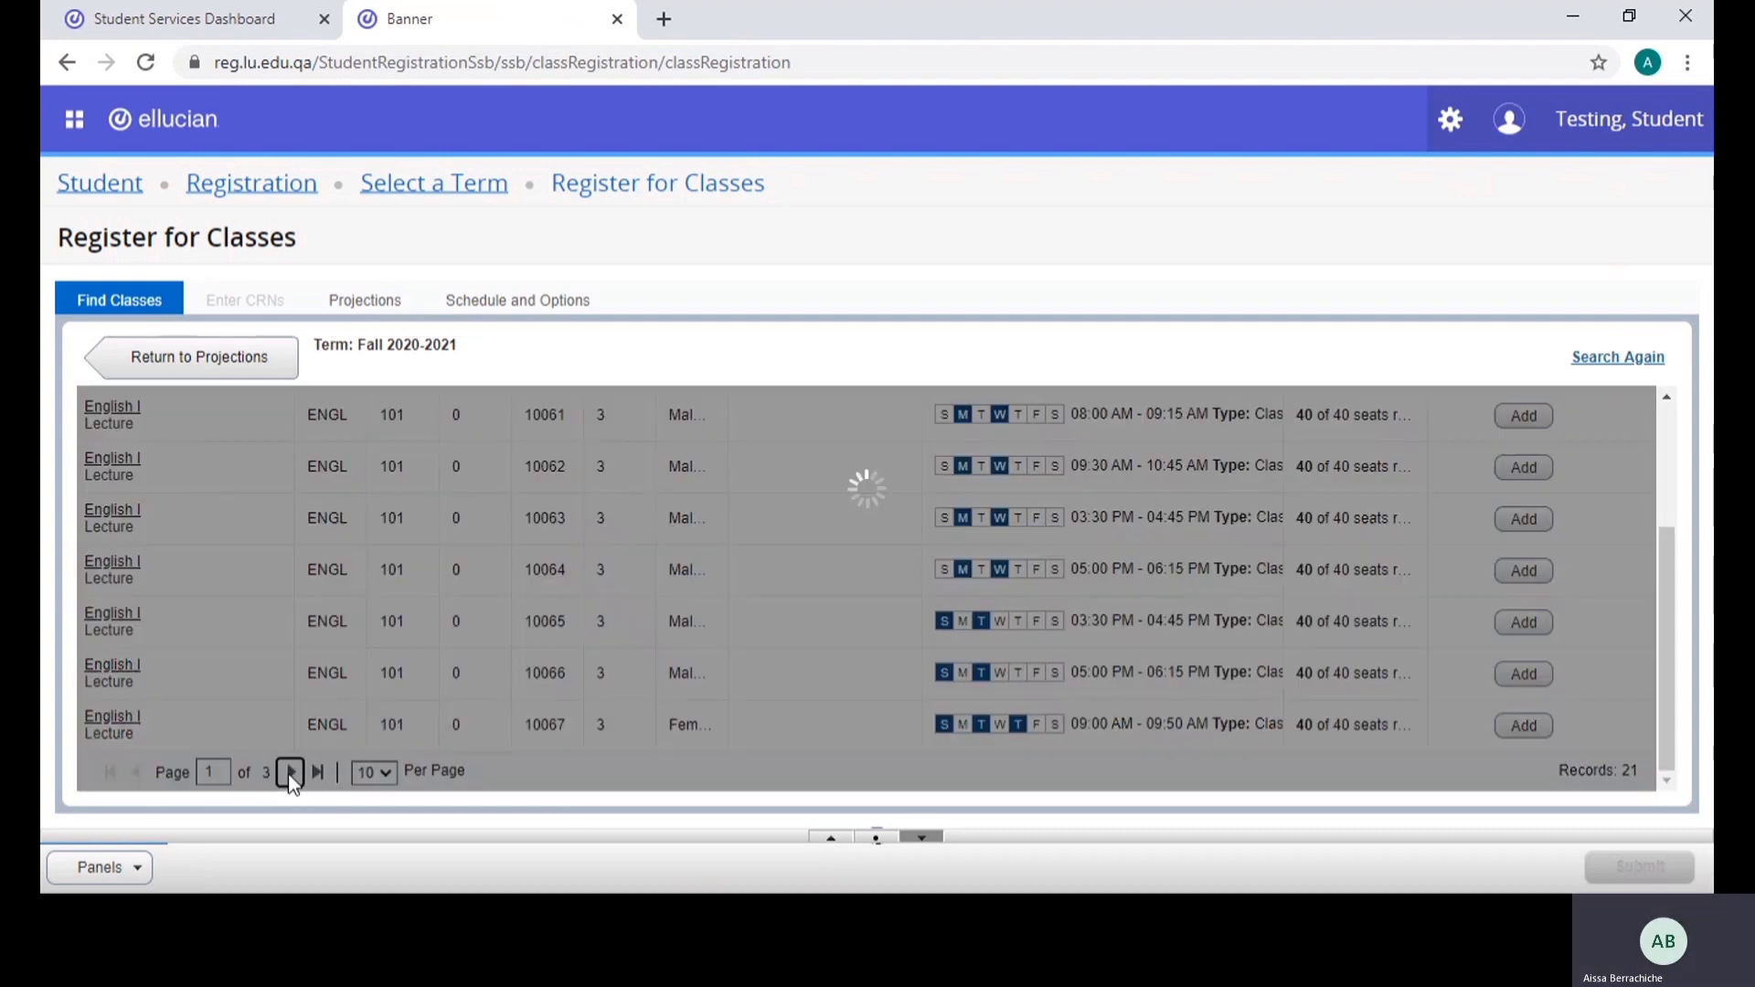
pyautogui.scroll(-3, 338, 716)
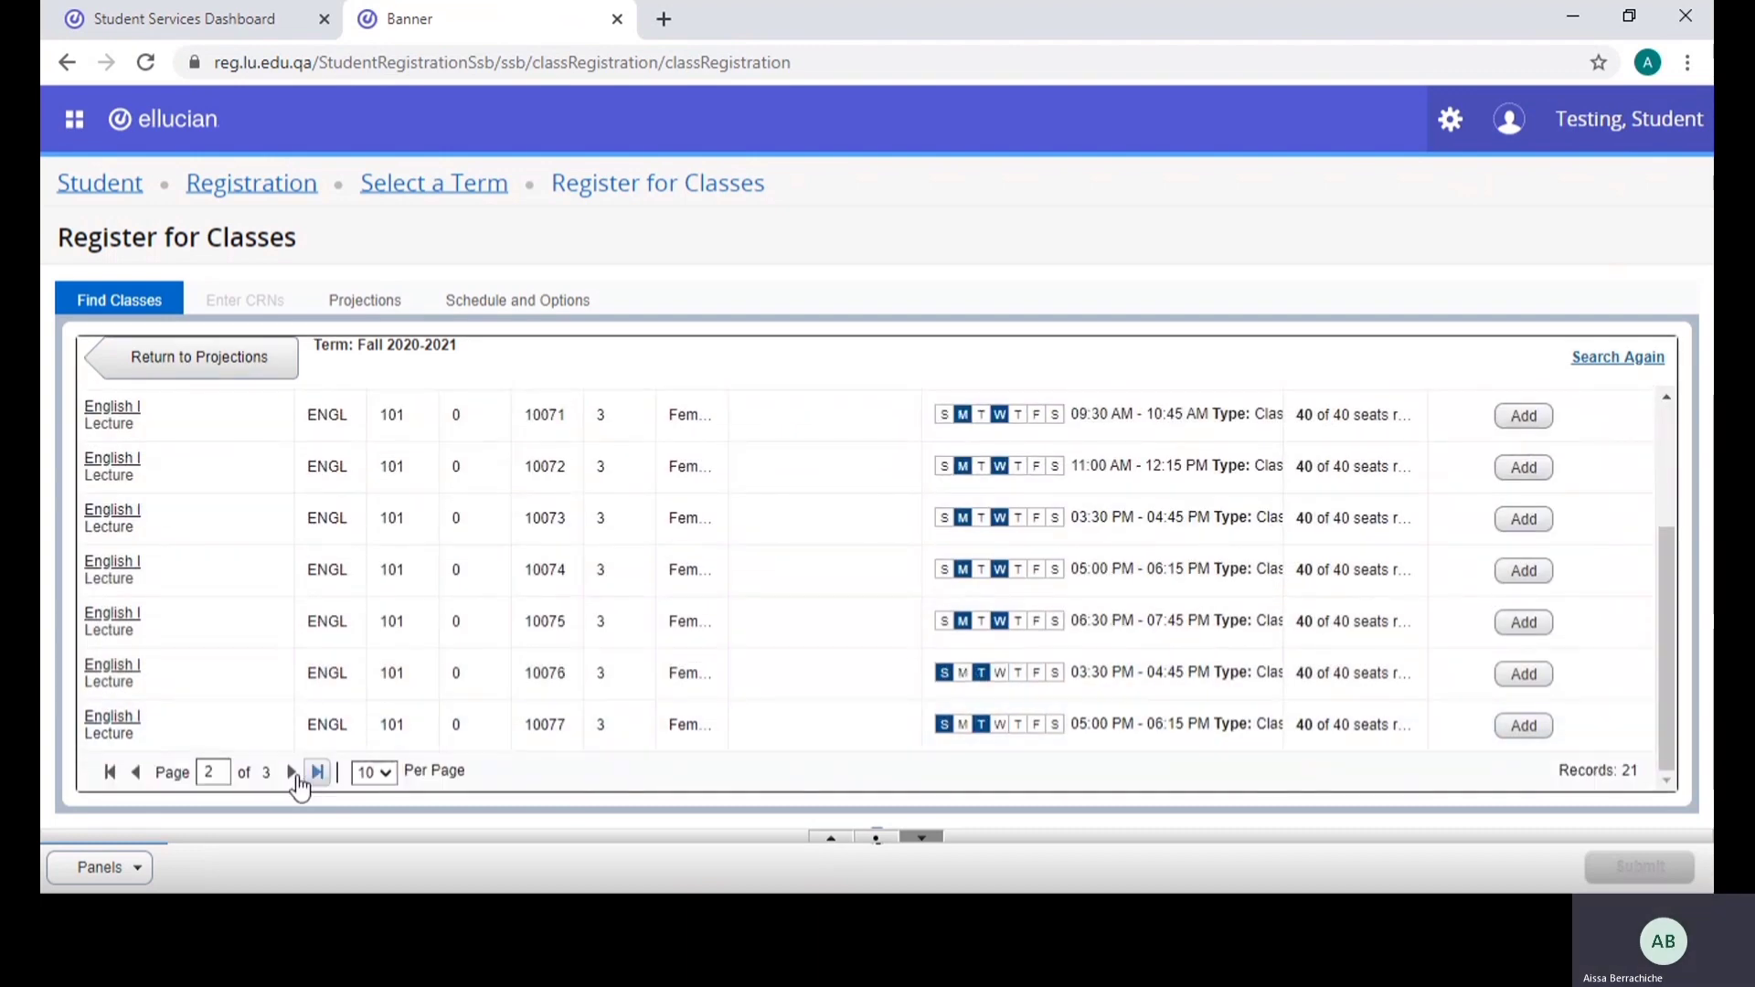
pyautogui.click(289, 773)
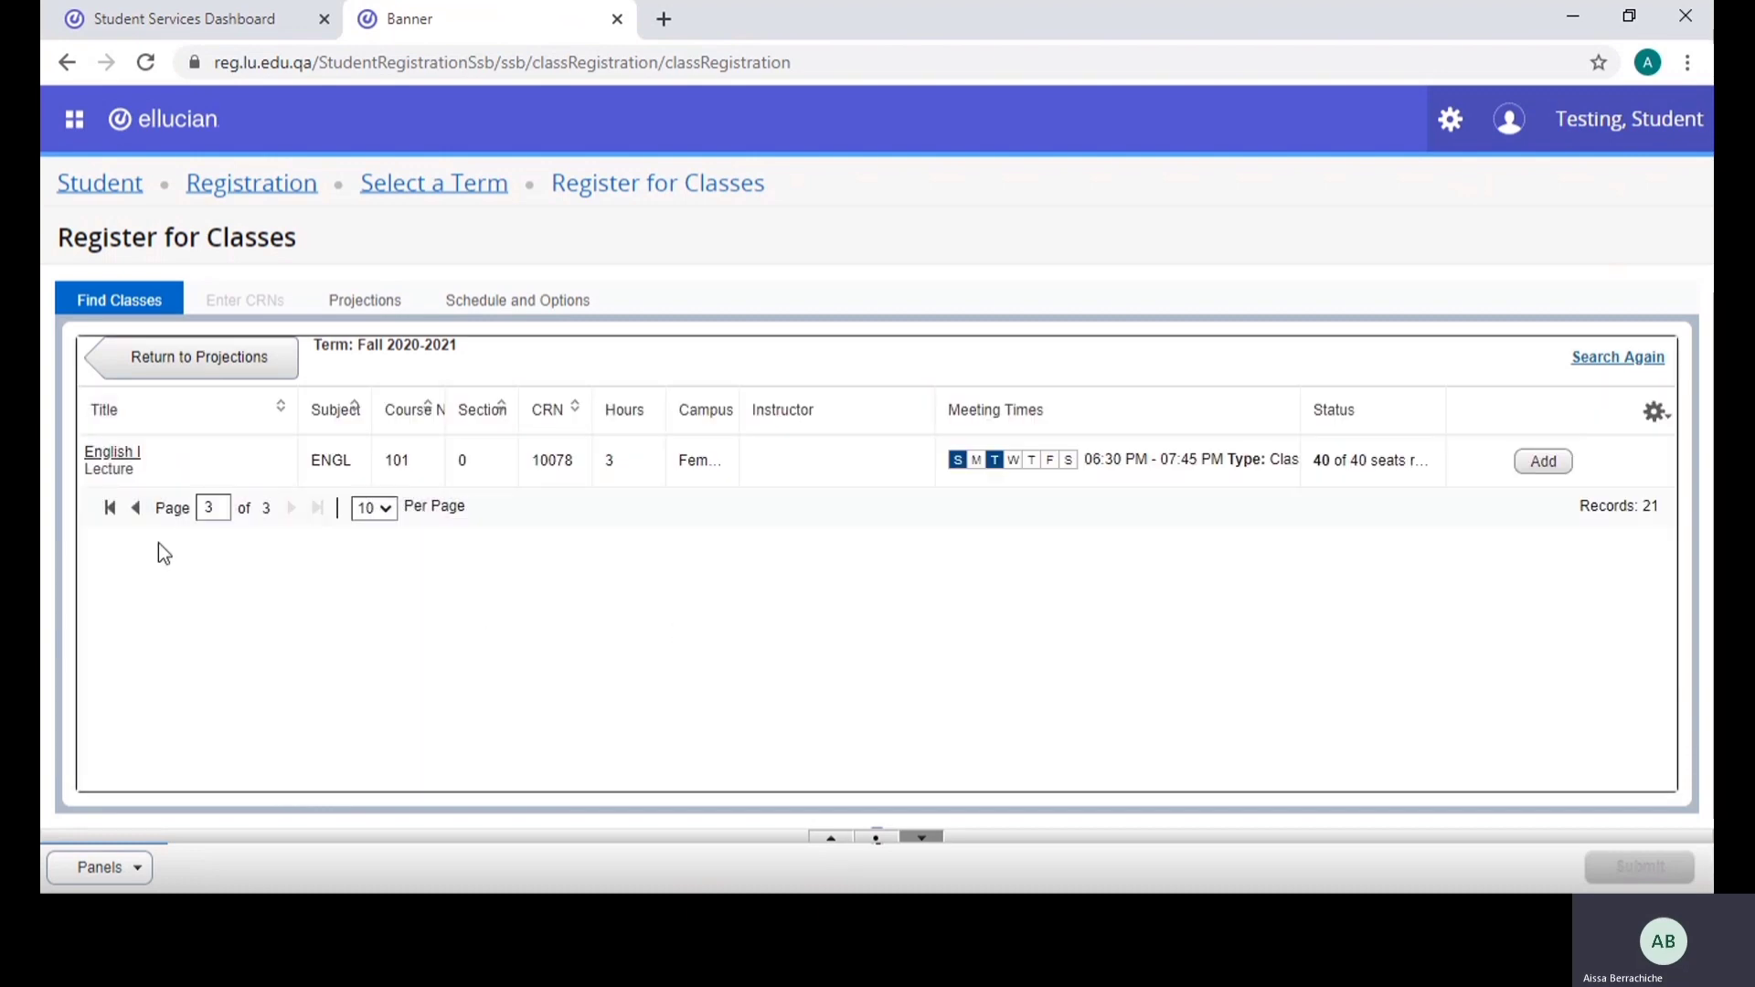
pyautogui.click(109, 509)
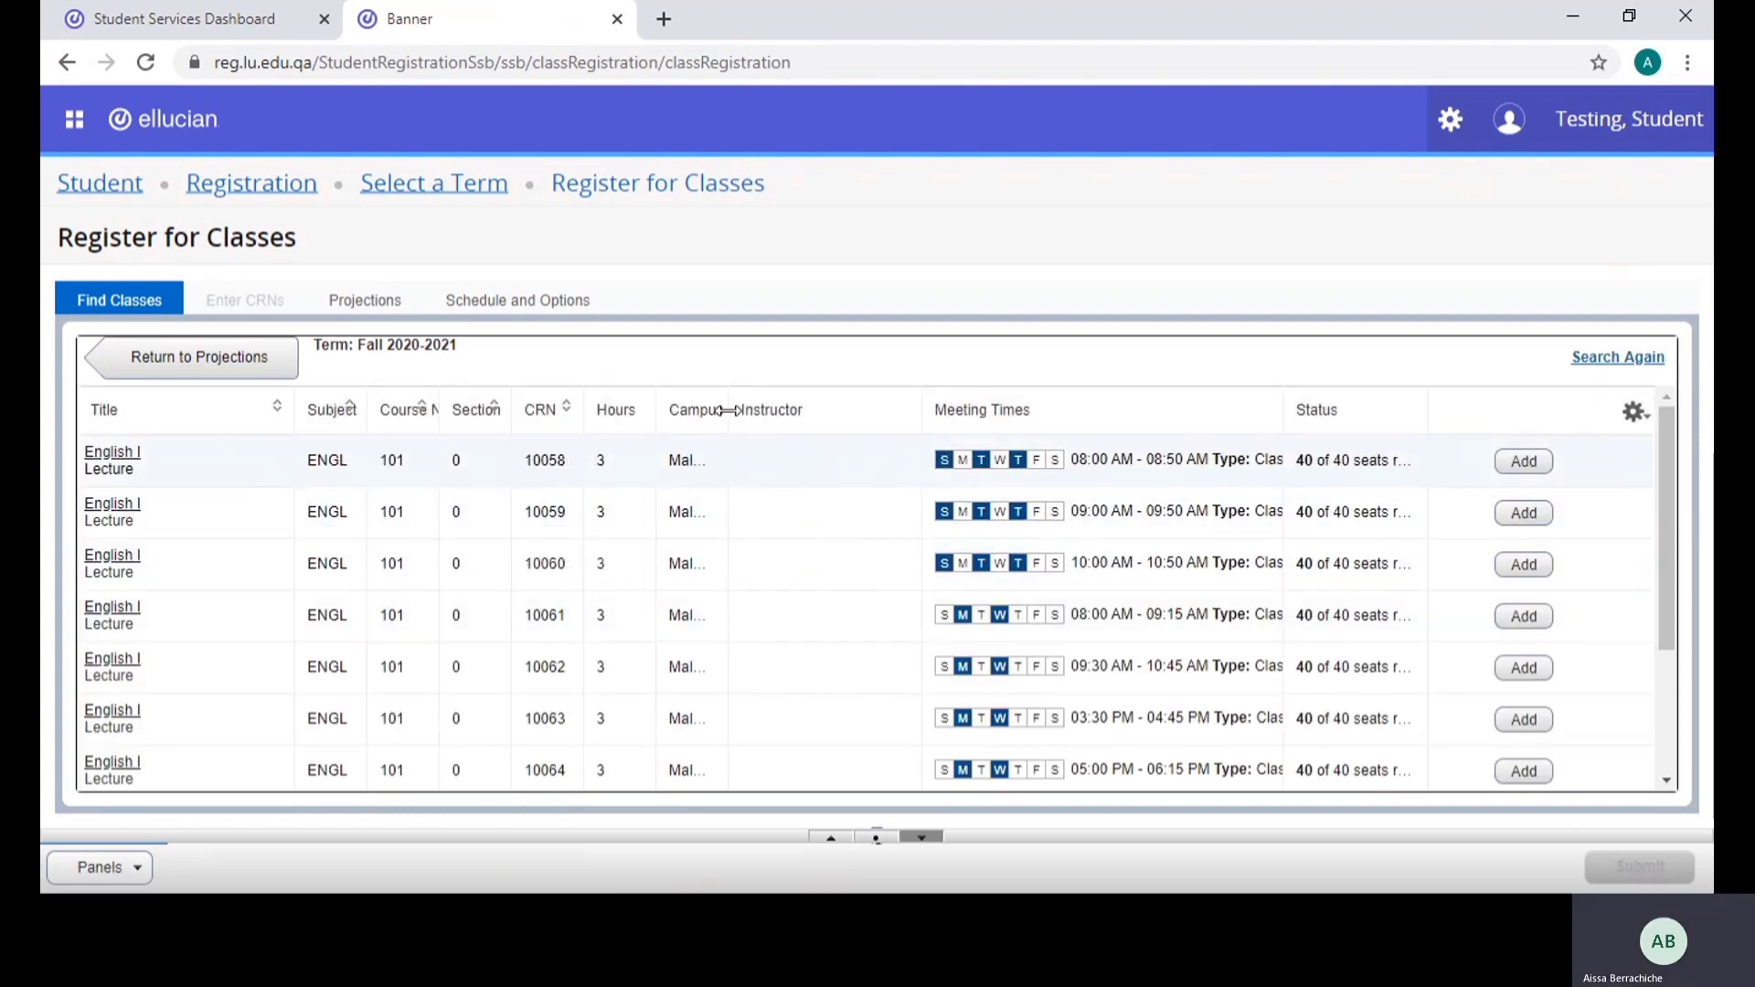
# Widen the Campus column to show full campus names and check the CRN and campus of the English I sections
pyautogui.moveTo(729, 411); pyautogui.dragTo(803, 412)
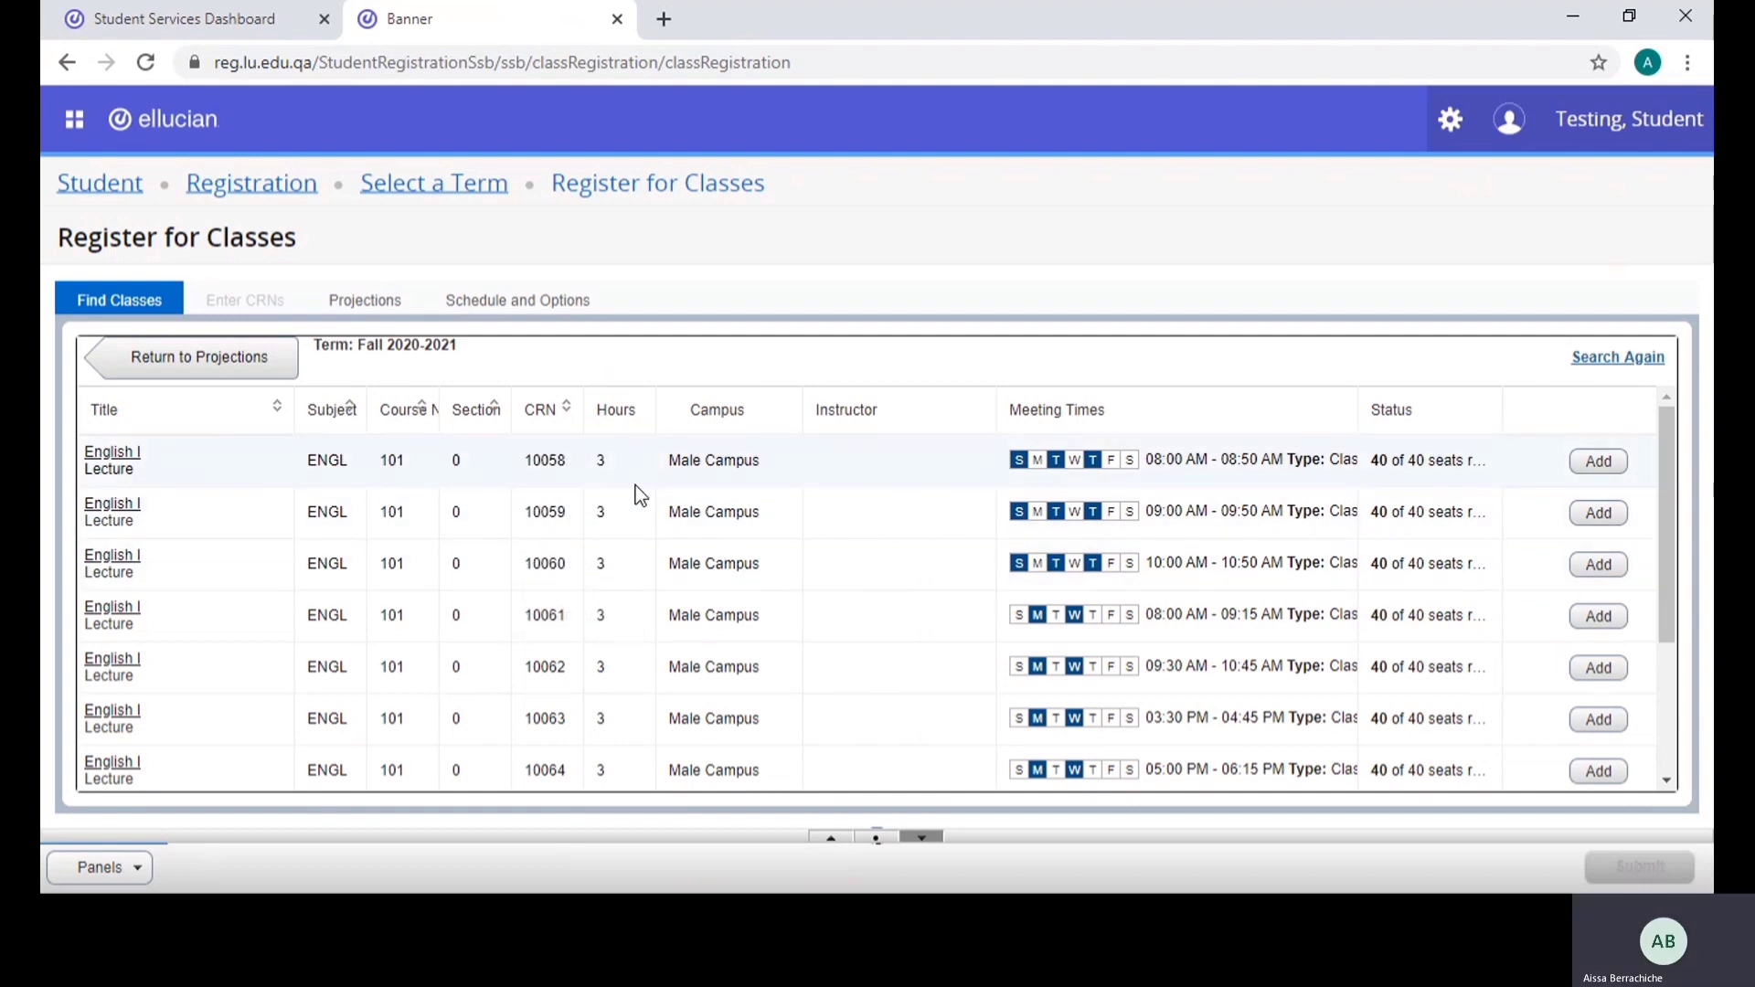
pyautogui.moveTo(526, 460); pyautogui.dragTo(570, 466)
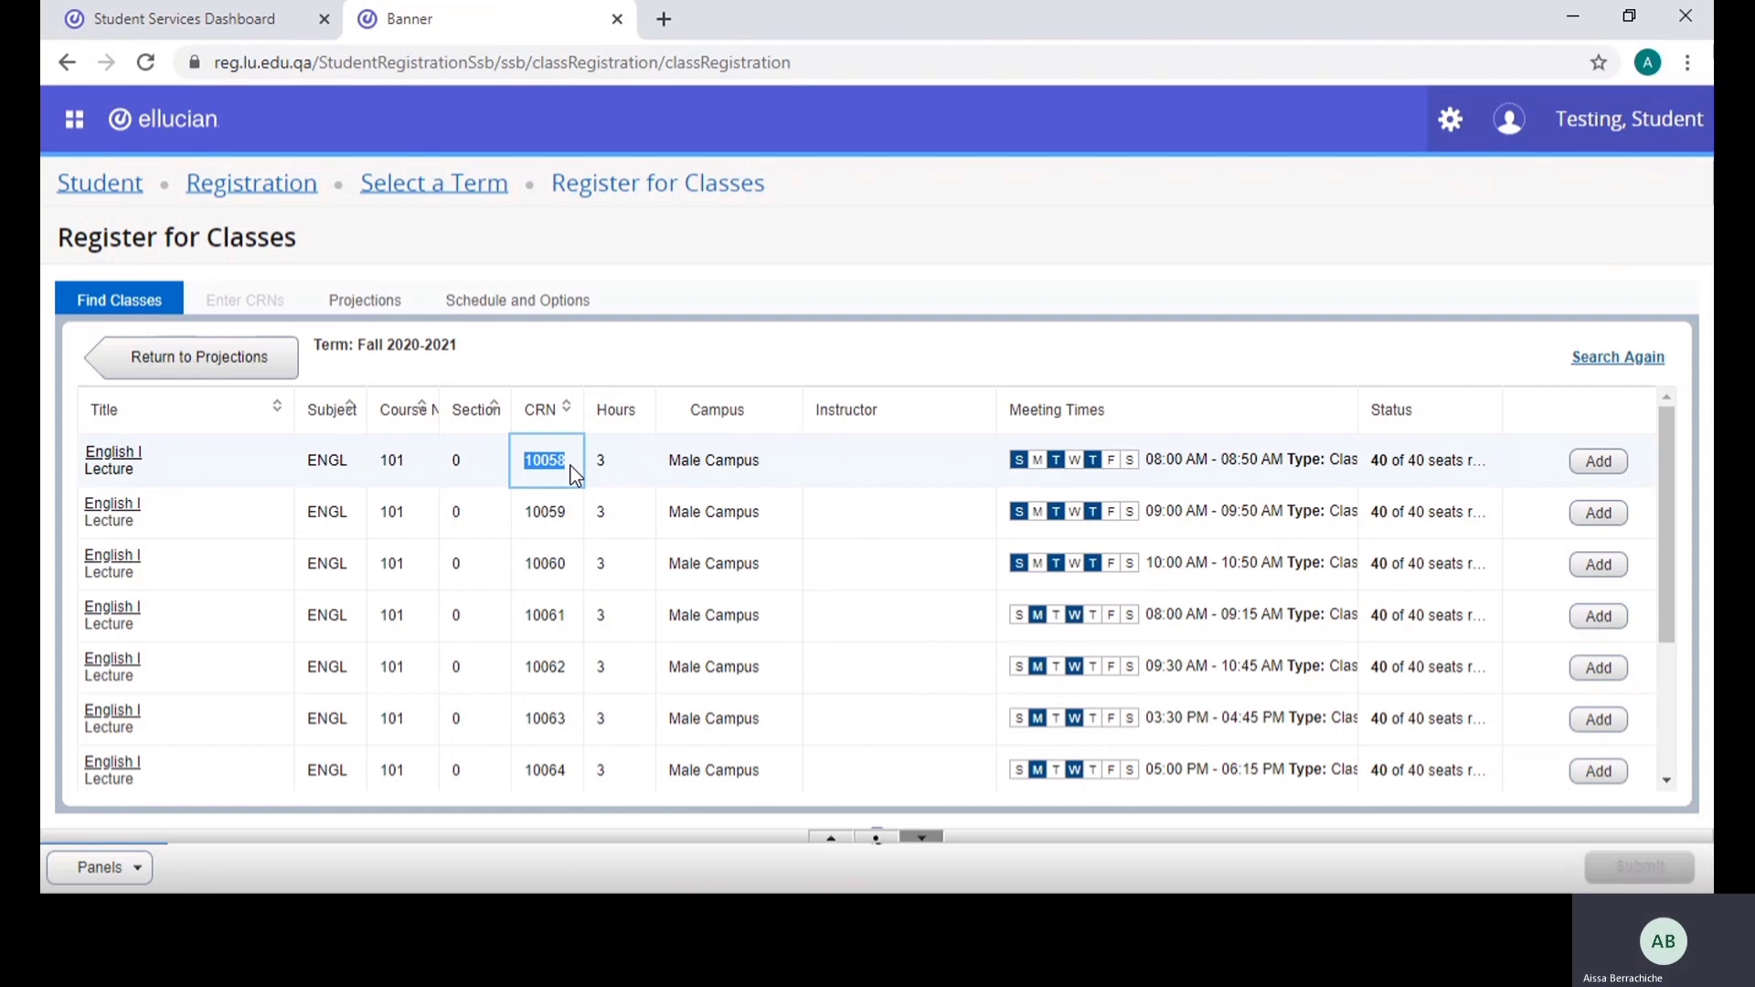
pyautogui.moveTo(571, 467); pyautogui.dragTo(676, 464)
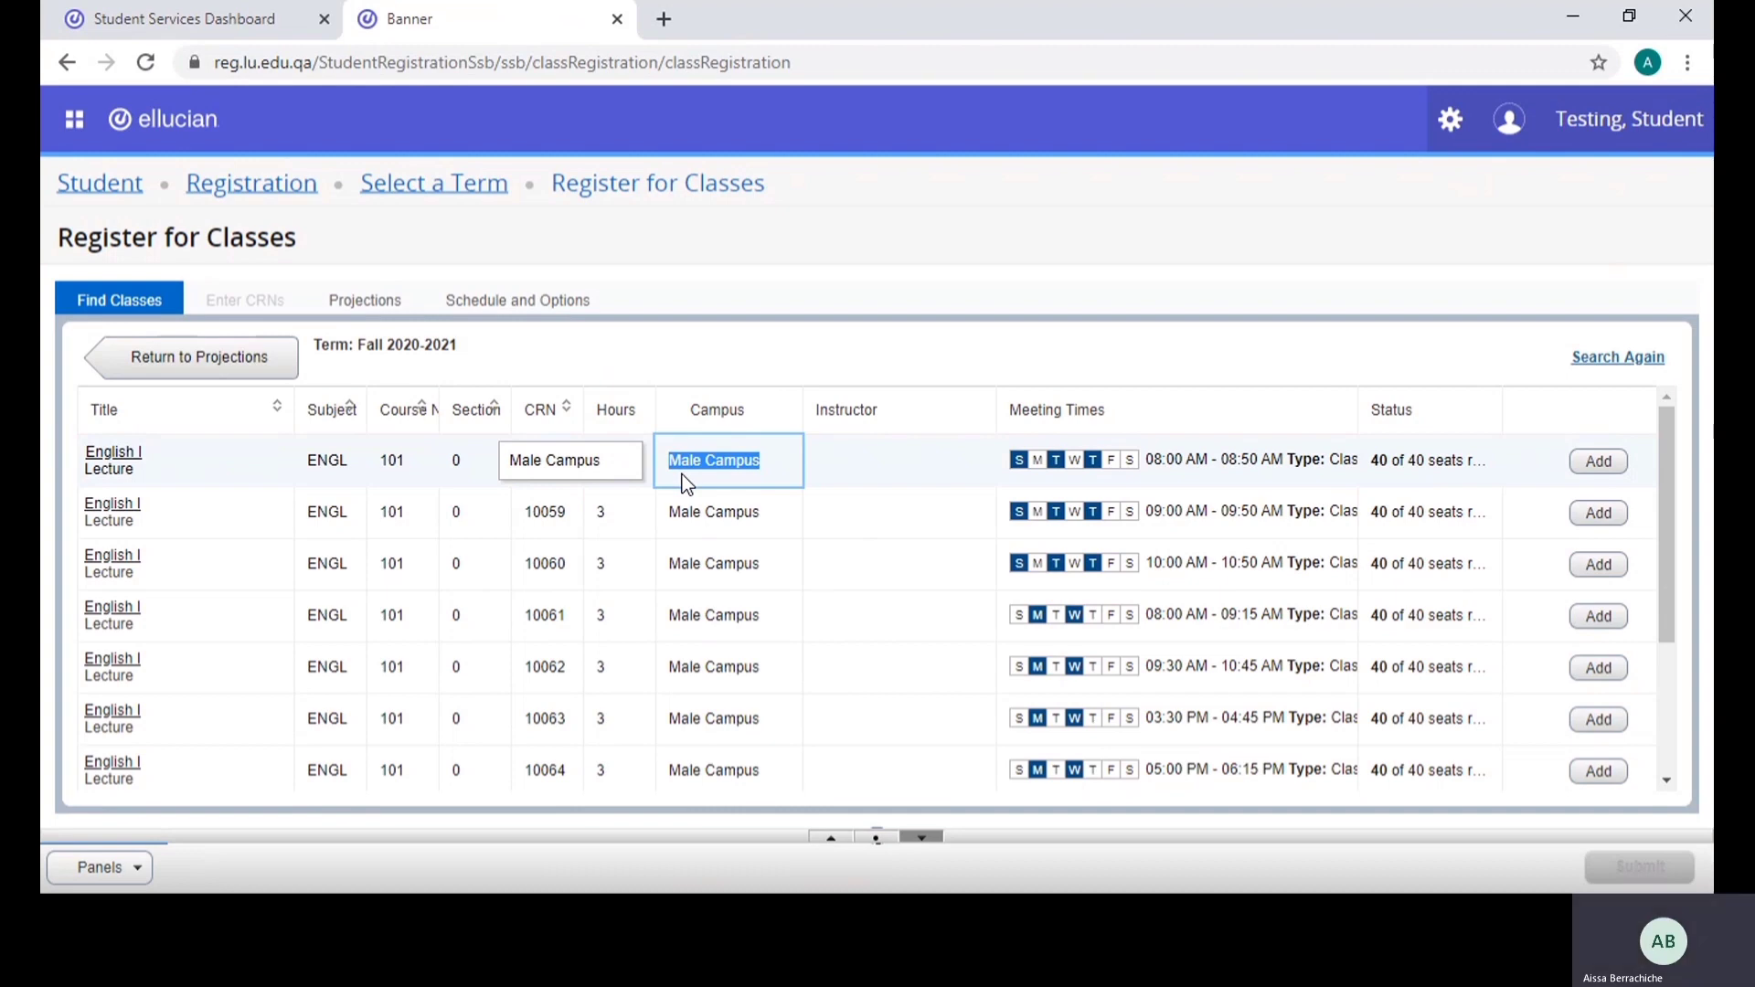
pyautogui.click(735, 473)
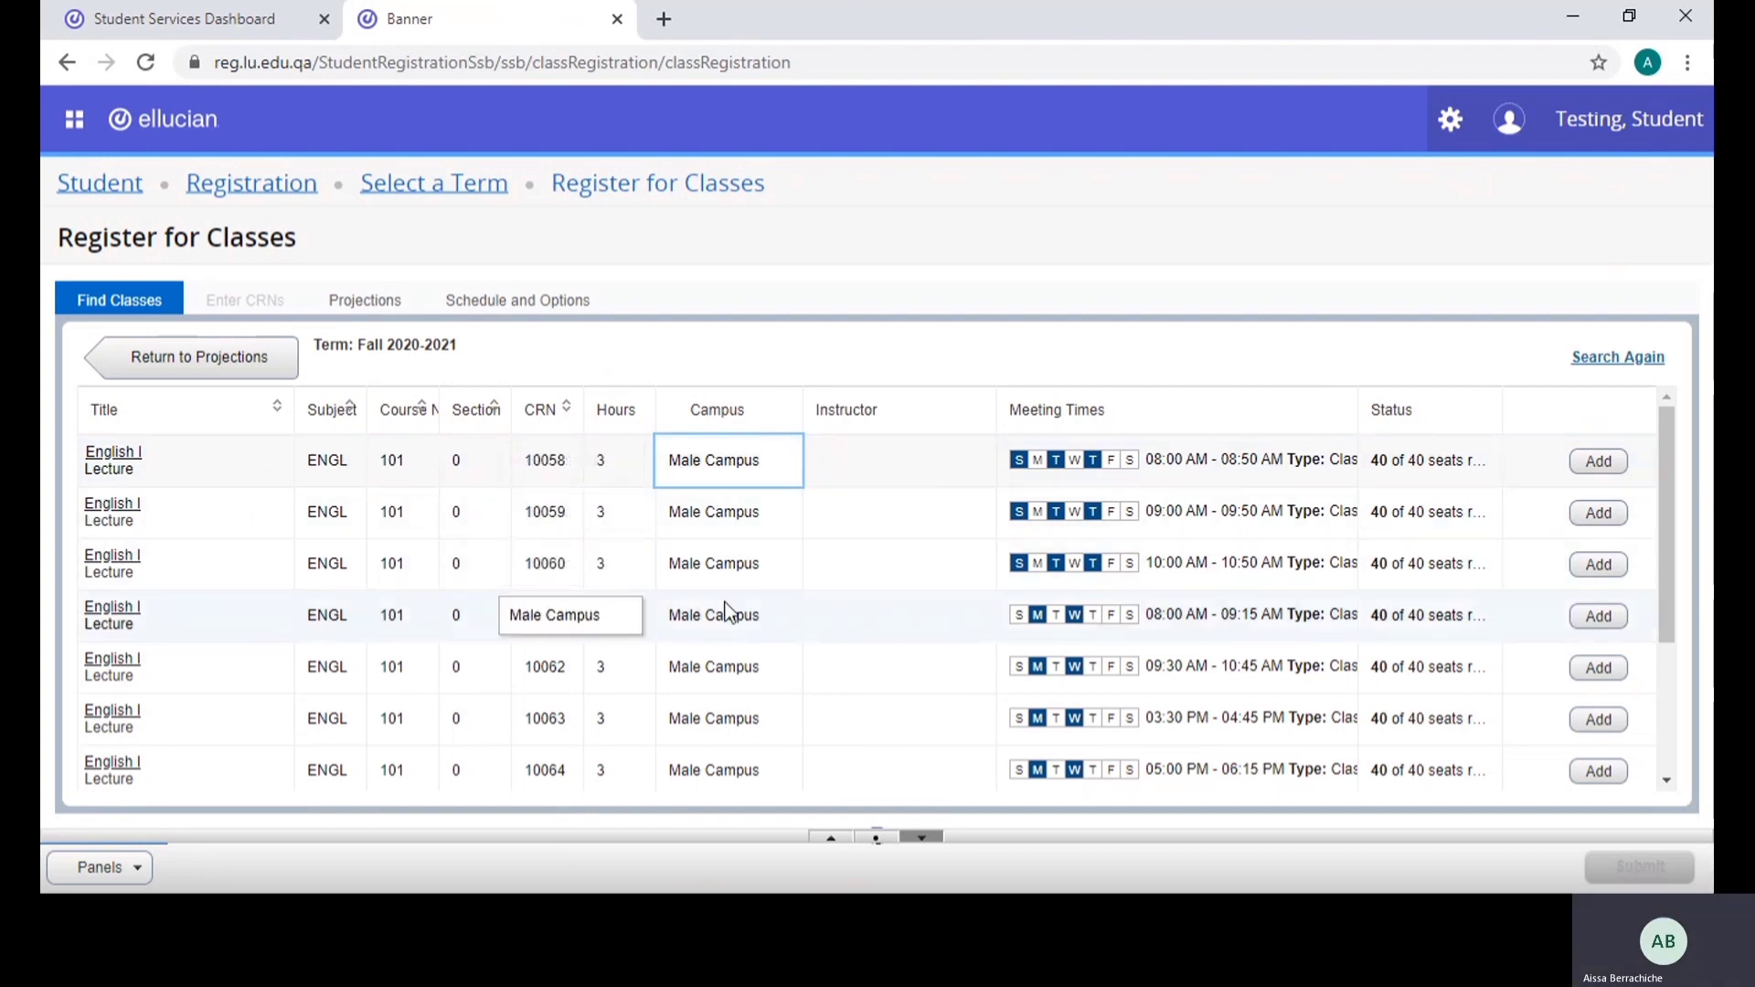
pyautogui.scroll(-3, 731, 608)
pyautogui.scroll(2, 704, 657)
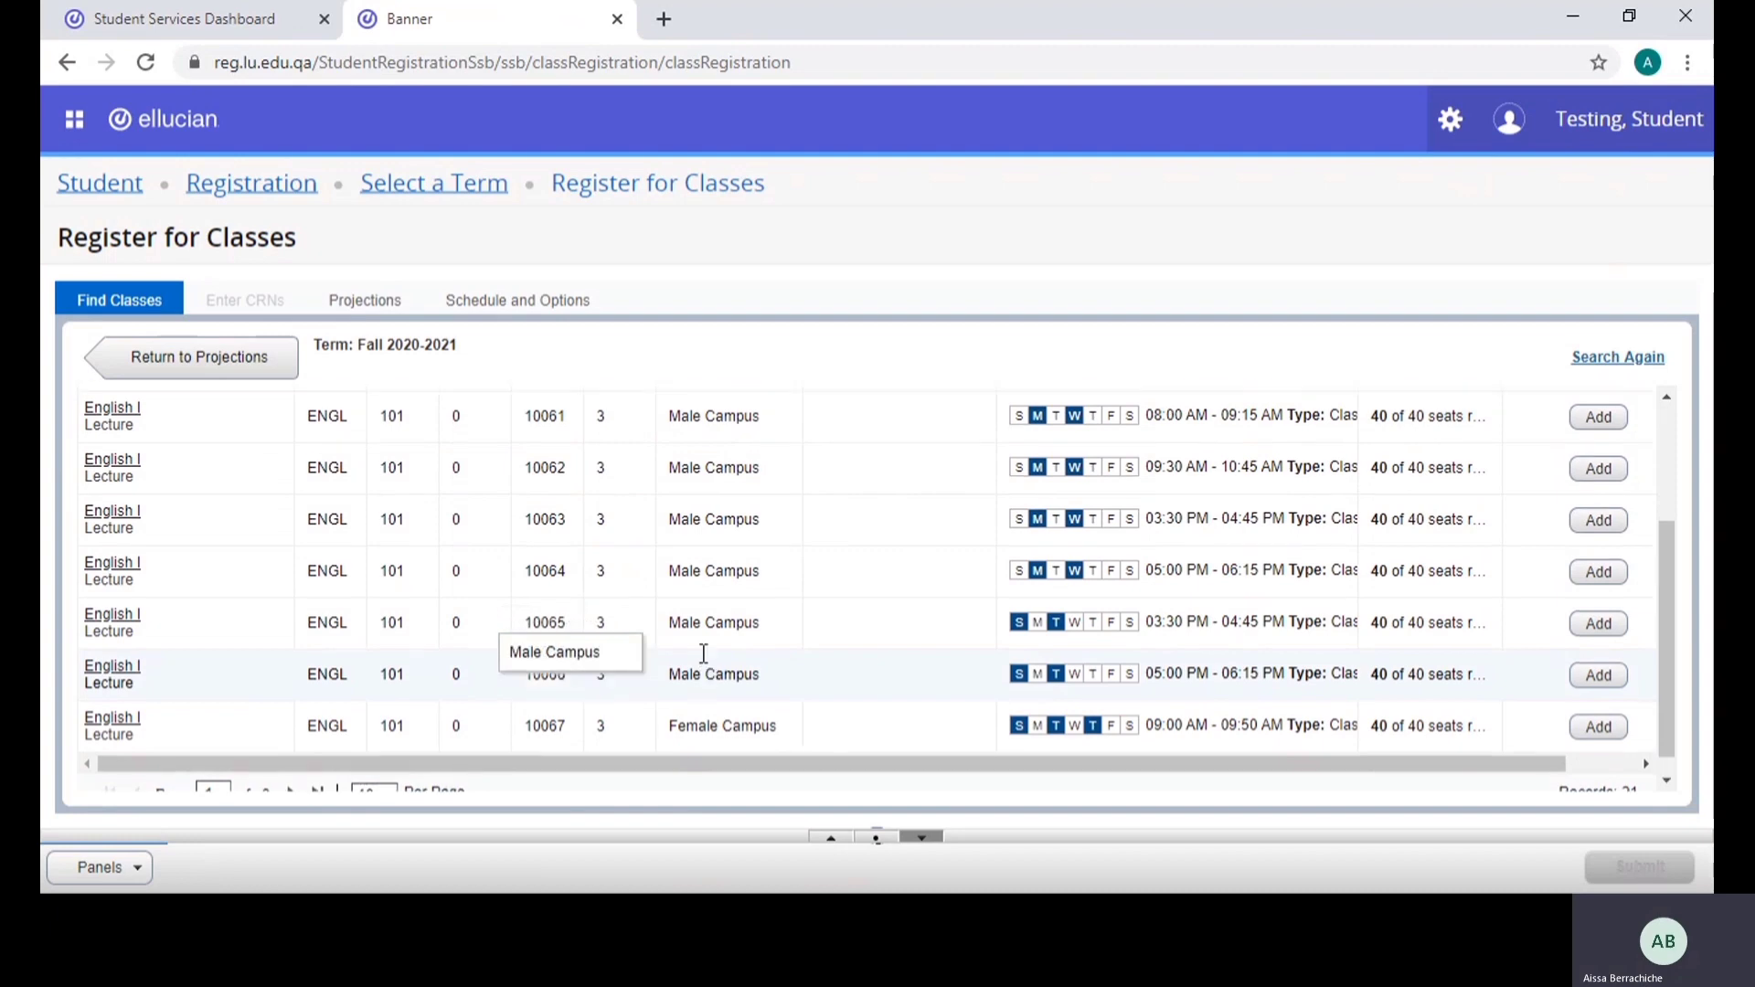
pyautogui.scroll(-2, 704, 657)
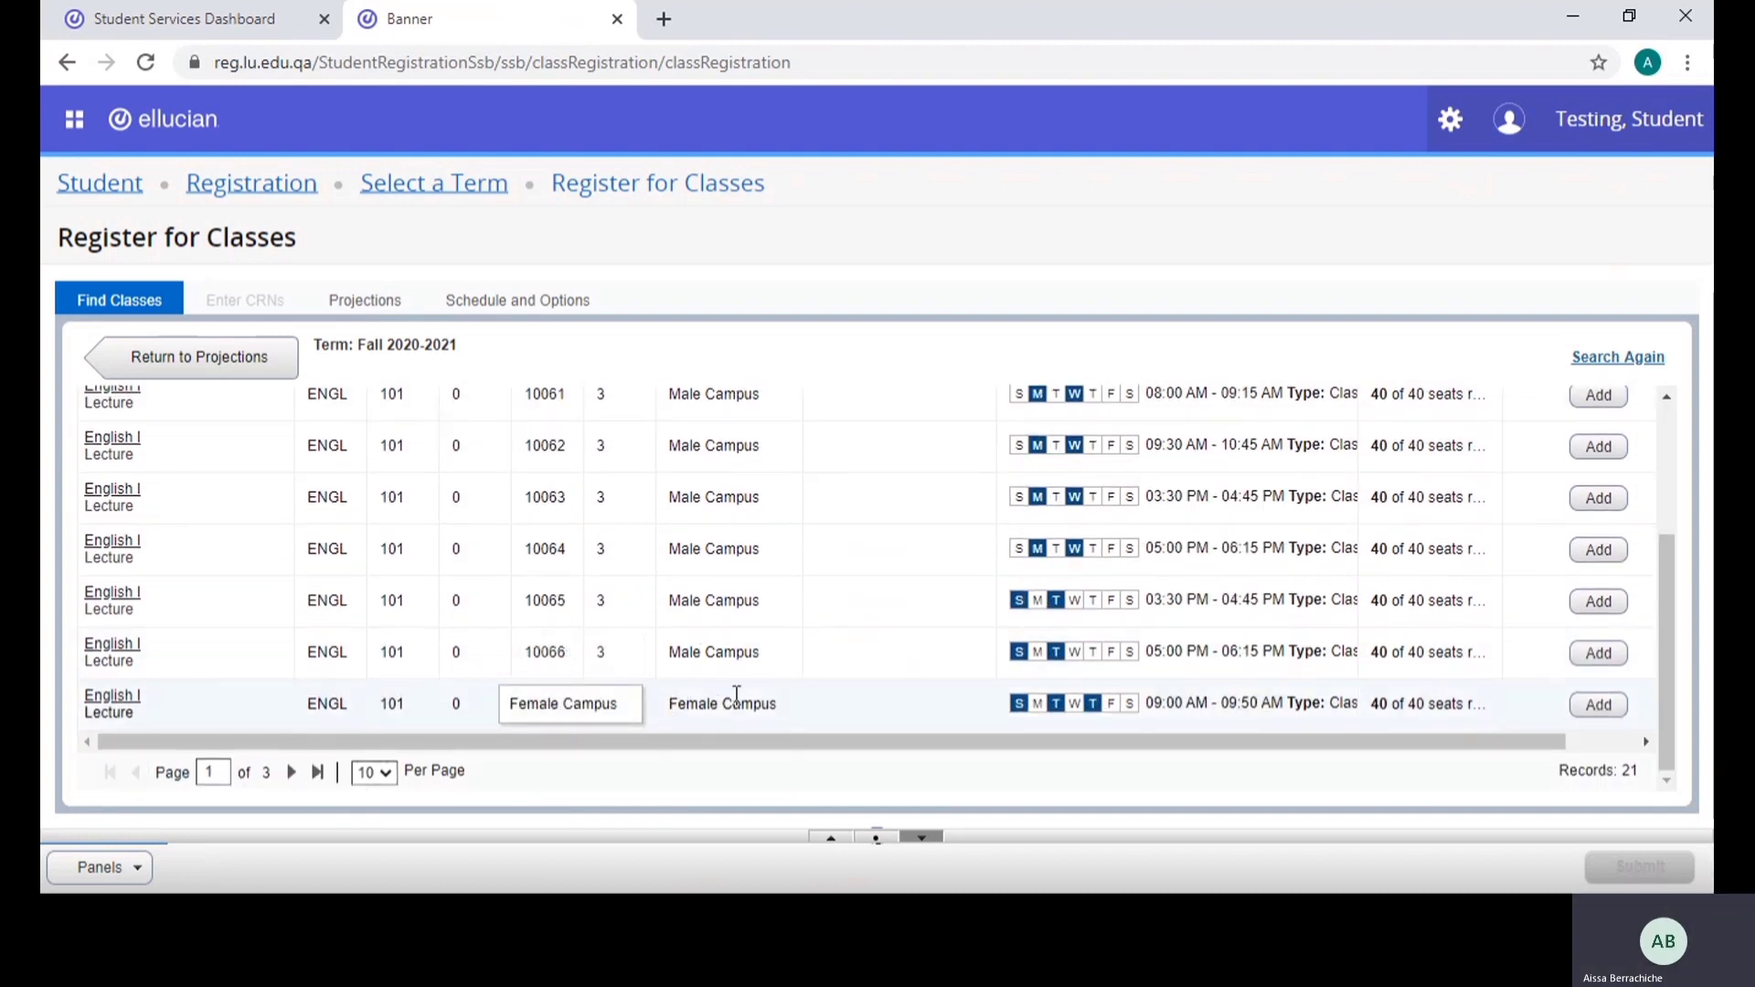
# Widen the Meeting Times column to examine the English I sections' days, times, building, room and dates, and narrow it again
pyautogui.scroll(4, 735, 686)
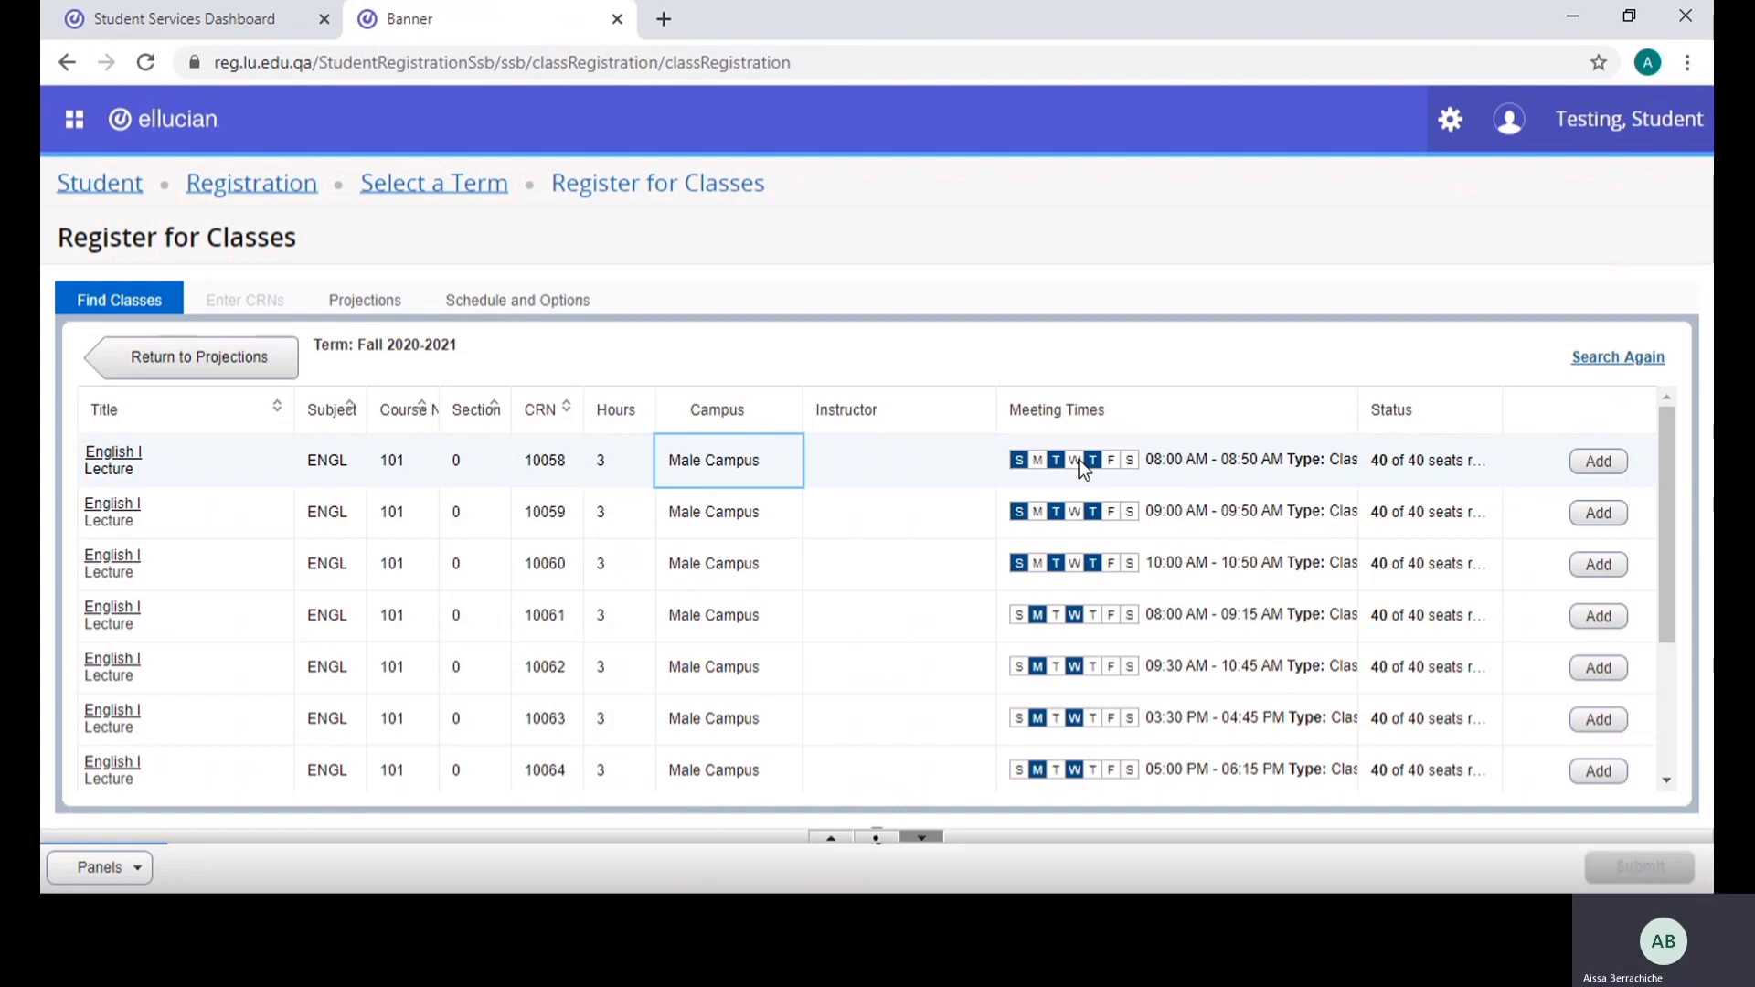
pyautogui.moveTo(1146, 459); pyautogui.dragTo(1627, 415)
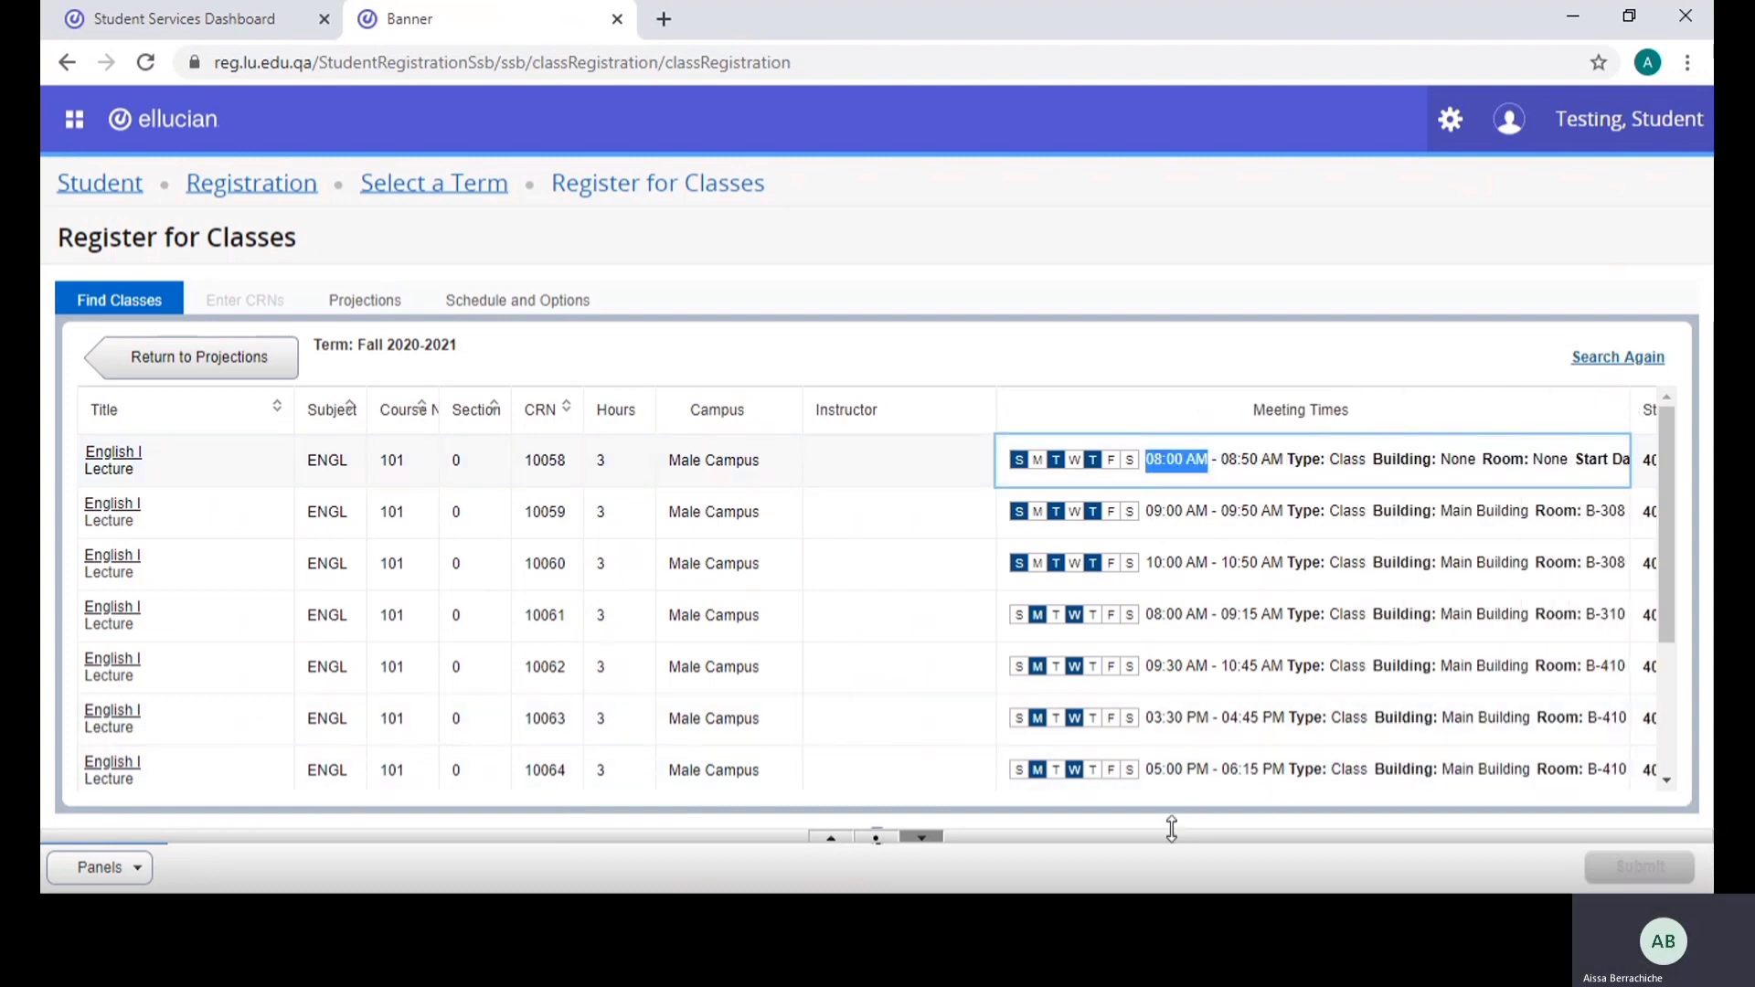
pyautogui.scroll(-3, 1359, 703)
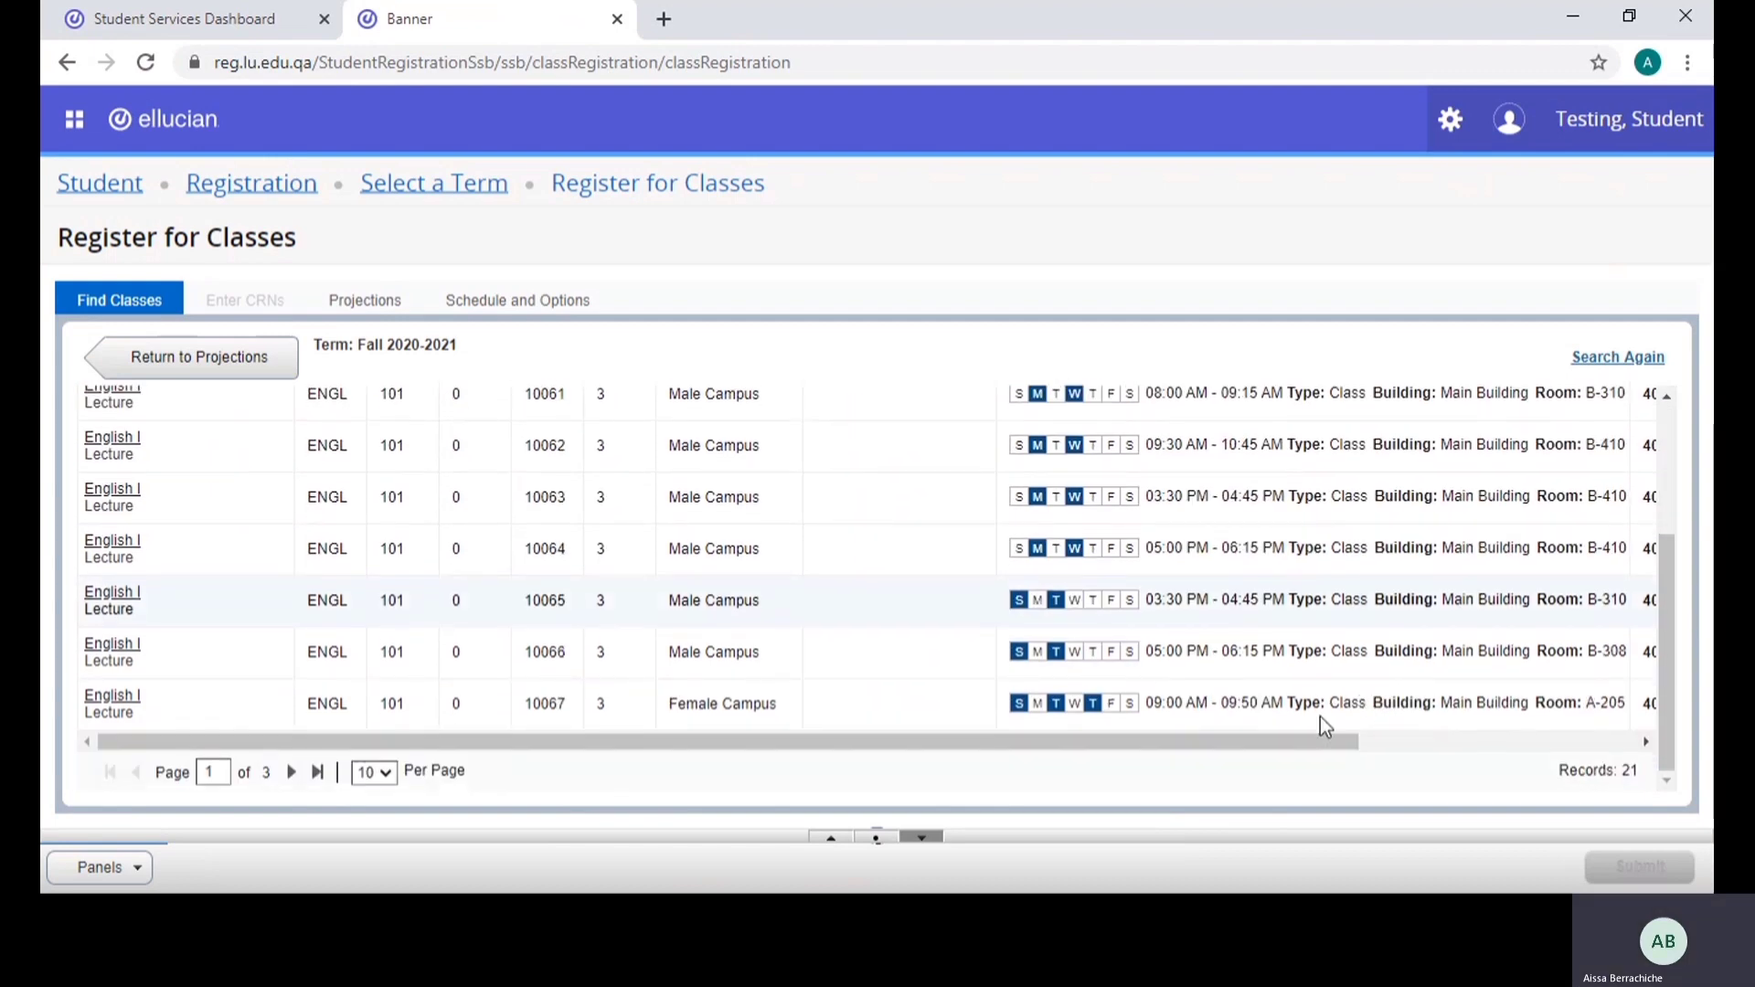
pyautogui.moveTo(1350, 741); pyautogui.dragTo(1614, 747)
pyautogui.scroll(3, 1347, 565)
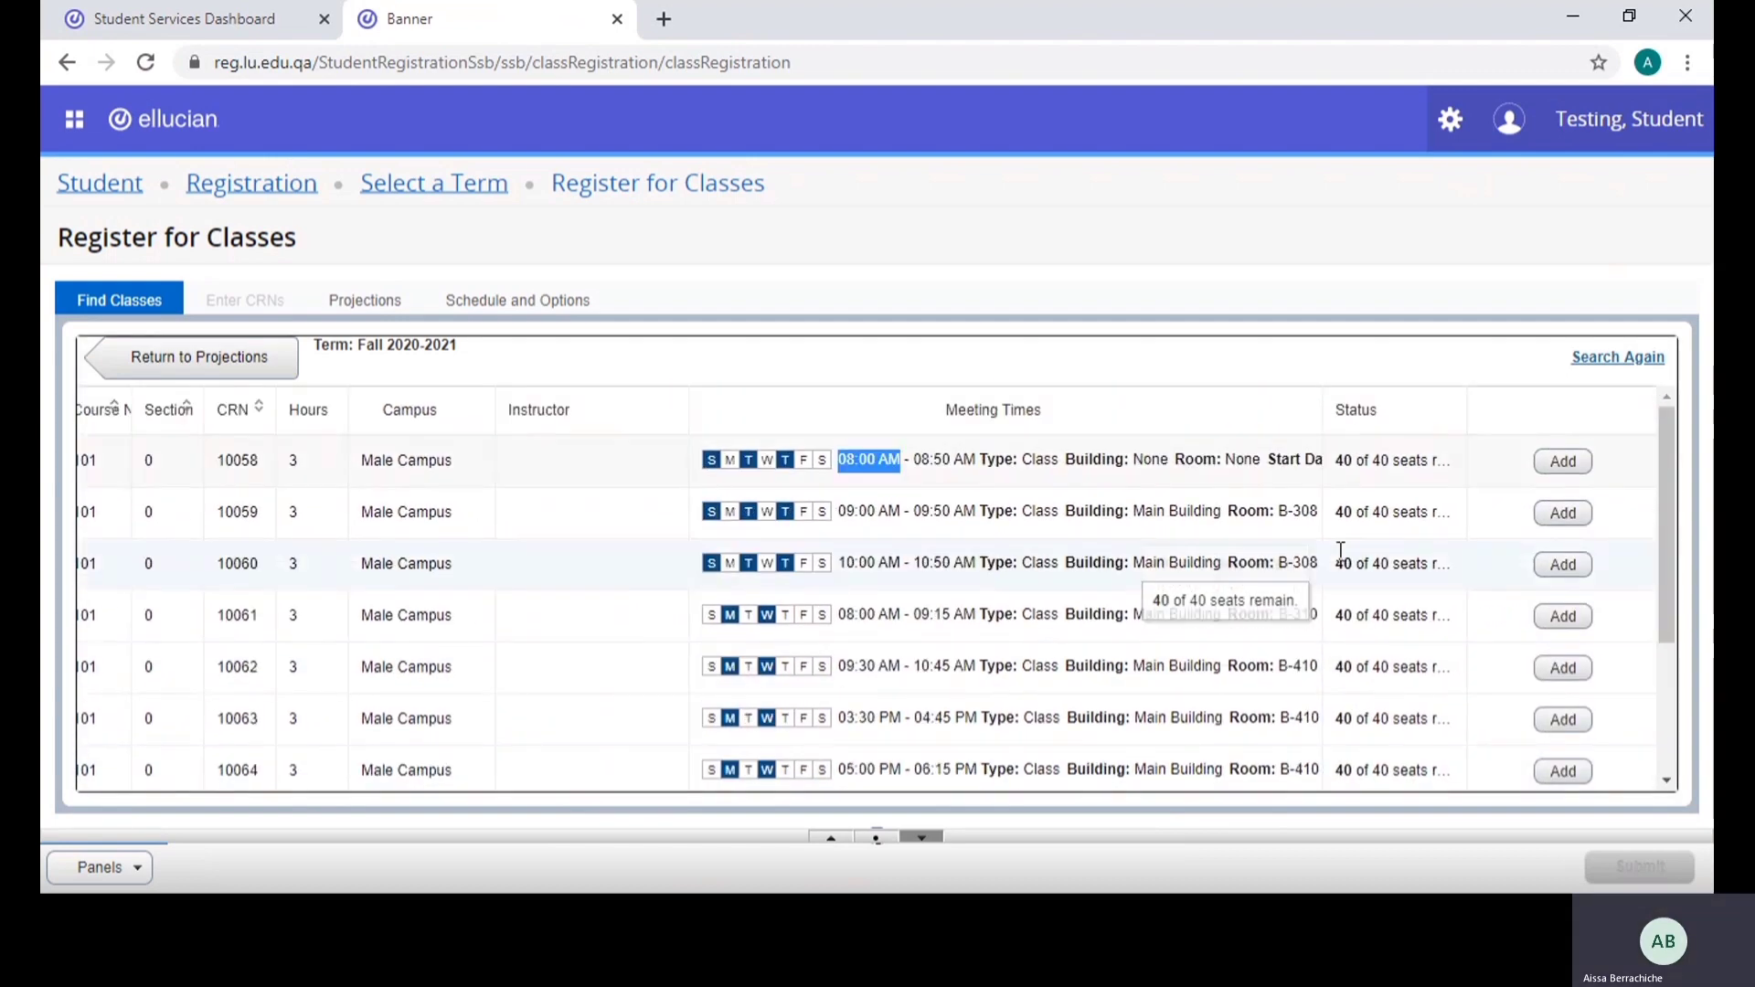
pyautogui.moveTo(1316, 405); pyautogui.dragTo(1540, 405)
pyautogui.moveTo(1056, 566); pyautogui.dragTo(1362, 560)
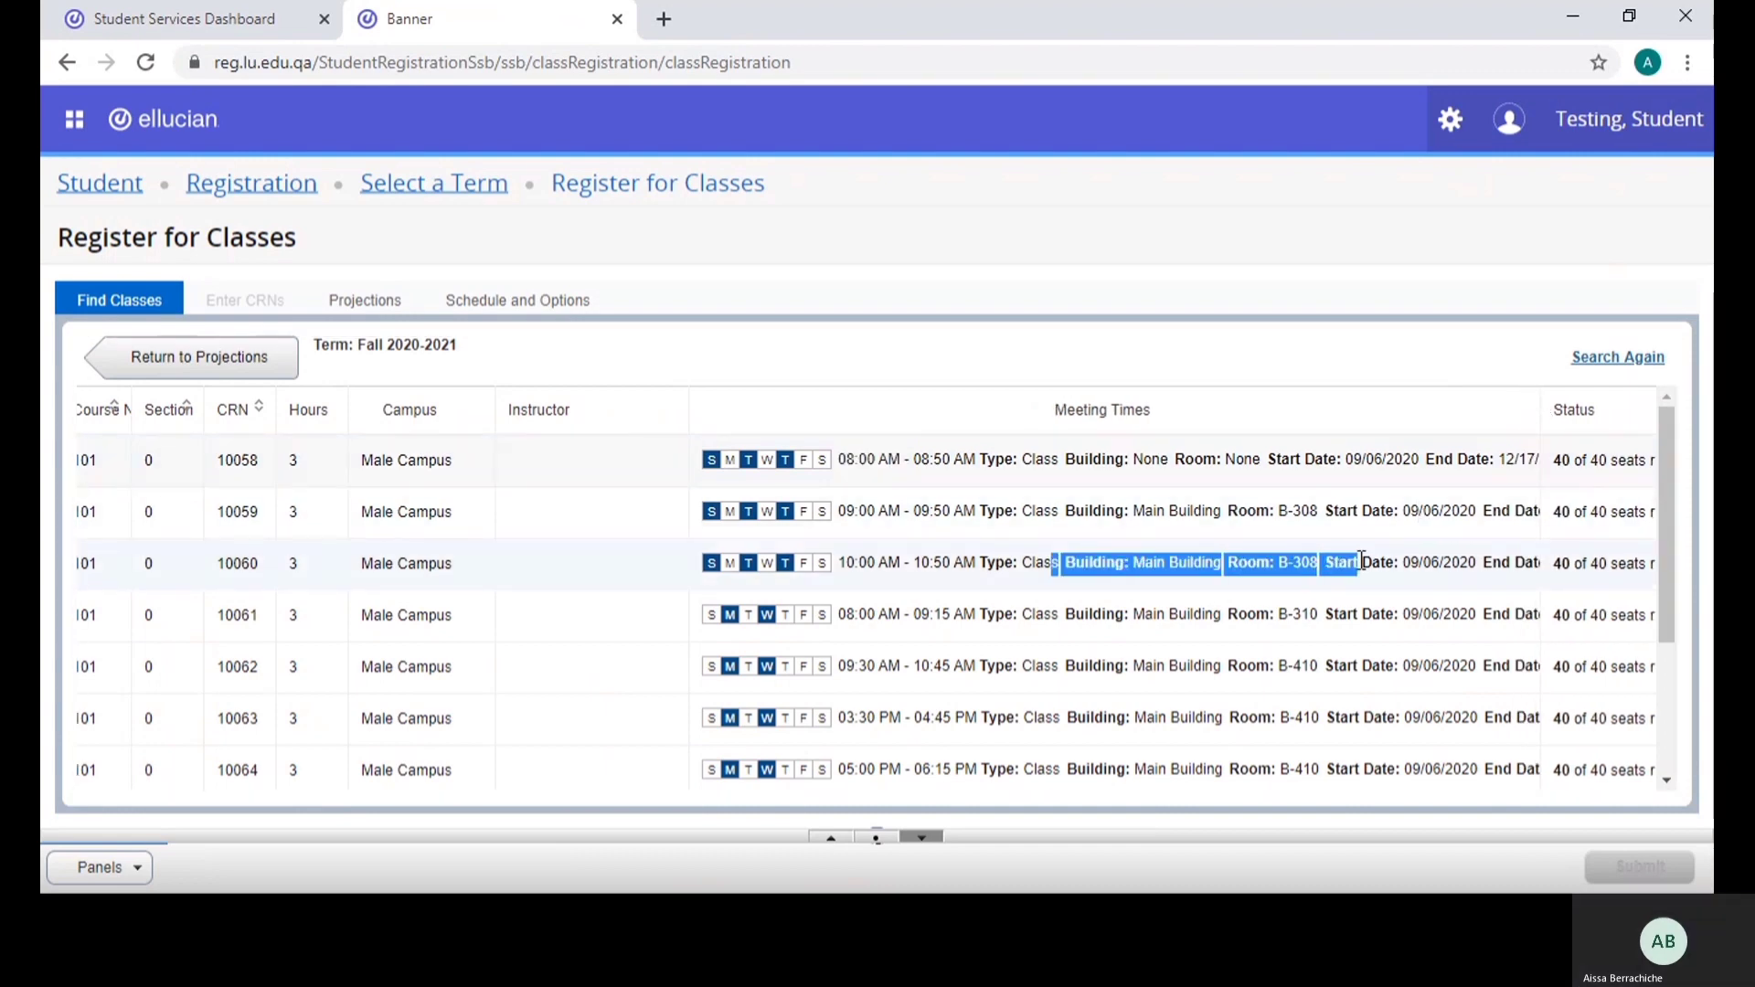
pyautogui.moveTo(1542, 407); pyautogui.dragTo(1268, 392)
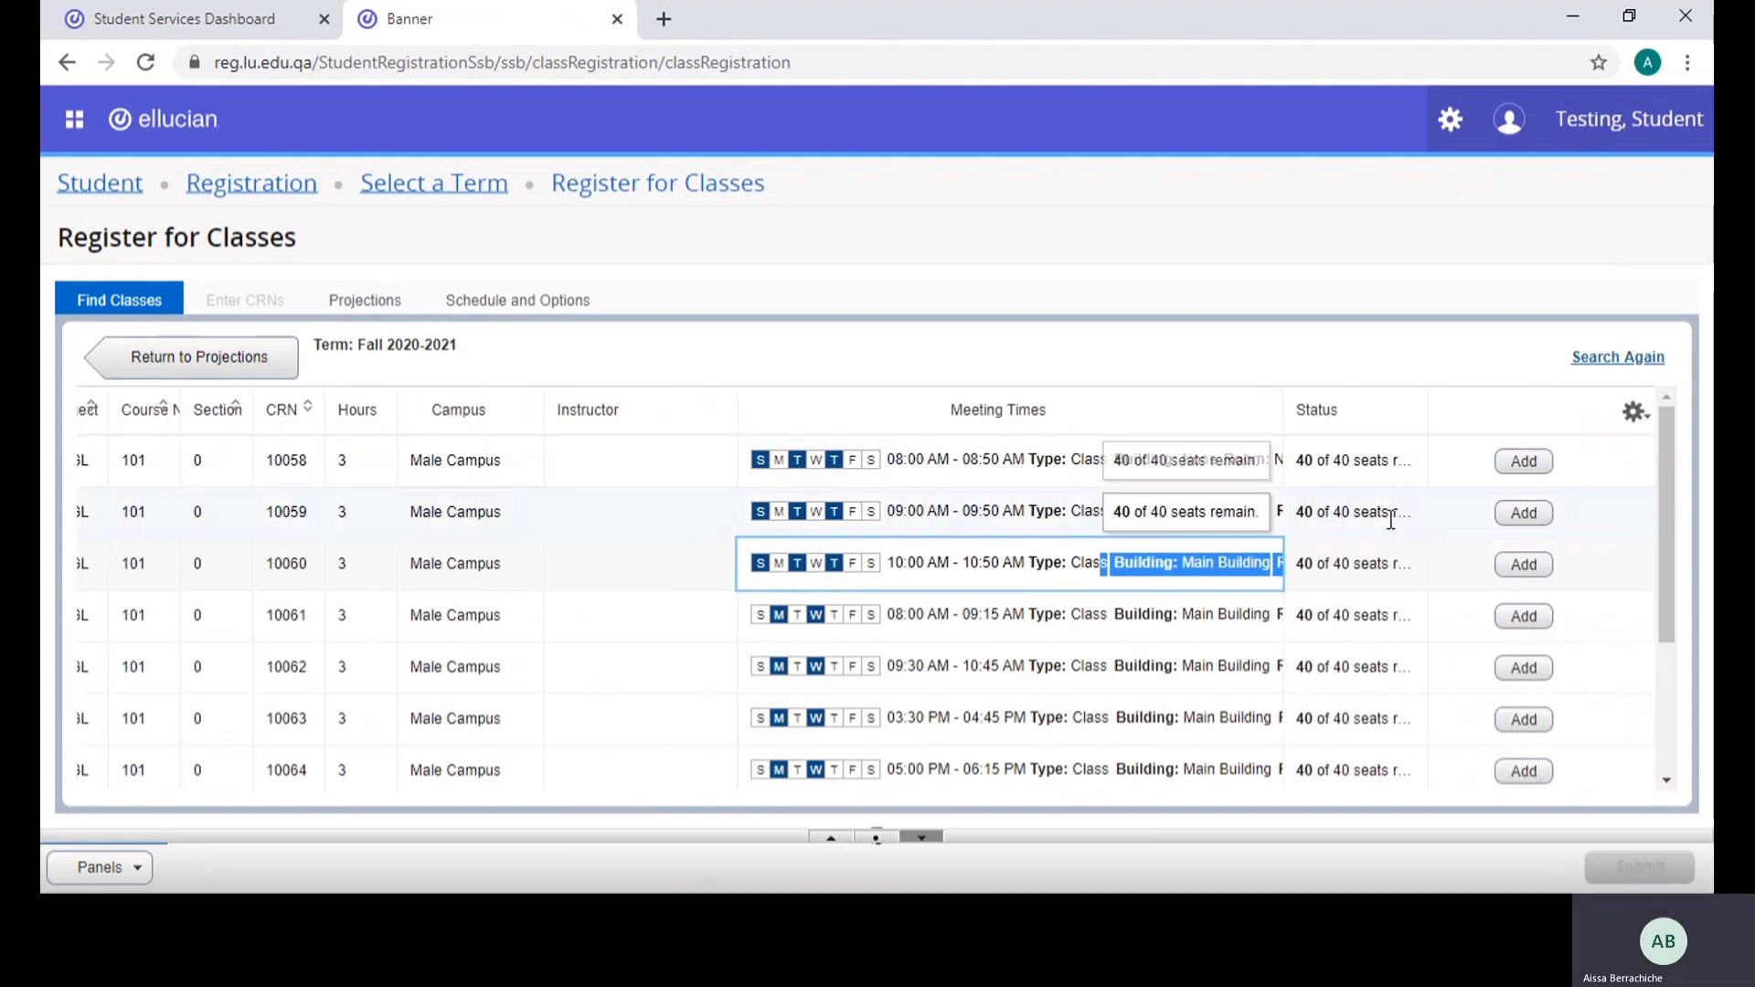
# Widen the Status column to show its full text and check the remaining seats of the first English I section
pyautogui.moveTo(1426, 406); pyautogui.dragTo(1531, 408)
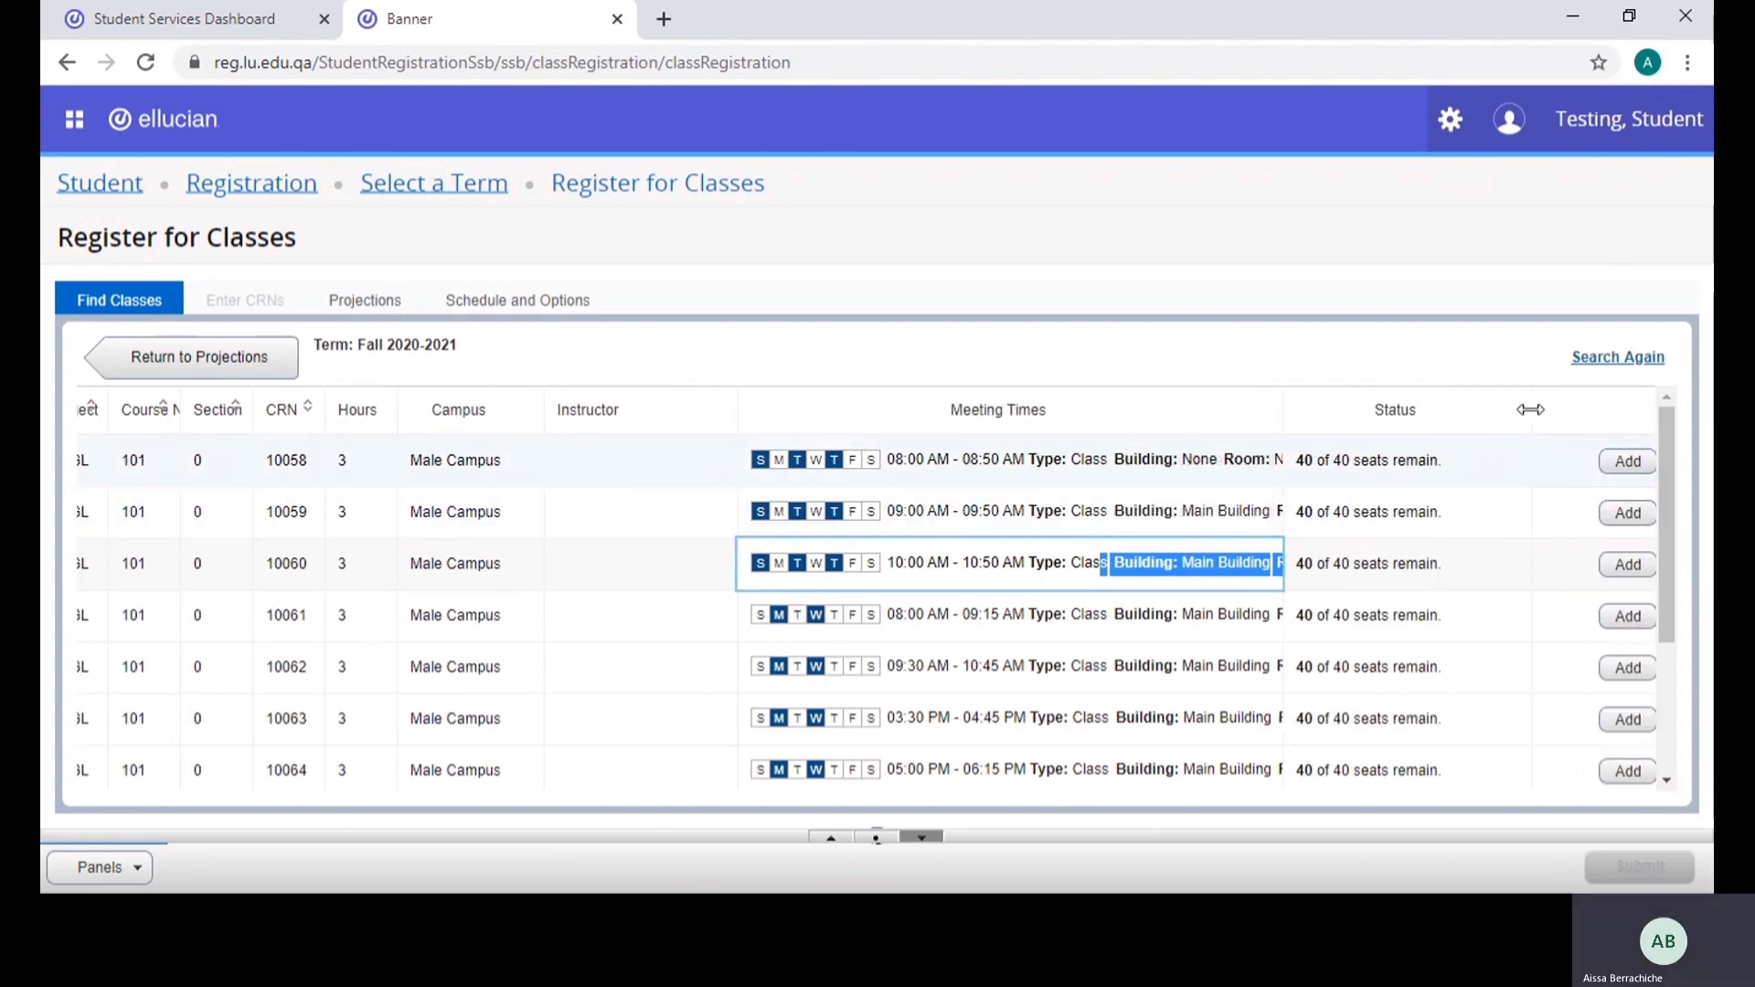
pyautogui.doubleClick(1309, 459)
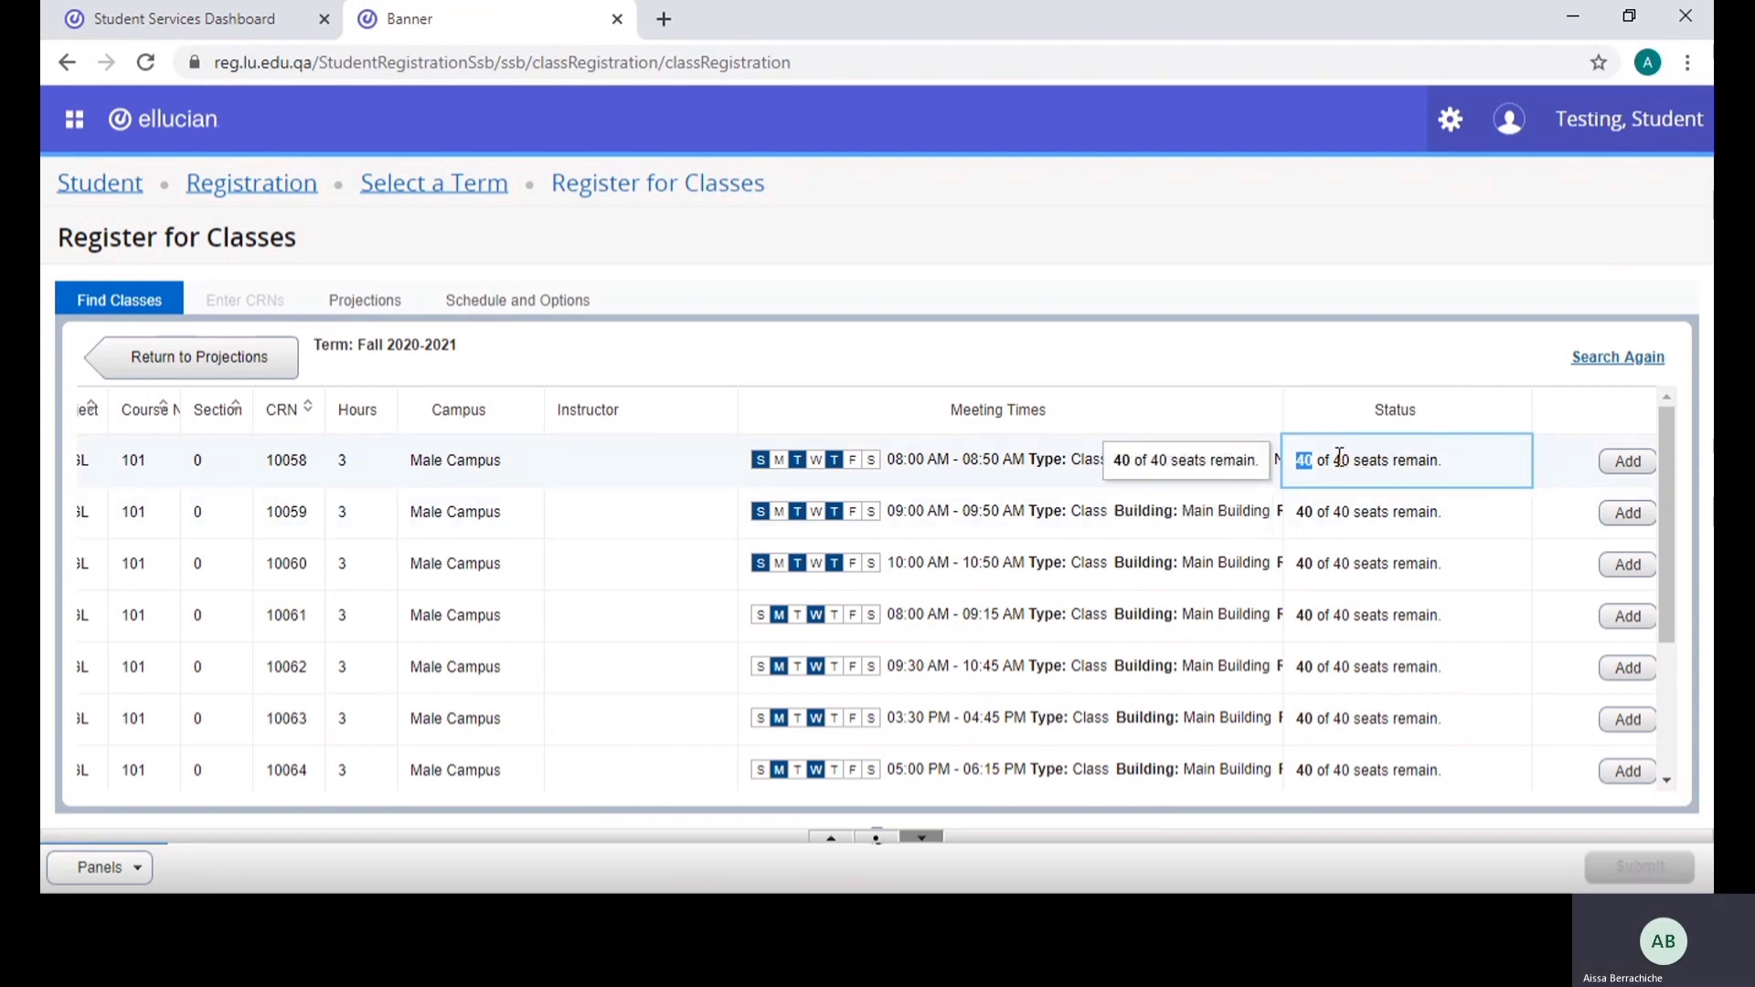
pyautogui.moveTo(1333, 459); pyautogui.dragTo(1439, 468)
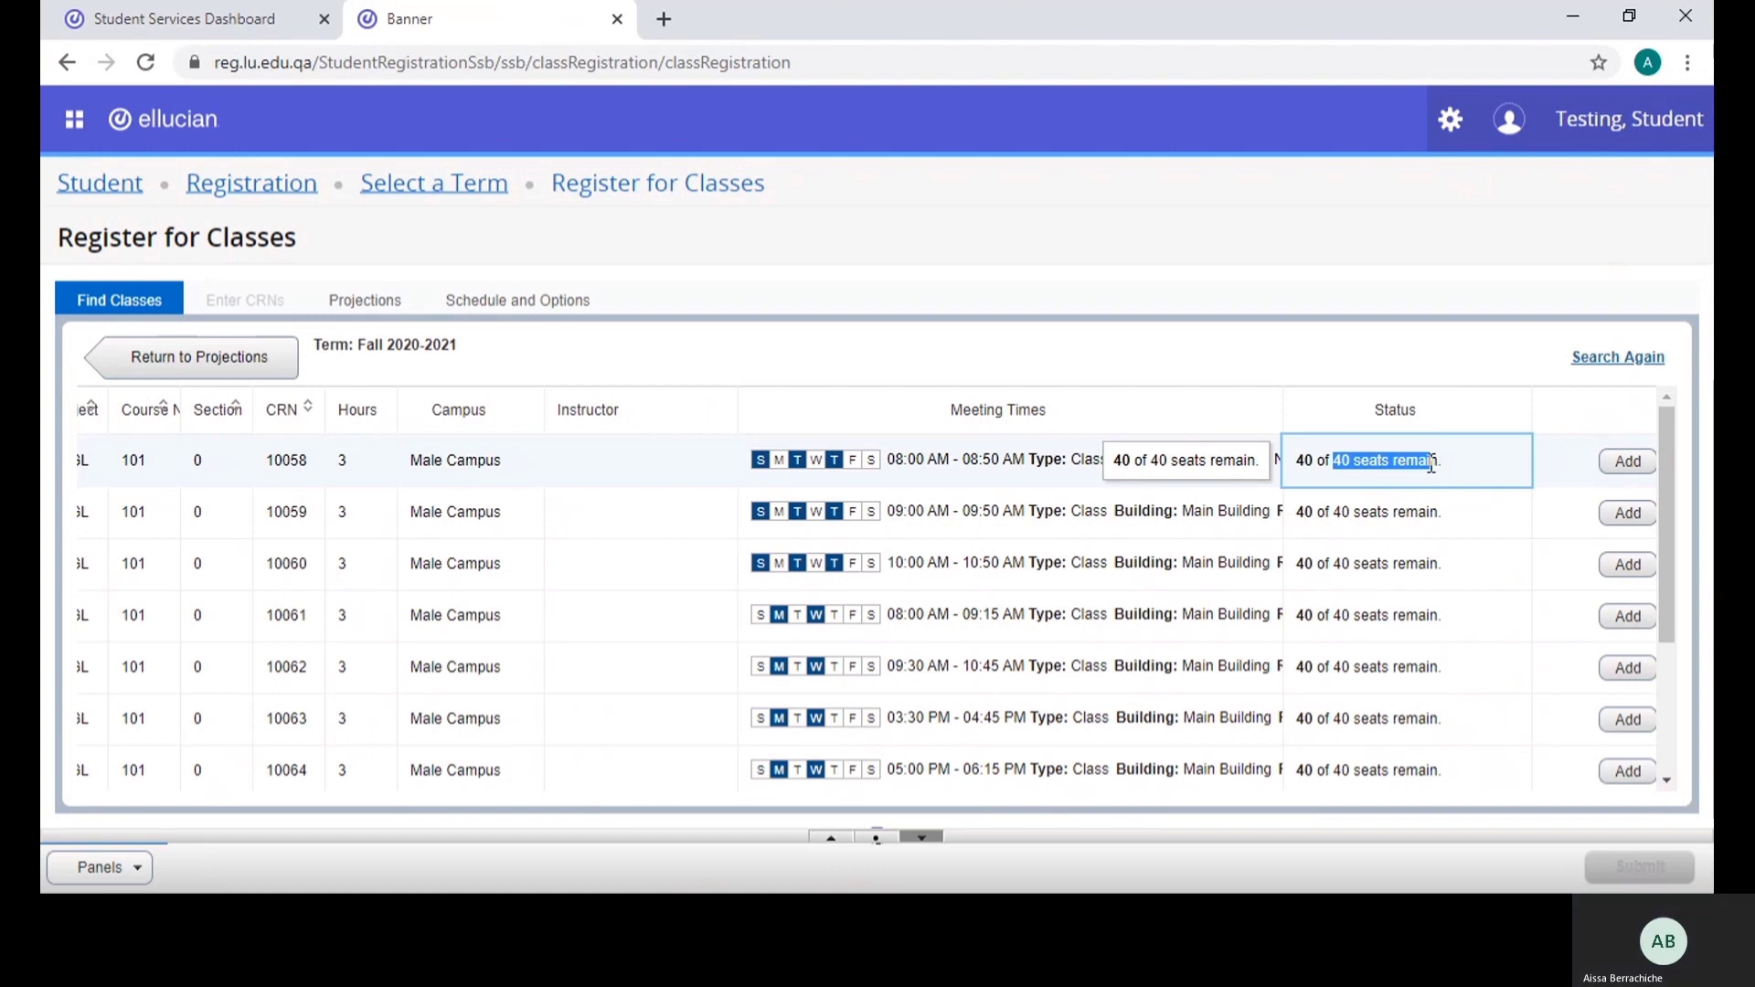
pyautogui.click(1413, 453)
# Open the class details of English I CRN 10058, review its schedule type, restrictions, prerequisites and instructor/meeting times, and close them
pyautogui.scroll(-5, 1051, 653)
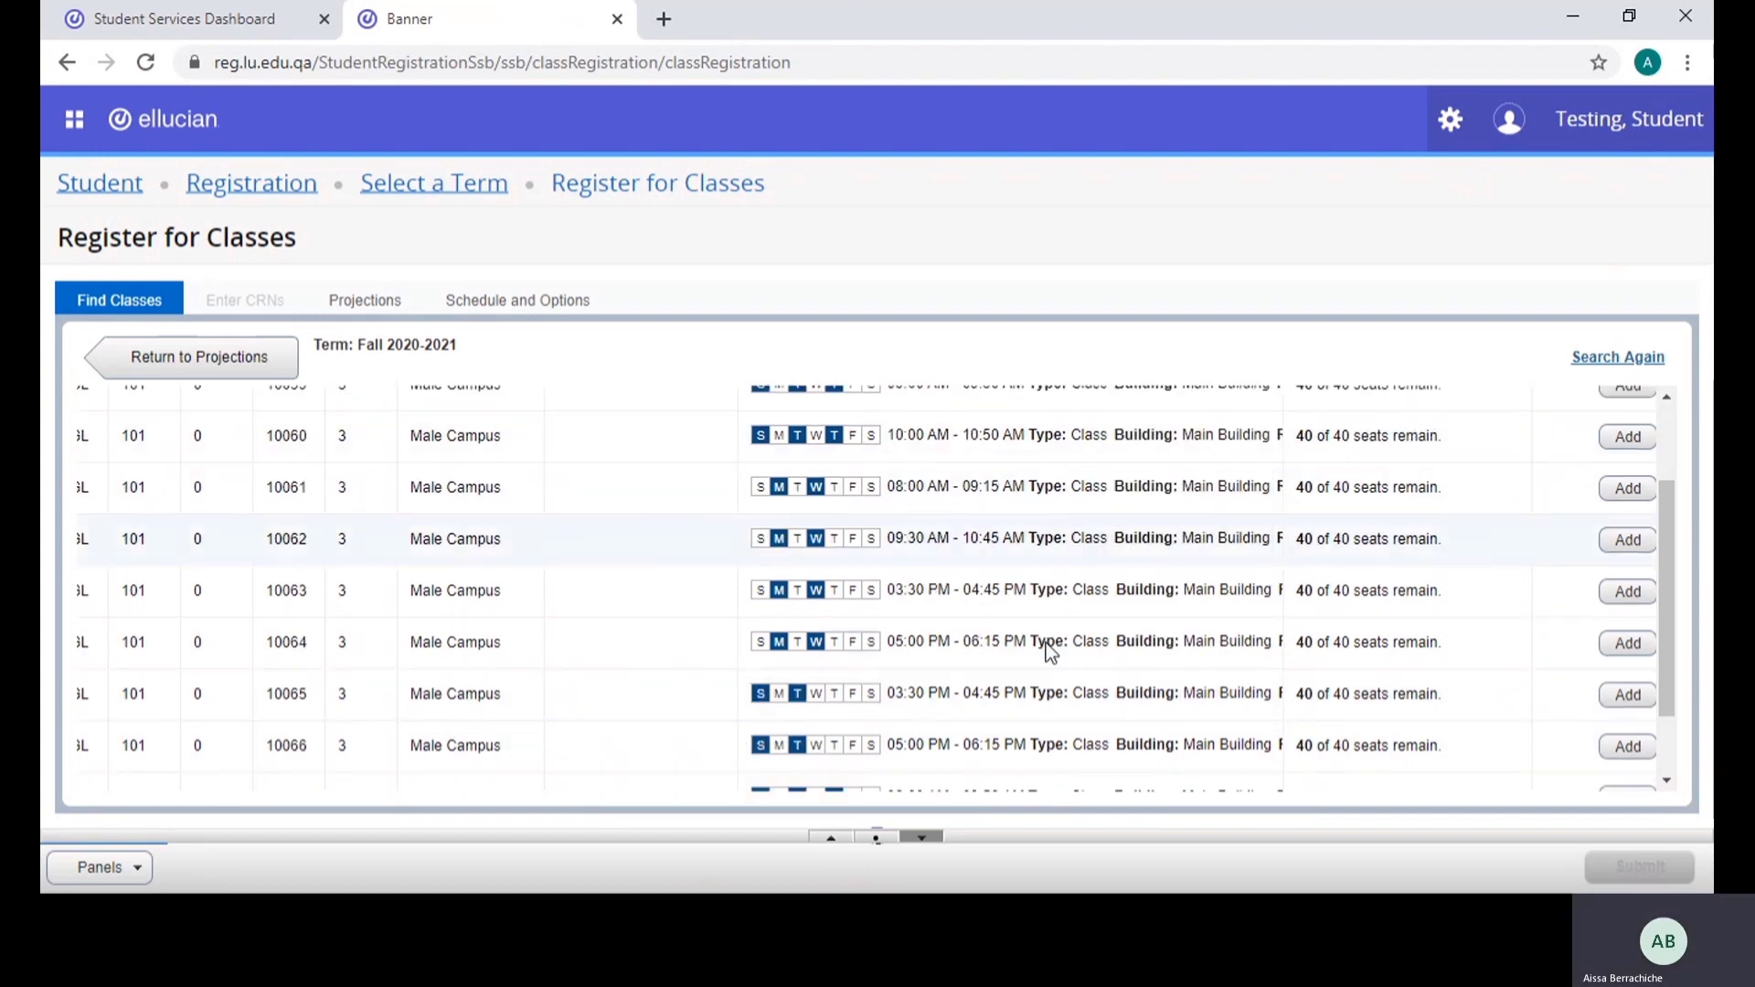
pyautogui.moveTo(985, 749); pyautogui.dragTo(315, 708)
pyautogui.scroll(5, 355, 524)
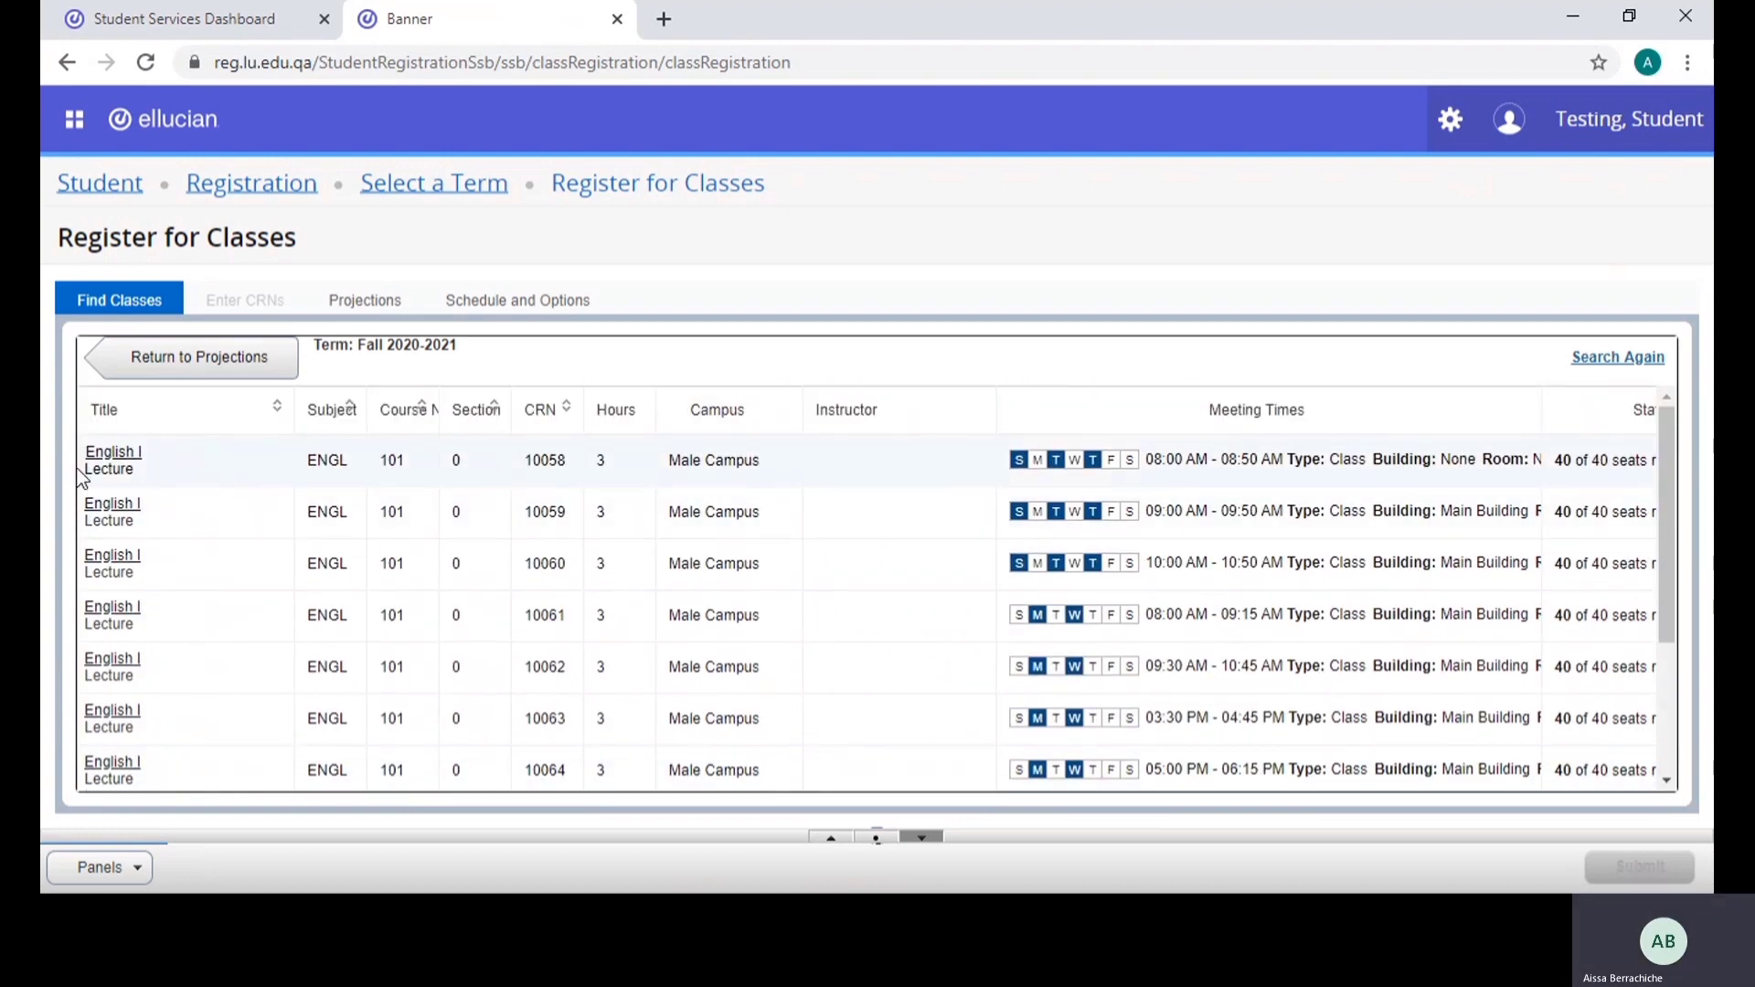
pyautogui.click(119, 455)
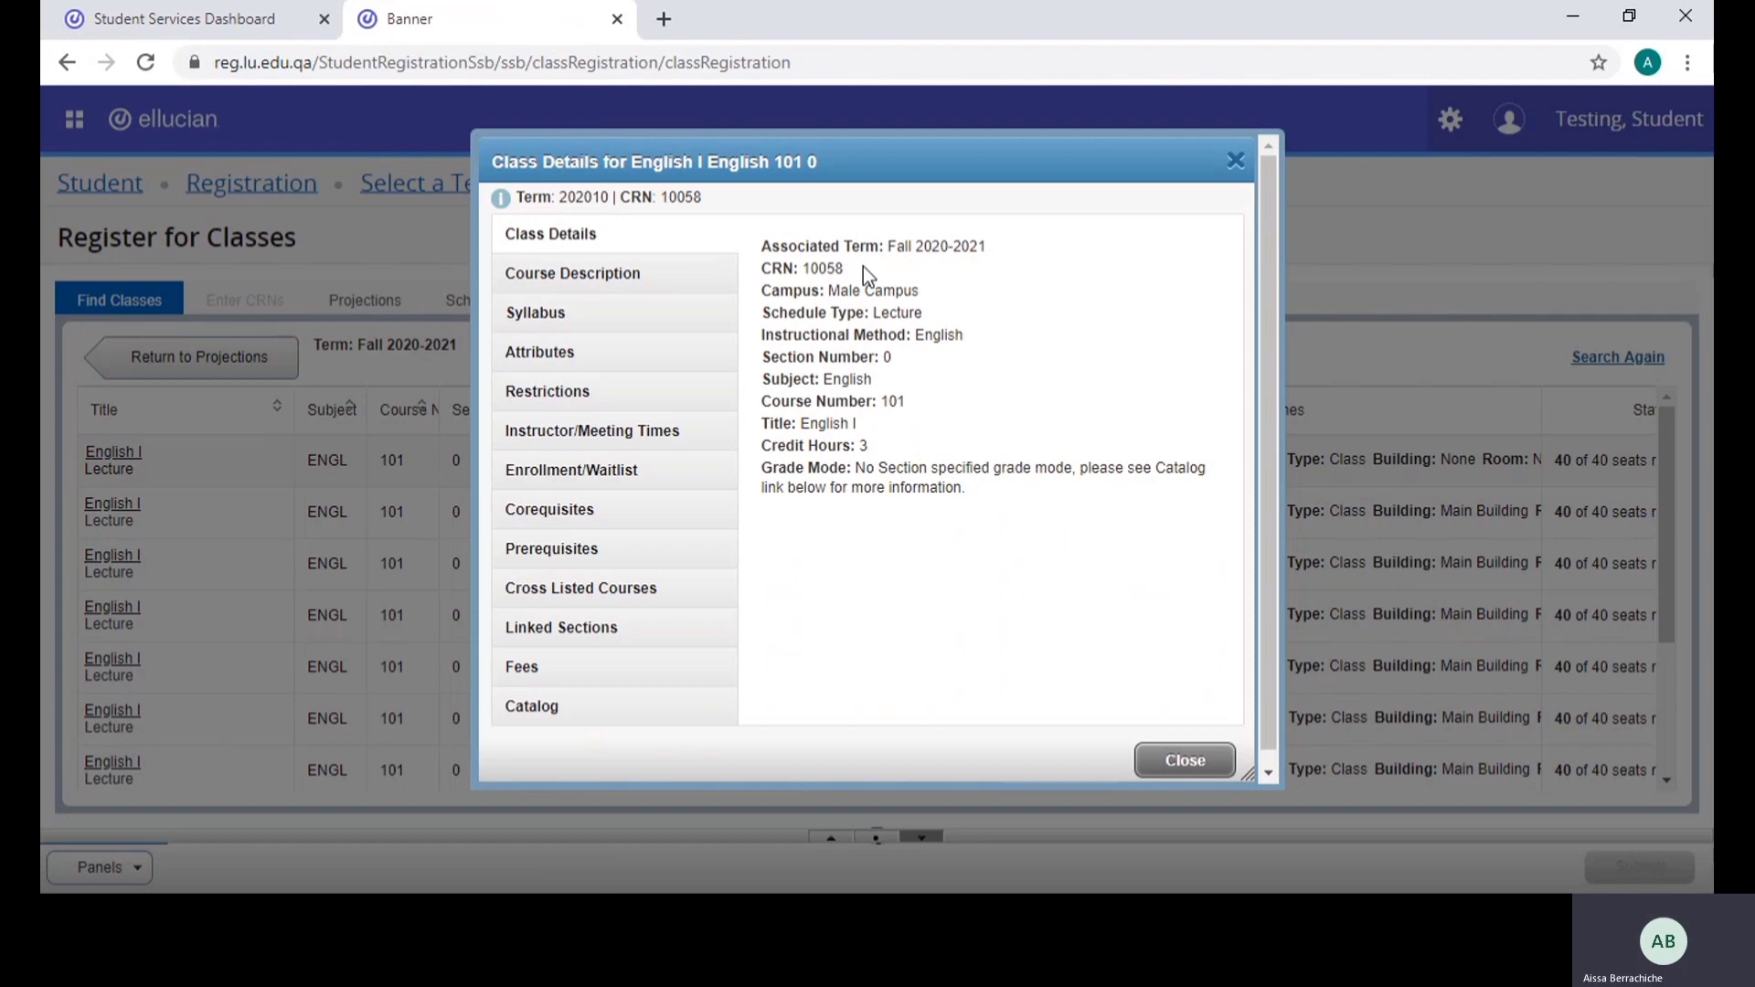
pyautogui.moveTo(772, 310); pyautogui.dragTo(923, 316)
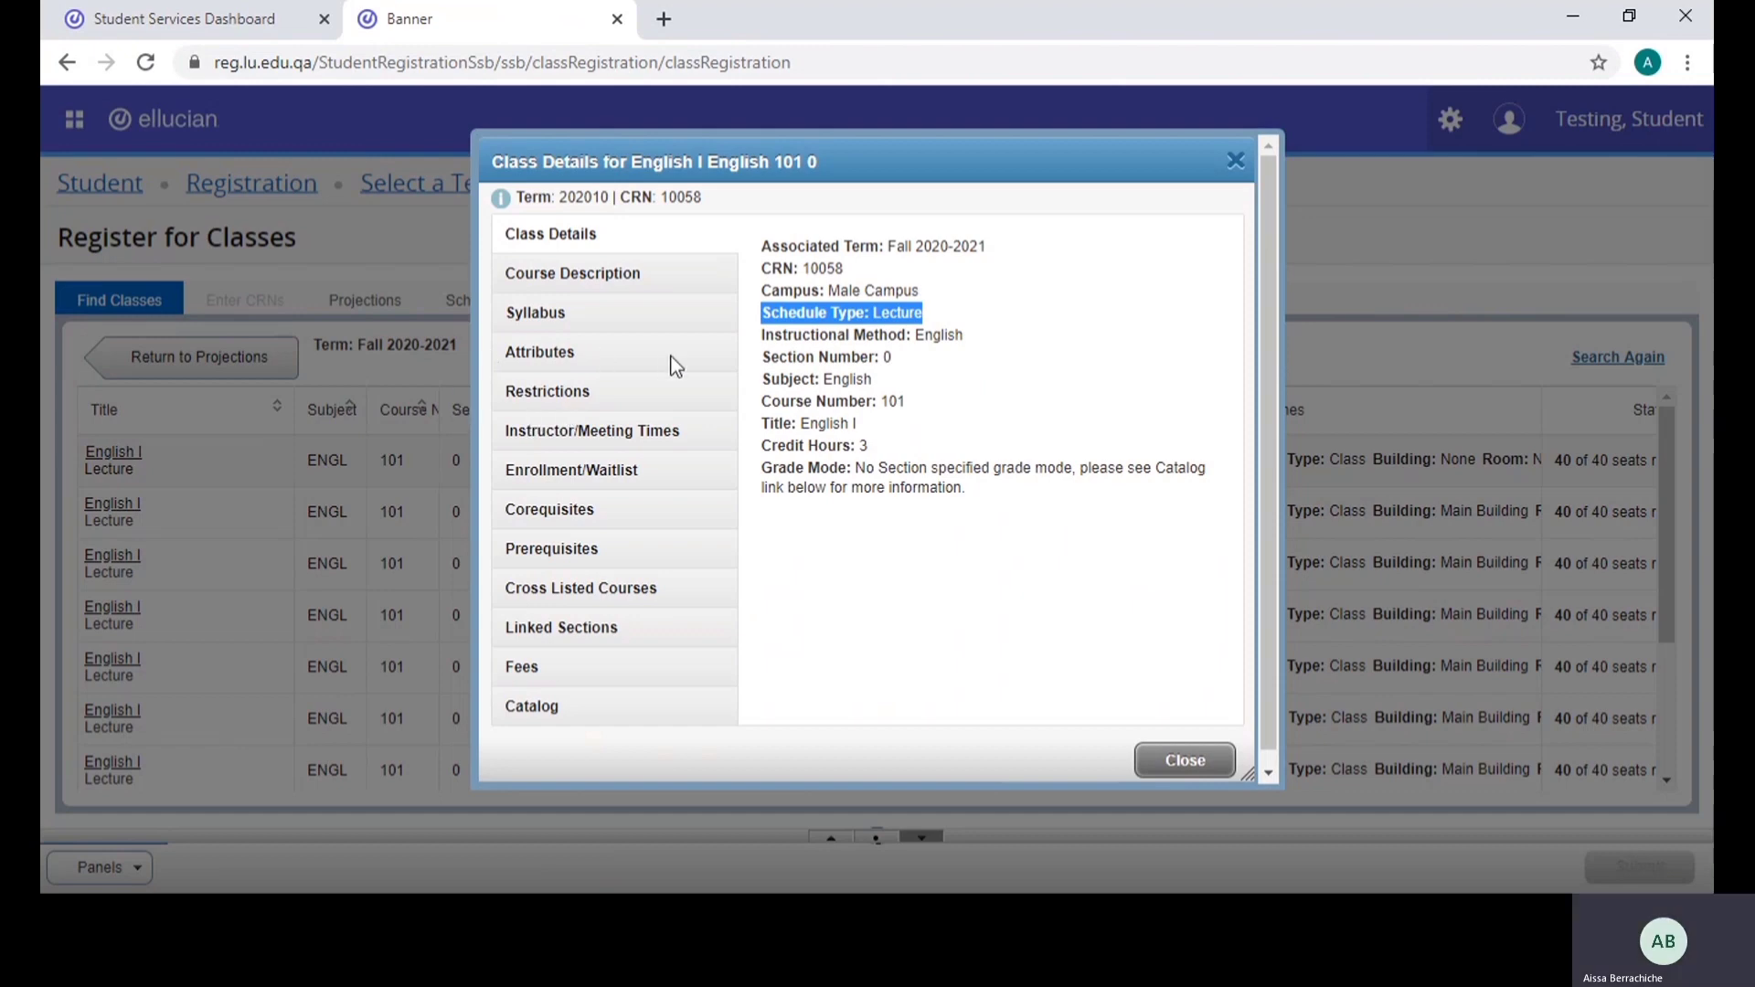
pyautogui.click(558, 397)
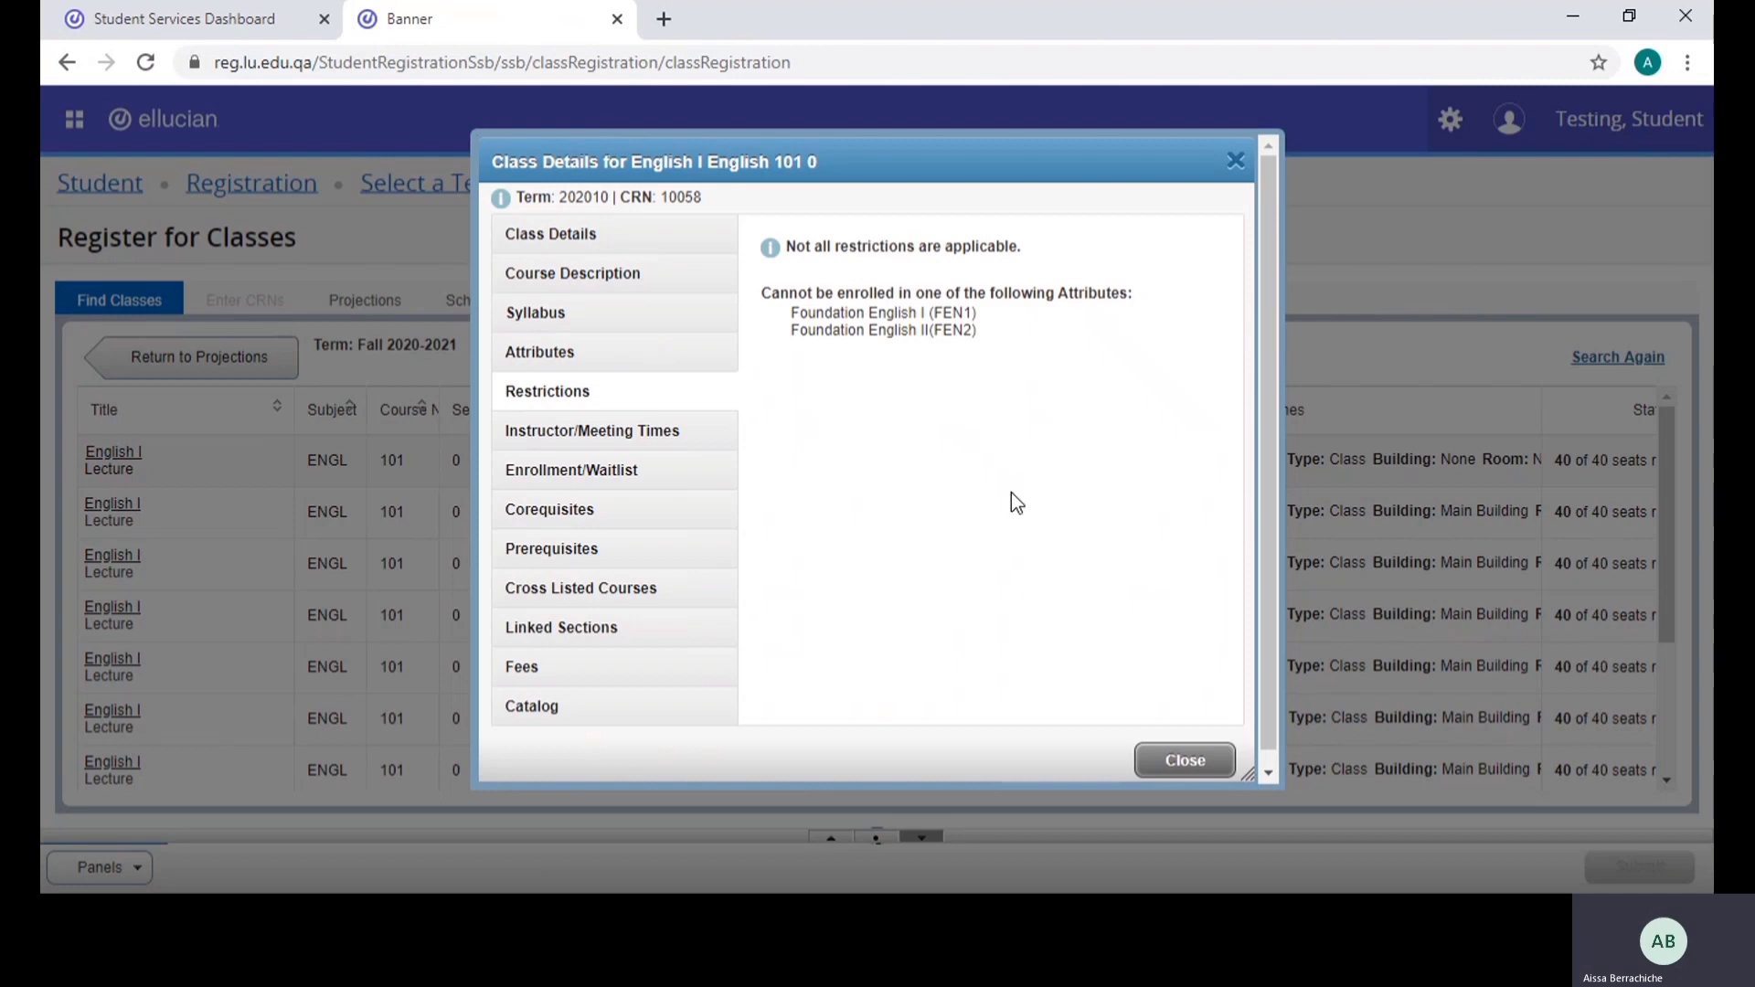
pyautogui.click(603, 548)
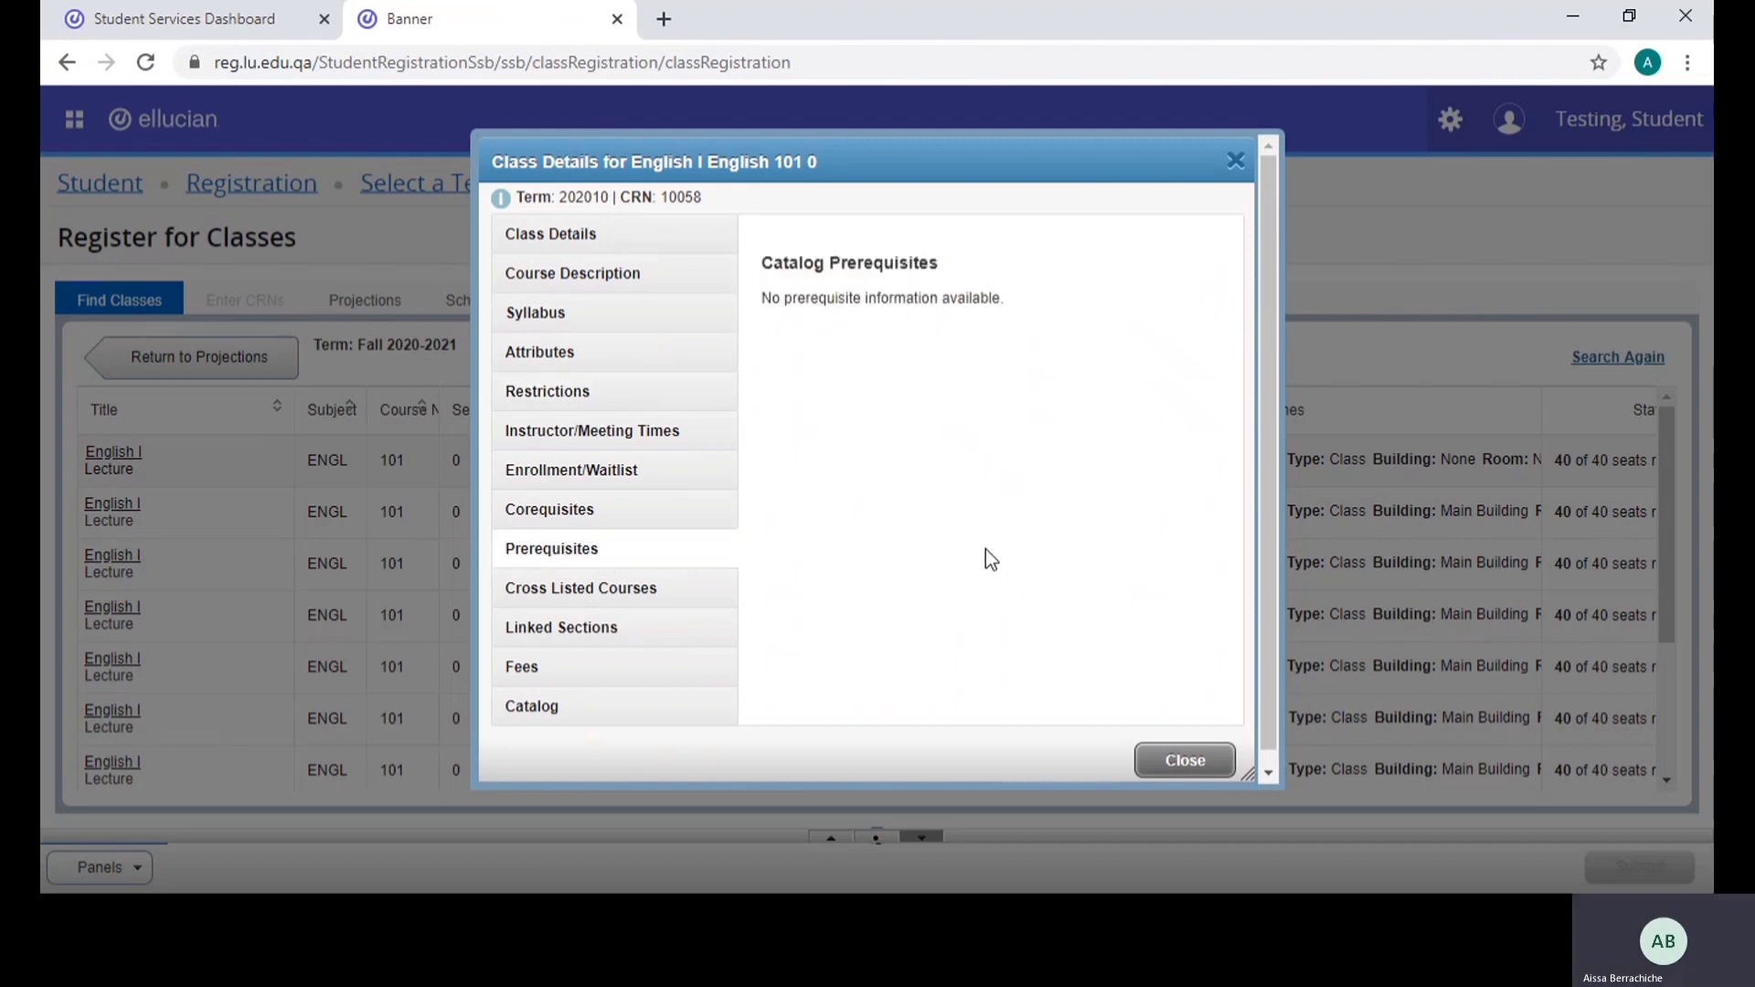
pyautogui.click(649, 436)
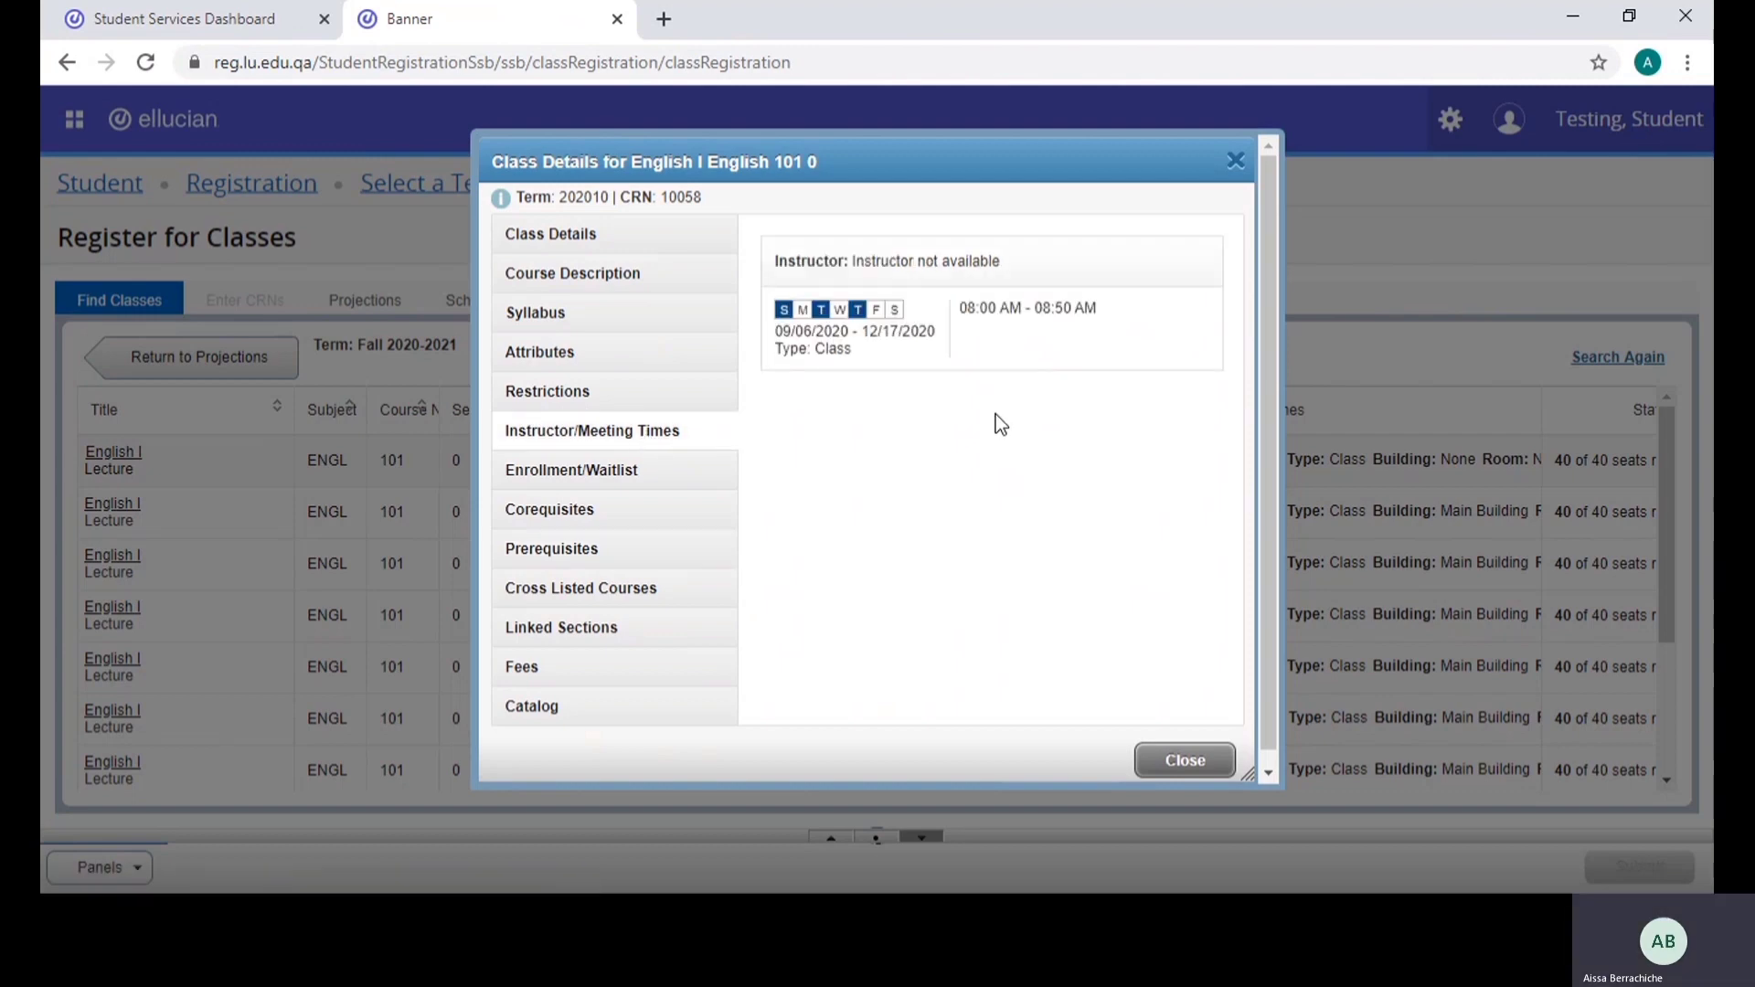
pyautogui.click(1183, 759)
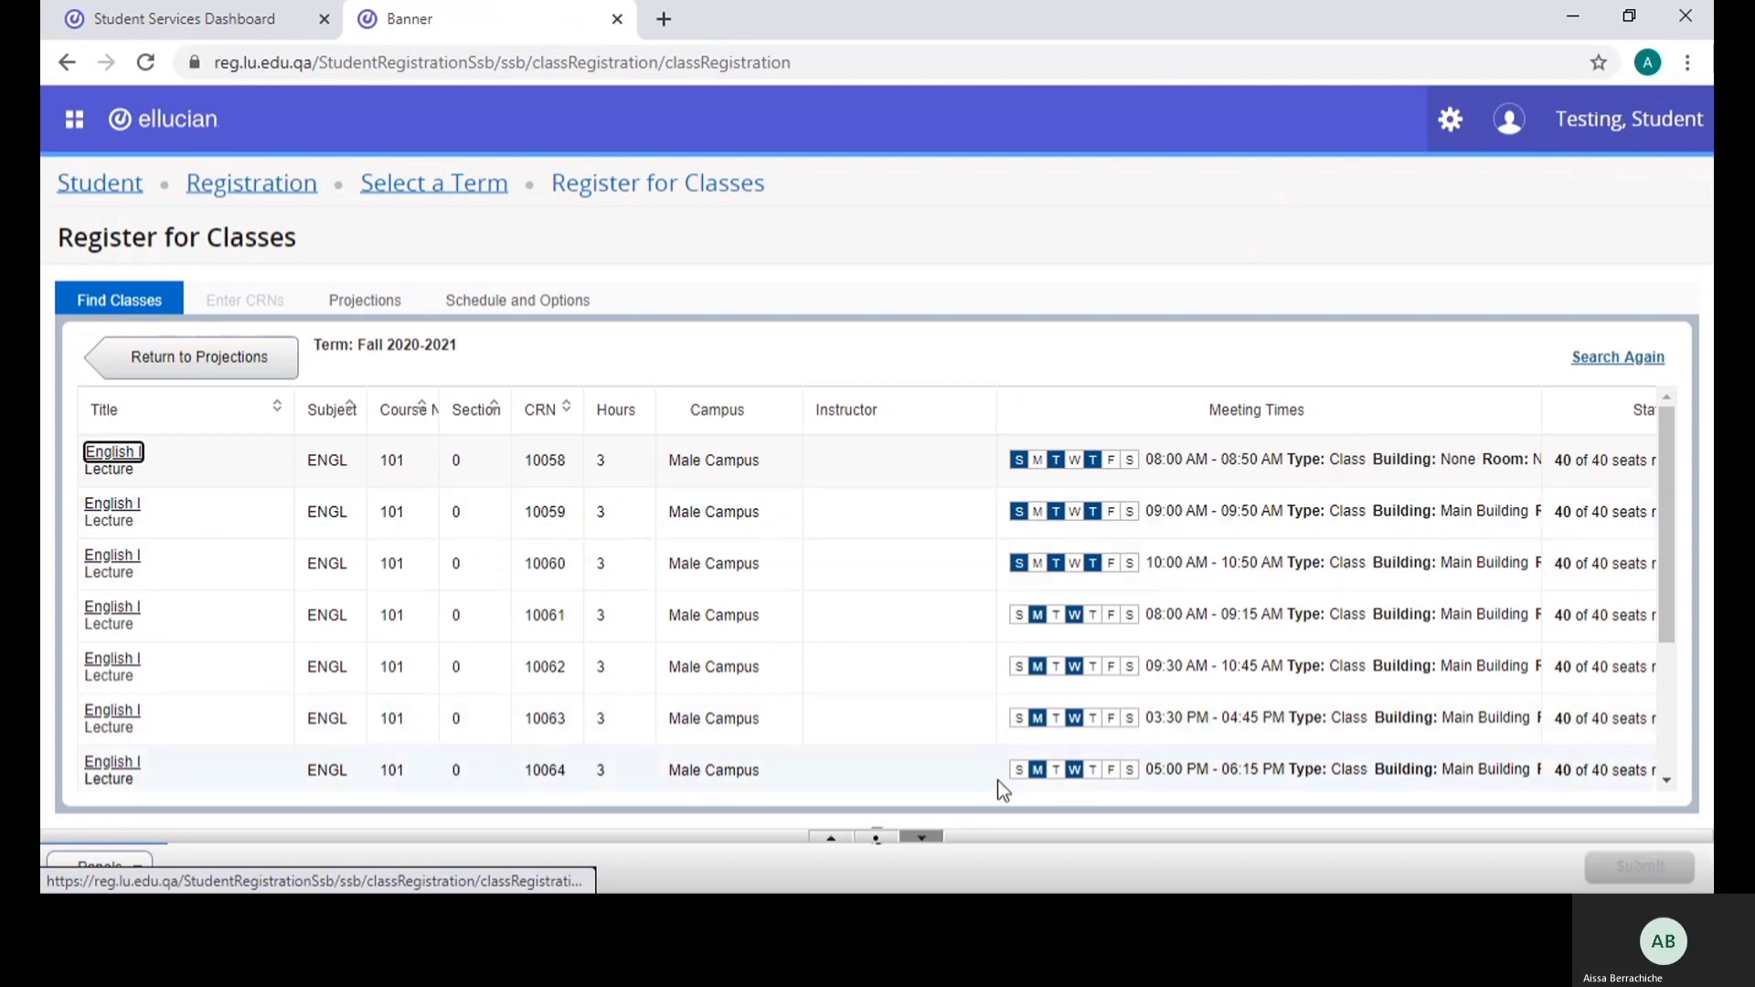
# Narrow the Meeting Times column of the English I section list so the Status column and Add options fit in view
pyautogui.scroll(-4, 1221, 747)
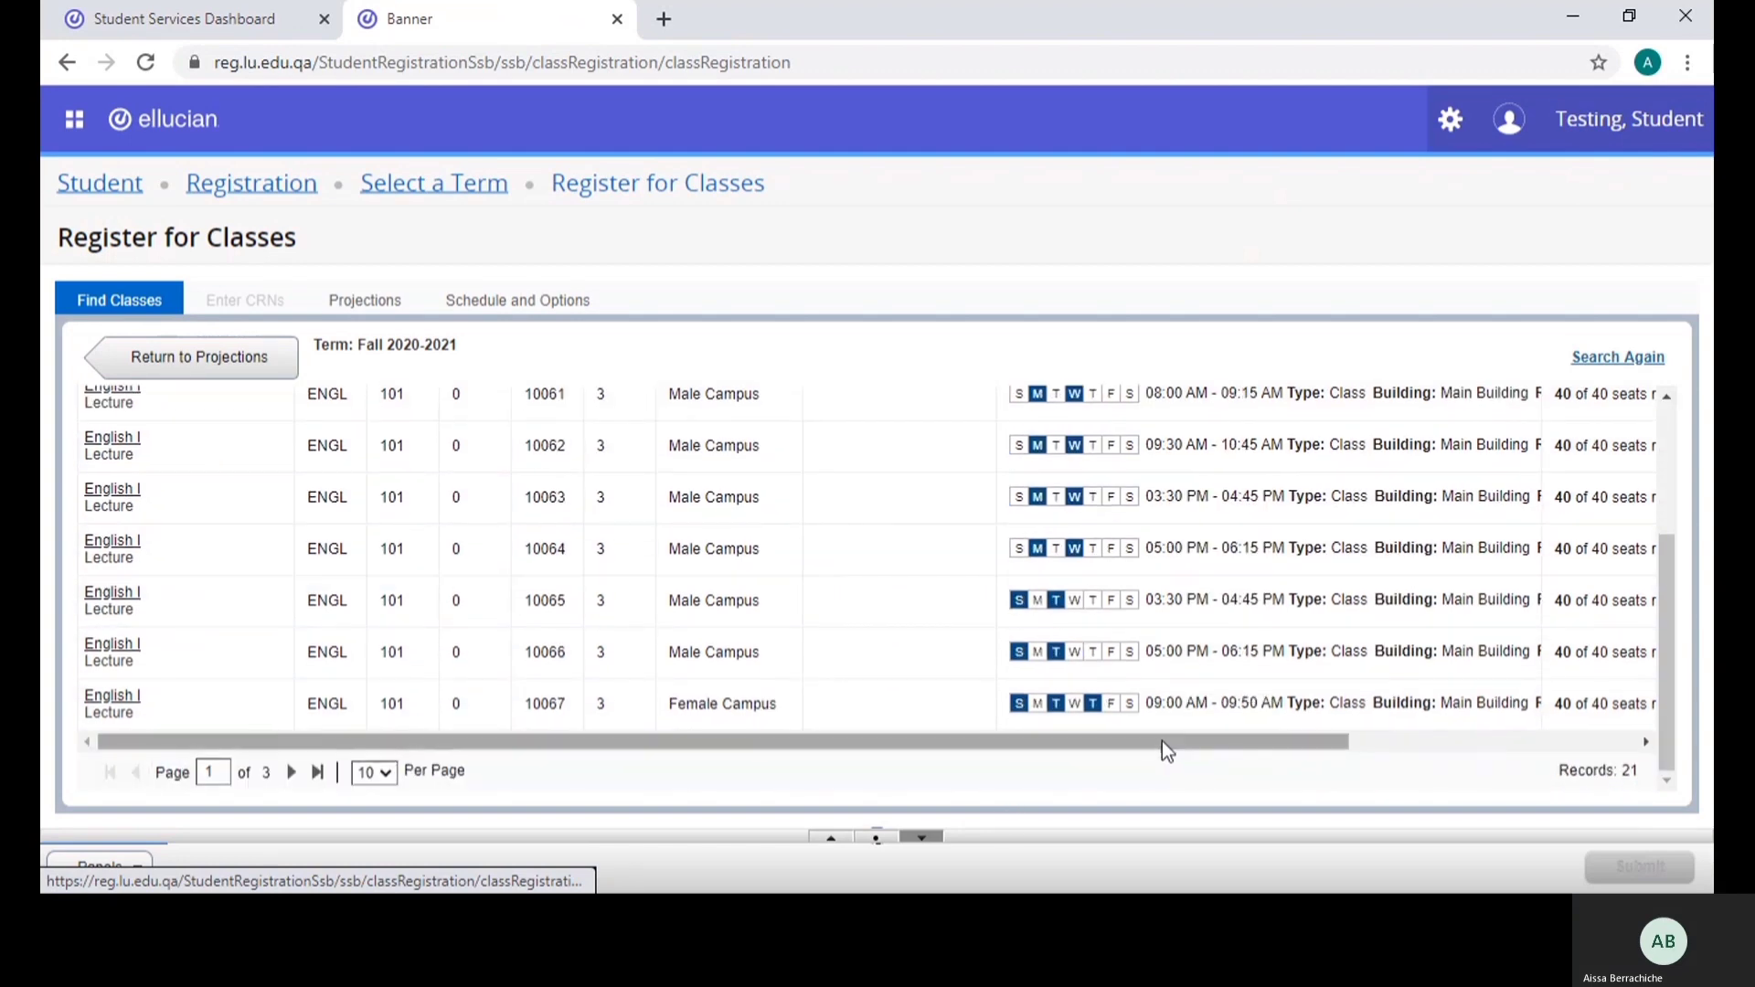
pyautogui.moveTo(1160, 740); pyautogui.dragTo(1362, 745)
pyautogui.scroll(3, 1088, 640)
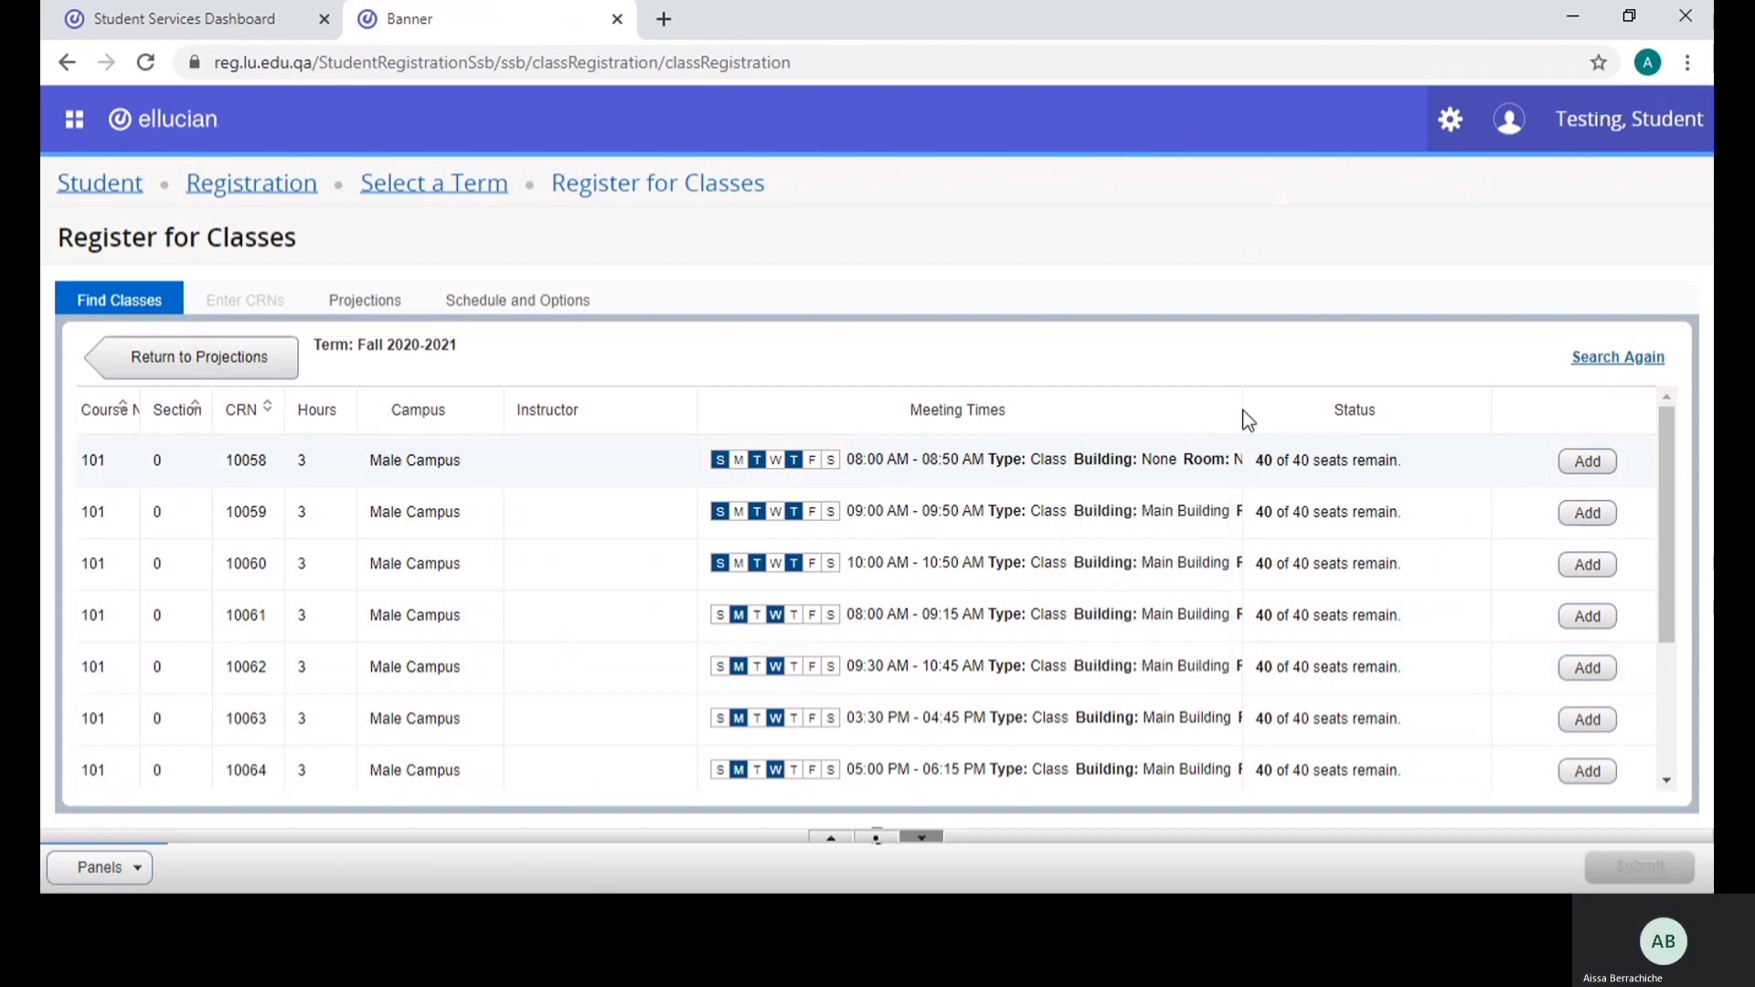
pyautogui.moveTo(1242, 411); pyautogui.dragTo(1067, 401)
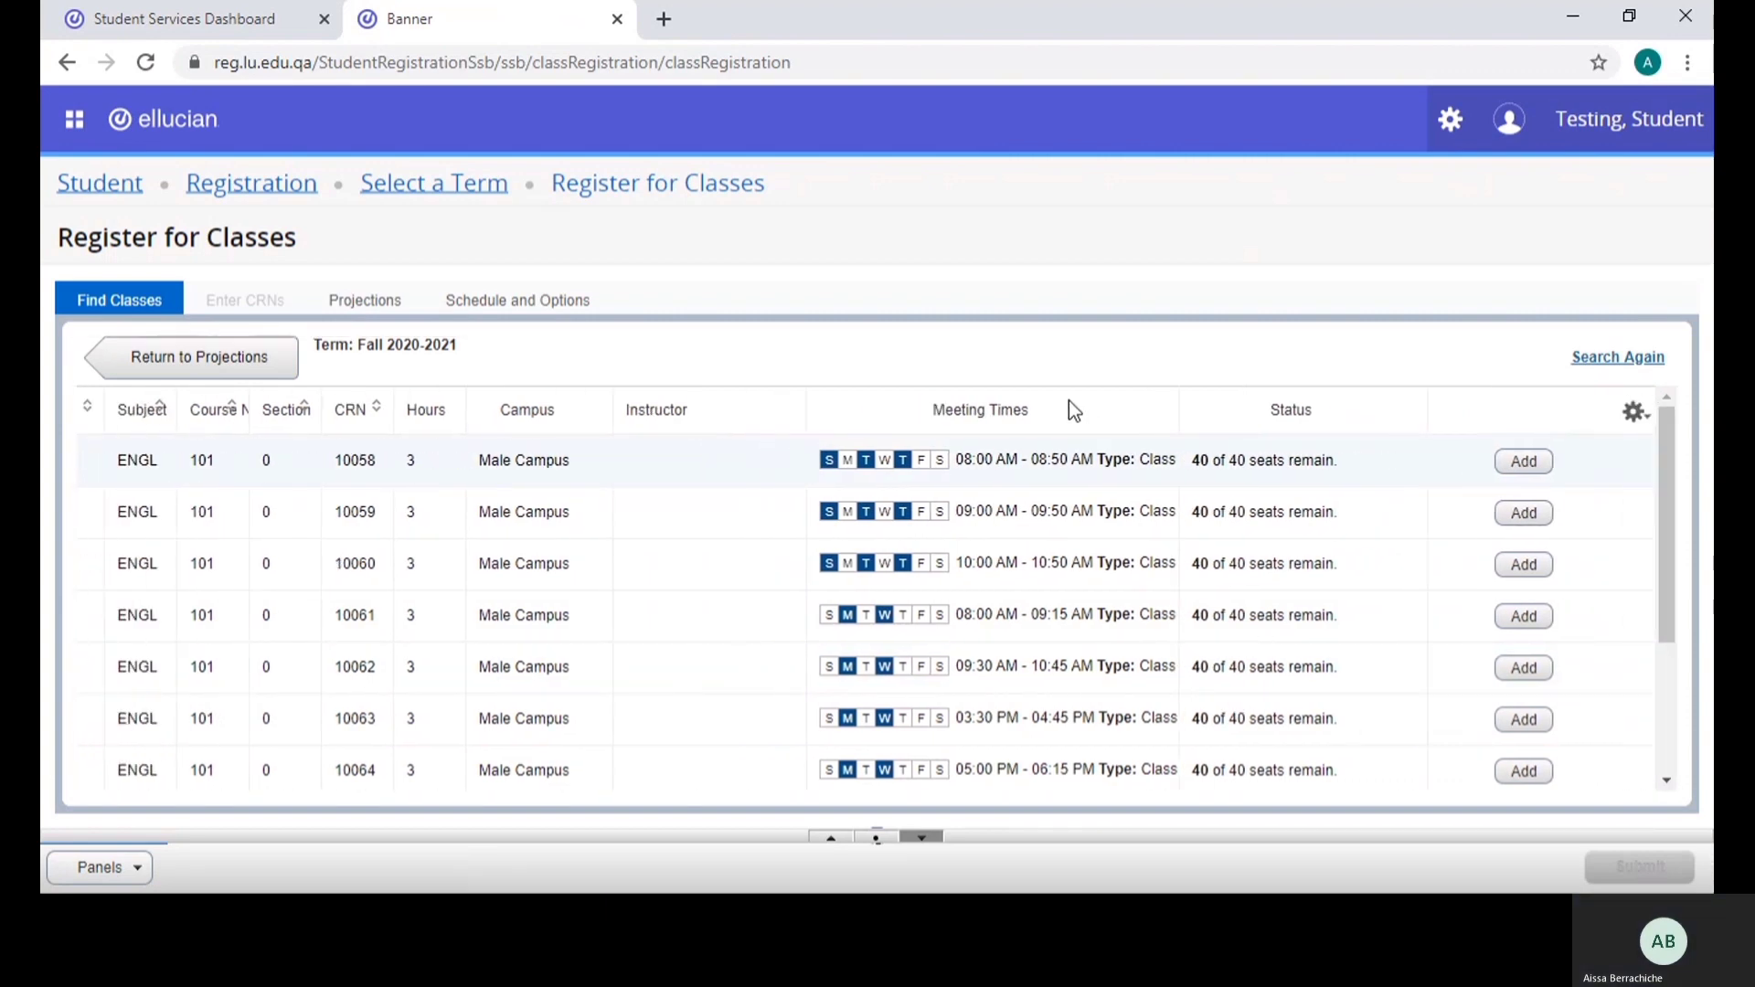
# Add the English I section with CRN 10059 and check its status in the summary and its place in the weekly schedule
pyautogui.click(1519, 514)
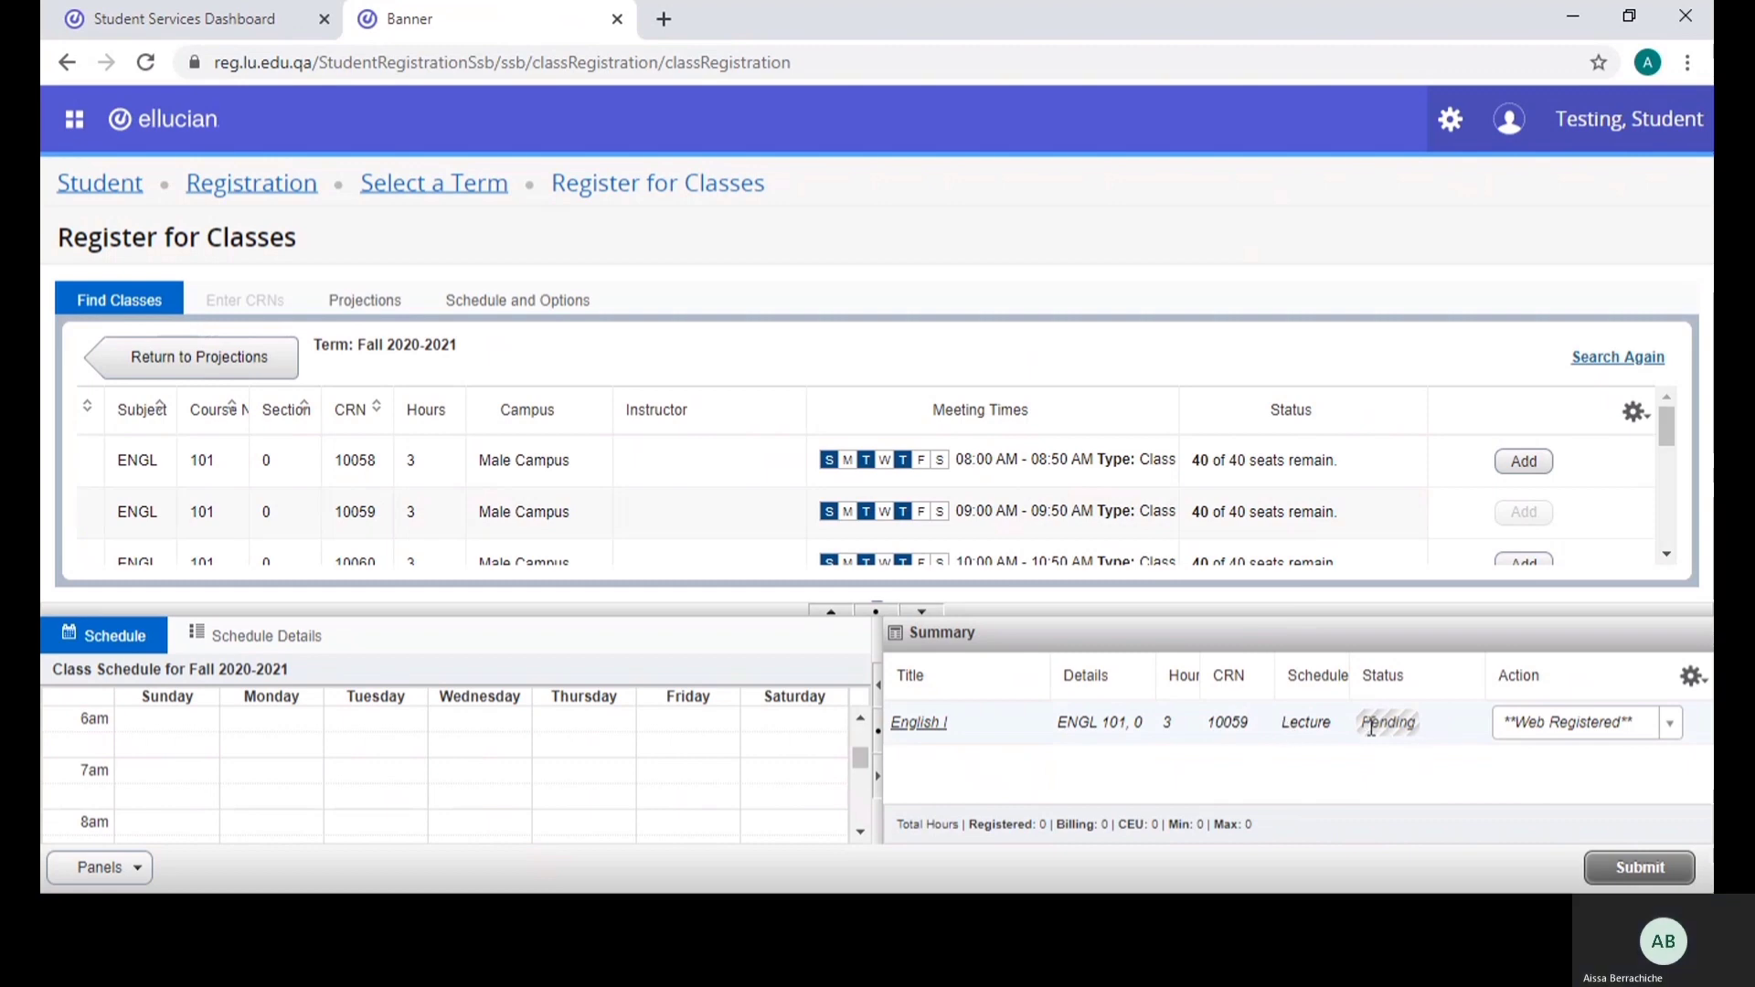
pyautogui.moveTo(1362, 722); pyautogui.dragTo(1416, 724)
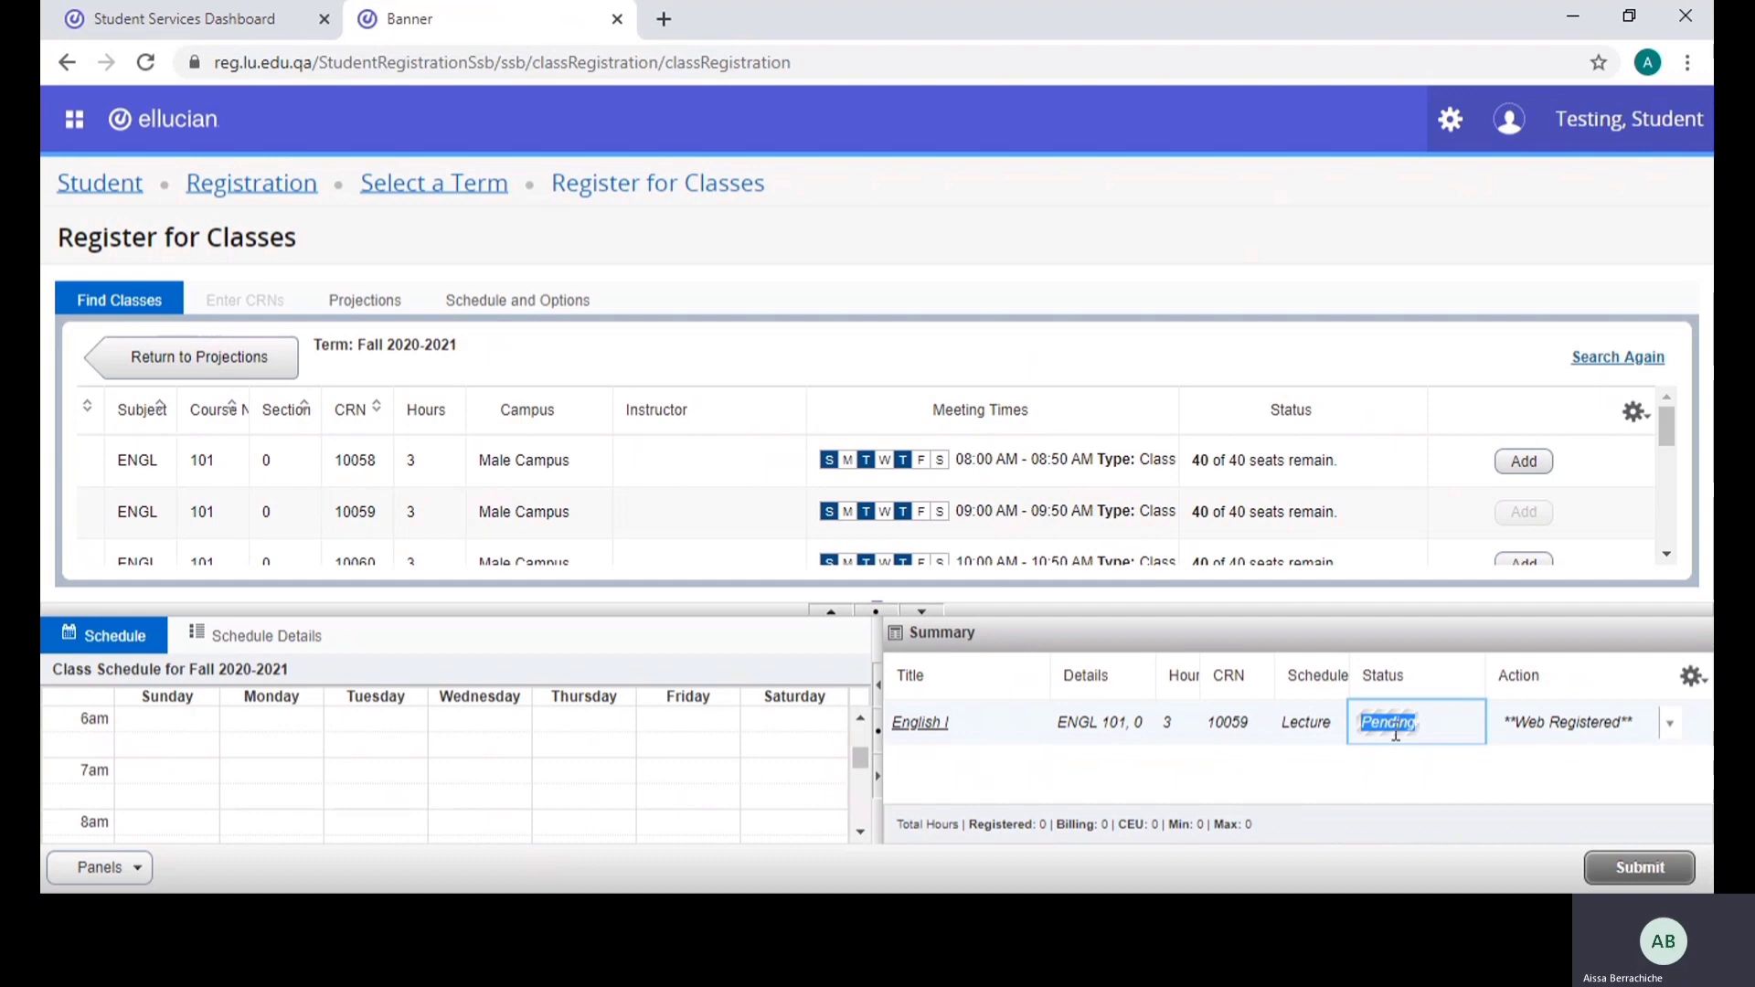
pyautogui.scroll(-2, 654, 776)
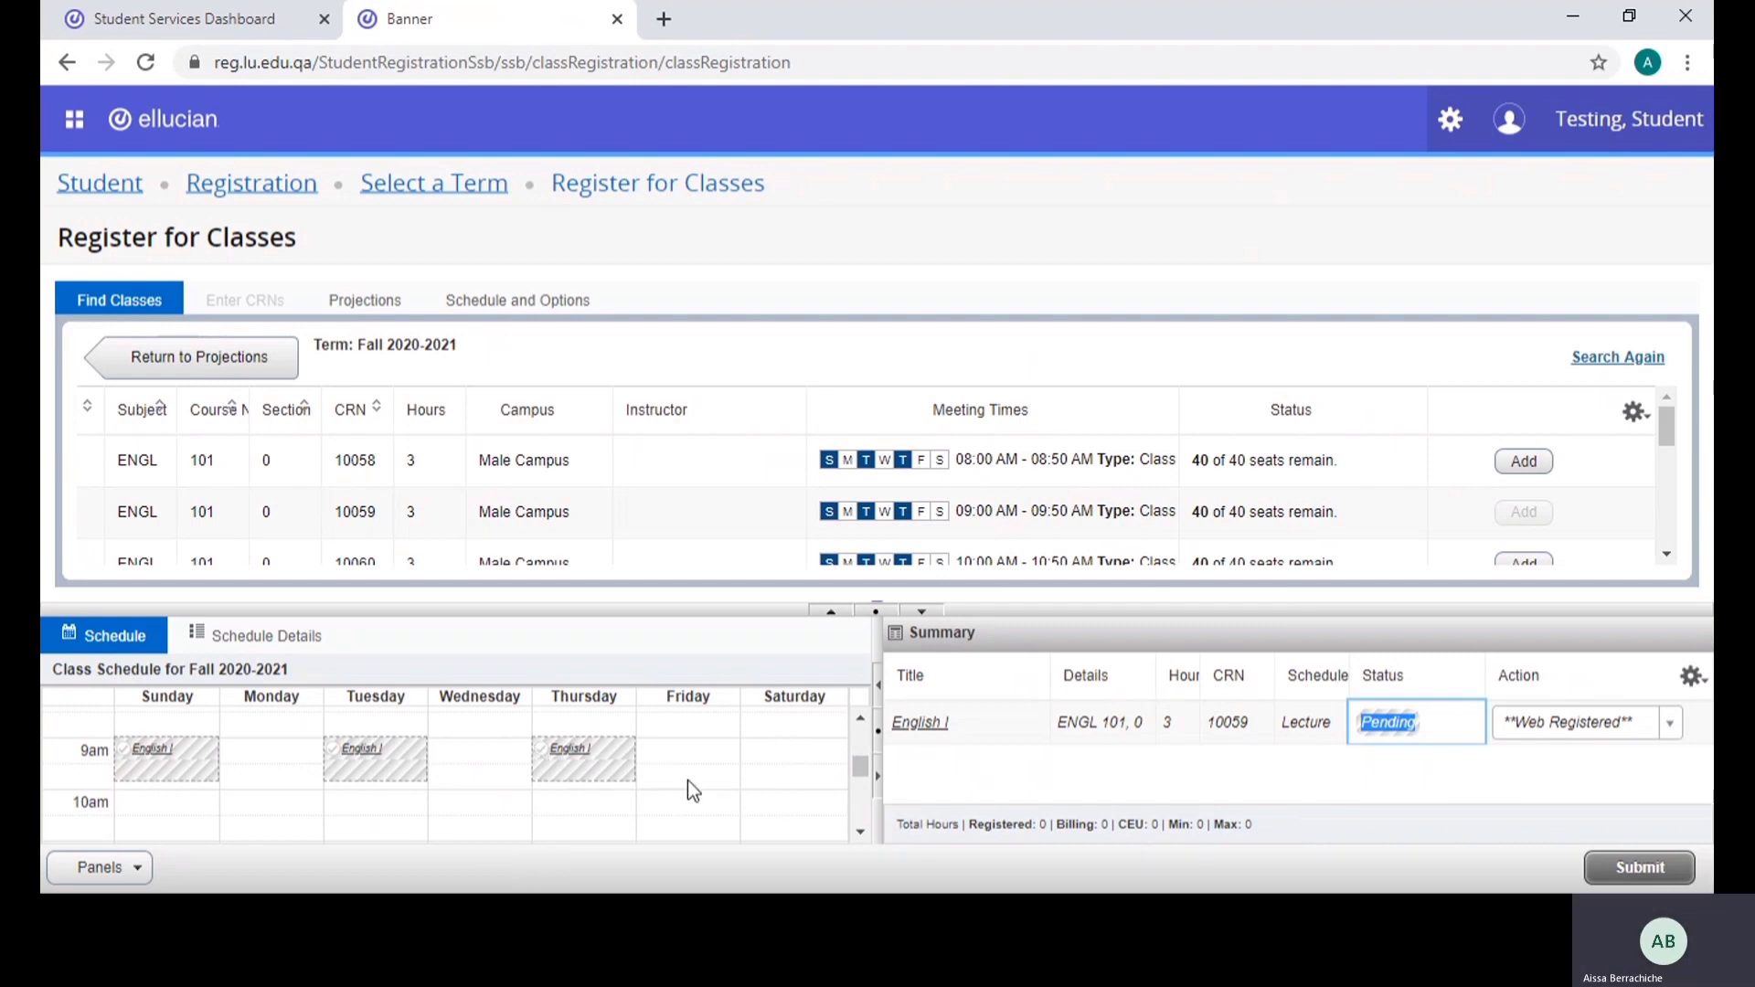
pyautogui.click(1604, 778)
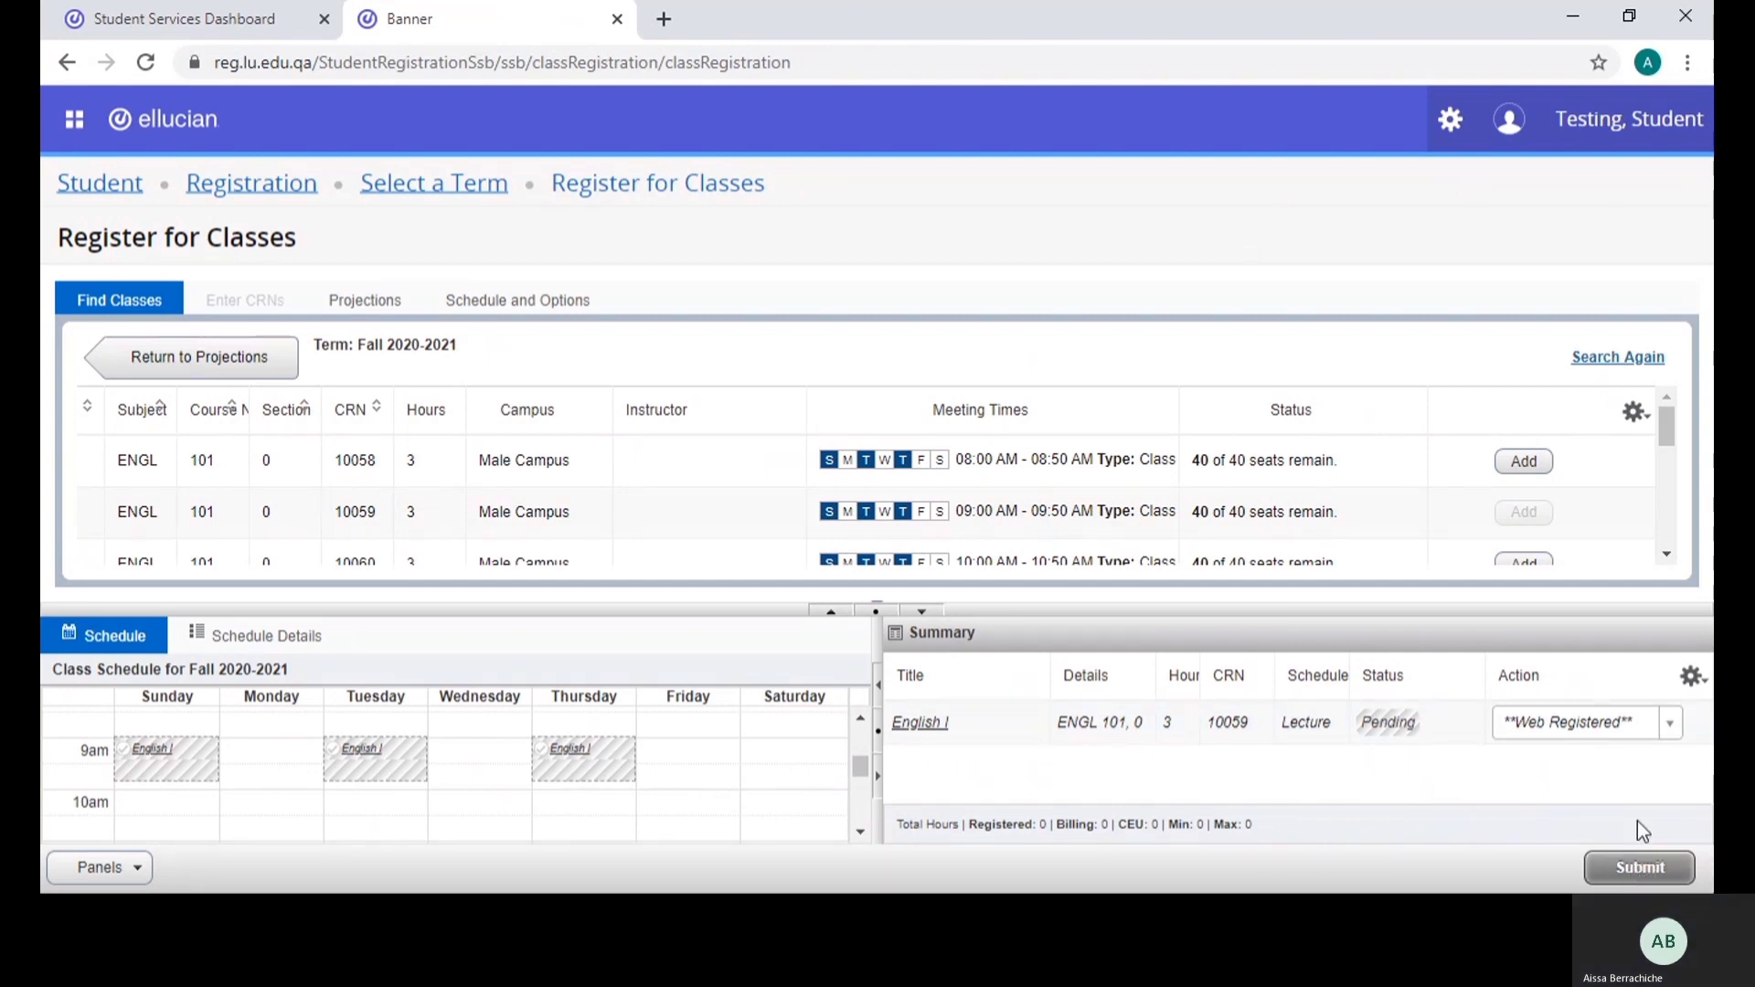
# Set the action of the pending English I section to Remove and submit the change
pyautogui.click(1671, 727)
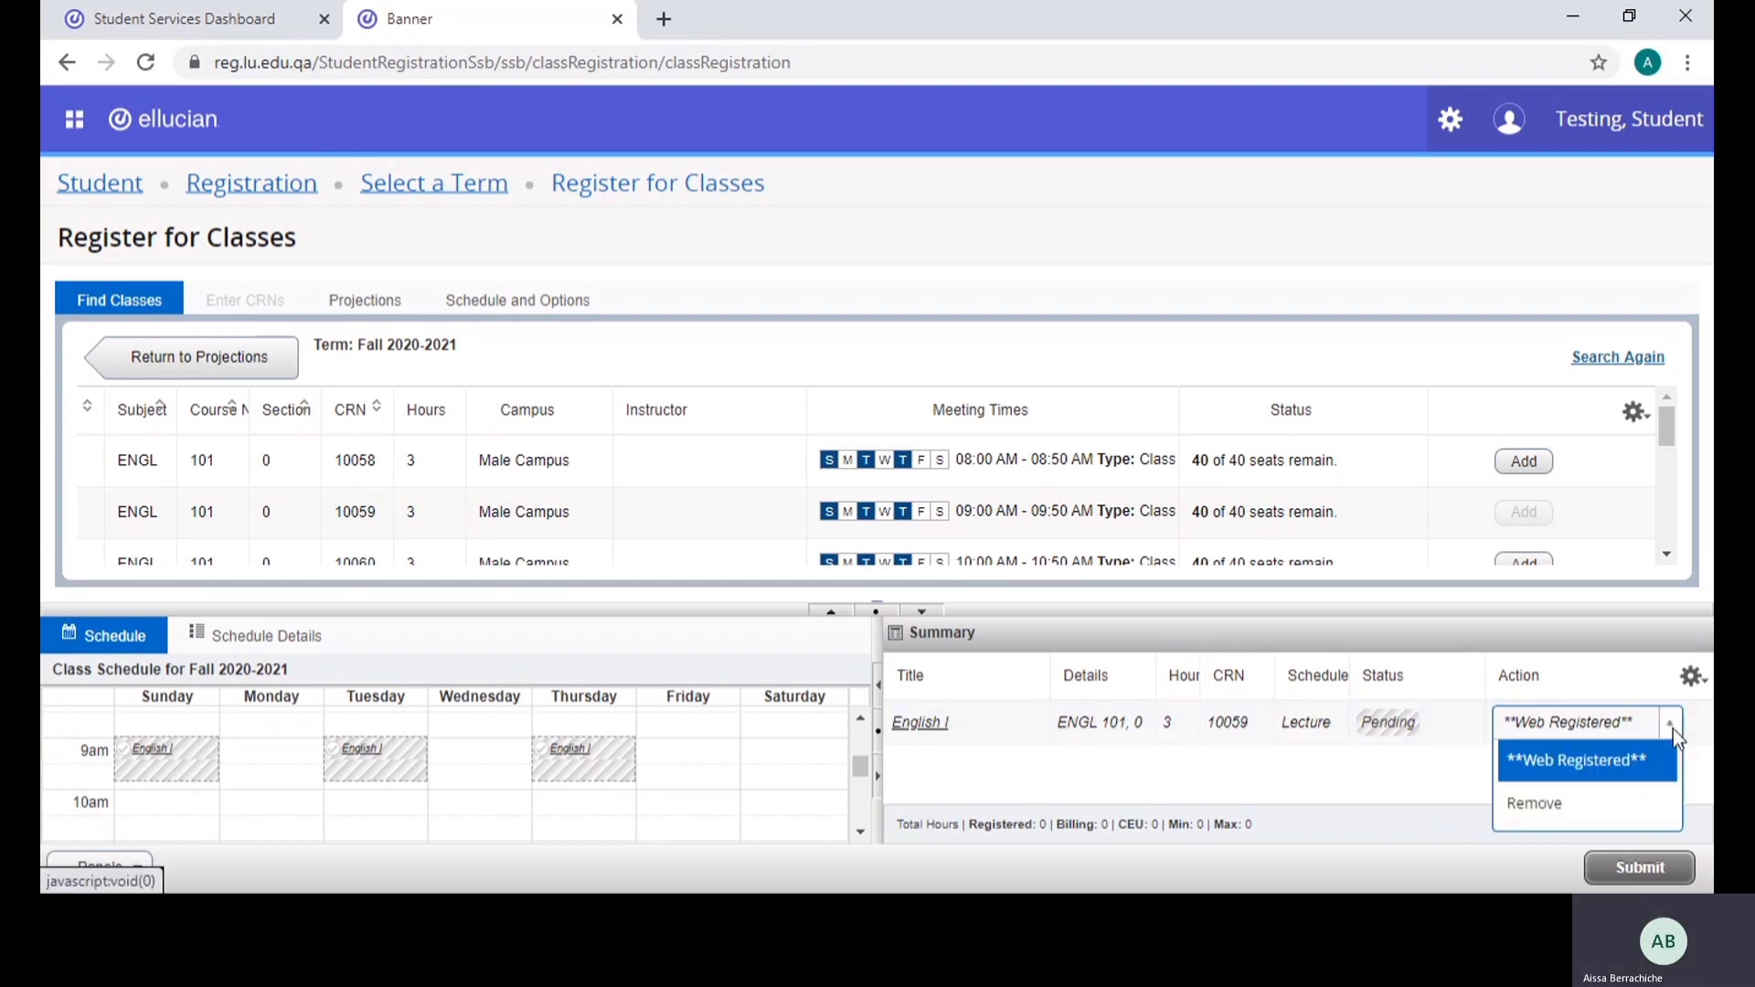
pyautogui.click(1560, 804)
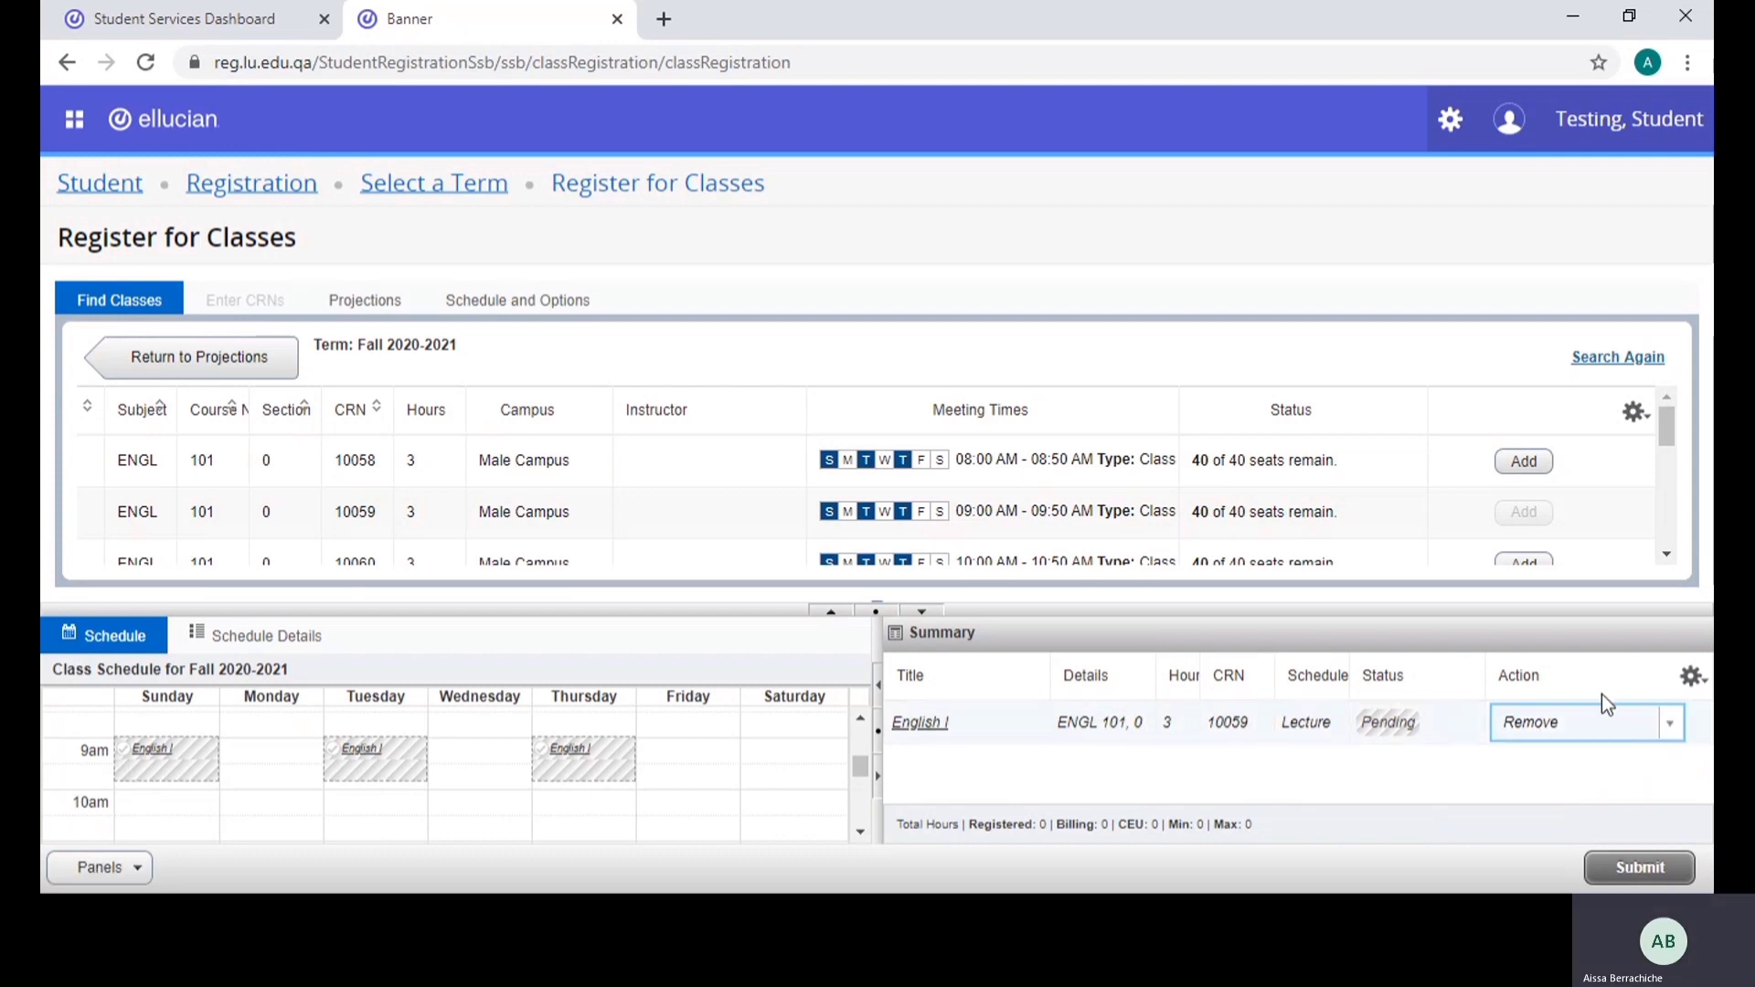
pyautogui.click(1639, 864)
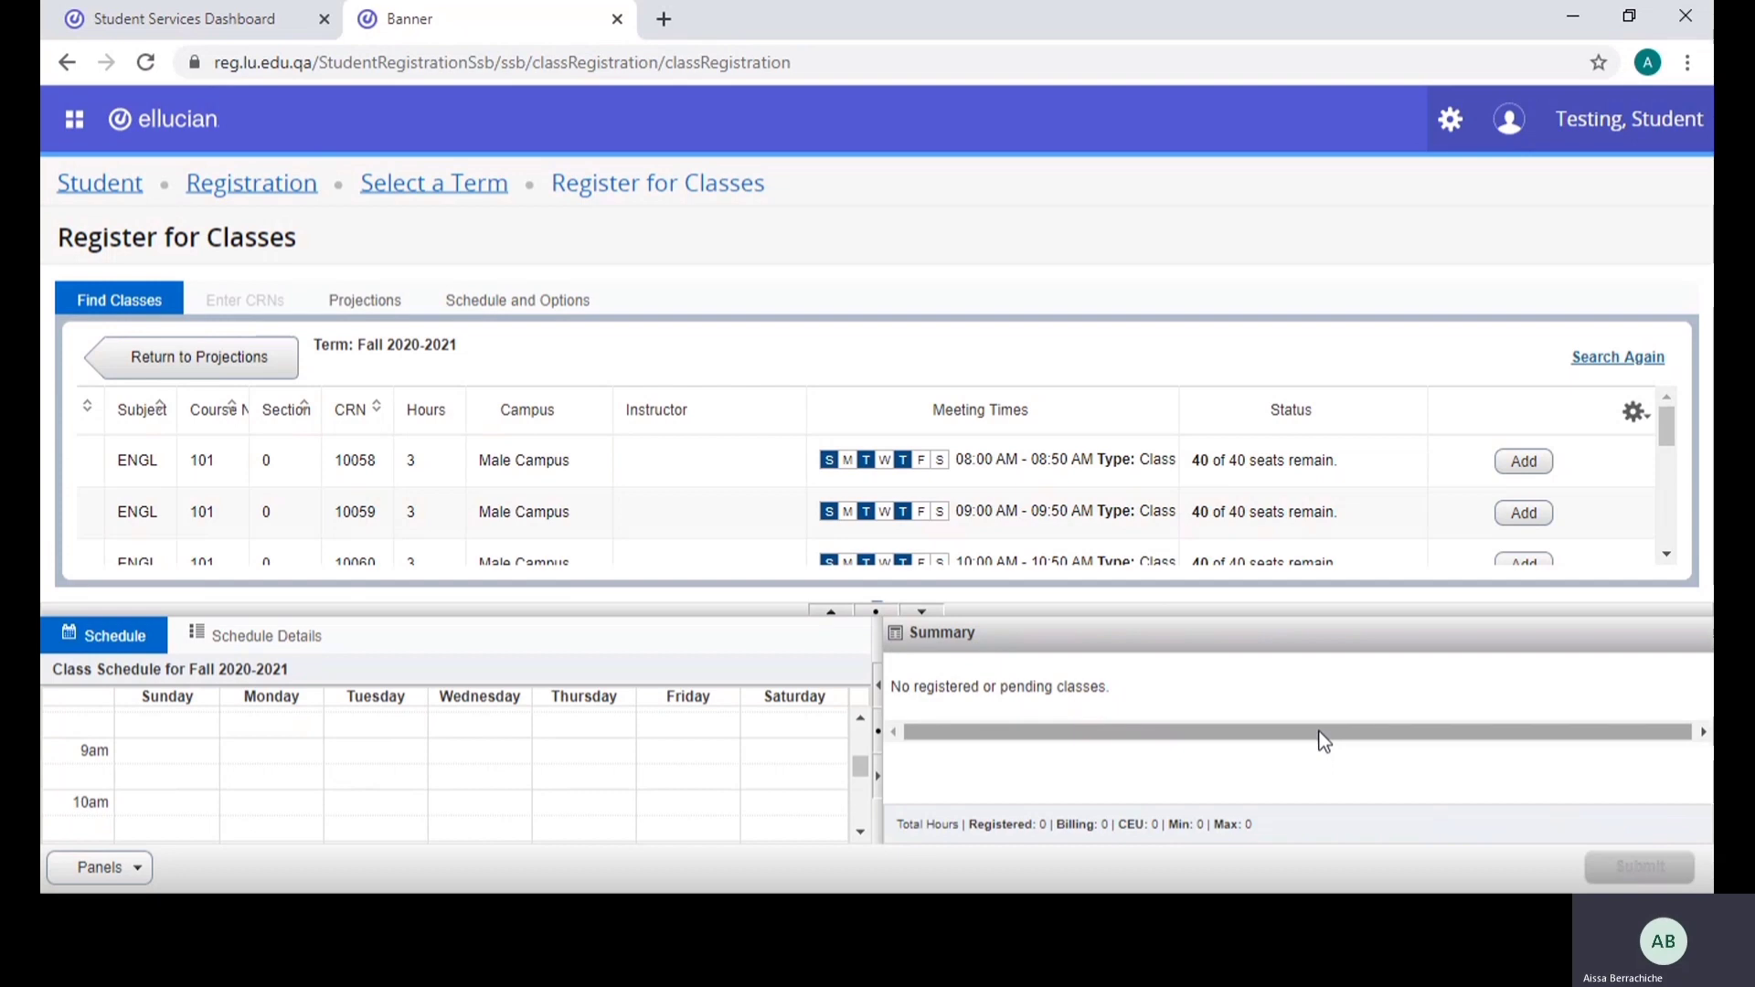
# Add the English I section with CRN 10059 with the Web Registered action and submit the registration
pyautogui.click(1524, 512)
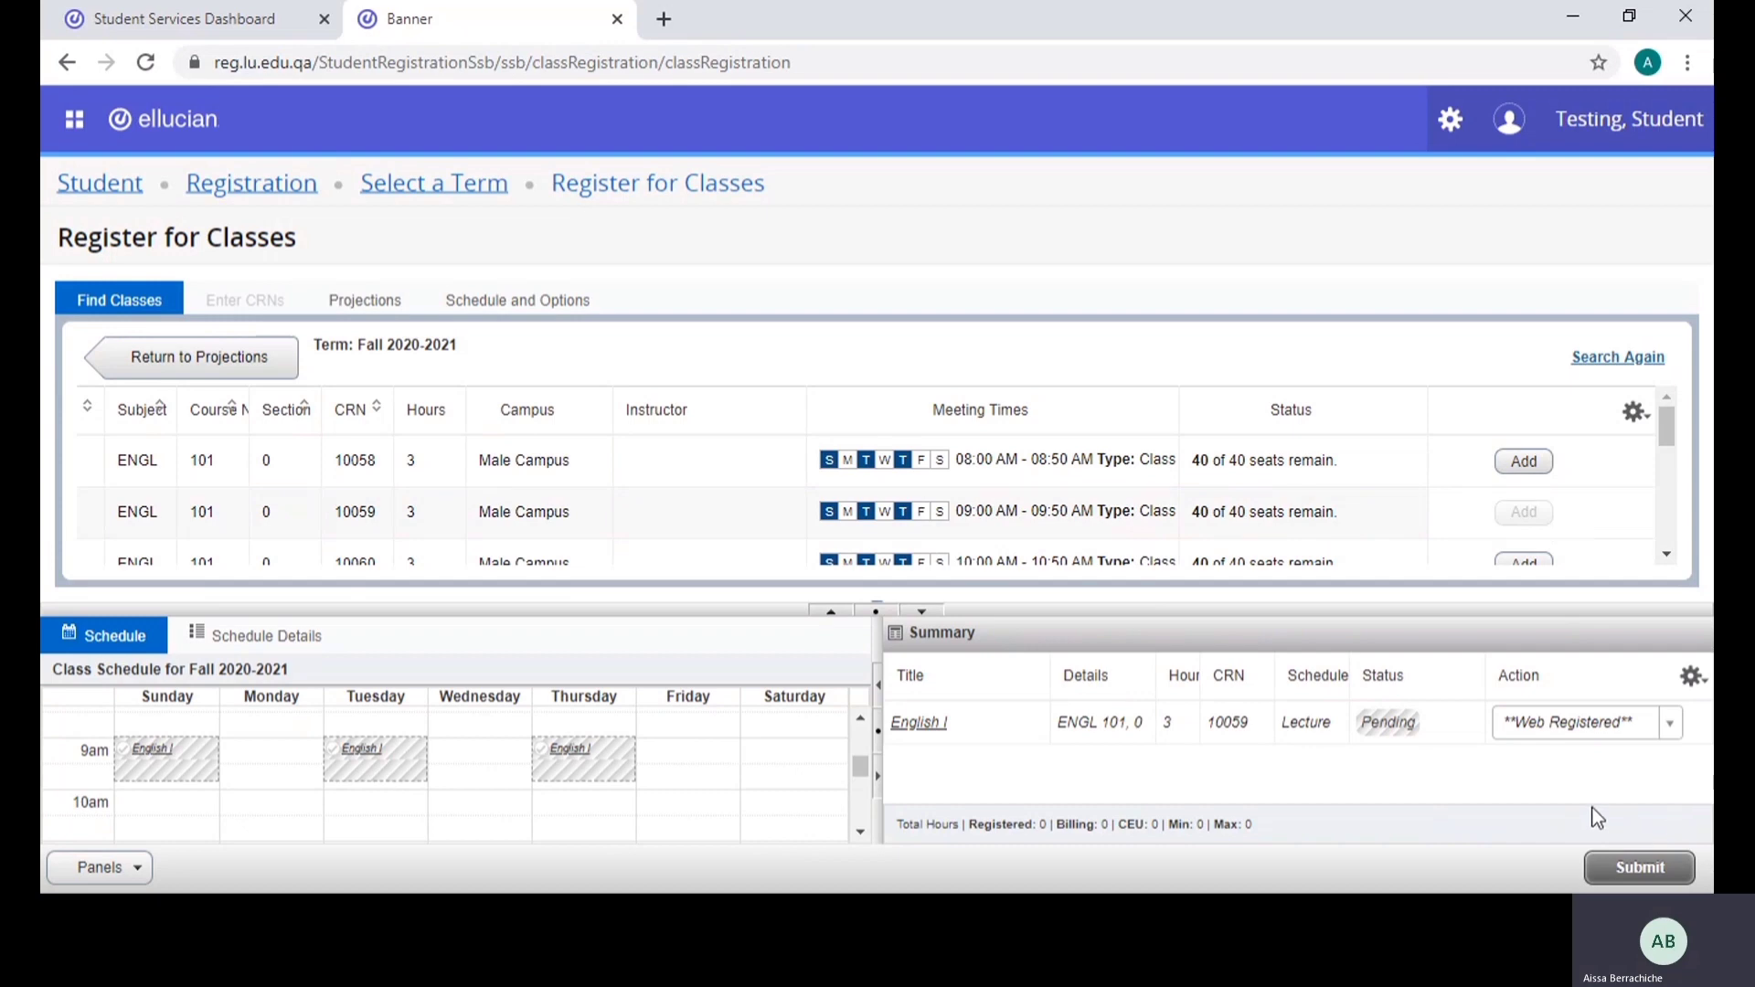
pyautogui.click(1632, 876)
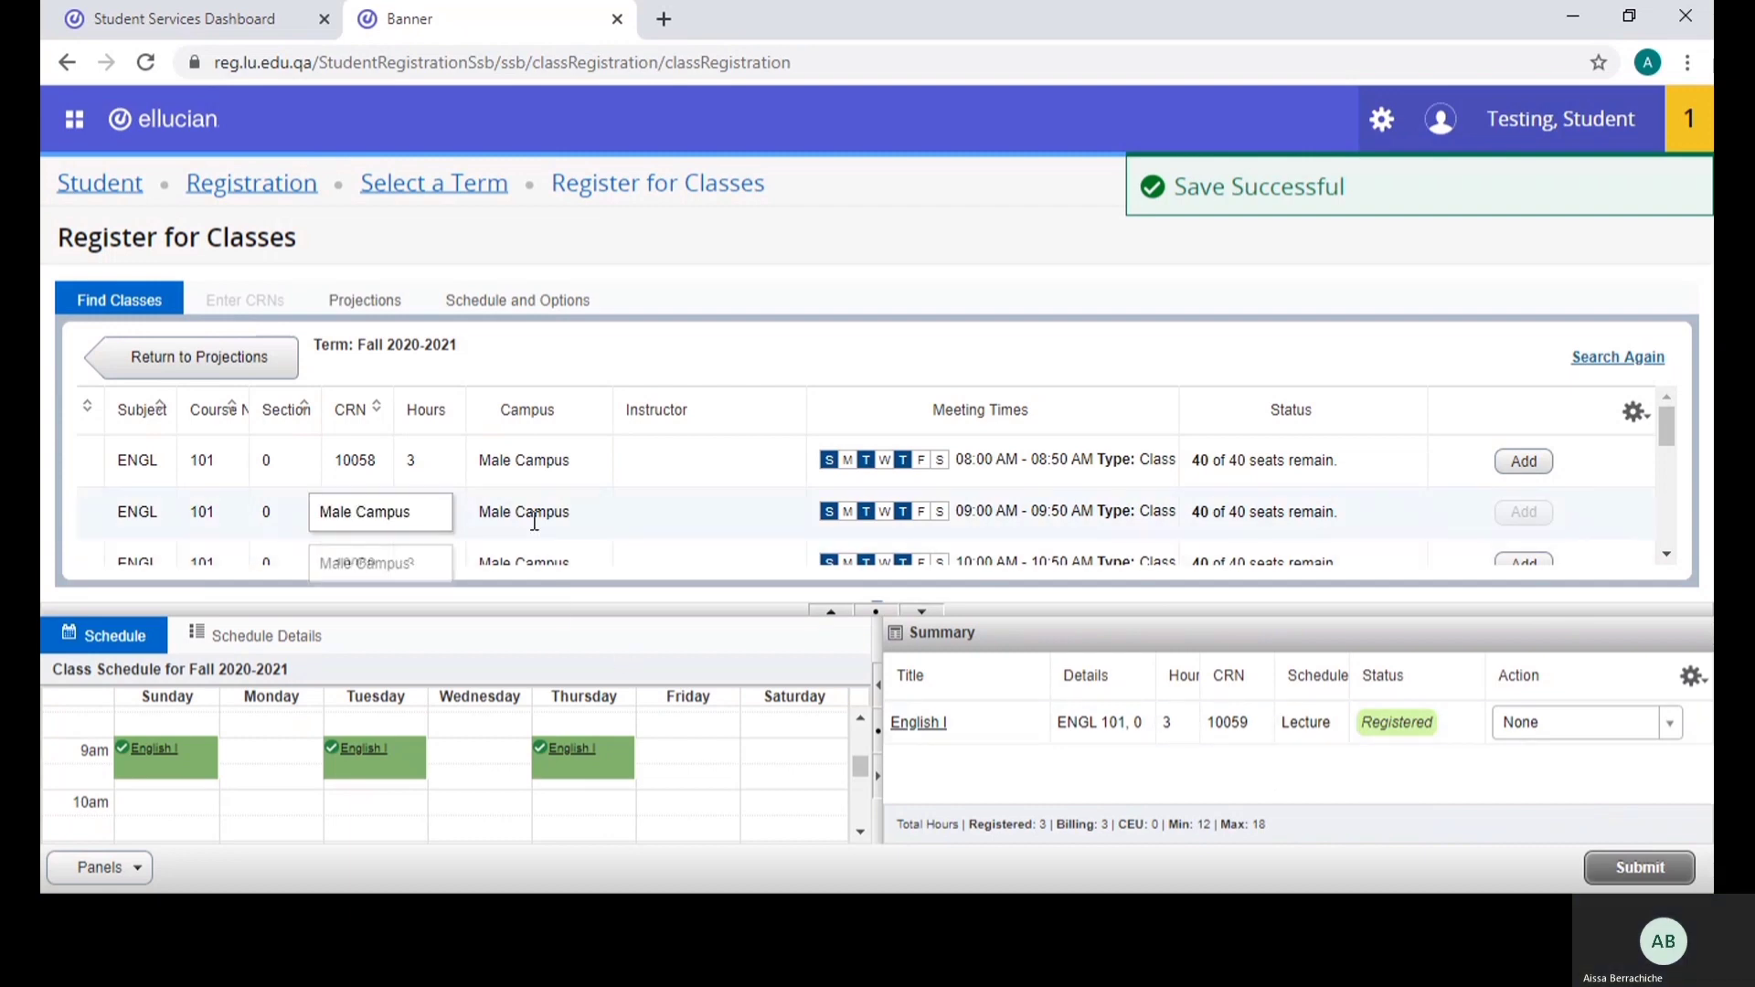
pyautogui.scroll(-1, 759, 481)
pyautogui.scroll(1, 759, 481)
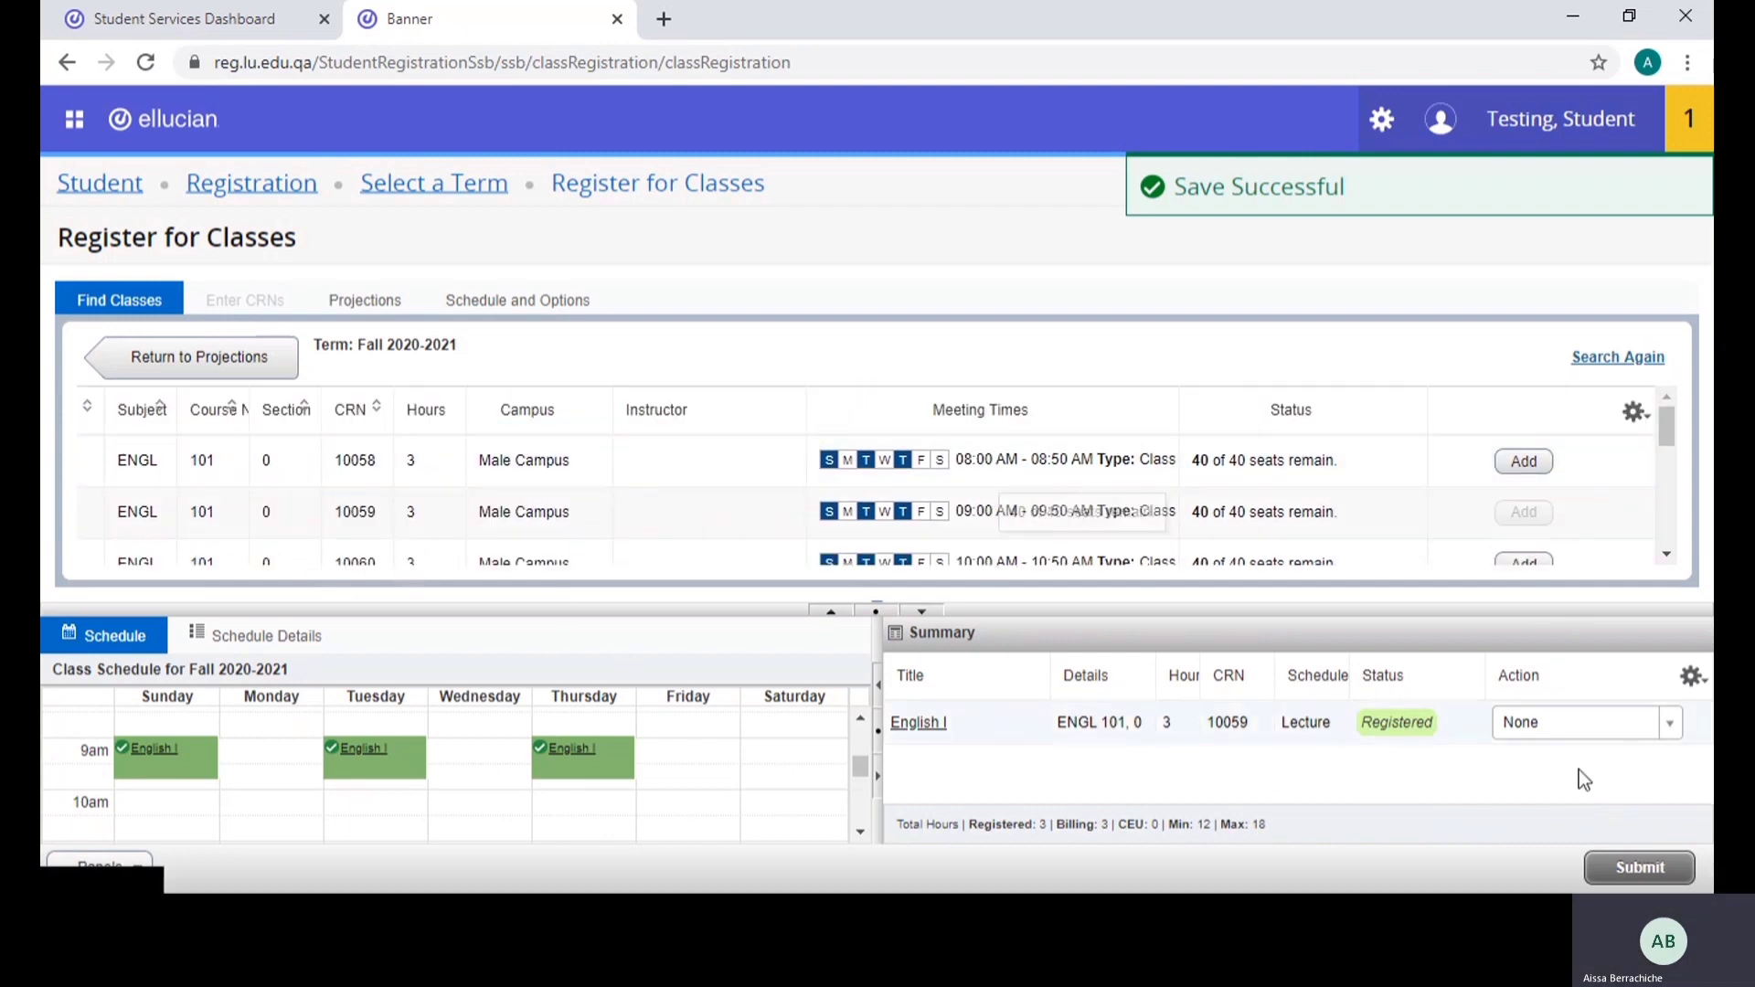
# Set the action of the registered English I section to DROP and check its registration status in the summary
pyautogui.click(1667, 723)
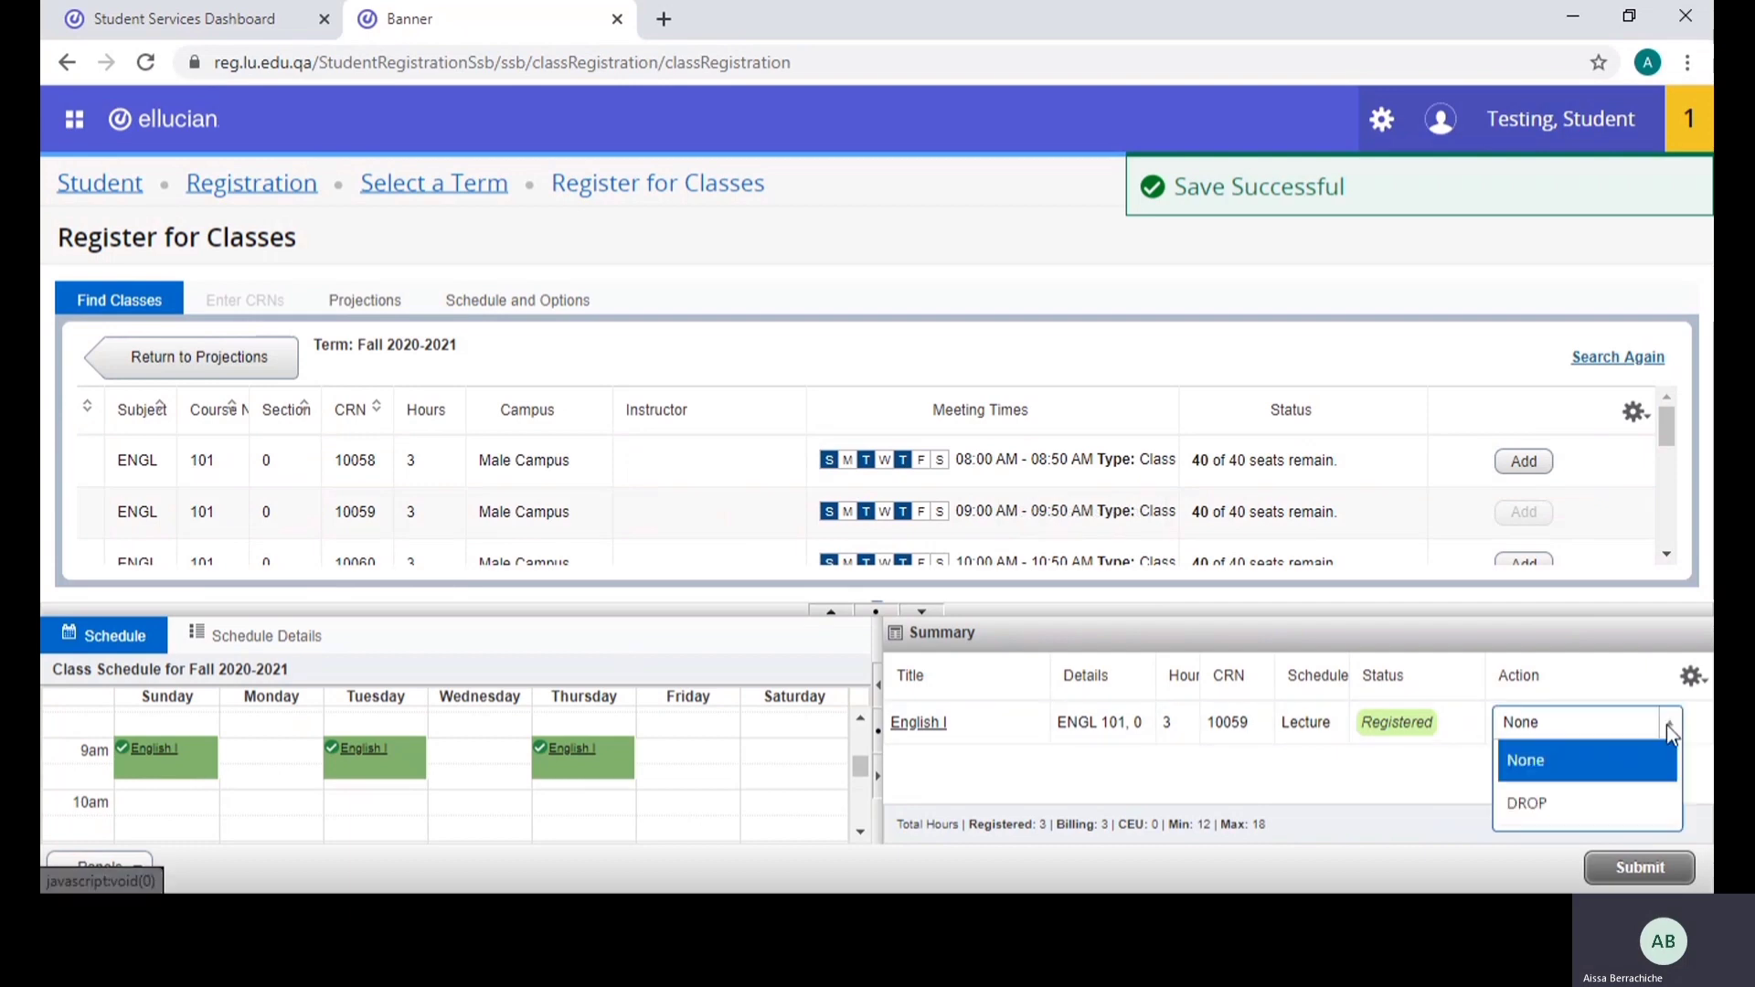
pyautogui.click(1568, 821)
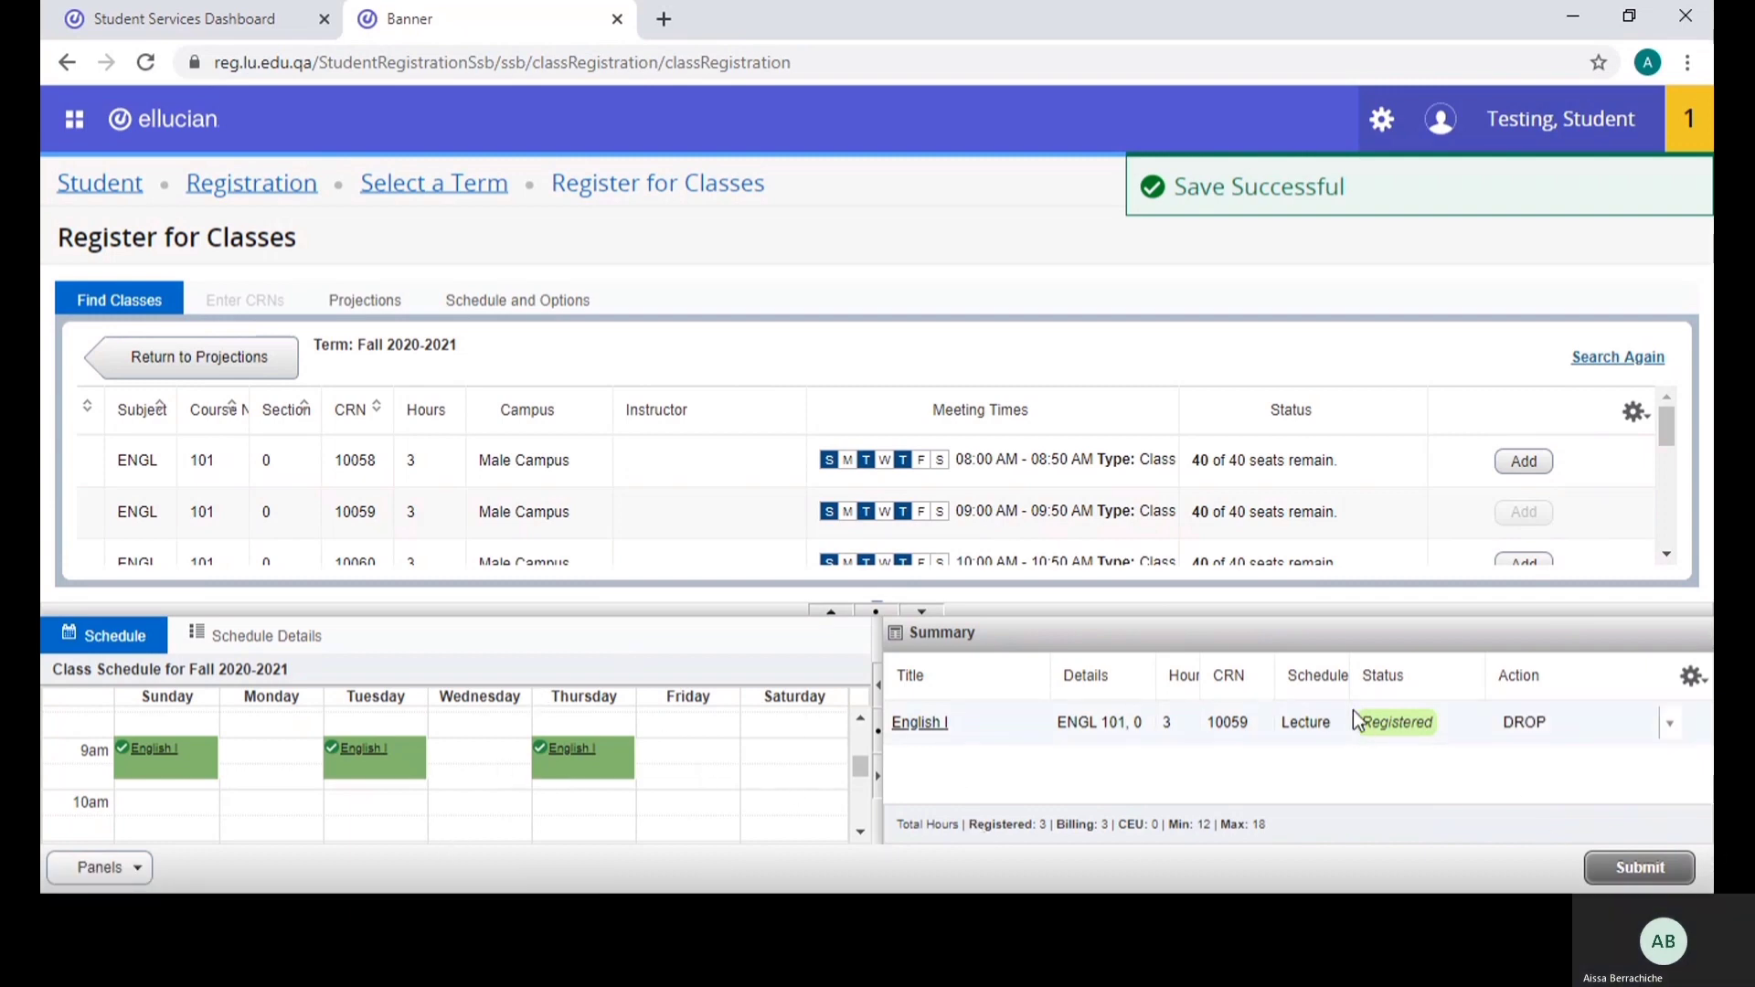
pyautogui.moveTo(1369, 722); pyautogui.dragTo(1464, 717)
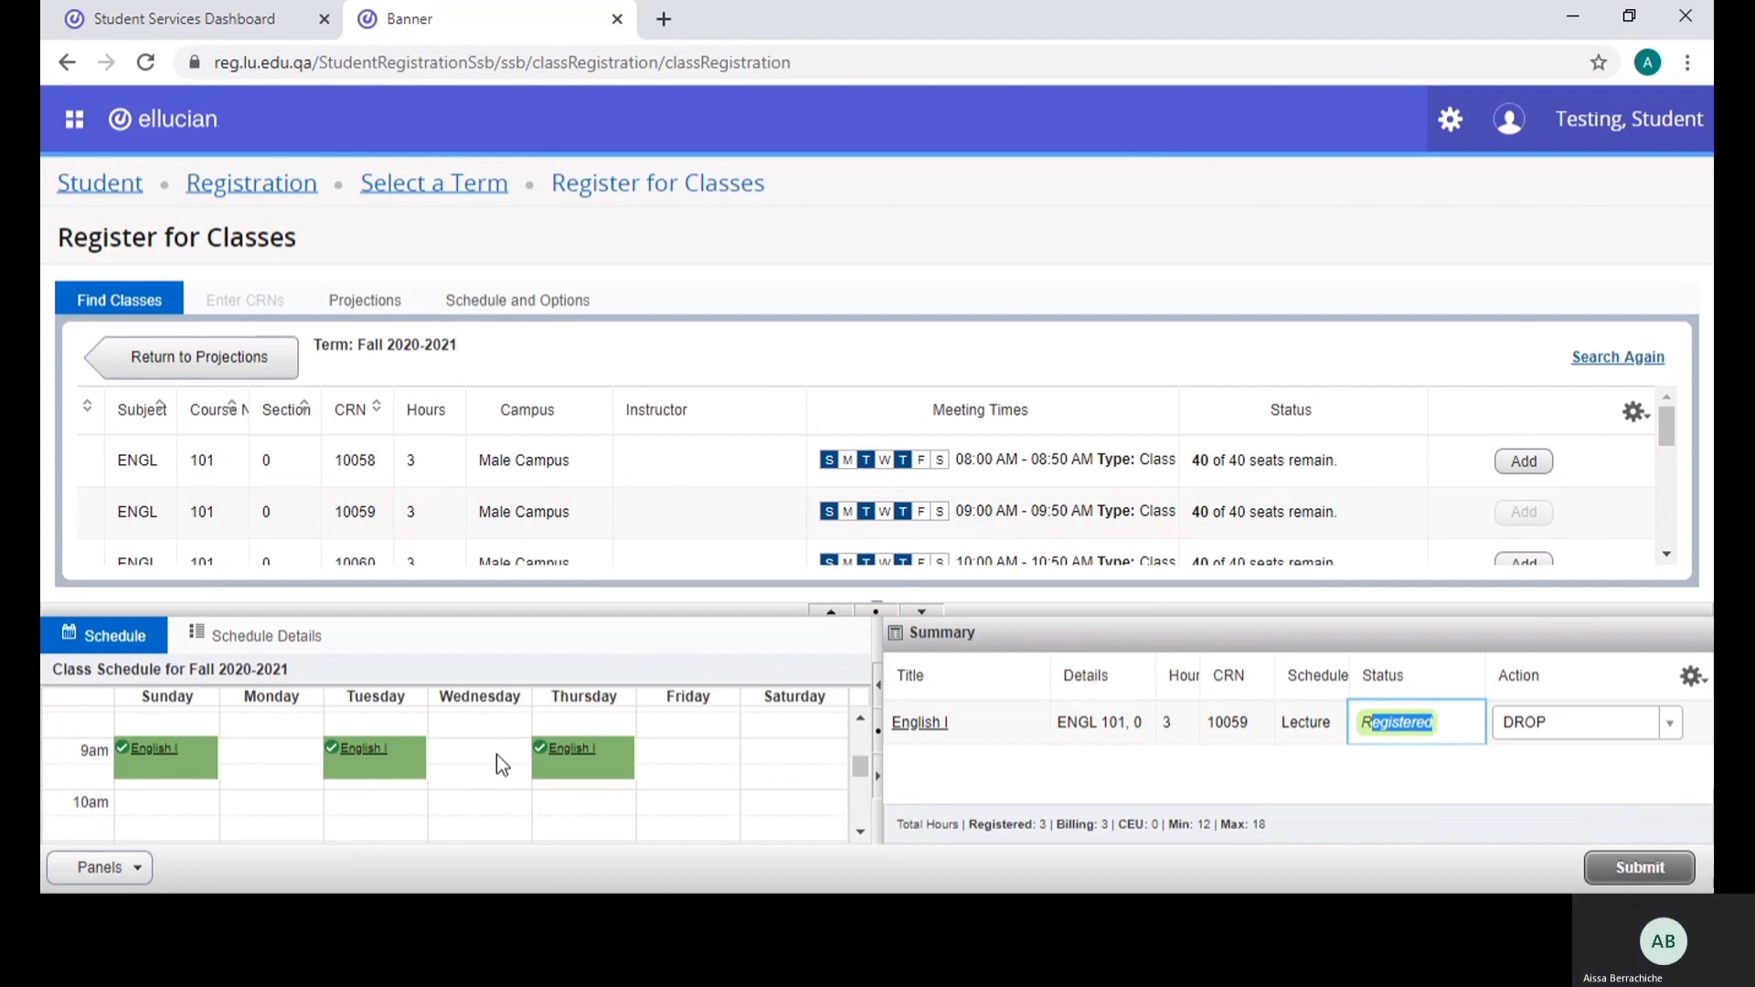
pyautogui.click(1408, 758)
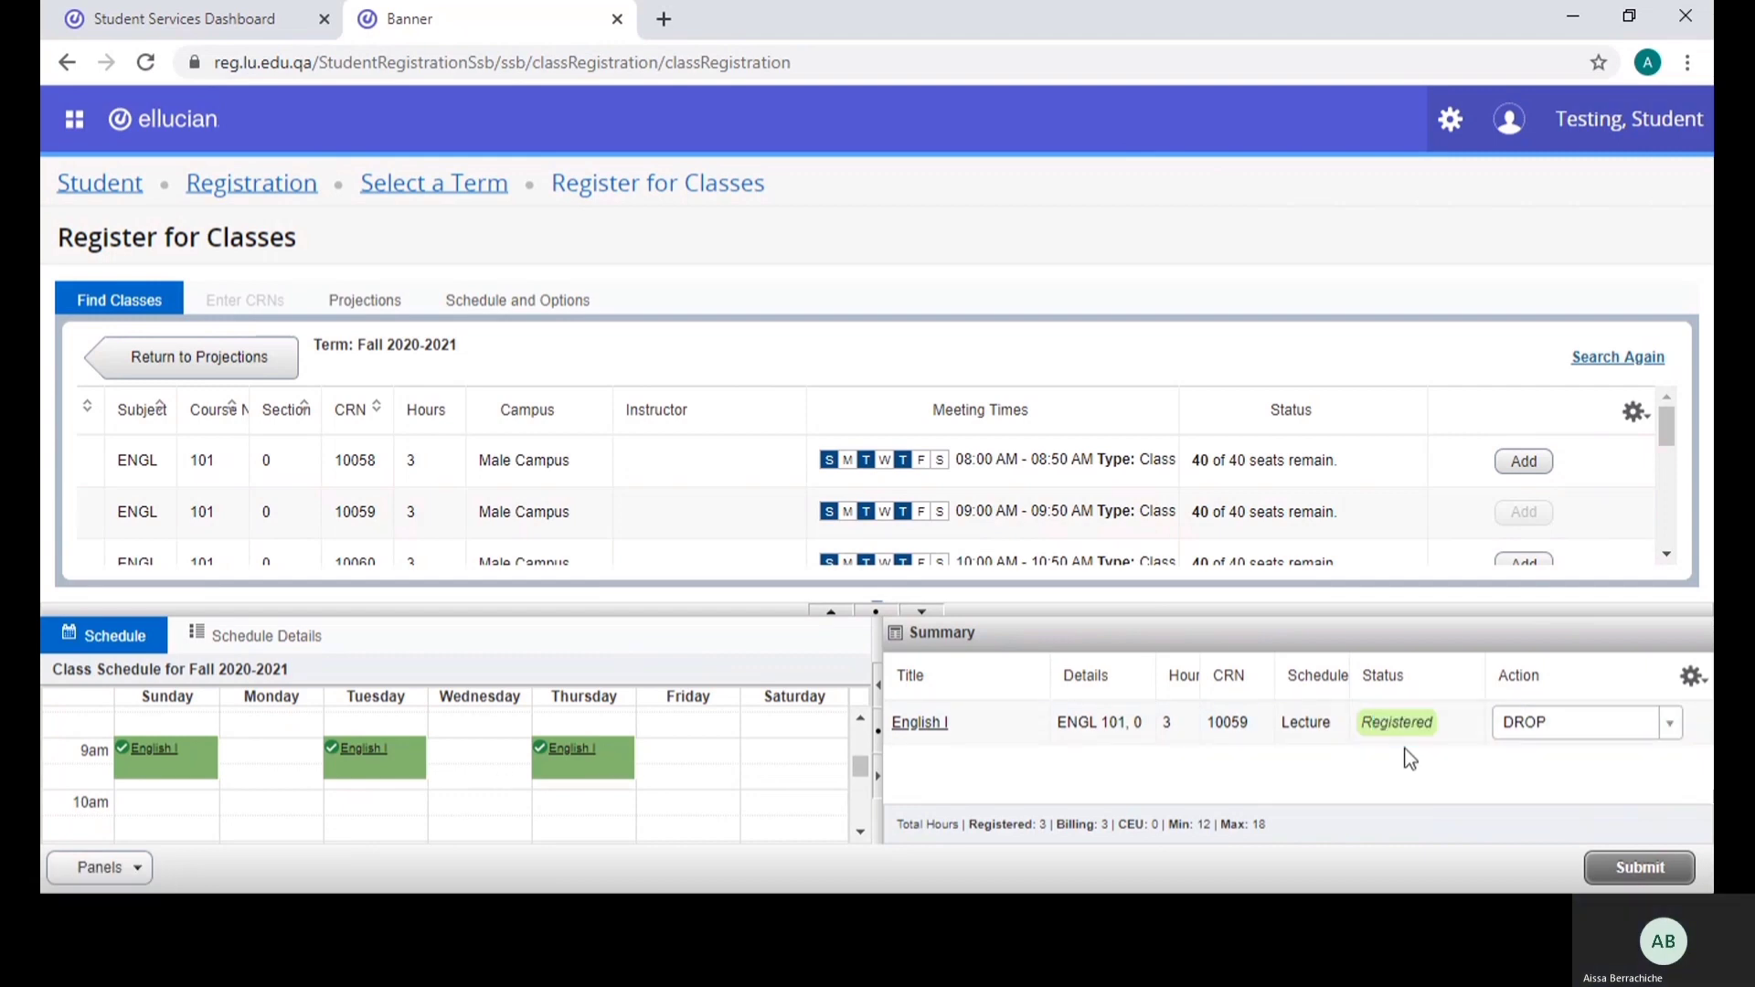
pyautogui.click(1630, 727)
pyautogui.click(1552, 811)
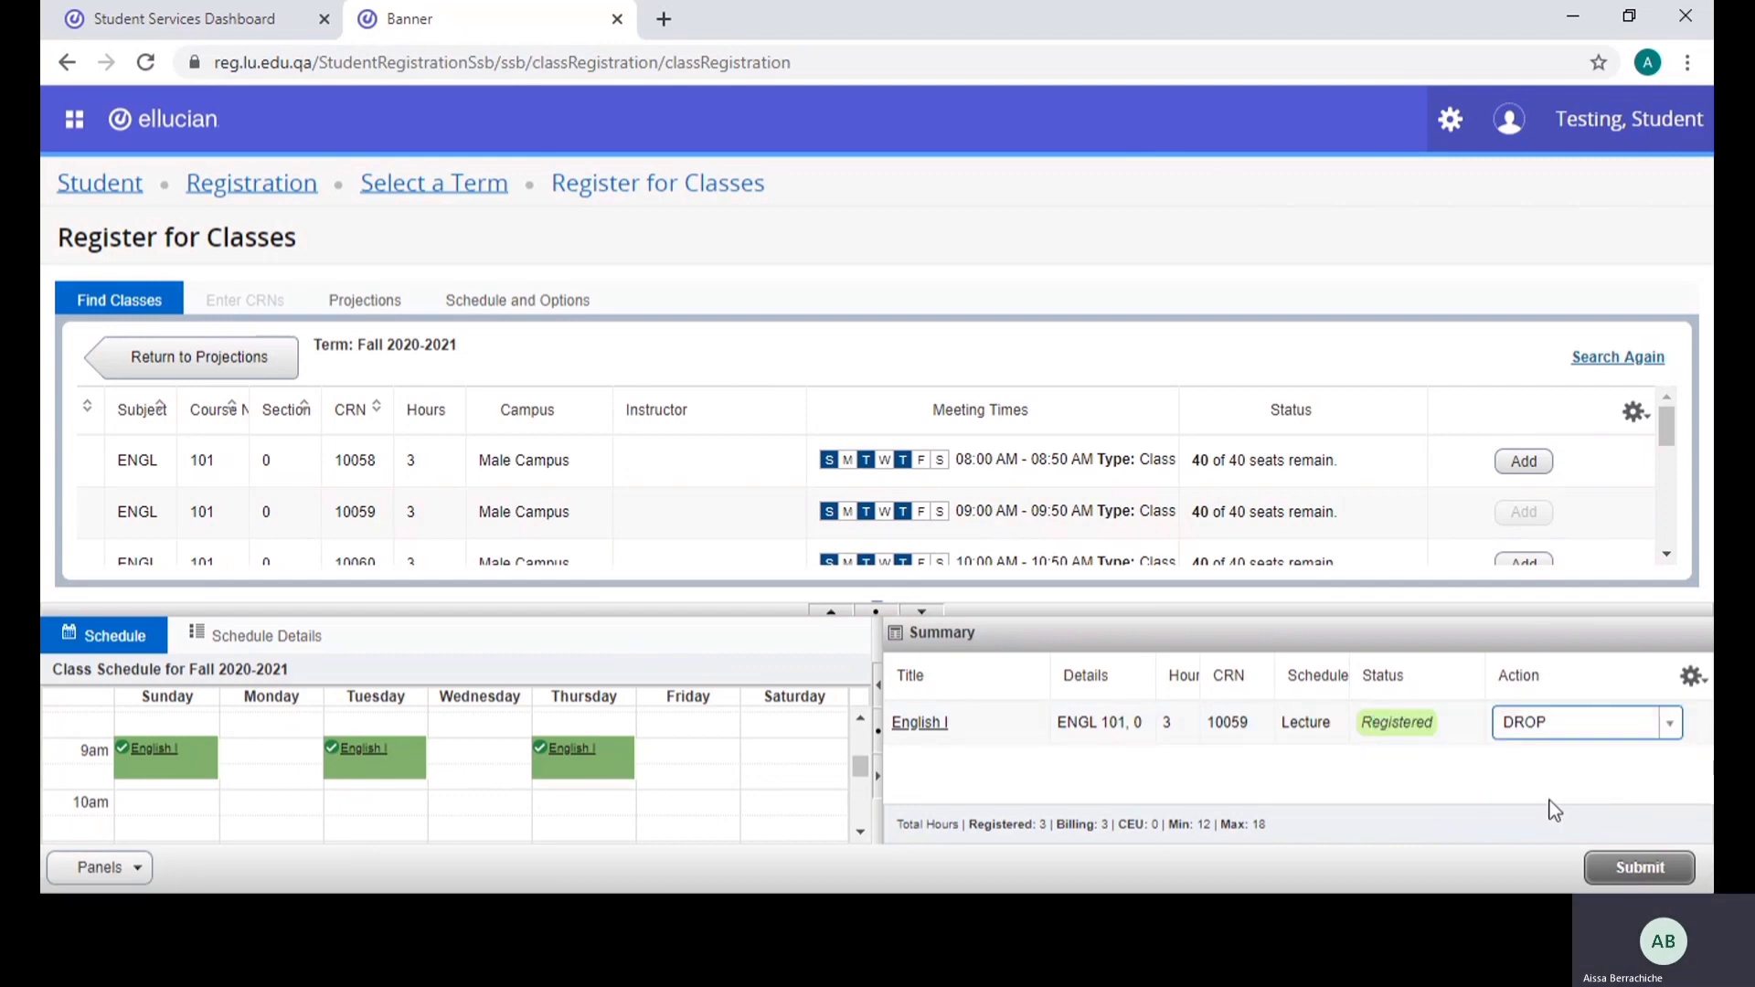
# Submit the drop of the English I section, check its status in the summary, and submit again to clear it from the list
pyautogui.click(1634, 864)
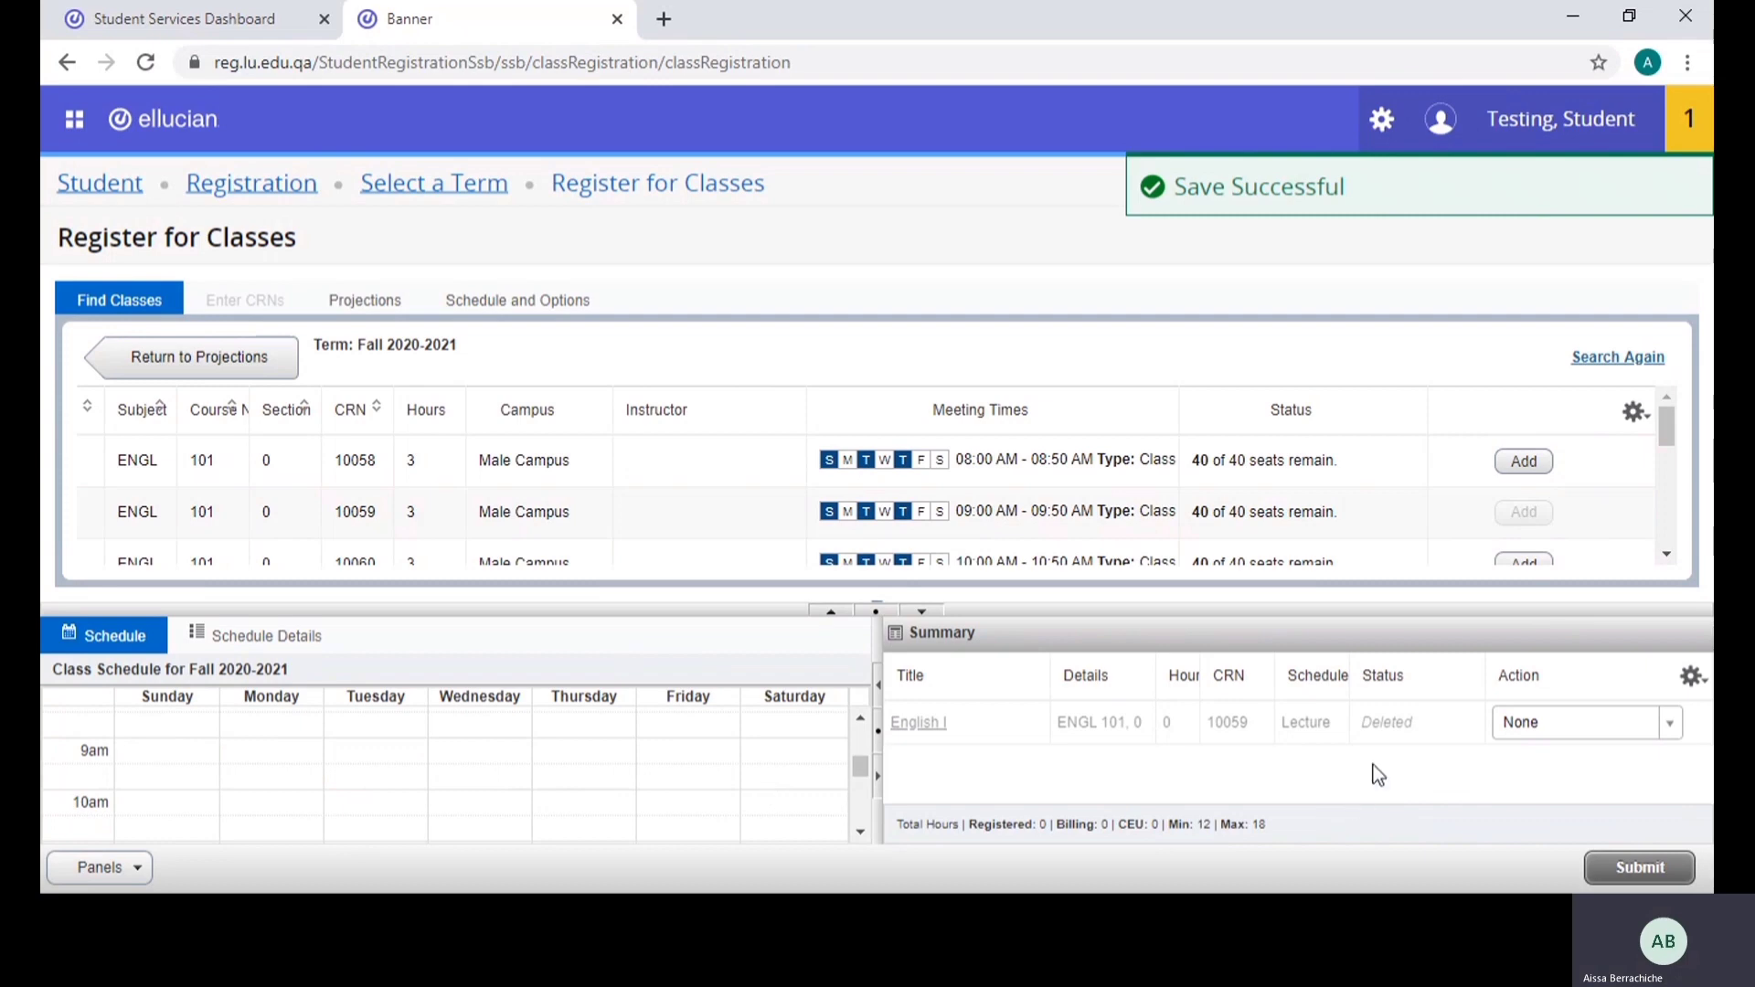
pyautogui.moveTo(1365, 719); pyautogui.dragTo(1420, 716)
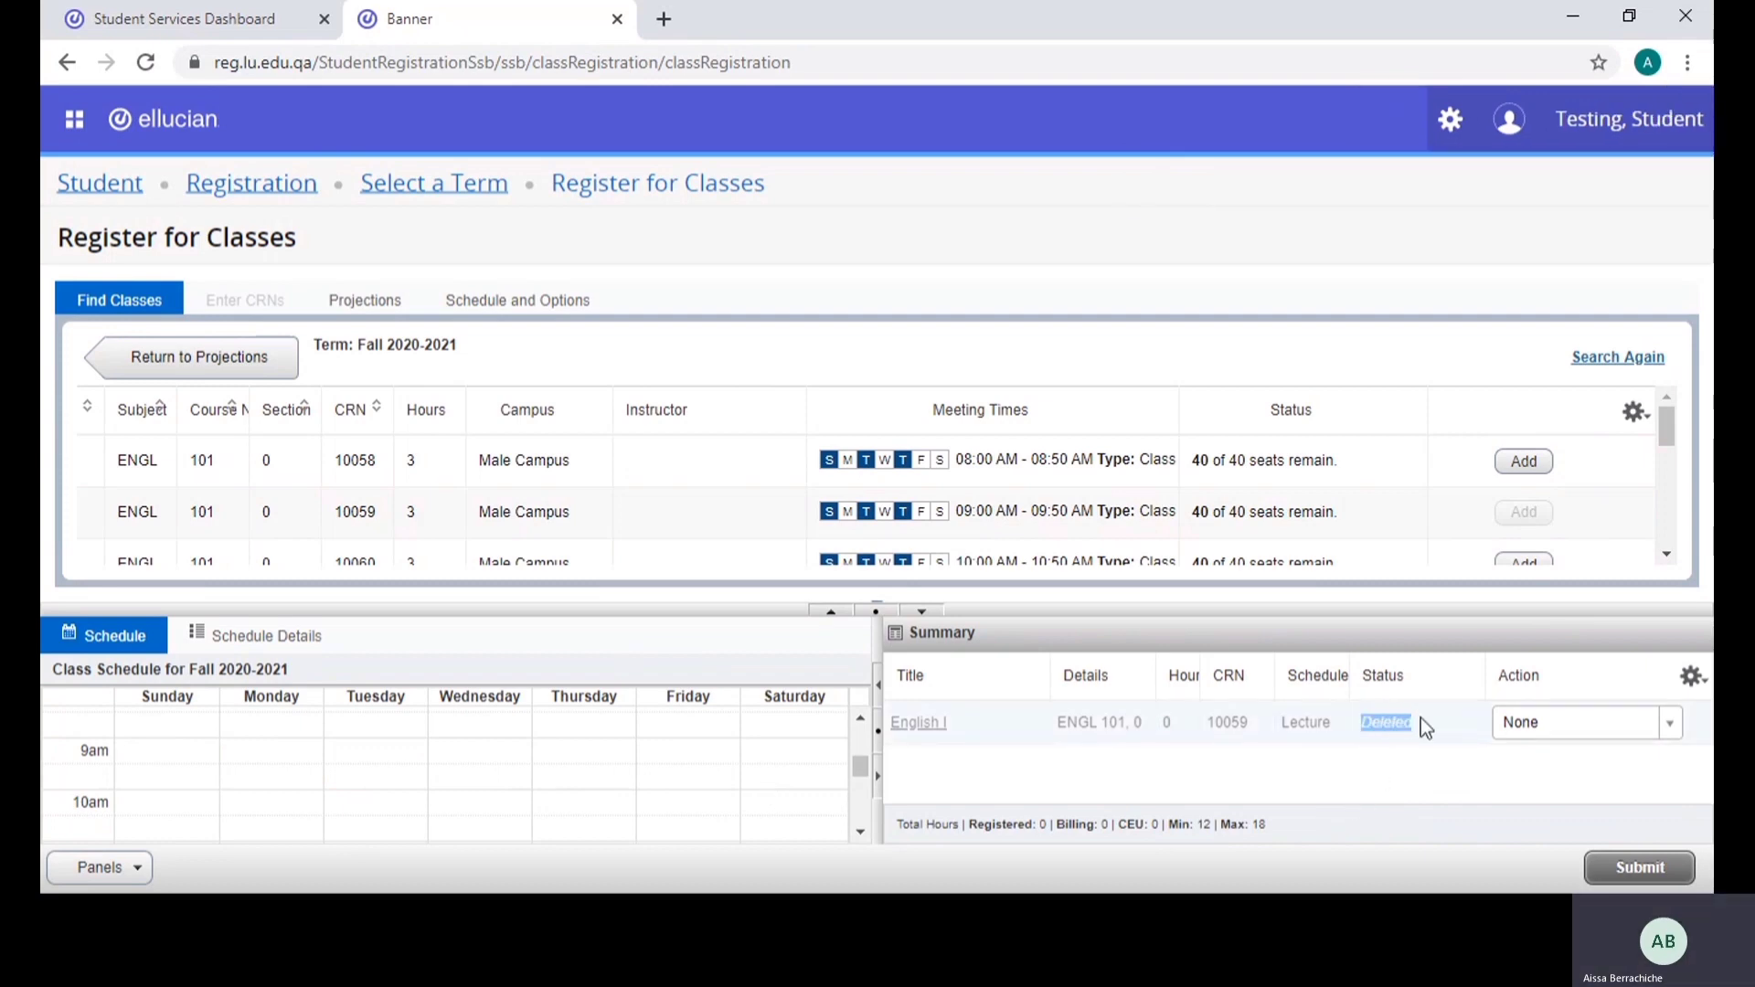
pyautogui.click(1608, 873)
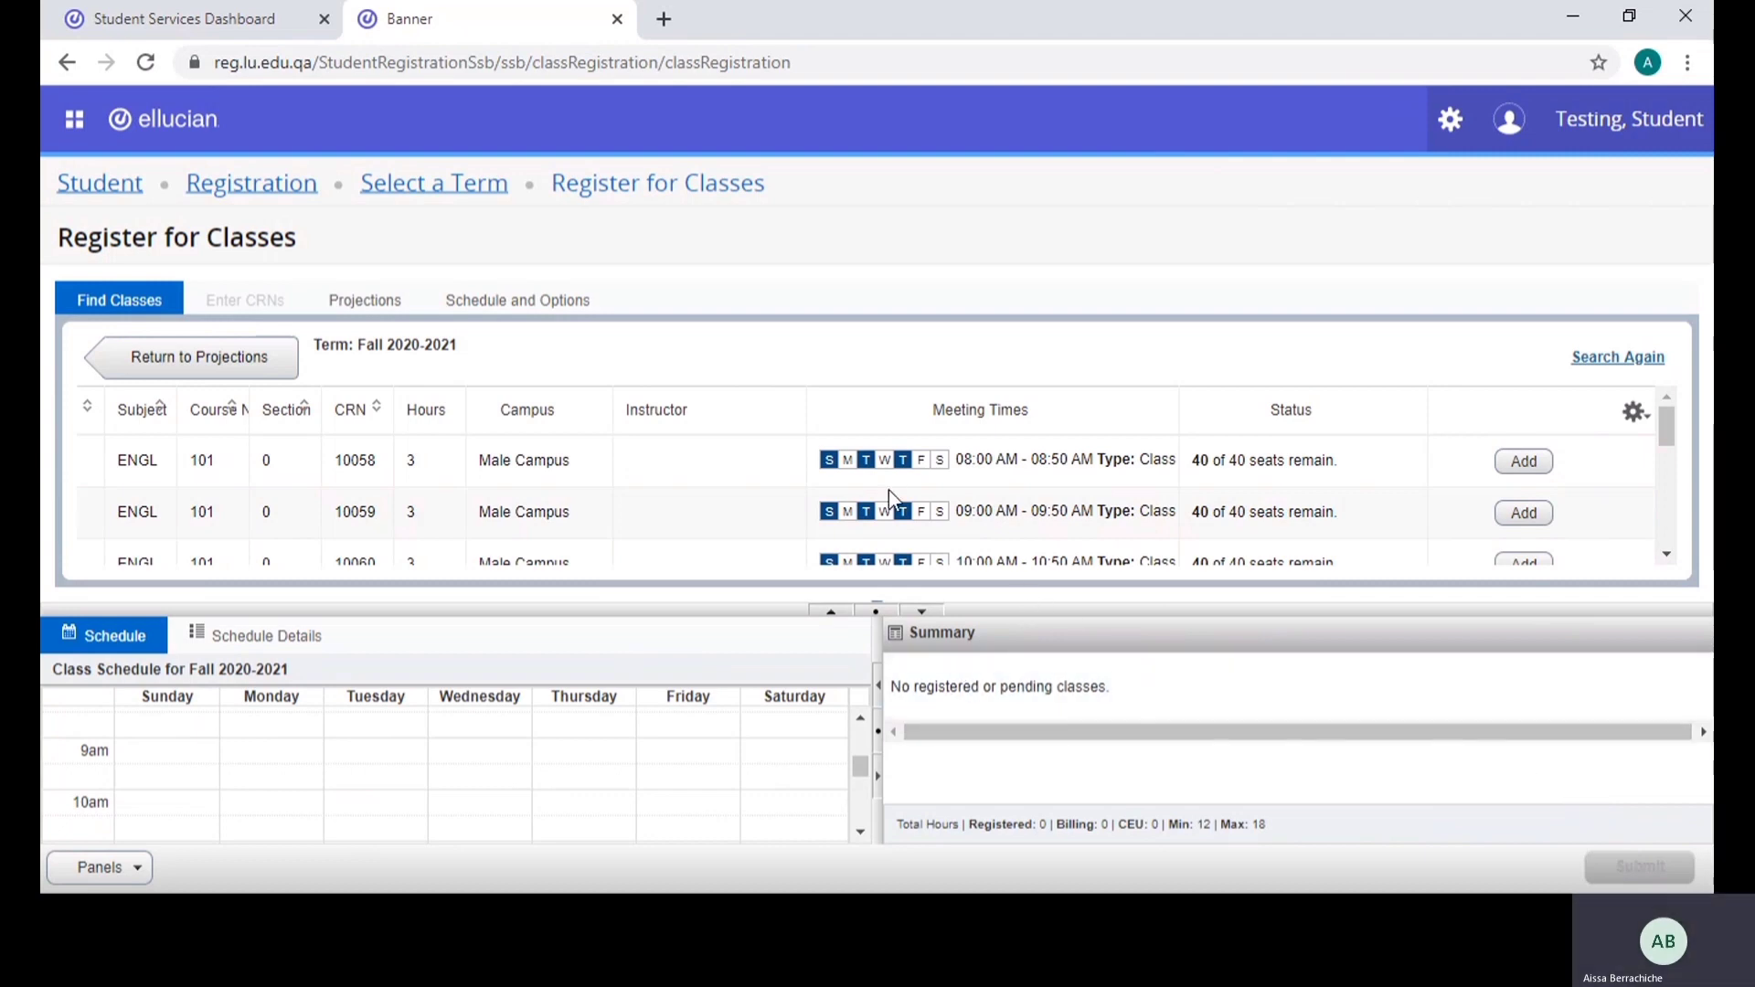
# From the projected courses, add the male campus Soft Skills section with CRN 10079 and submit the registration
pyautogui.click(234, 363)
pyautogui.scroll(-1, 930, 462)
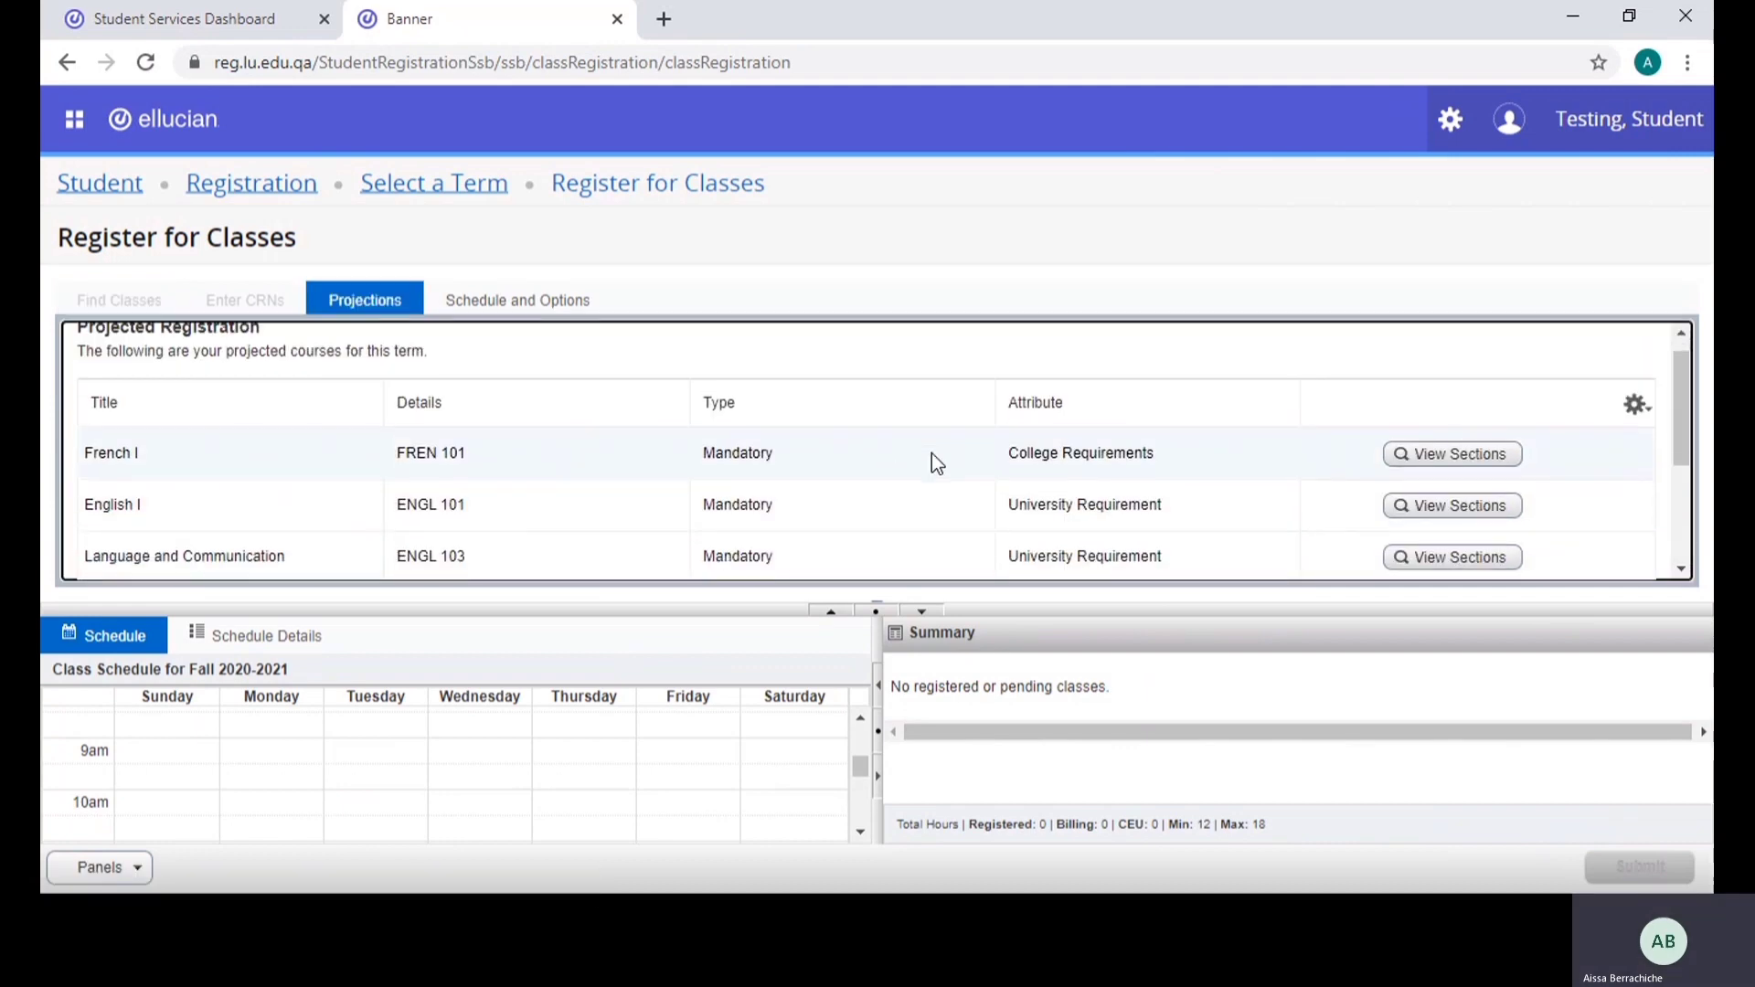
pyautogui.scroll(-3, 931, 453)
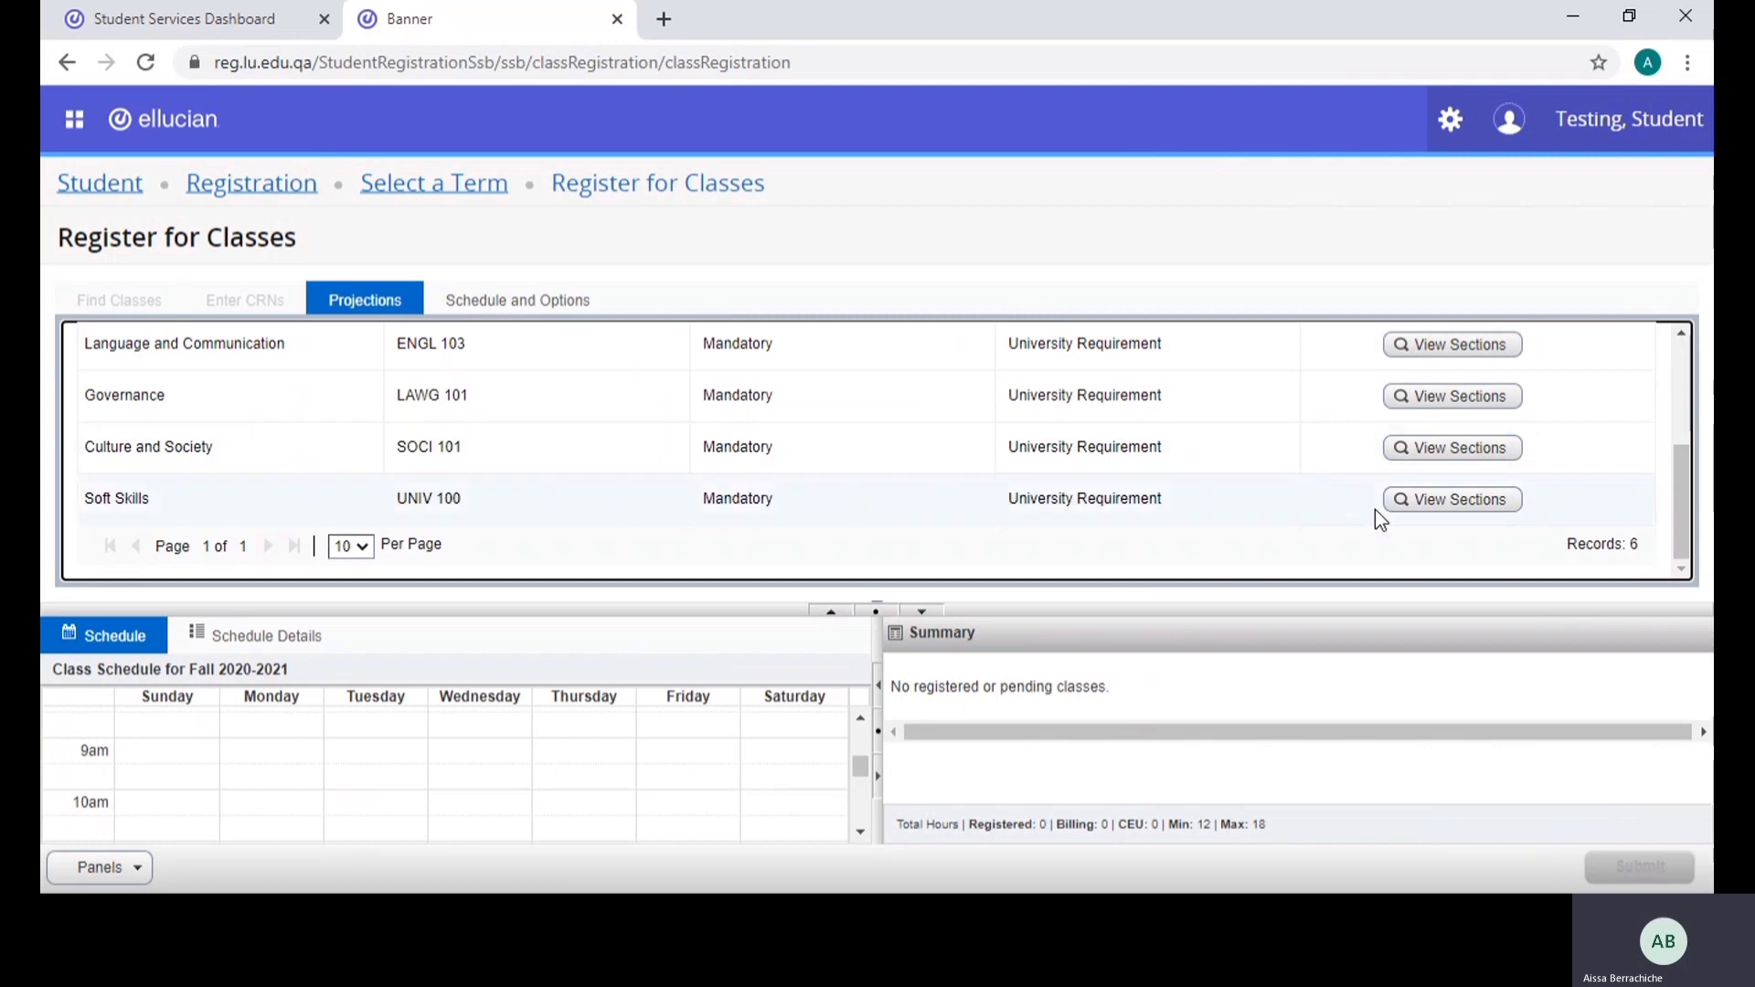
pyautogui.click(1424, 501)
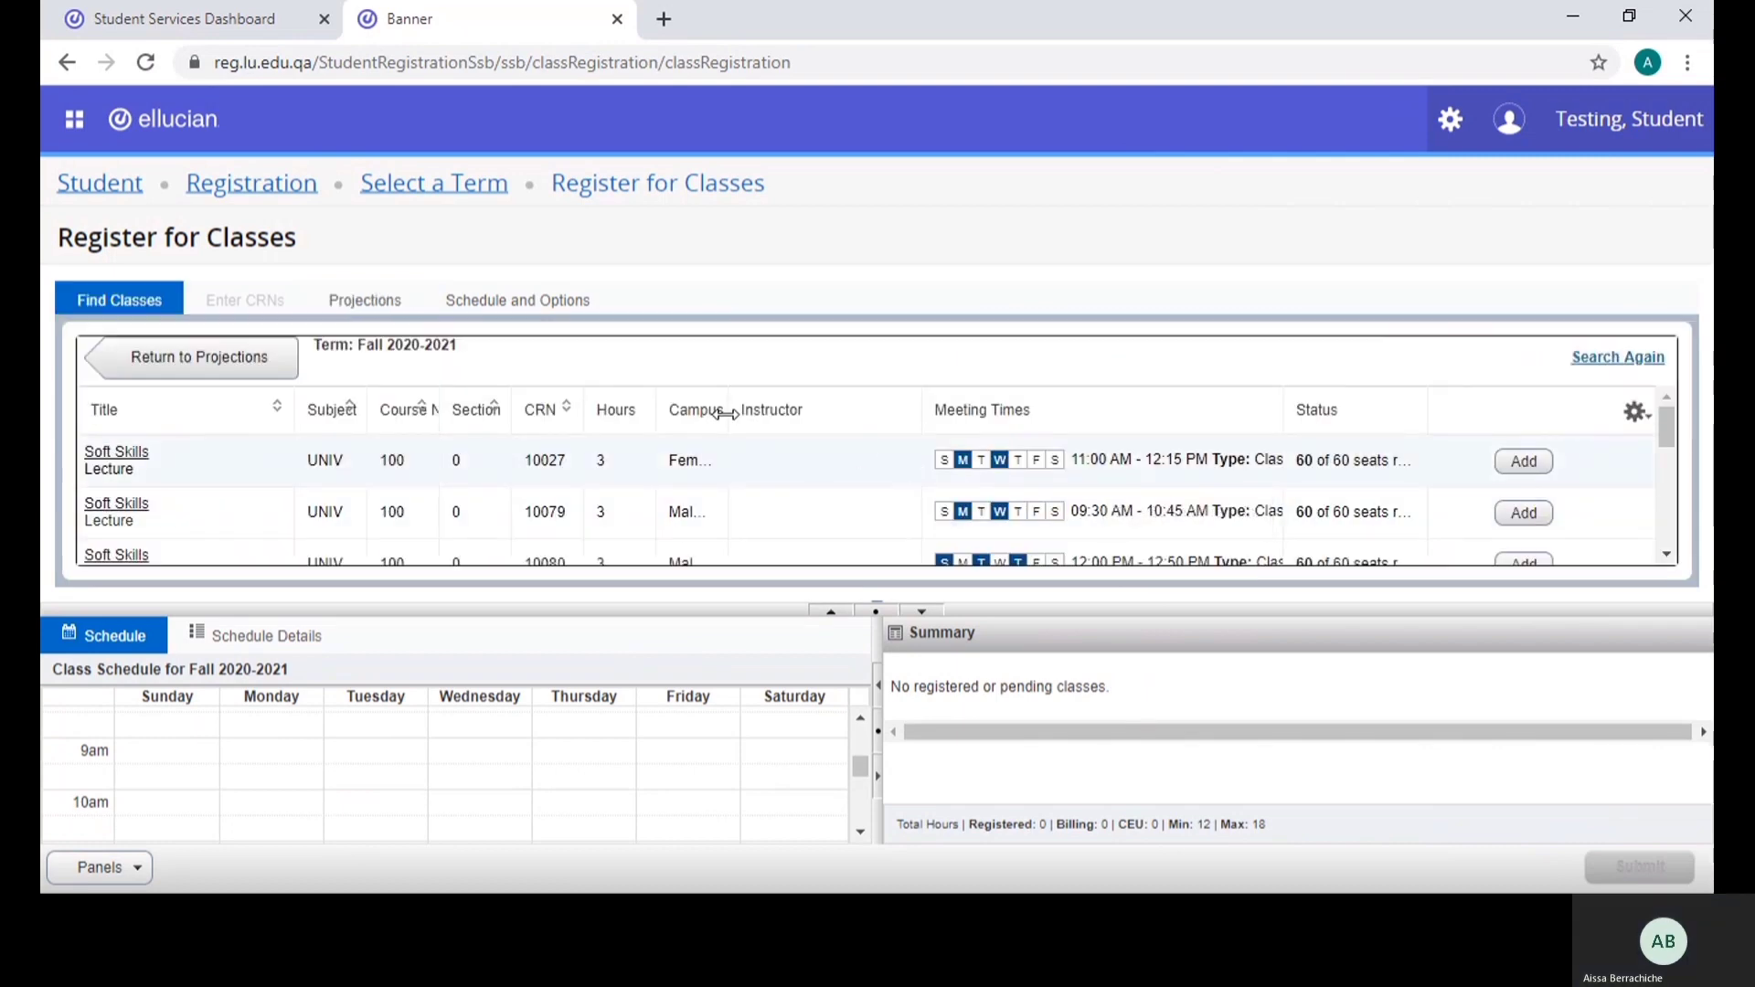
pyautogui.scroll(-1, 1263, 488)
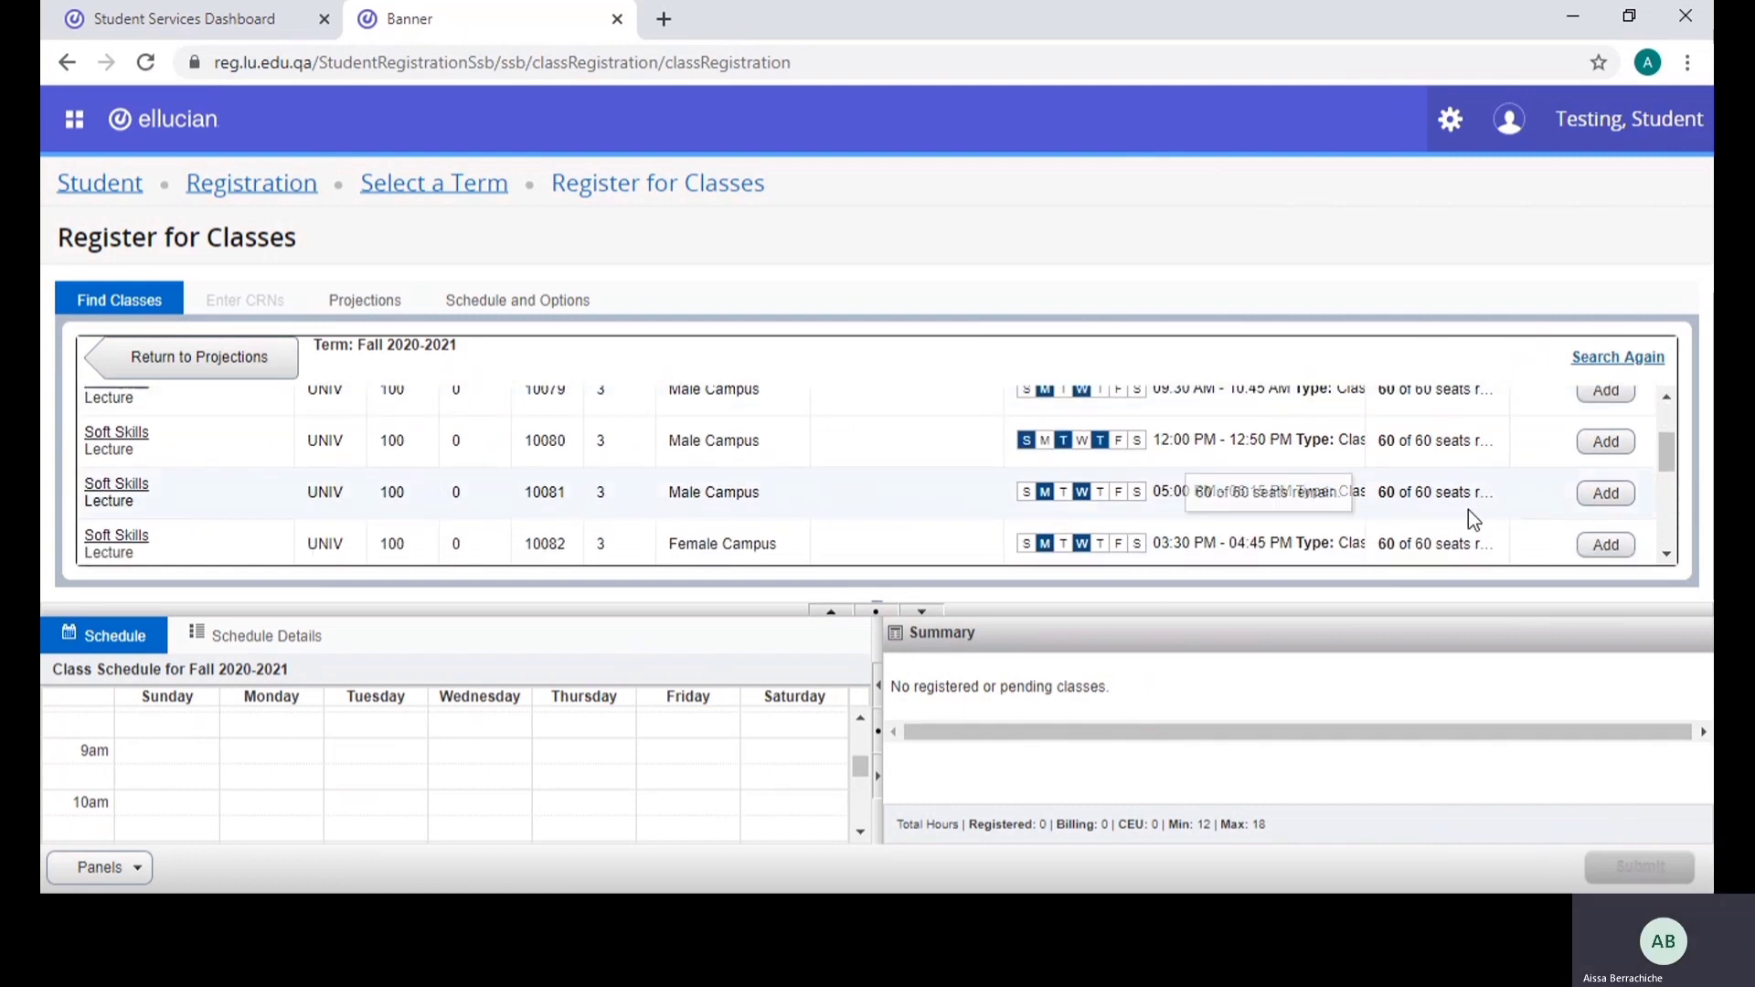
pyautogui.scroll(1, 1613, 437)
pyautogui.scroll(1, 1613, 448)
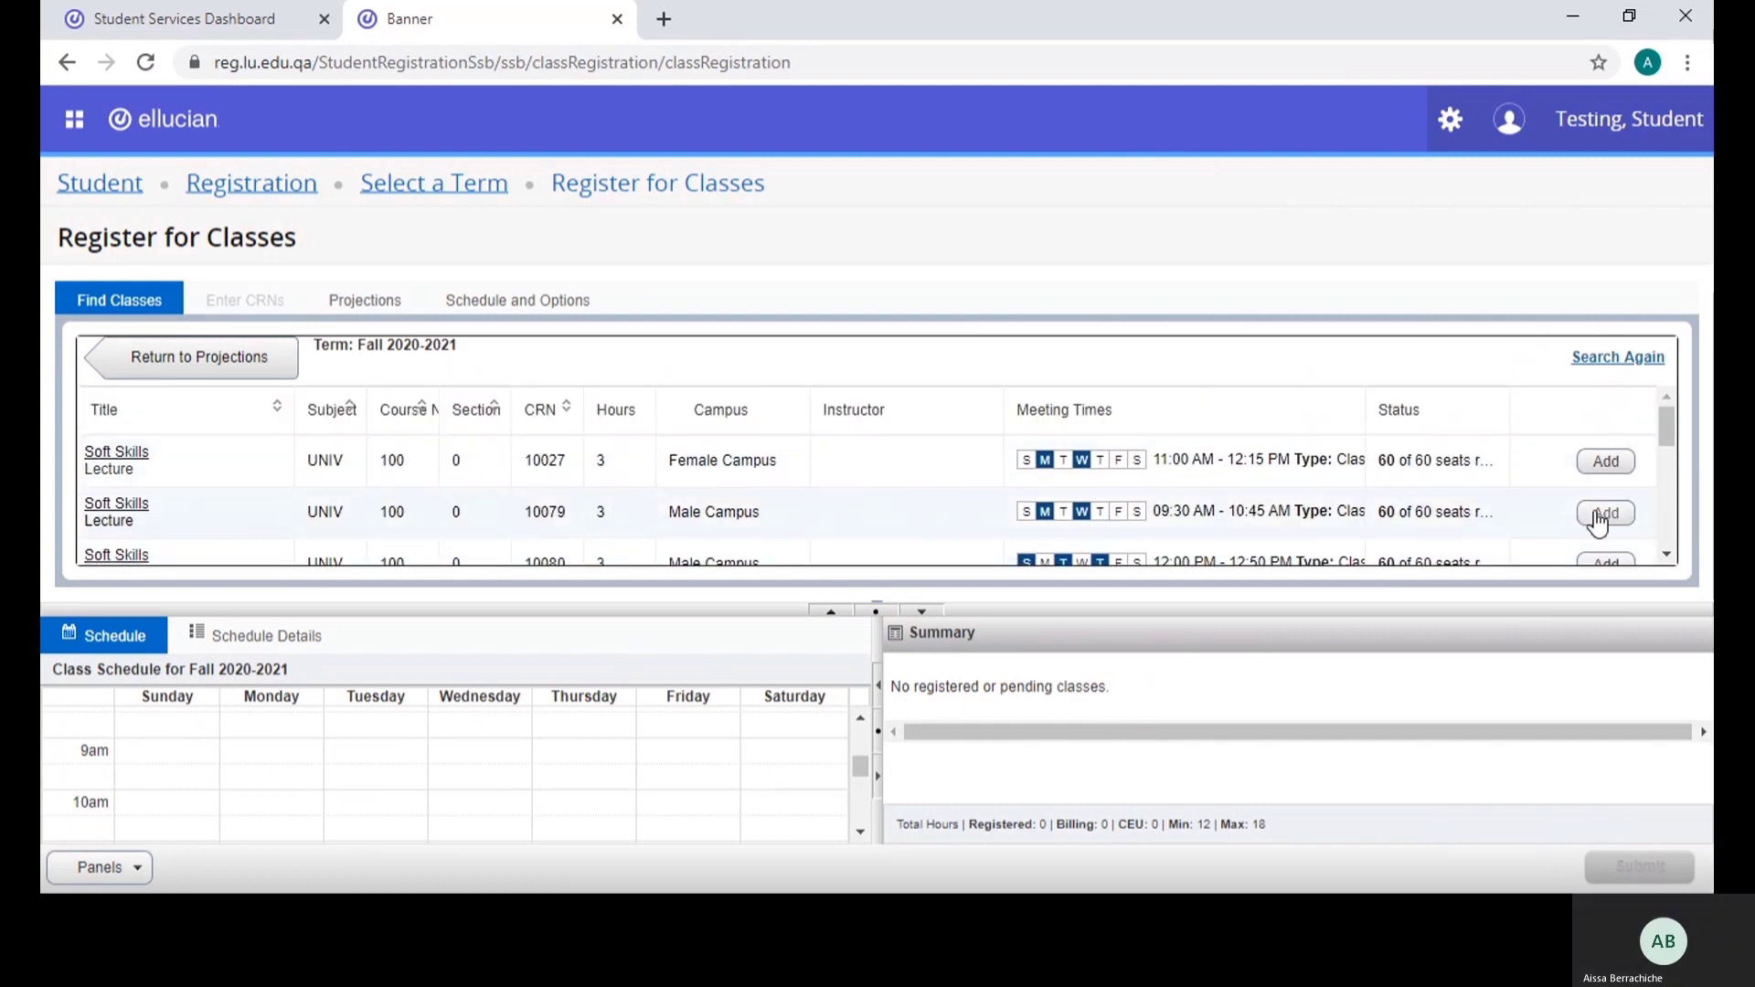
pyautogui.click(1599, 517)
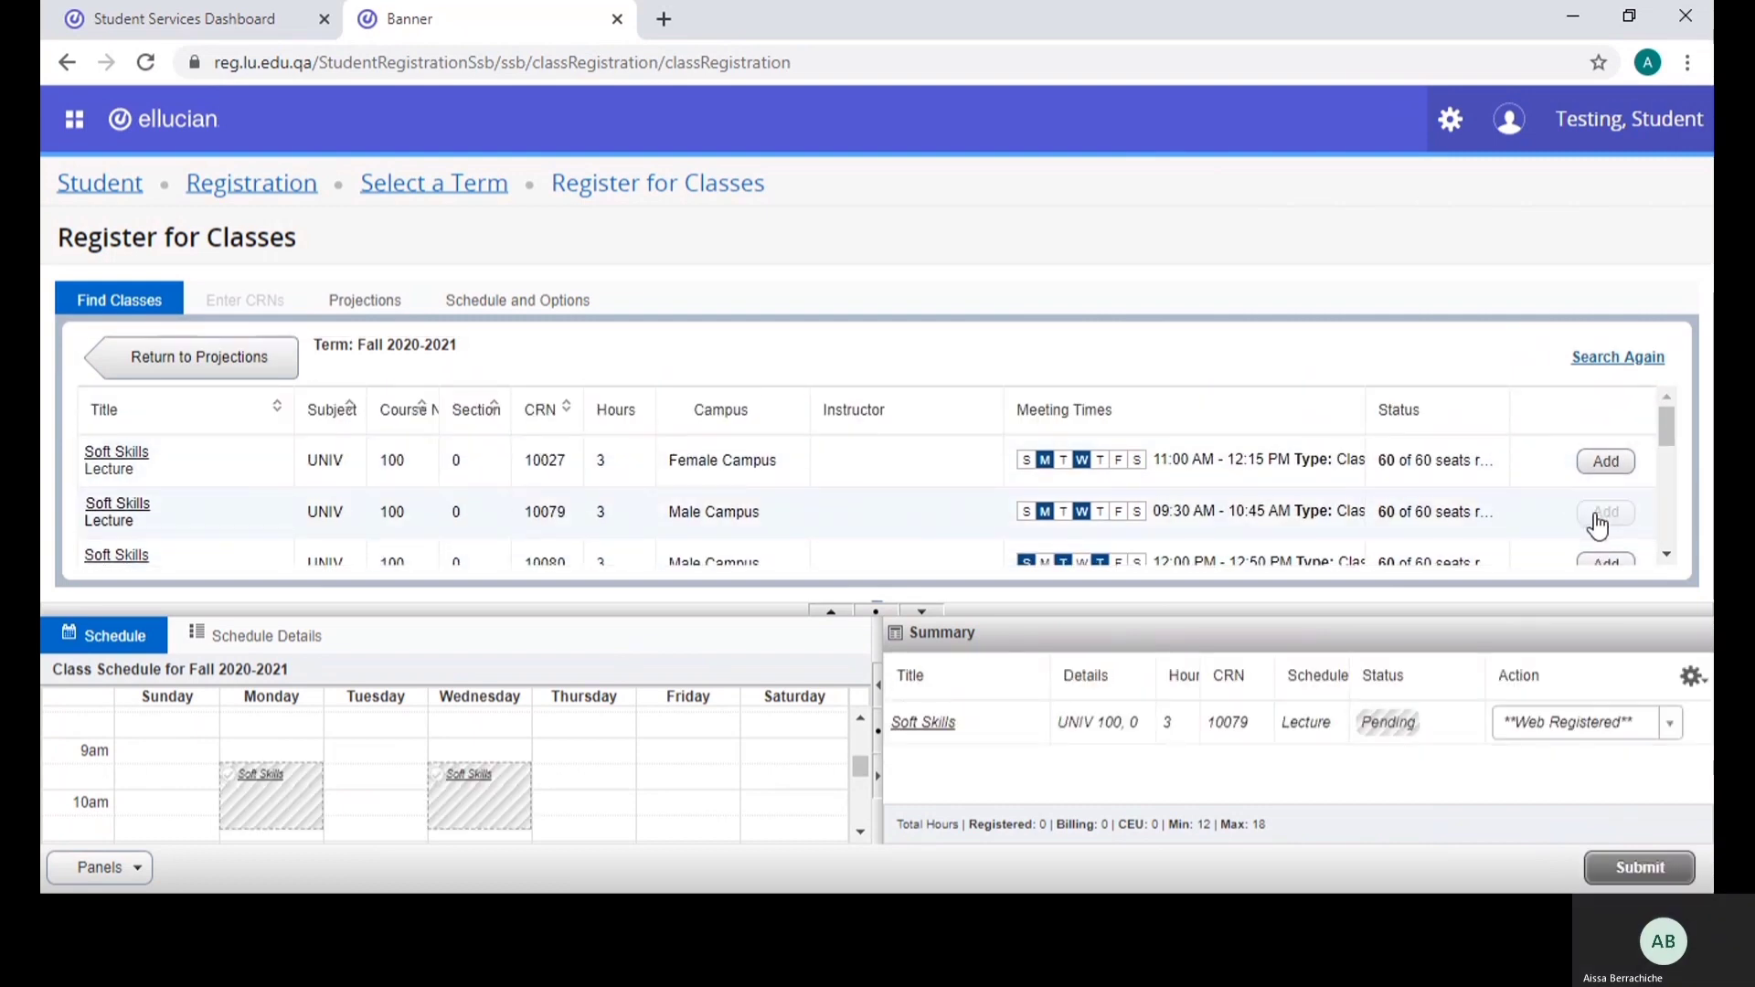
pyautogui.click(1627, 879)
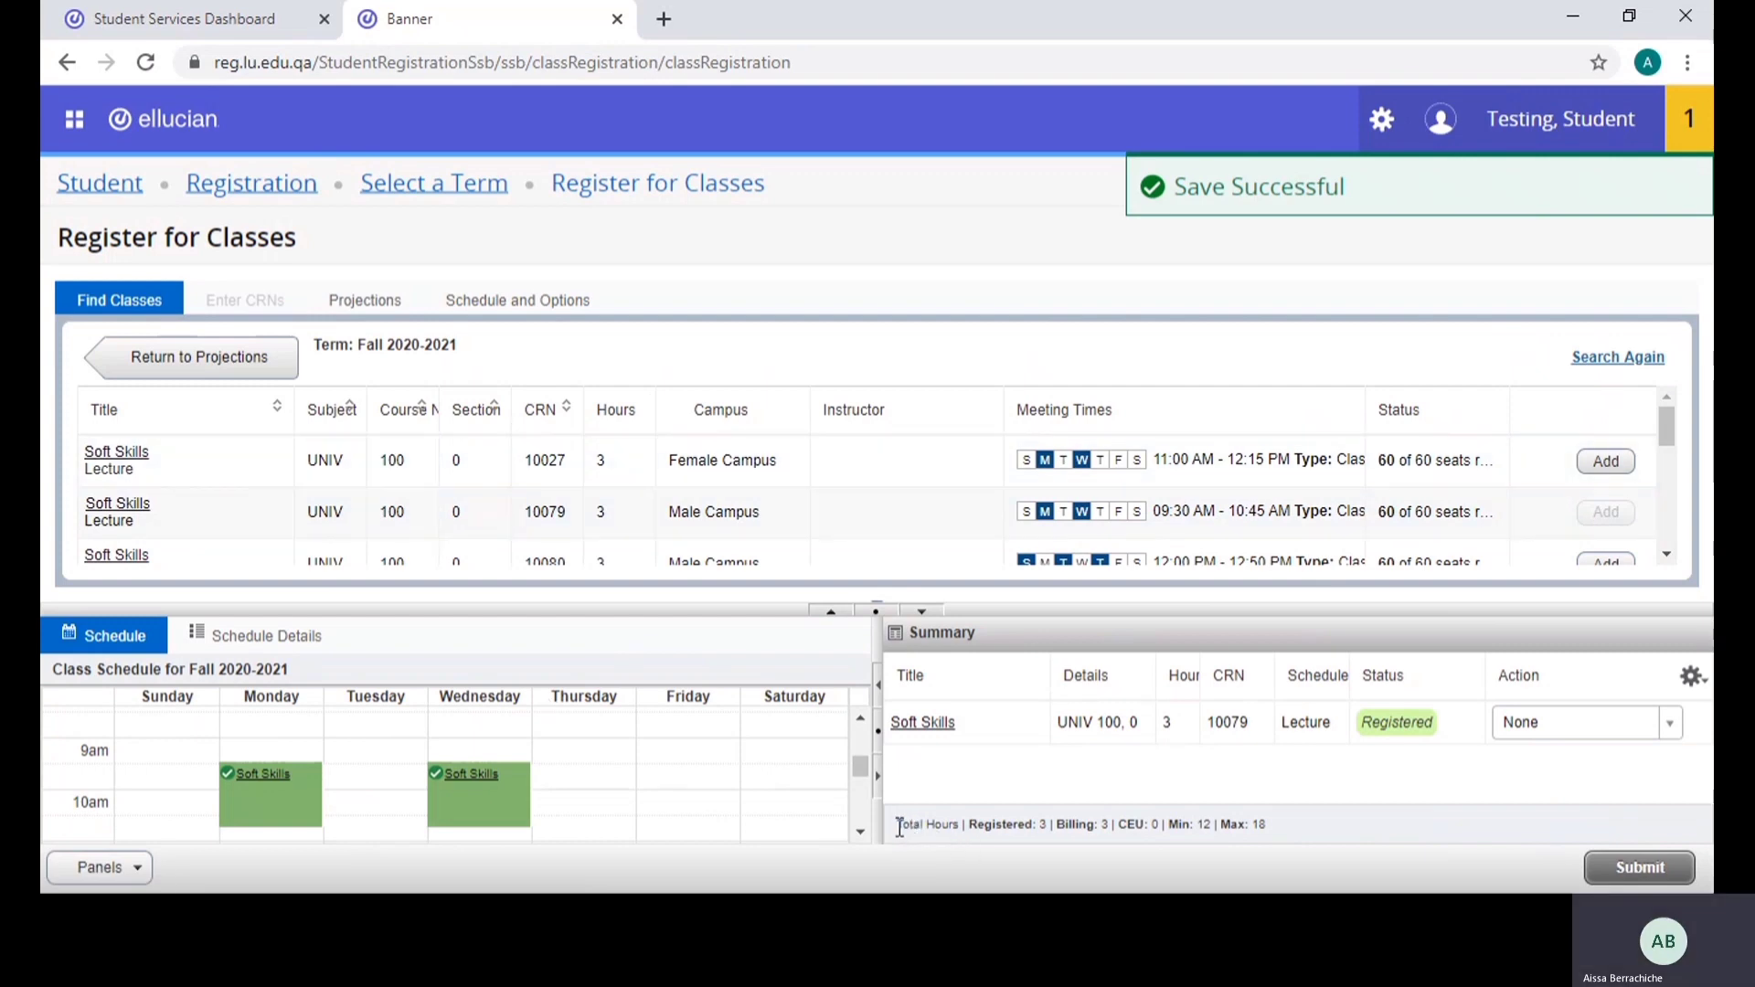
# Check the total registered hours and the minimum and maximum hours allowed in the summary
pyautogui.moveTo(897, 825); pyautogui.dragTo(1035, 827)
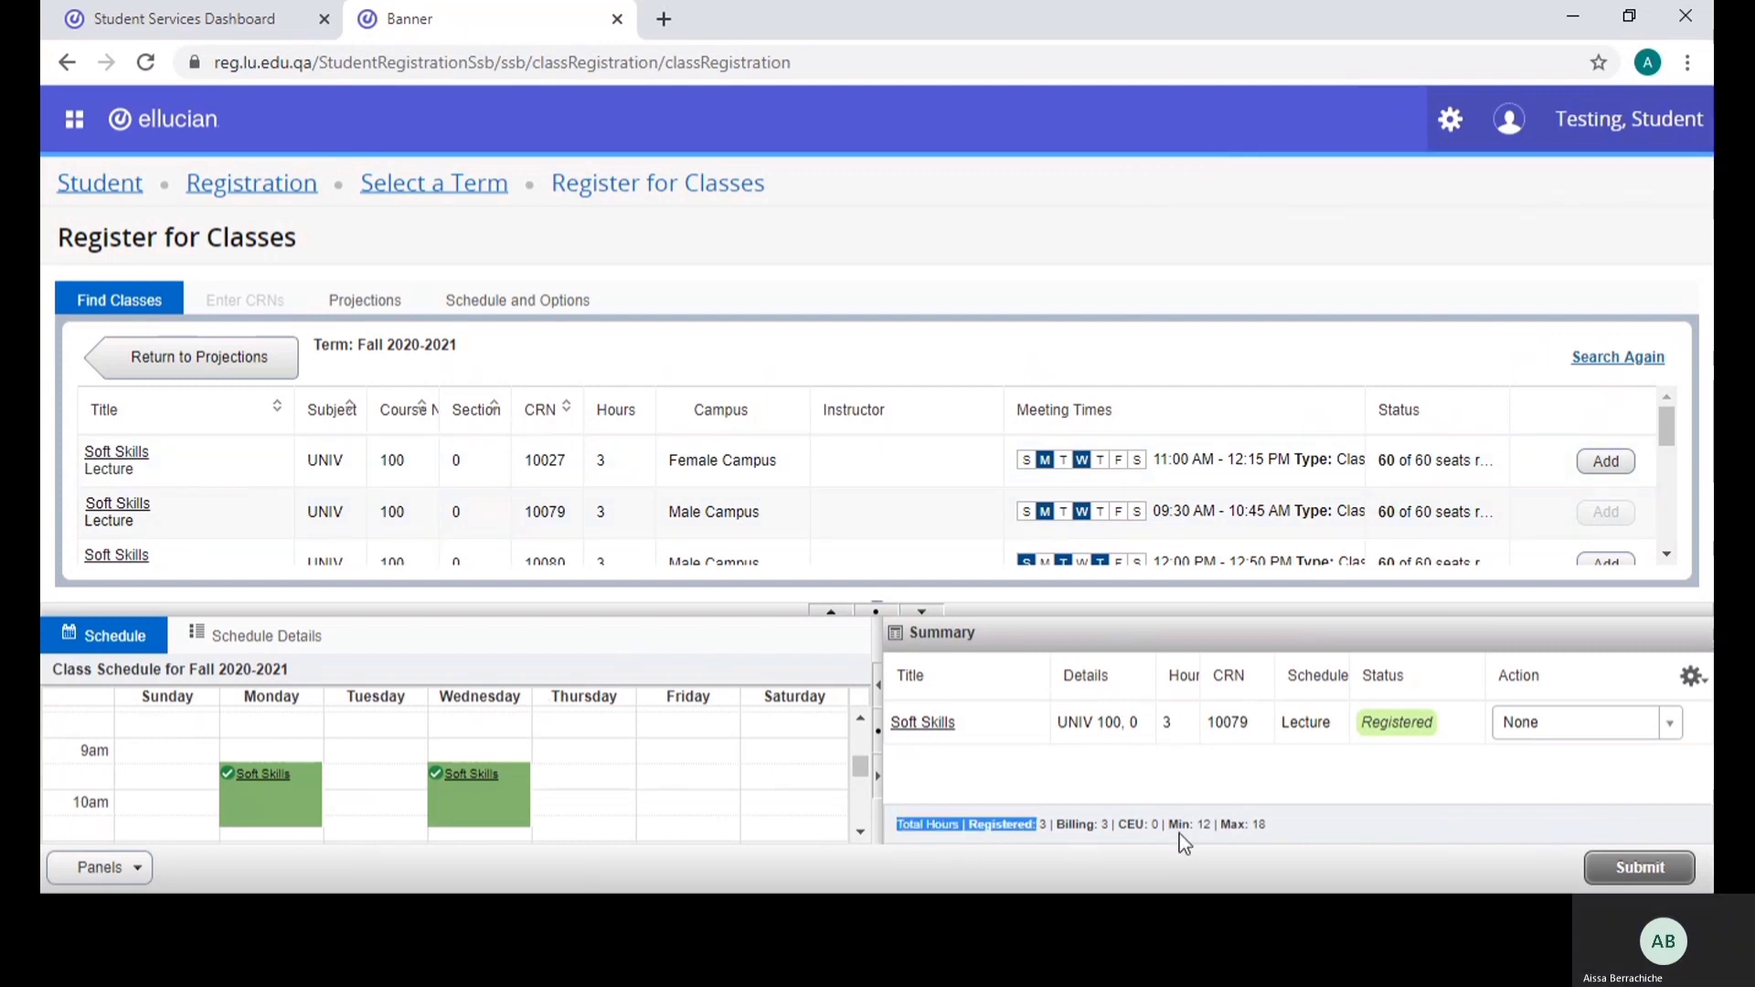
pyautogui.moveTo(1169, 825); pyautogui.dragTo(1269, 835)
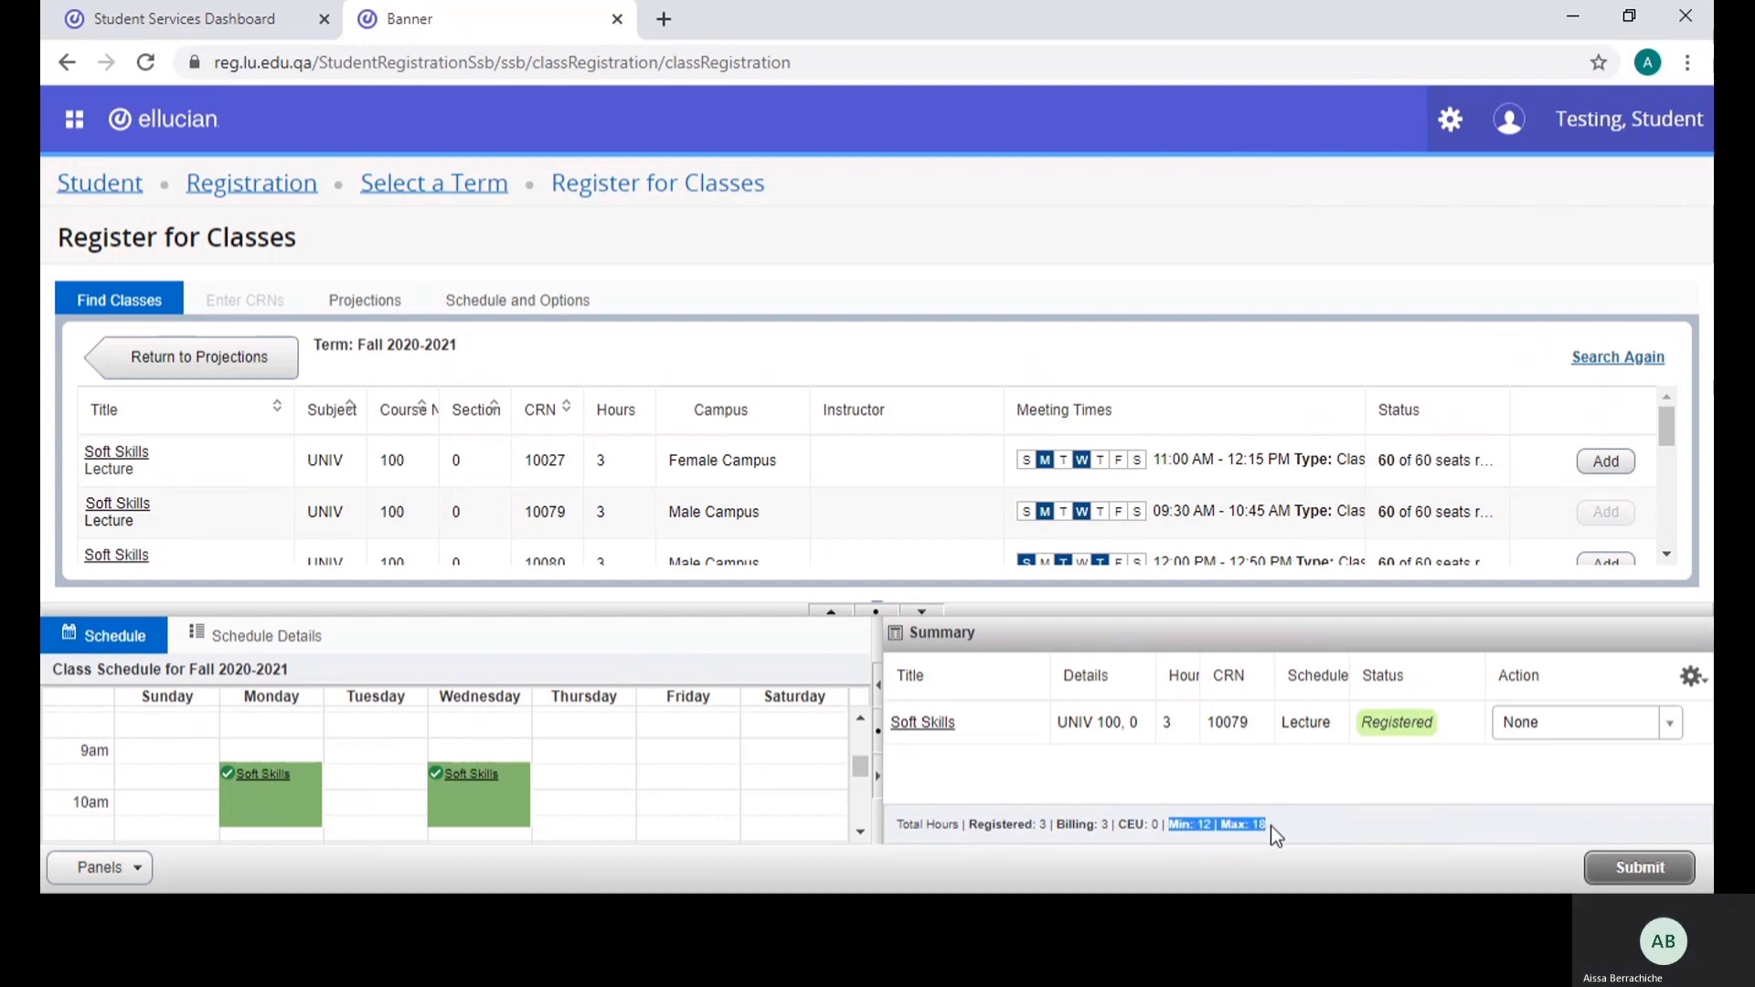
pyautogui.click(1227, 839)
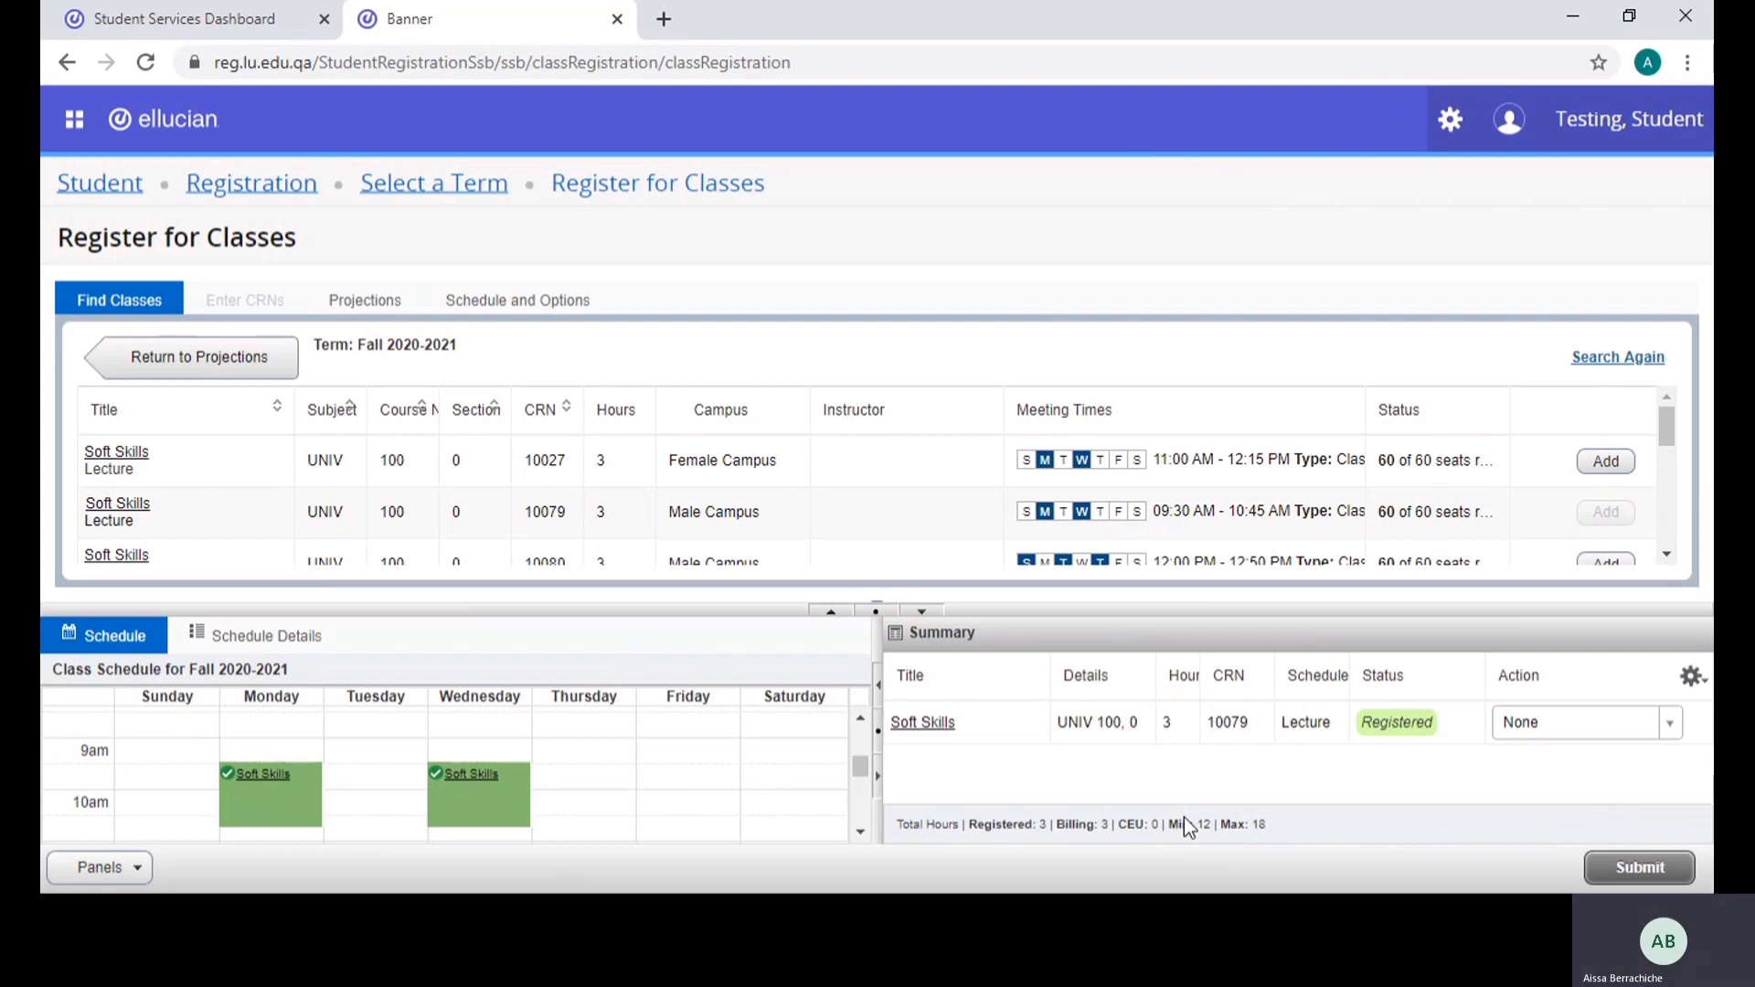
# From the projected courses, add the Culture and Society section with CRN 10090 and submit the registration
pyautogui.click(171, 361)
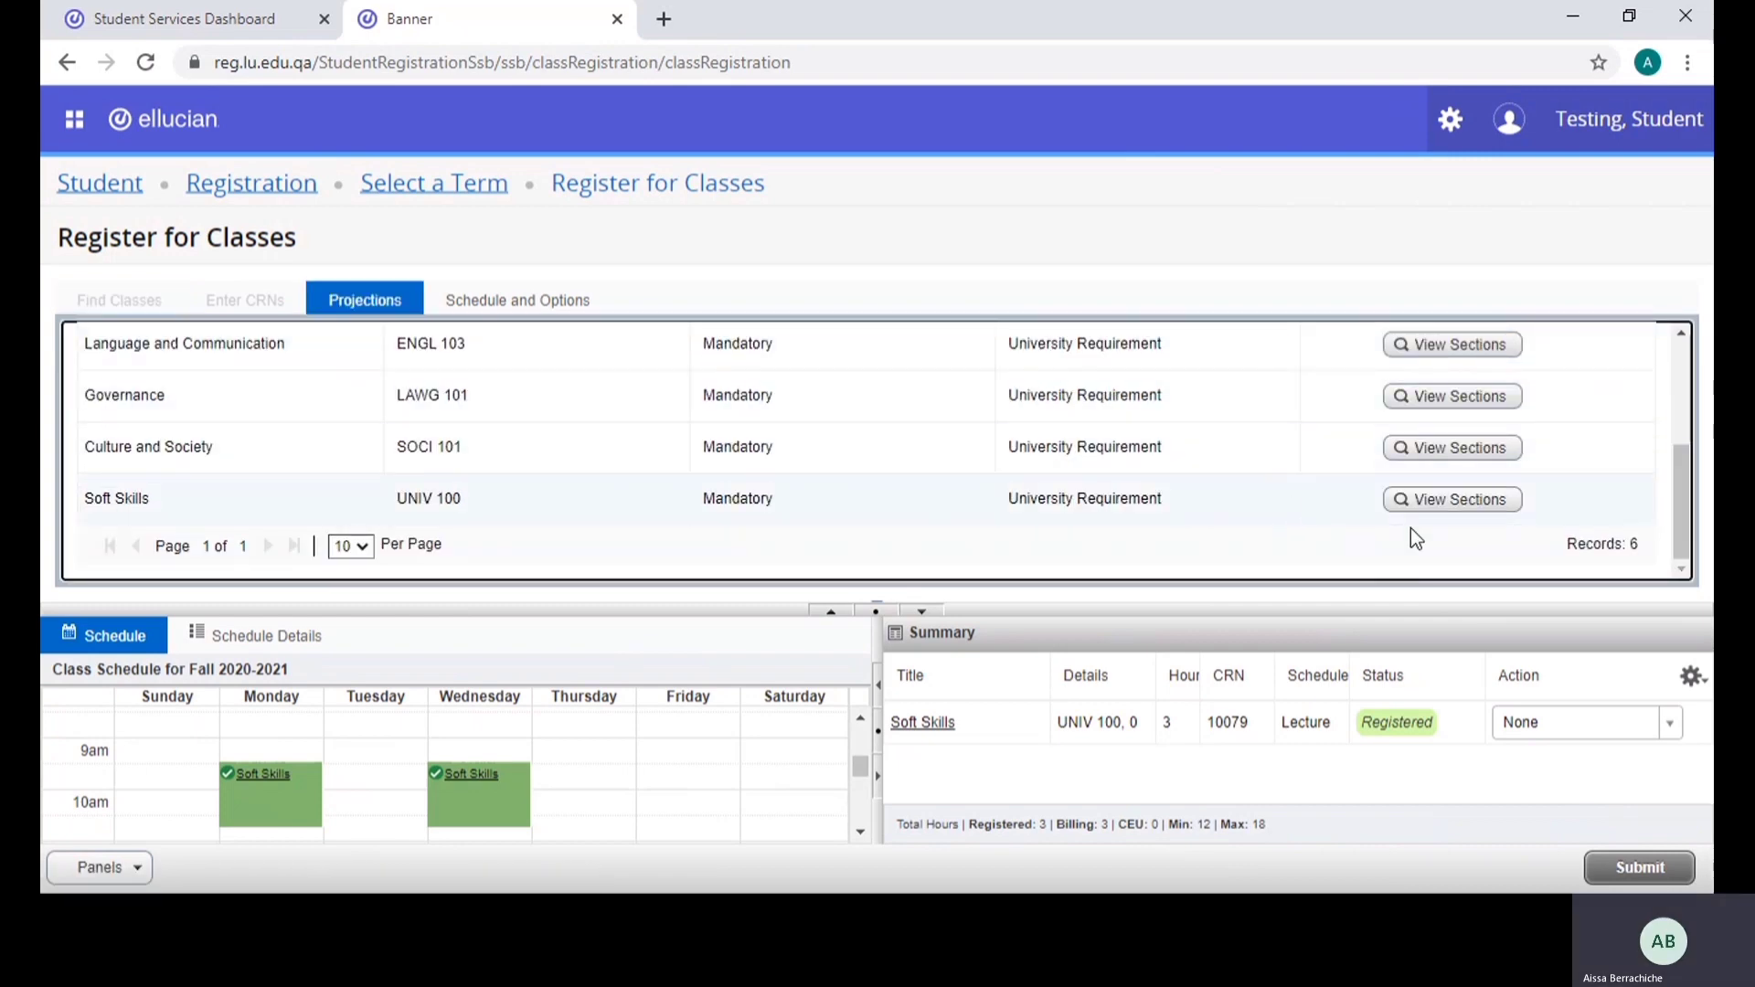
pyautogui.click(1462, 448)
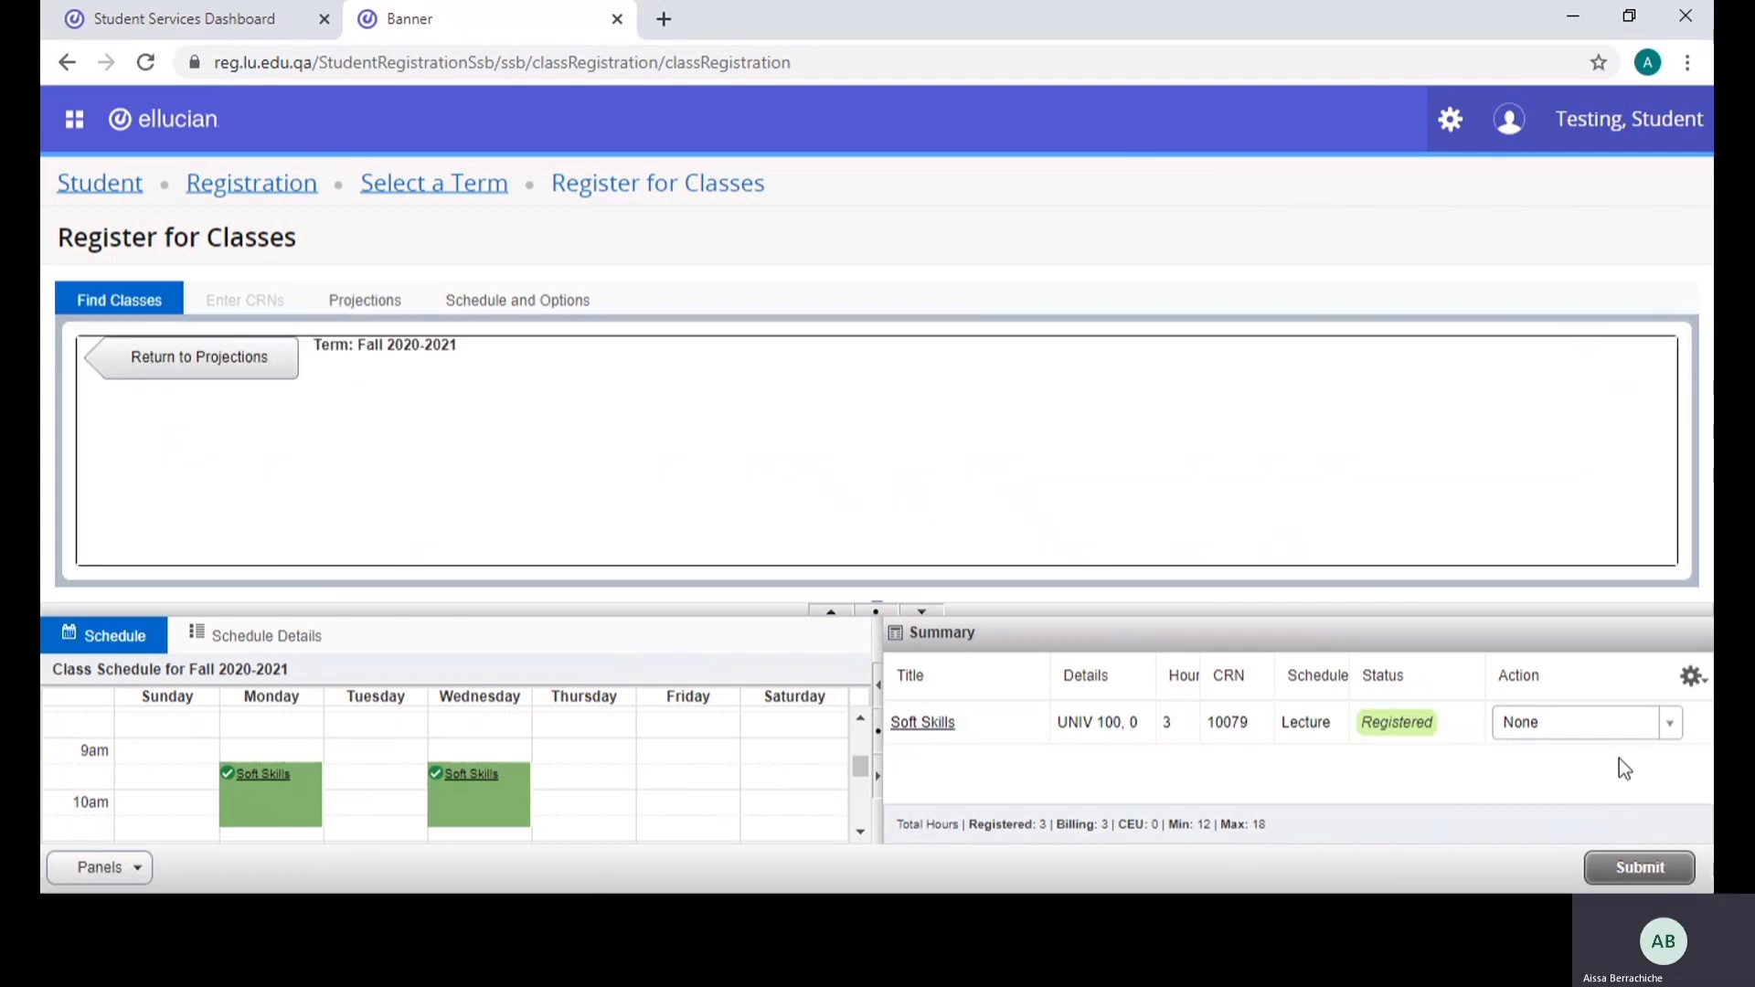
pyautogui.scroll(-3, 1188, 457)
pyautogui.scroll(-2, 1188, 493)
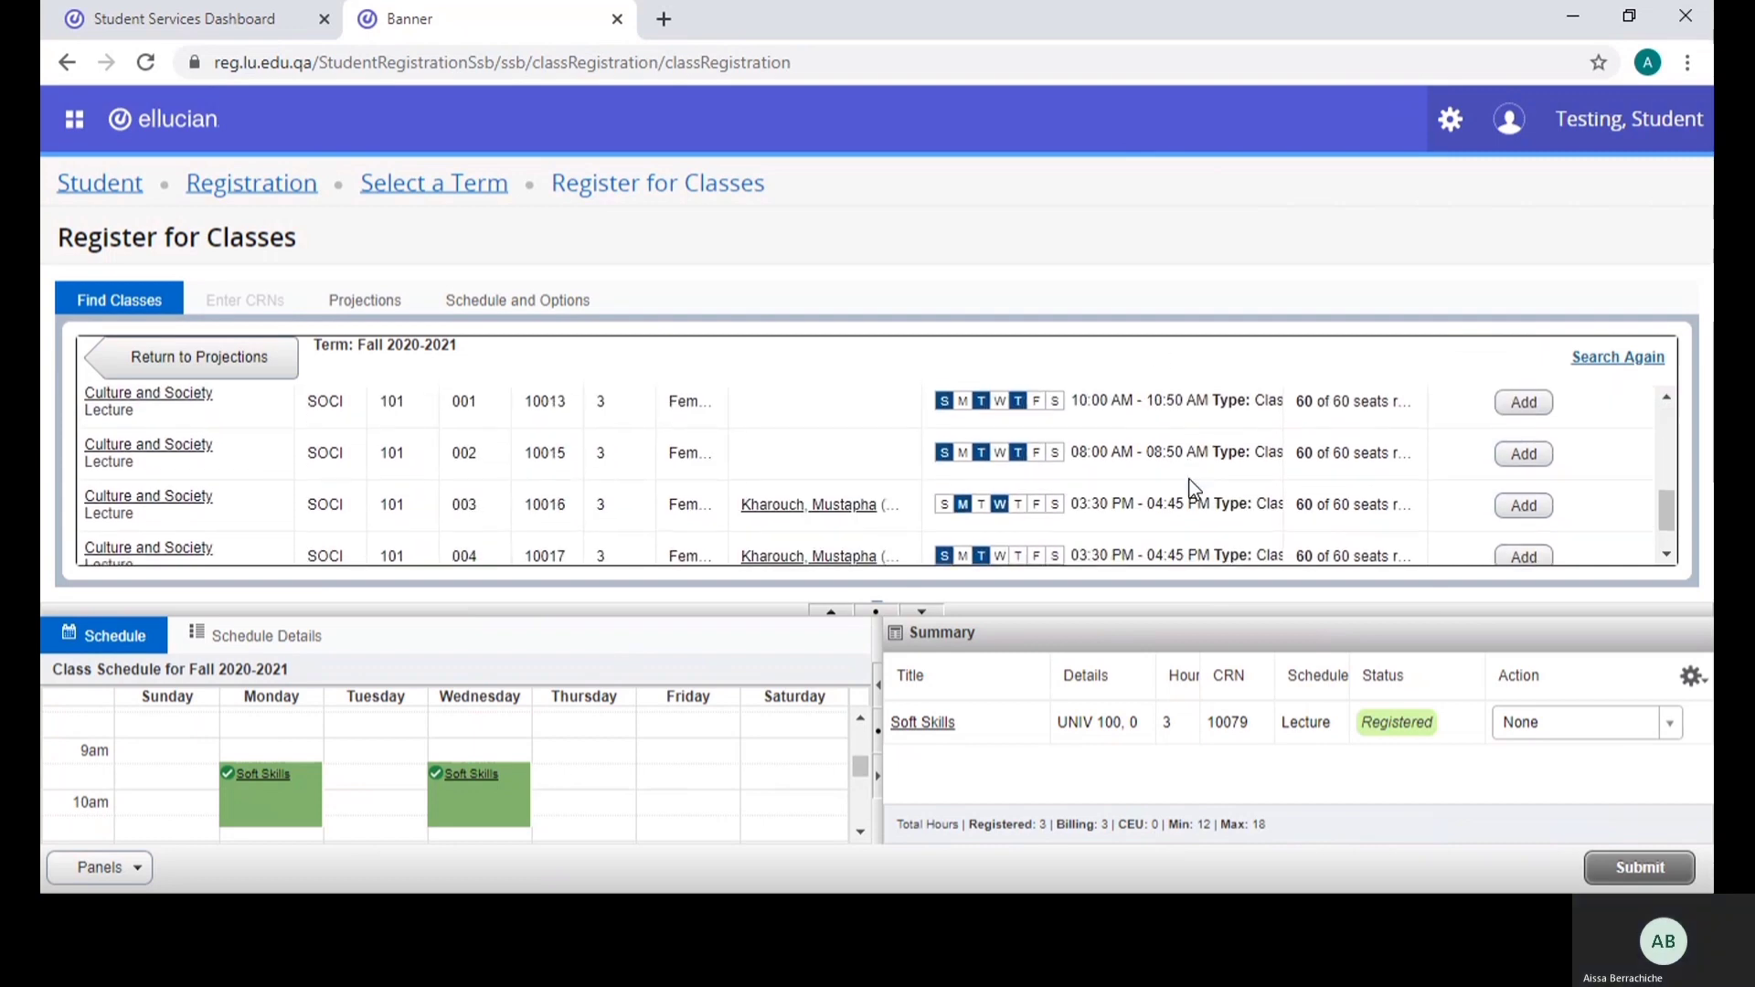
pyautogui.scroll(1, 1188, 512)
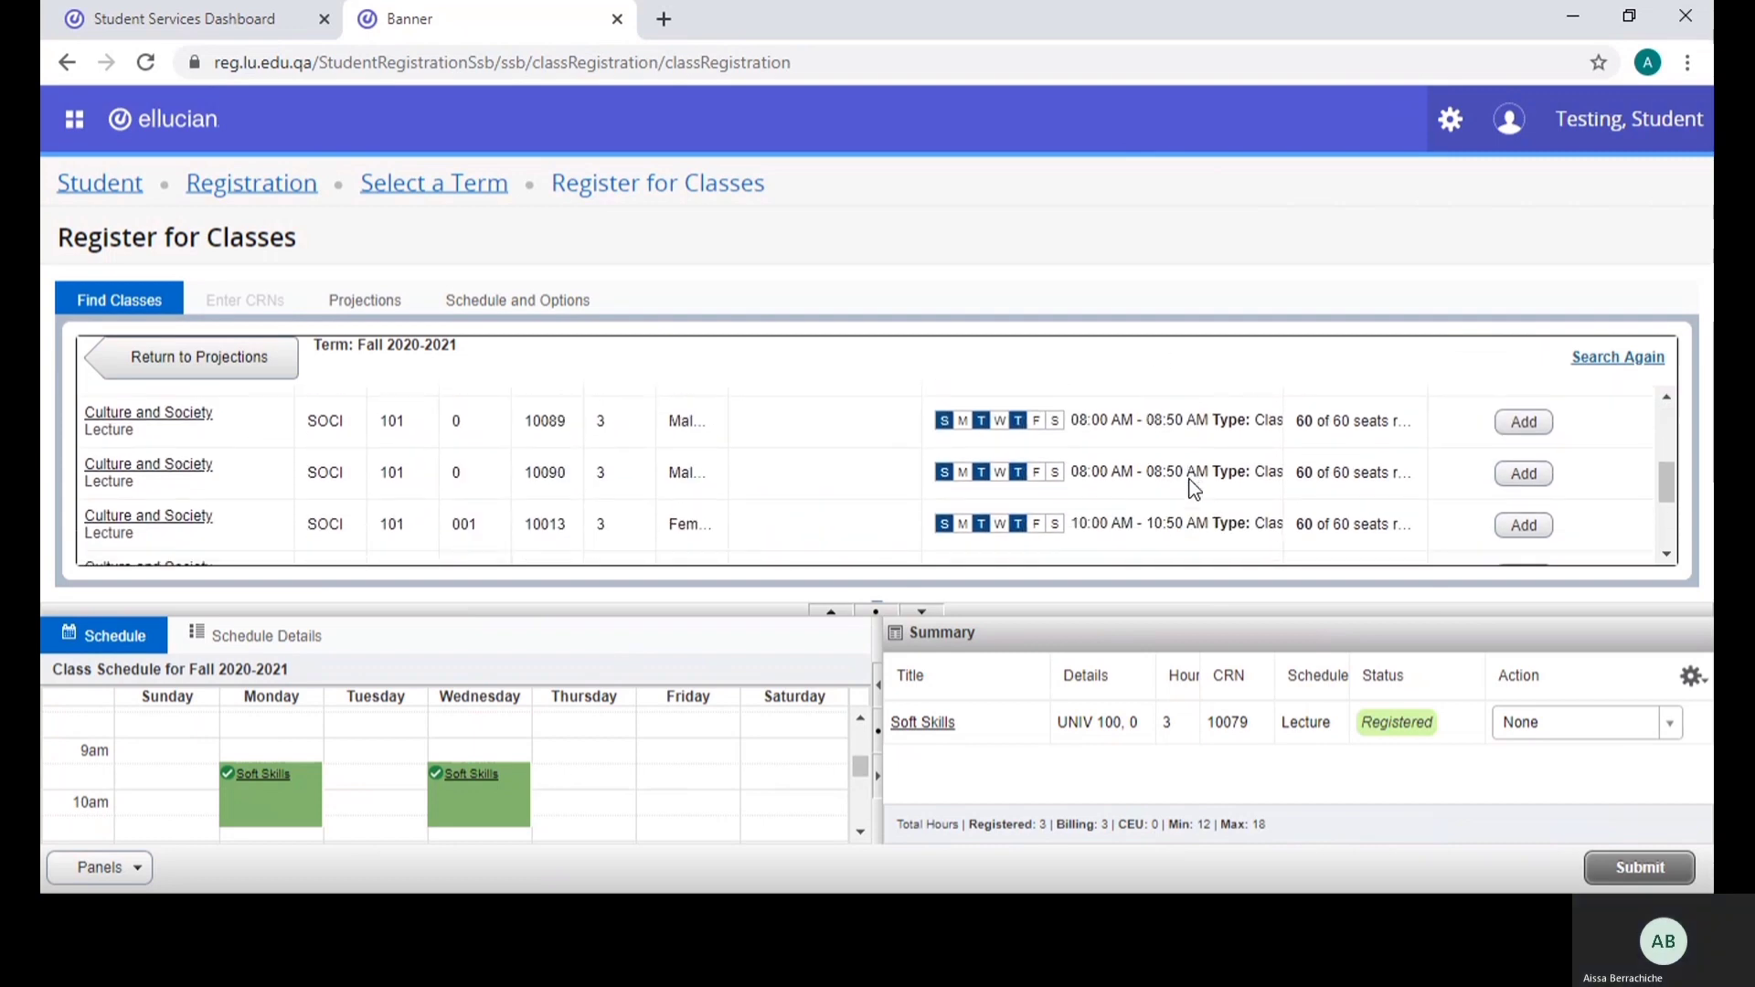
pyautogui.click(1525, 475)
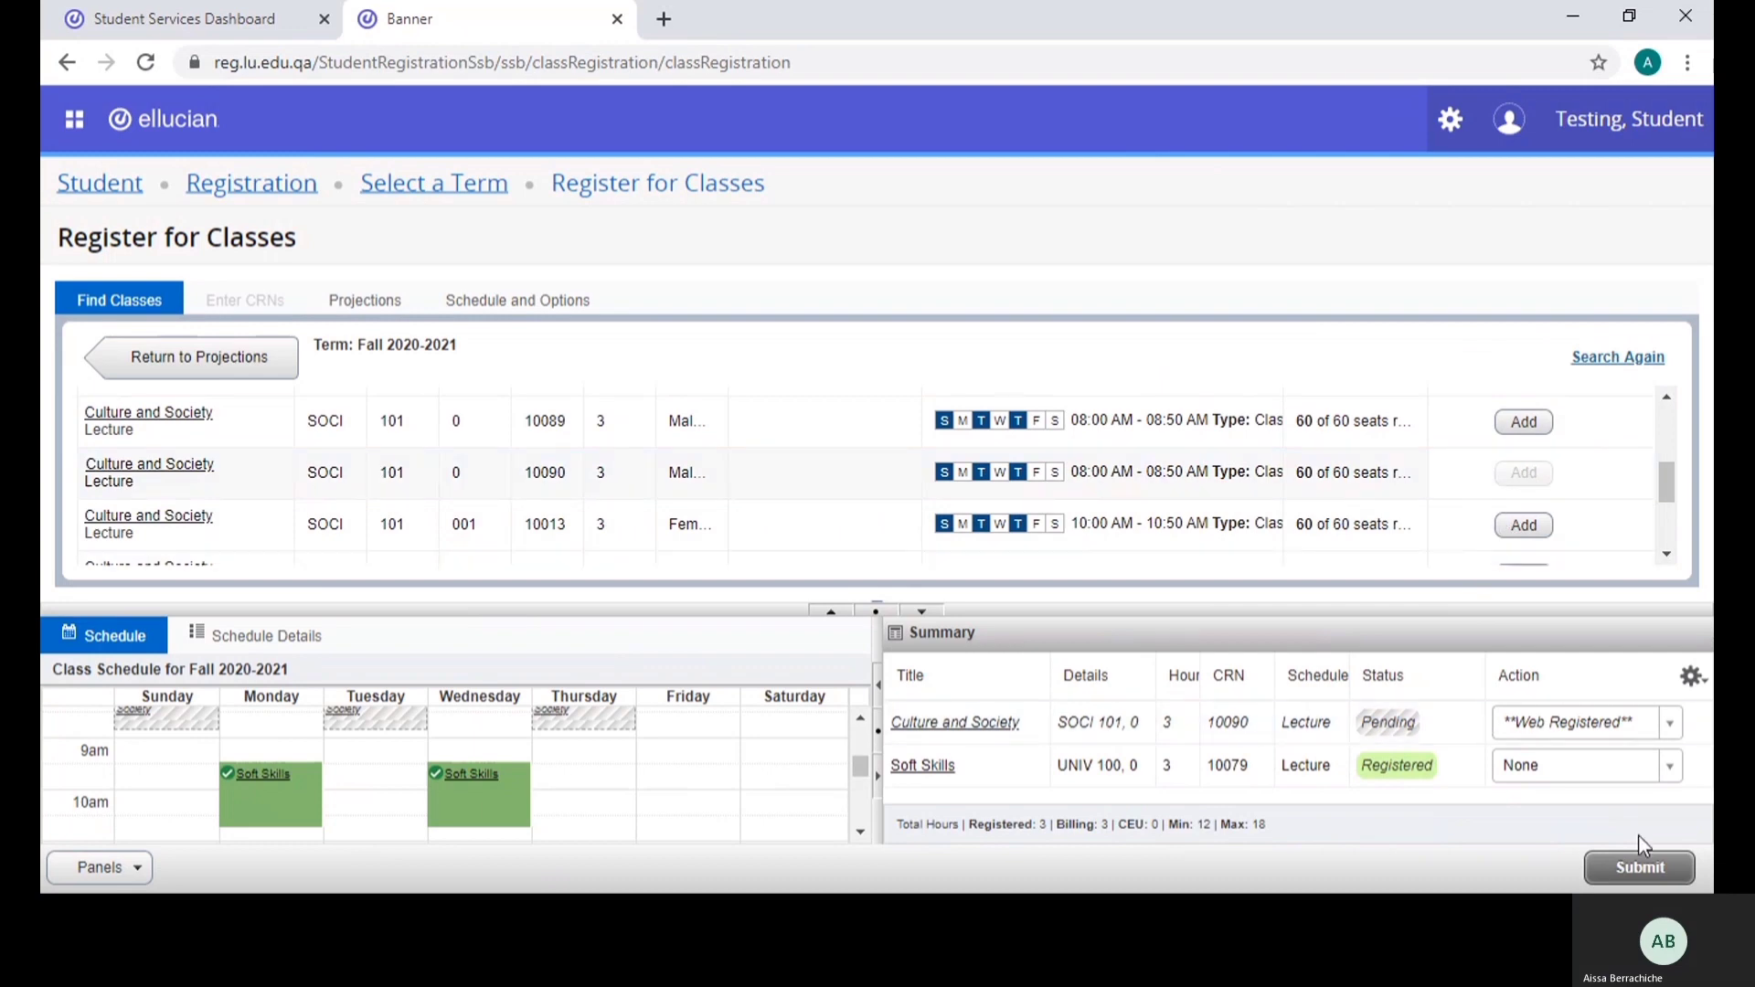
pyautogui.click(1639, 868)
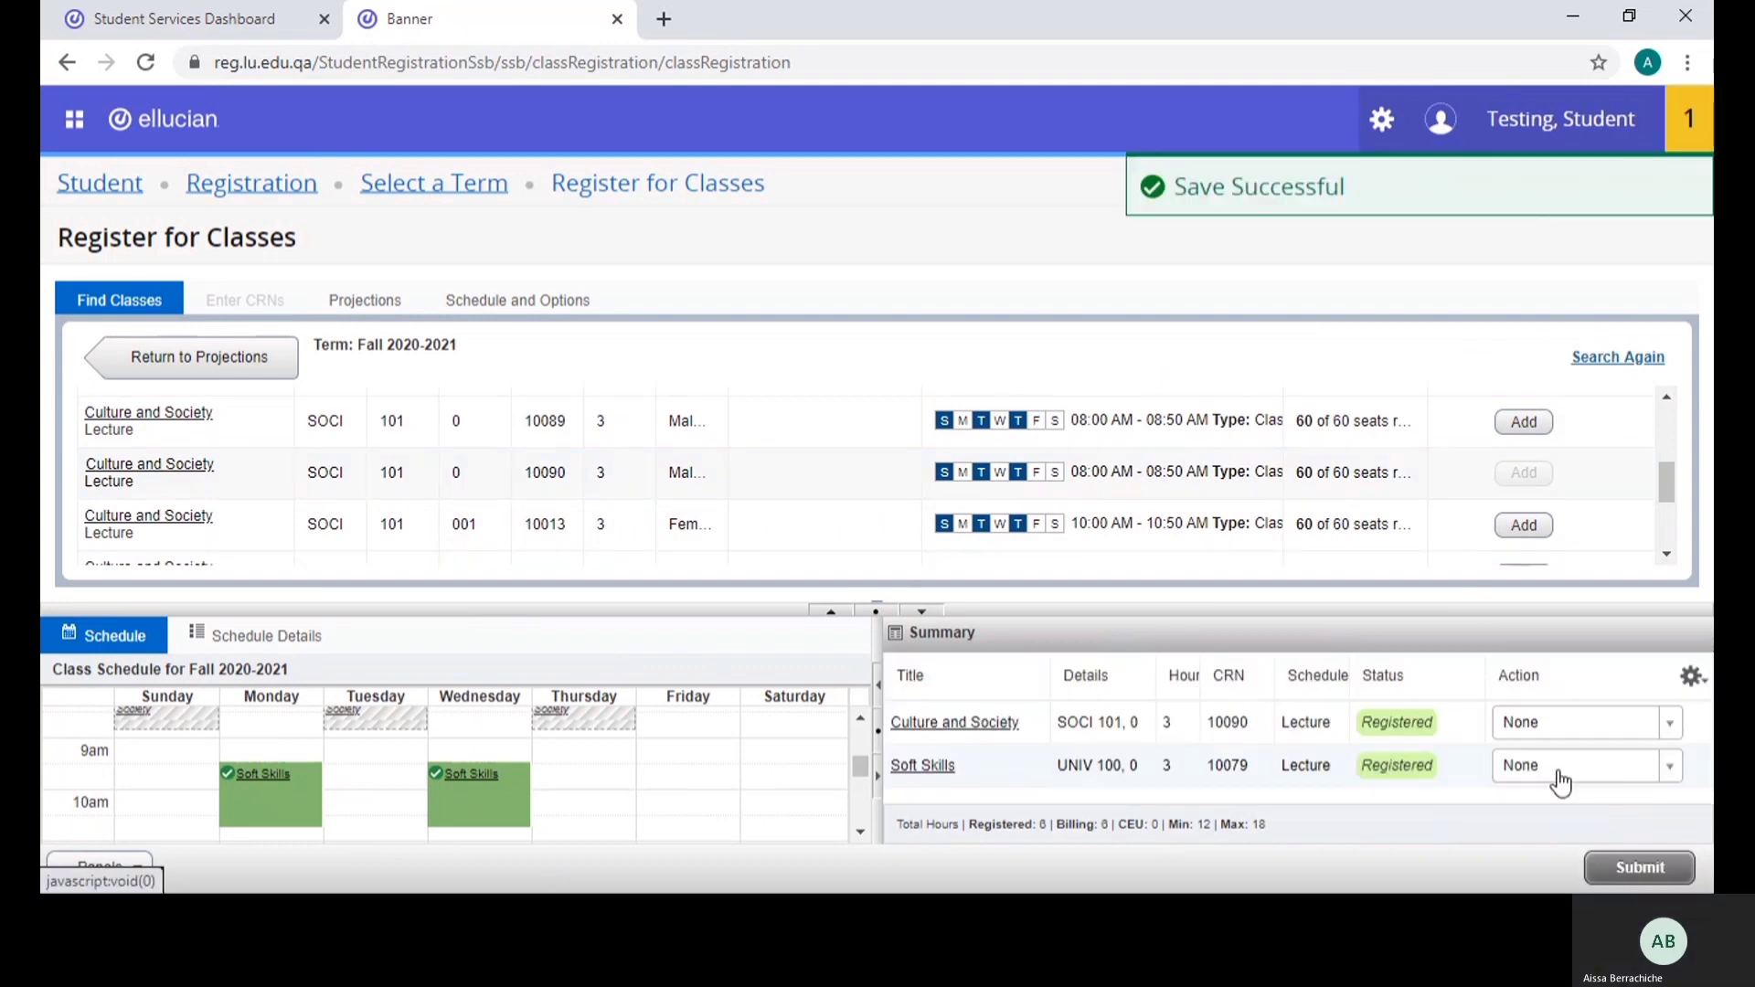
# Check where the Culture and Society and Soft Skills classes fall in the weekly schedule
pyautogui.scroll(3, 574, 781)
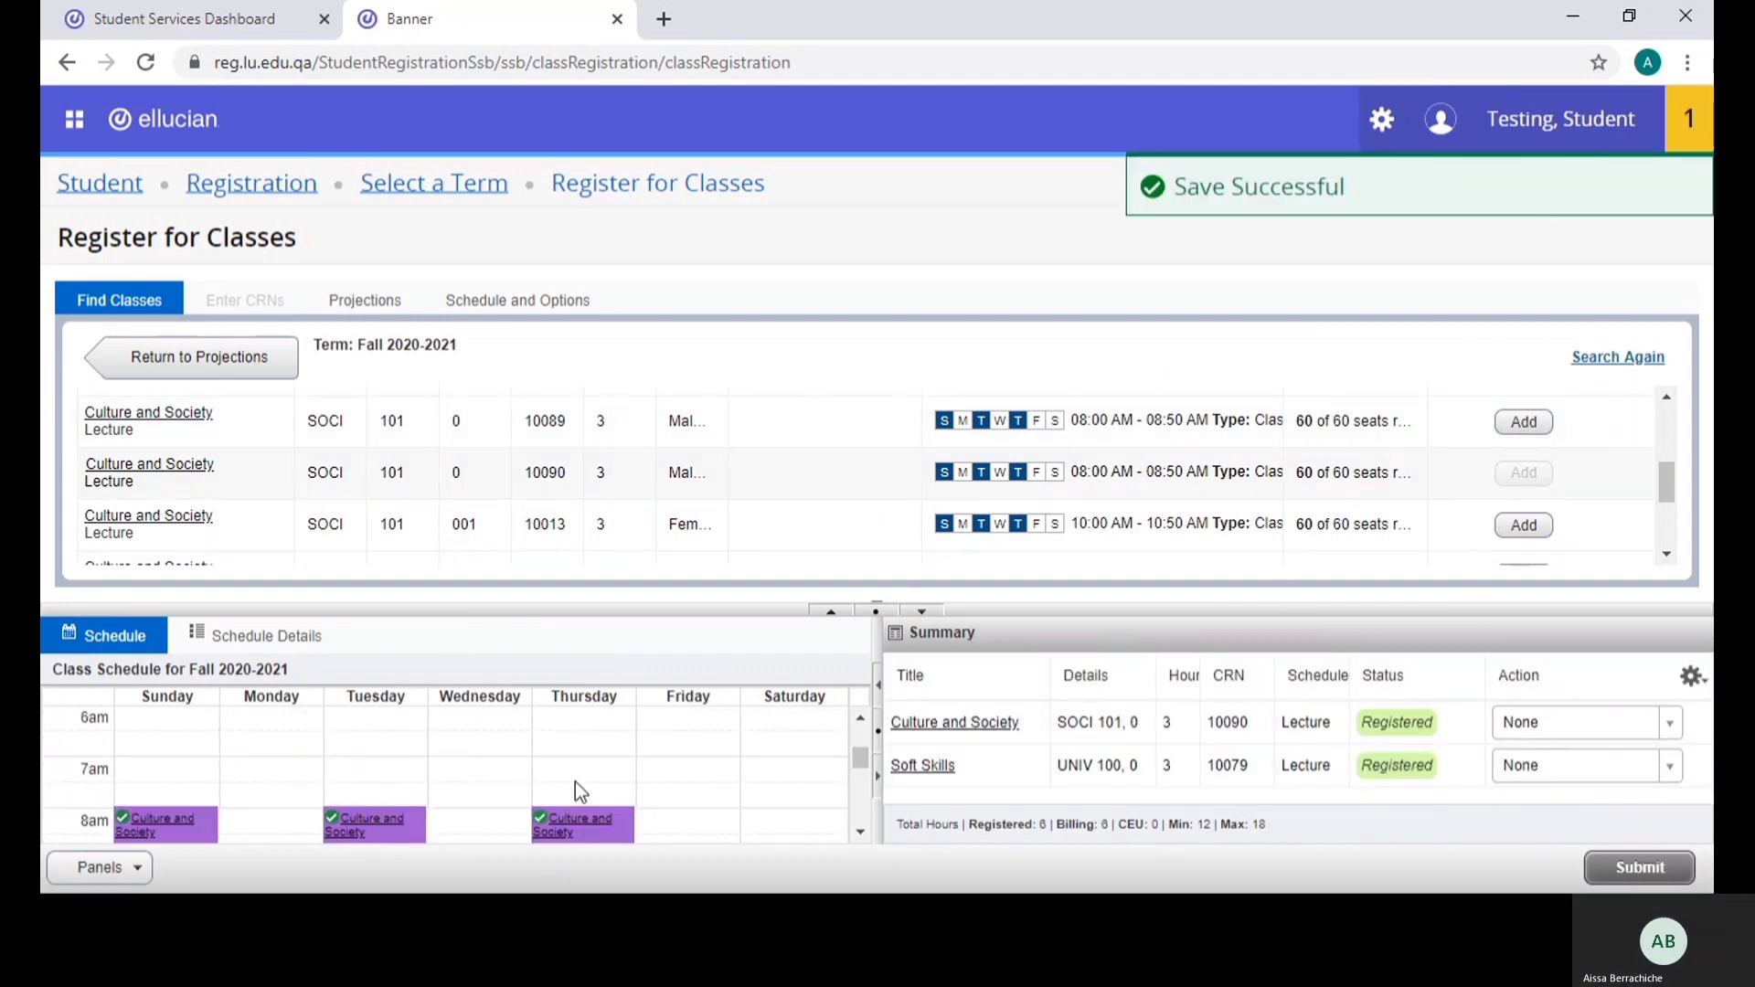
pyautogui.scroll(-3, 574, 780)
pyautogui.scroll(3, 574, 781)
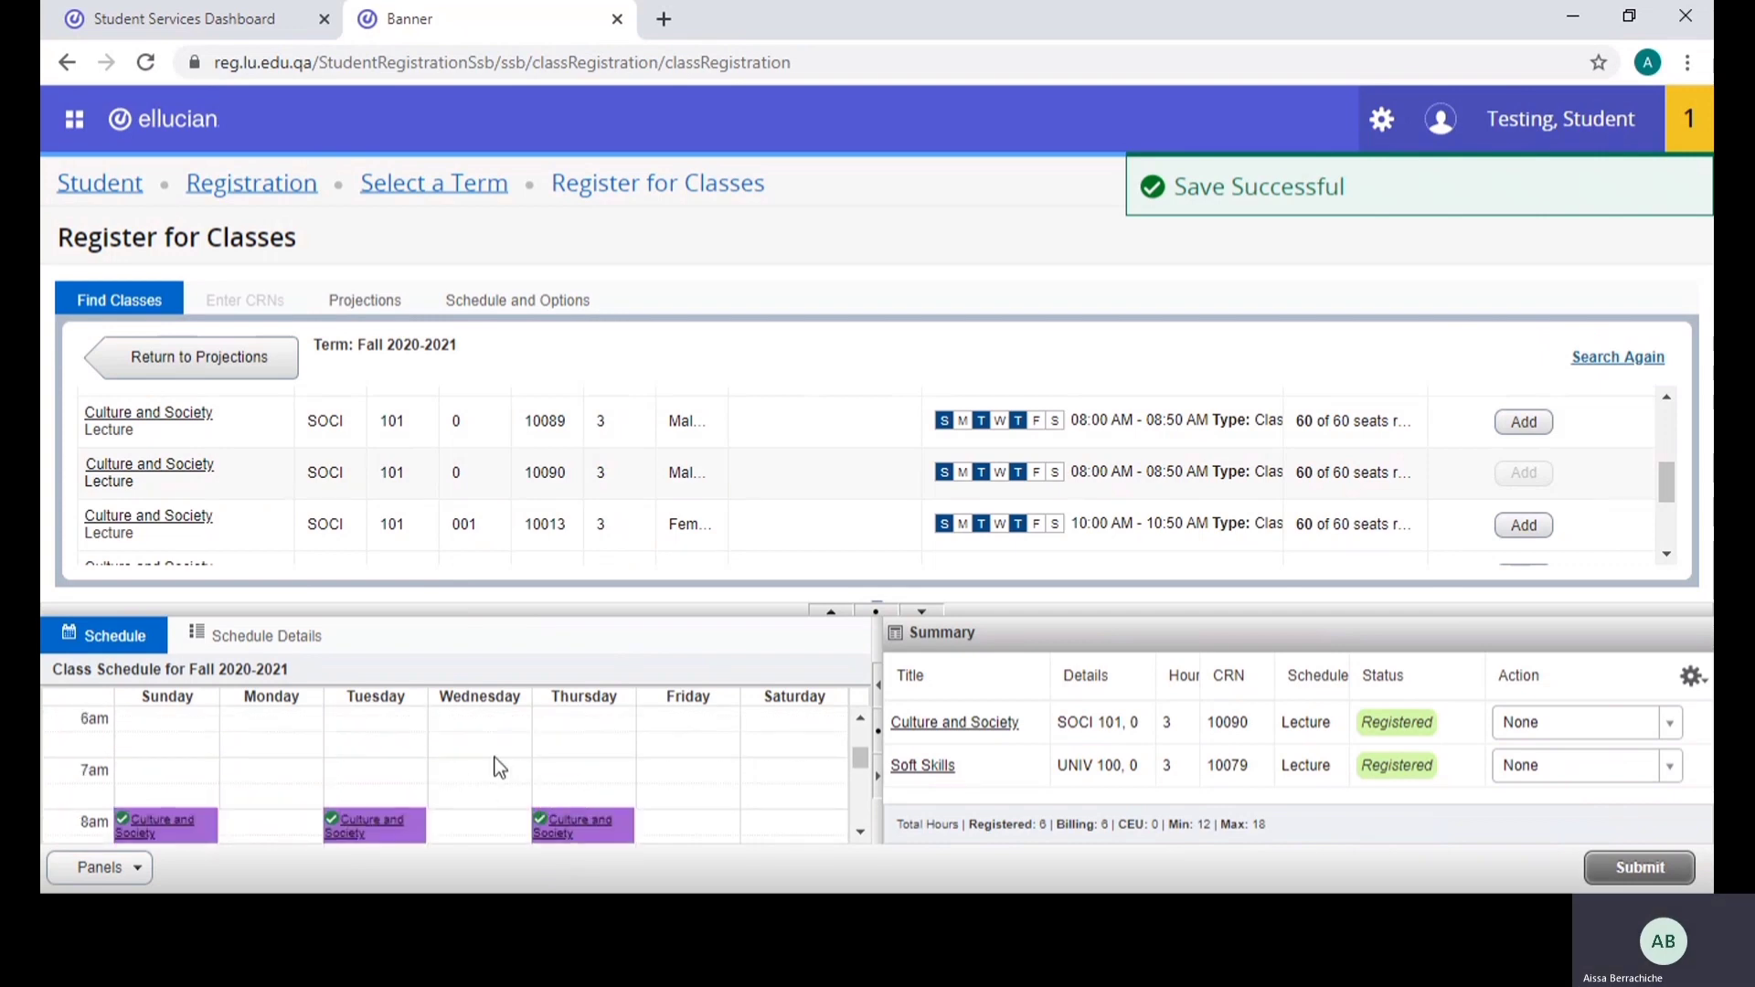
pyautogui.click(856, 832)
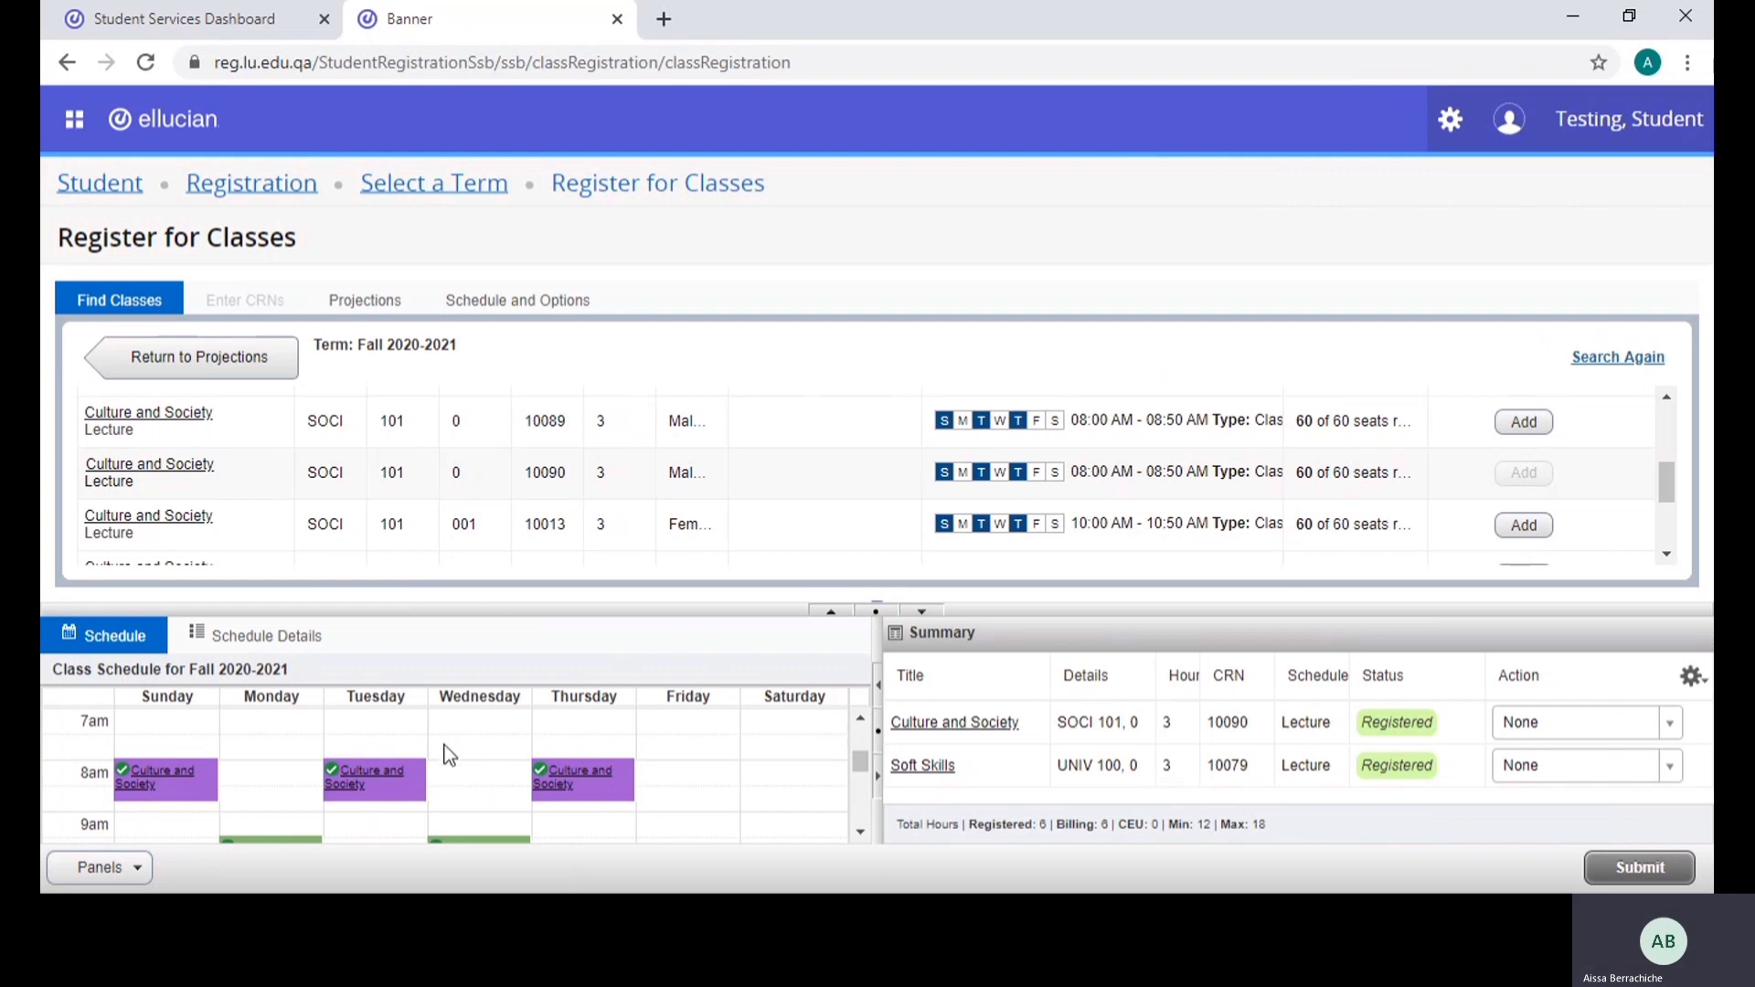
# Open the English I sections from the projected courses, narrow the Instructor column, and examine meeting times and status for time conflicts
pyautogui.click(225, 364)
pyautogui.scroll(2, 1077, 494)
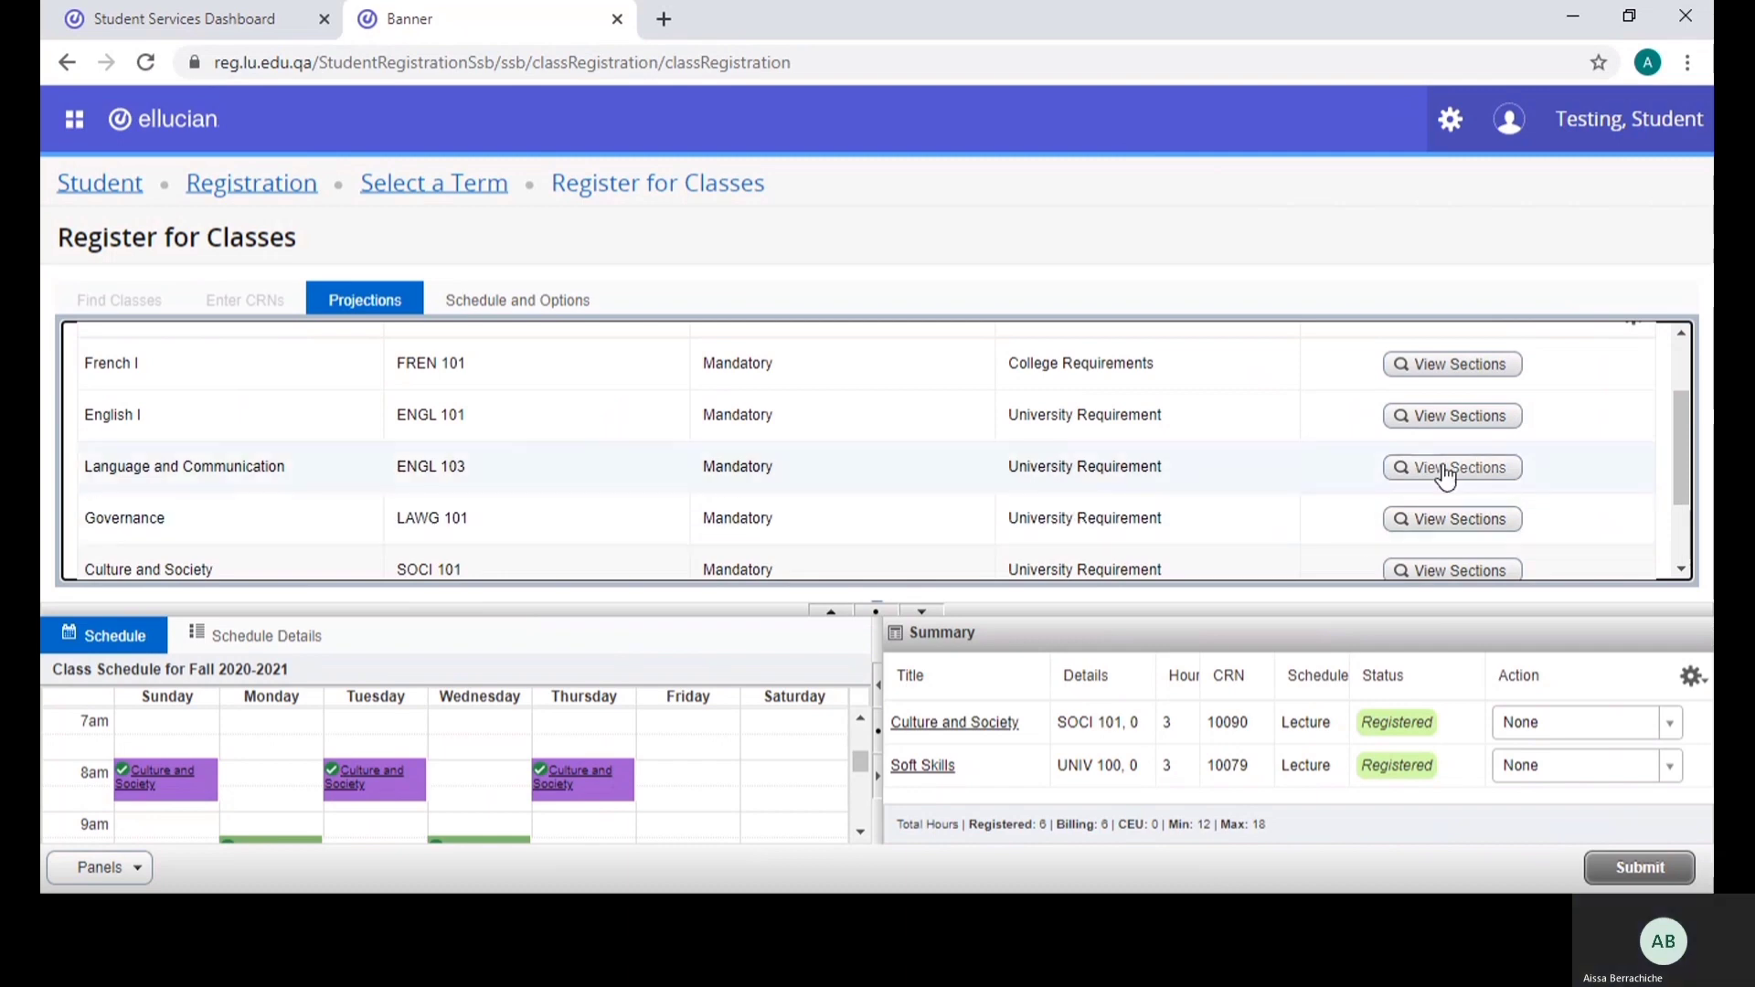
pyautogui.click(1438, 415)
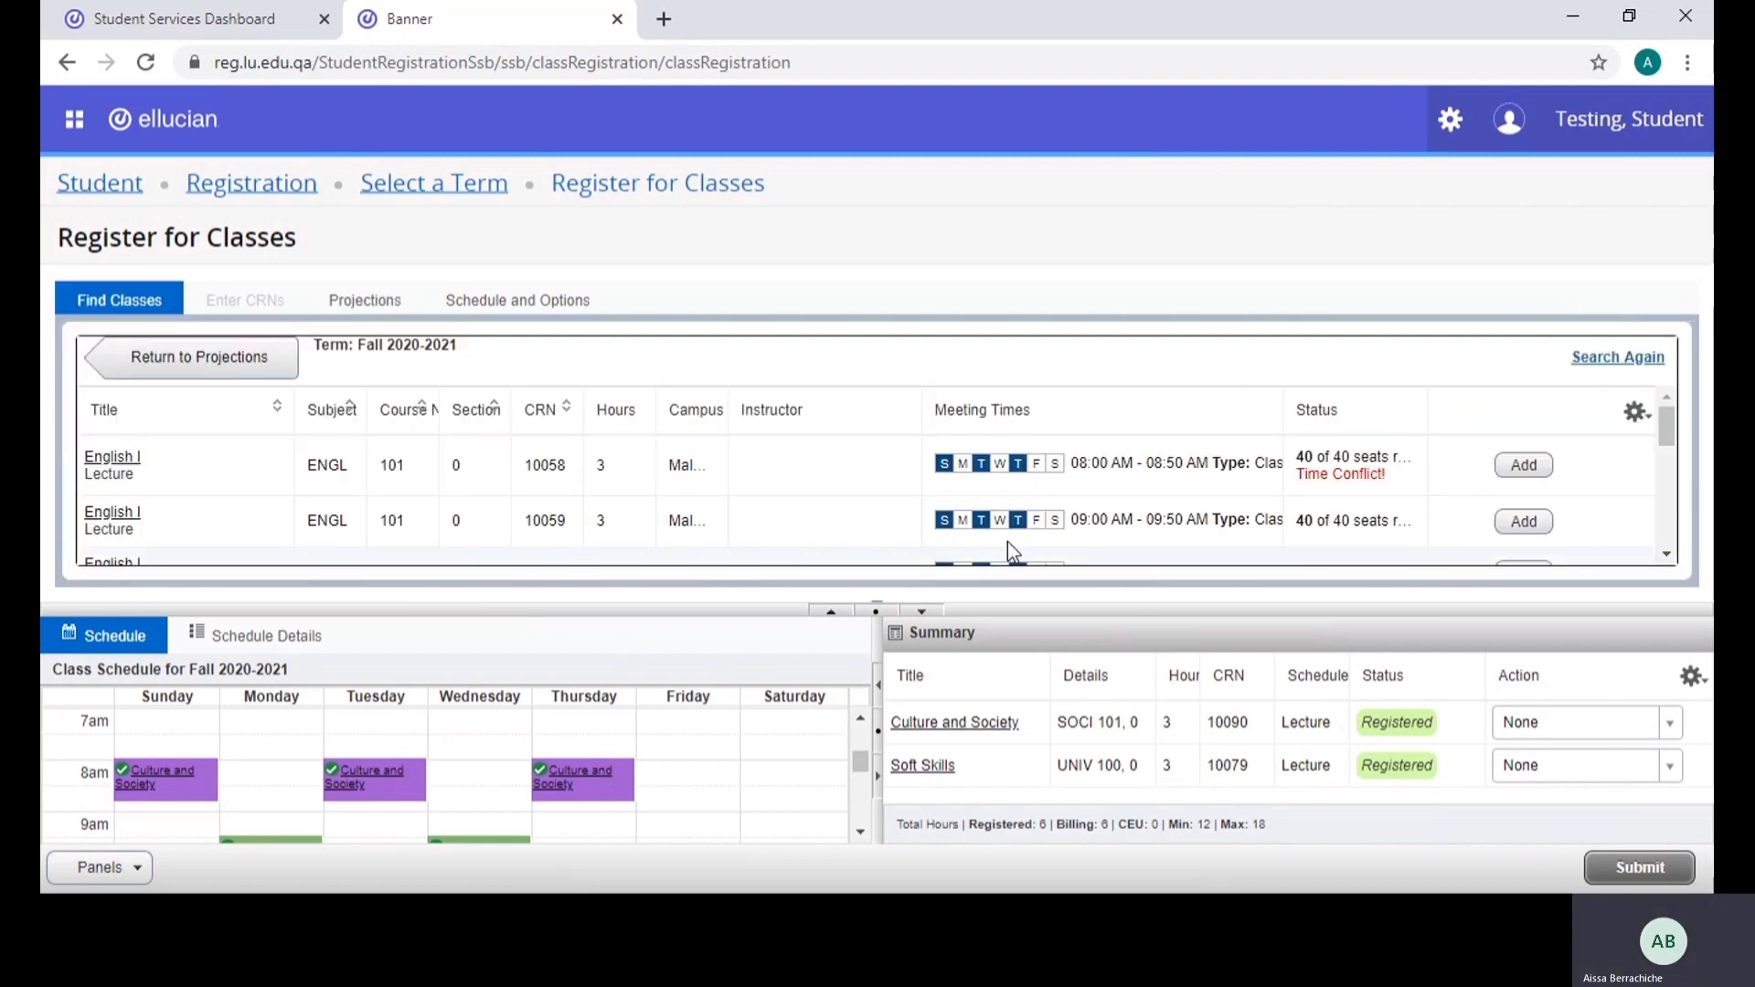
pyautogui.scroll(-2, 1344, 521)
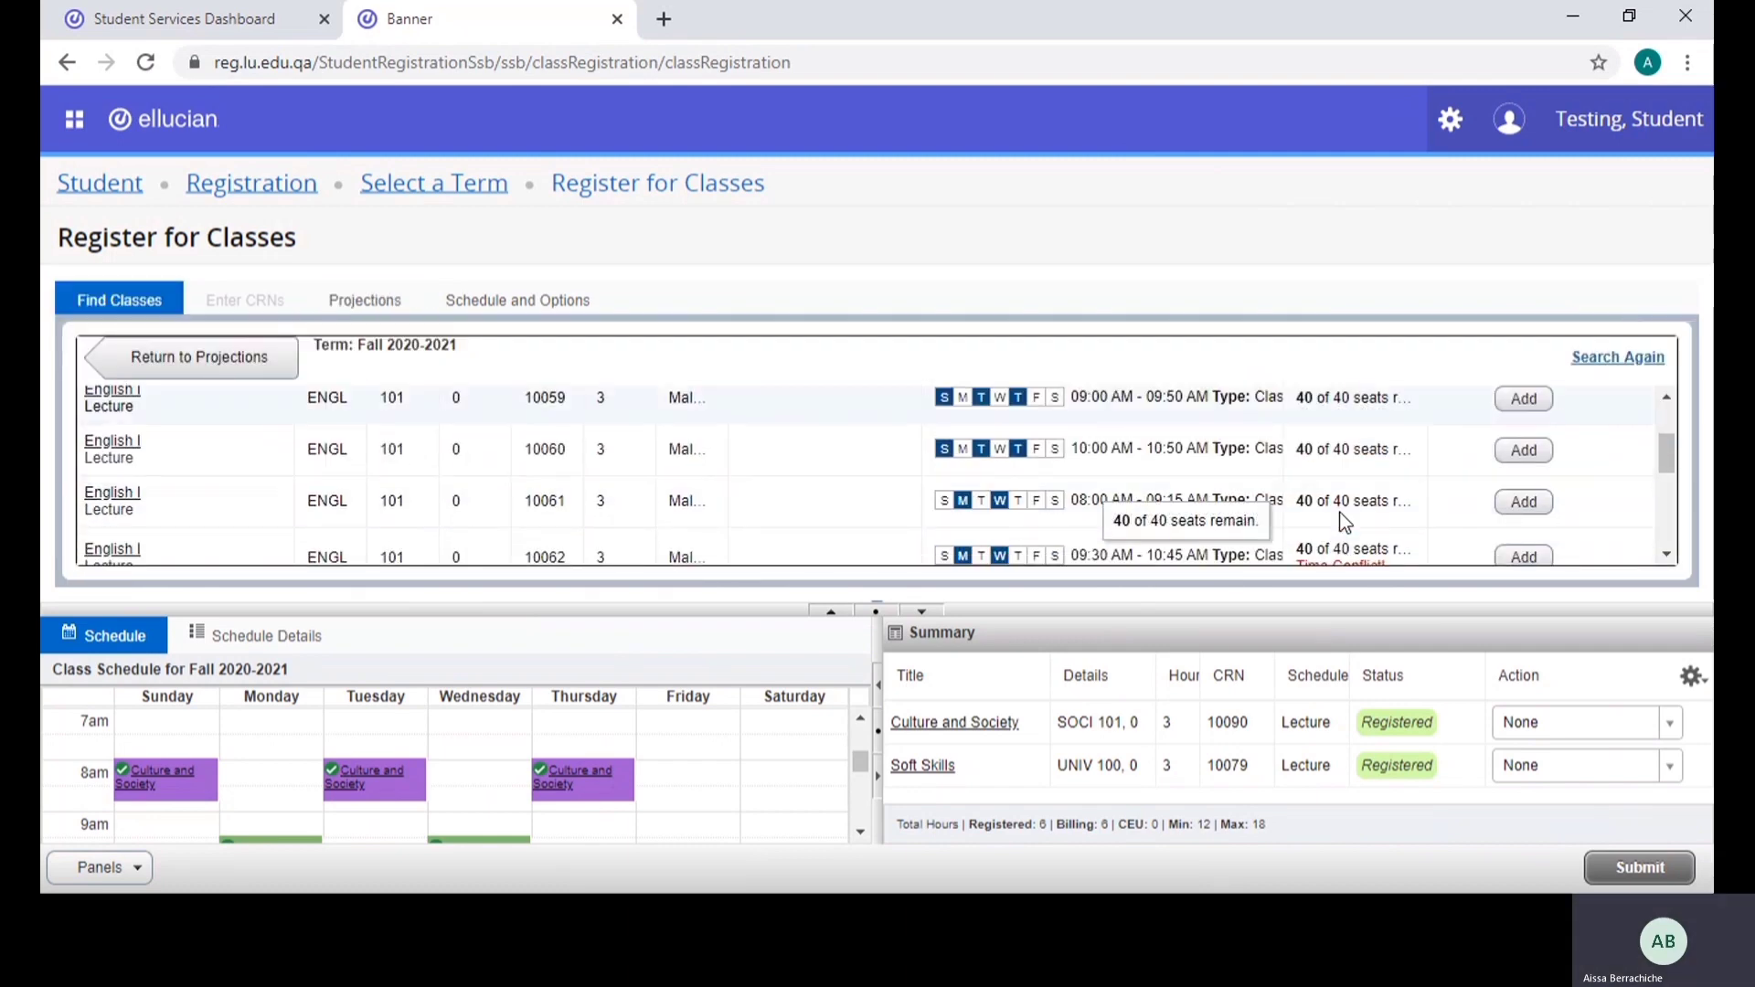
pyautogui.scroll(2, 1343, 521)
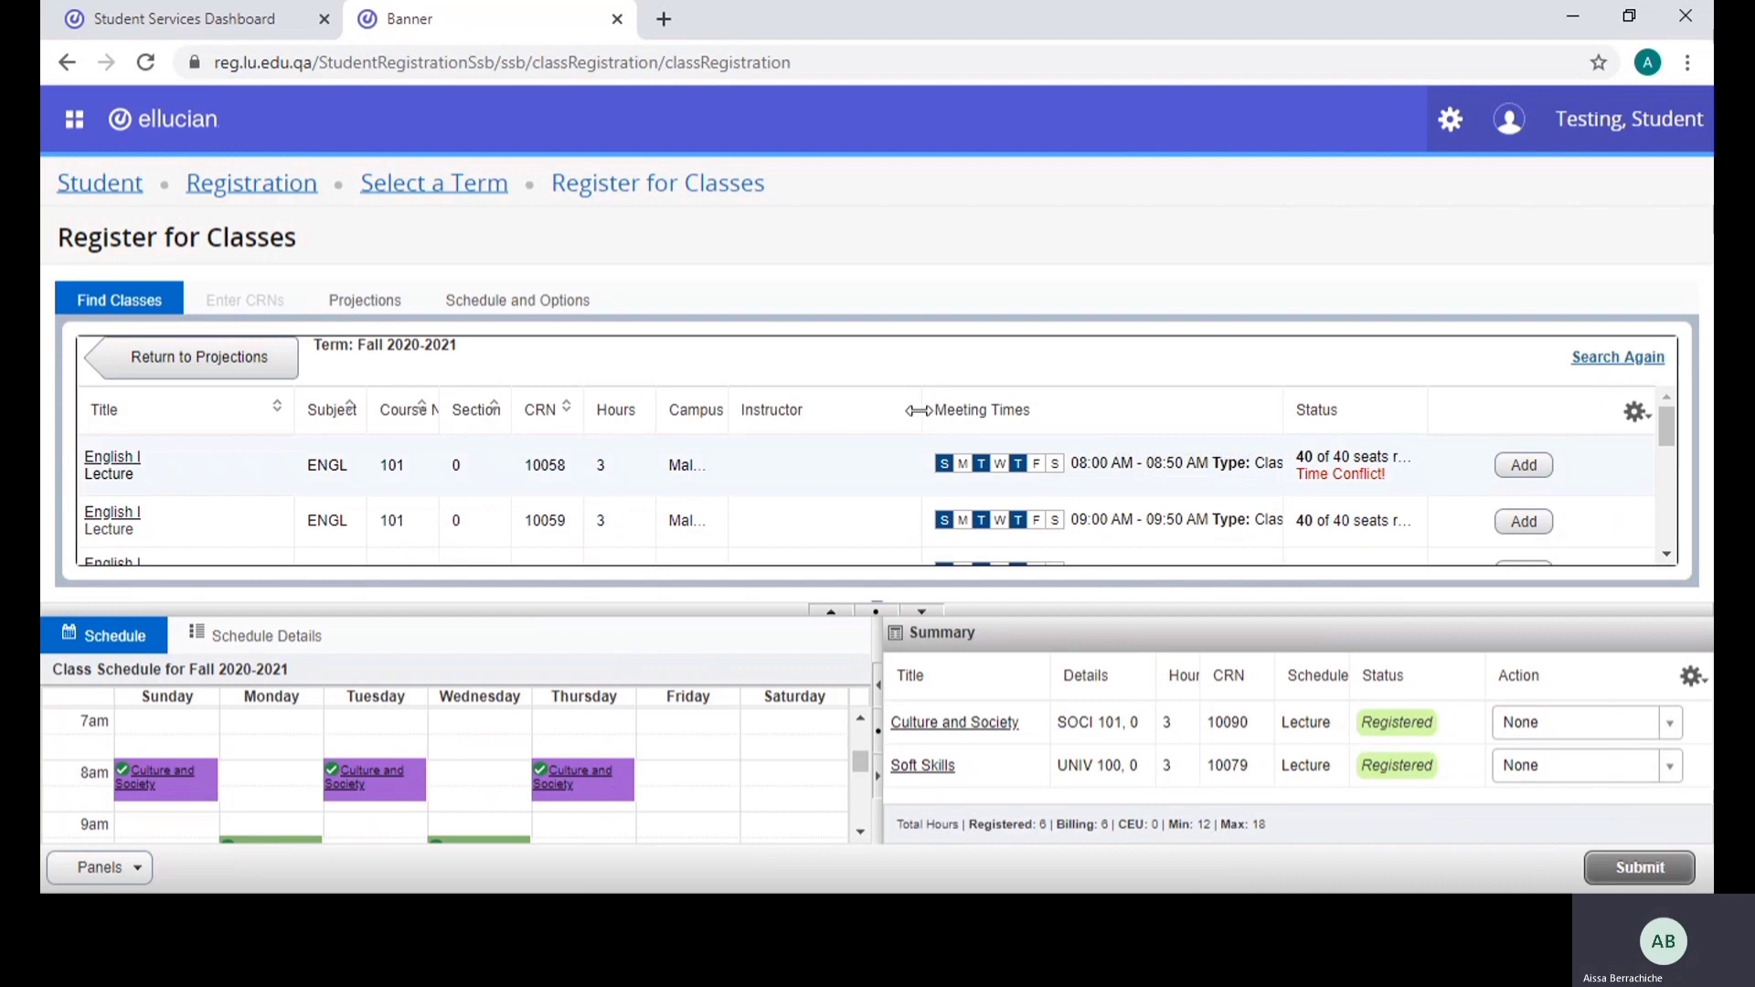
pyautogui.moveTo(919, 409); pyautogui.dragTo(809, 412)
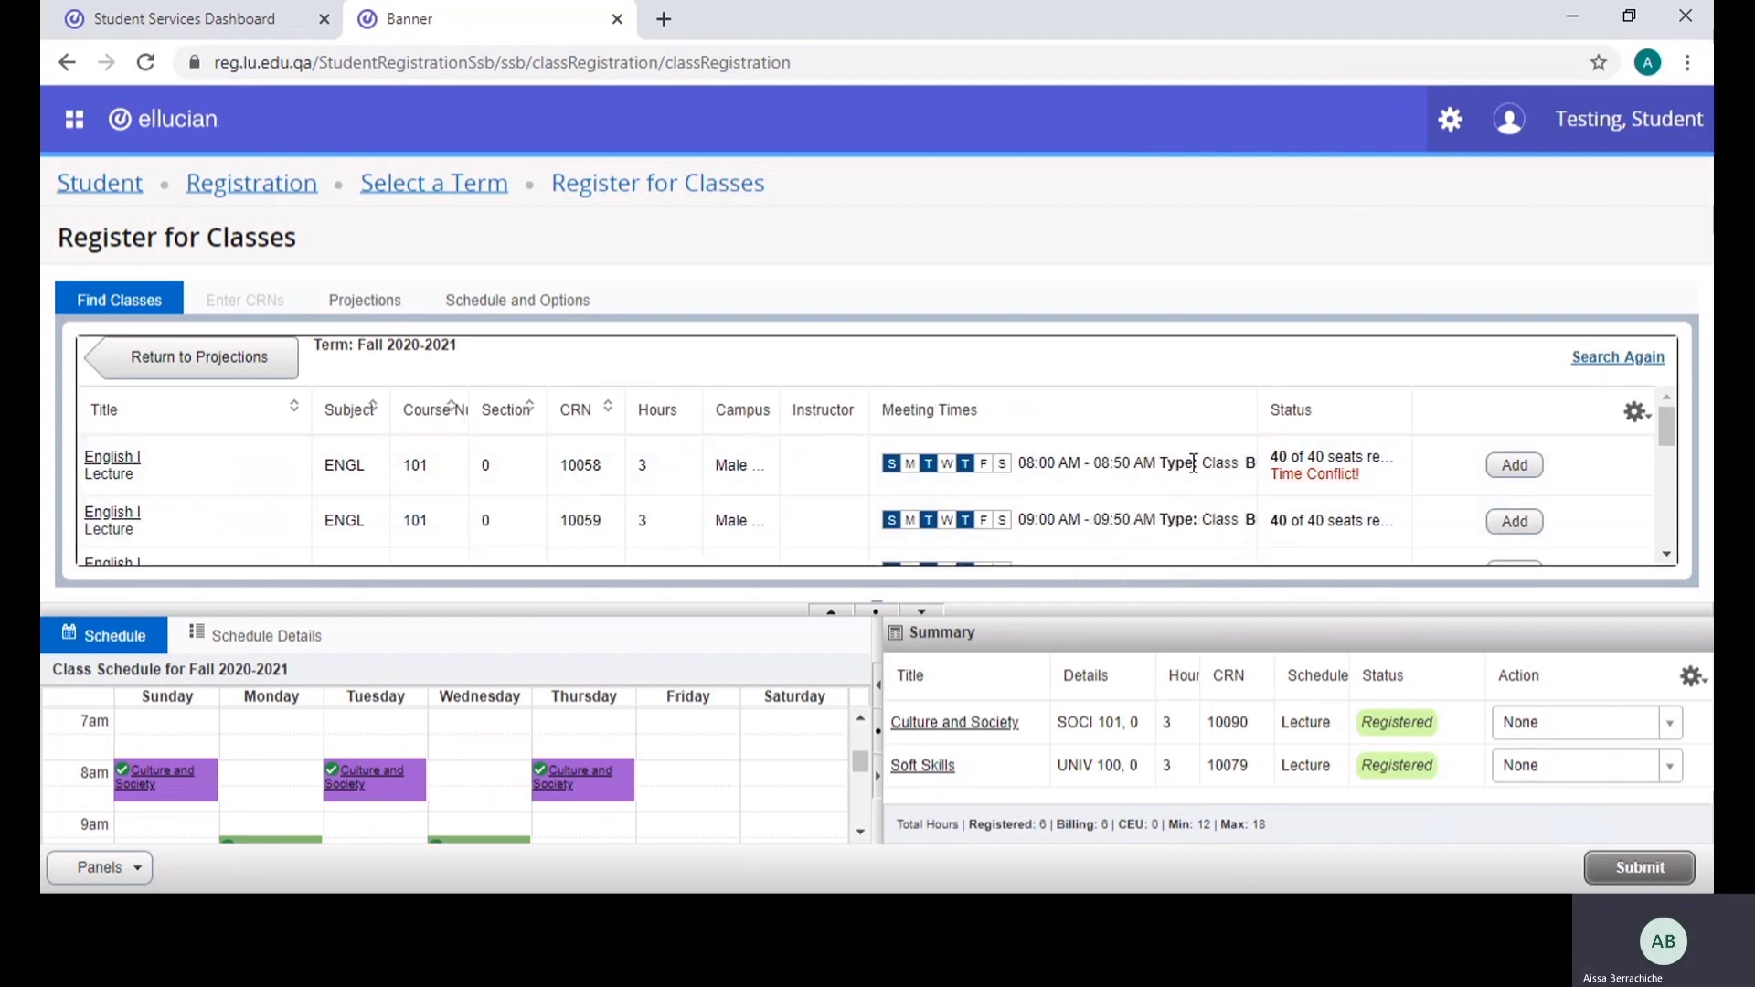
pyautogui.scroll(-4, 1335, 516)
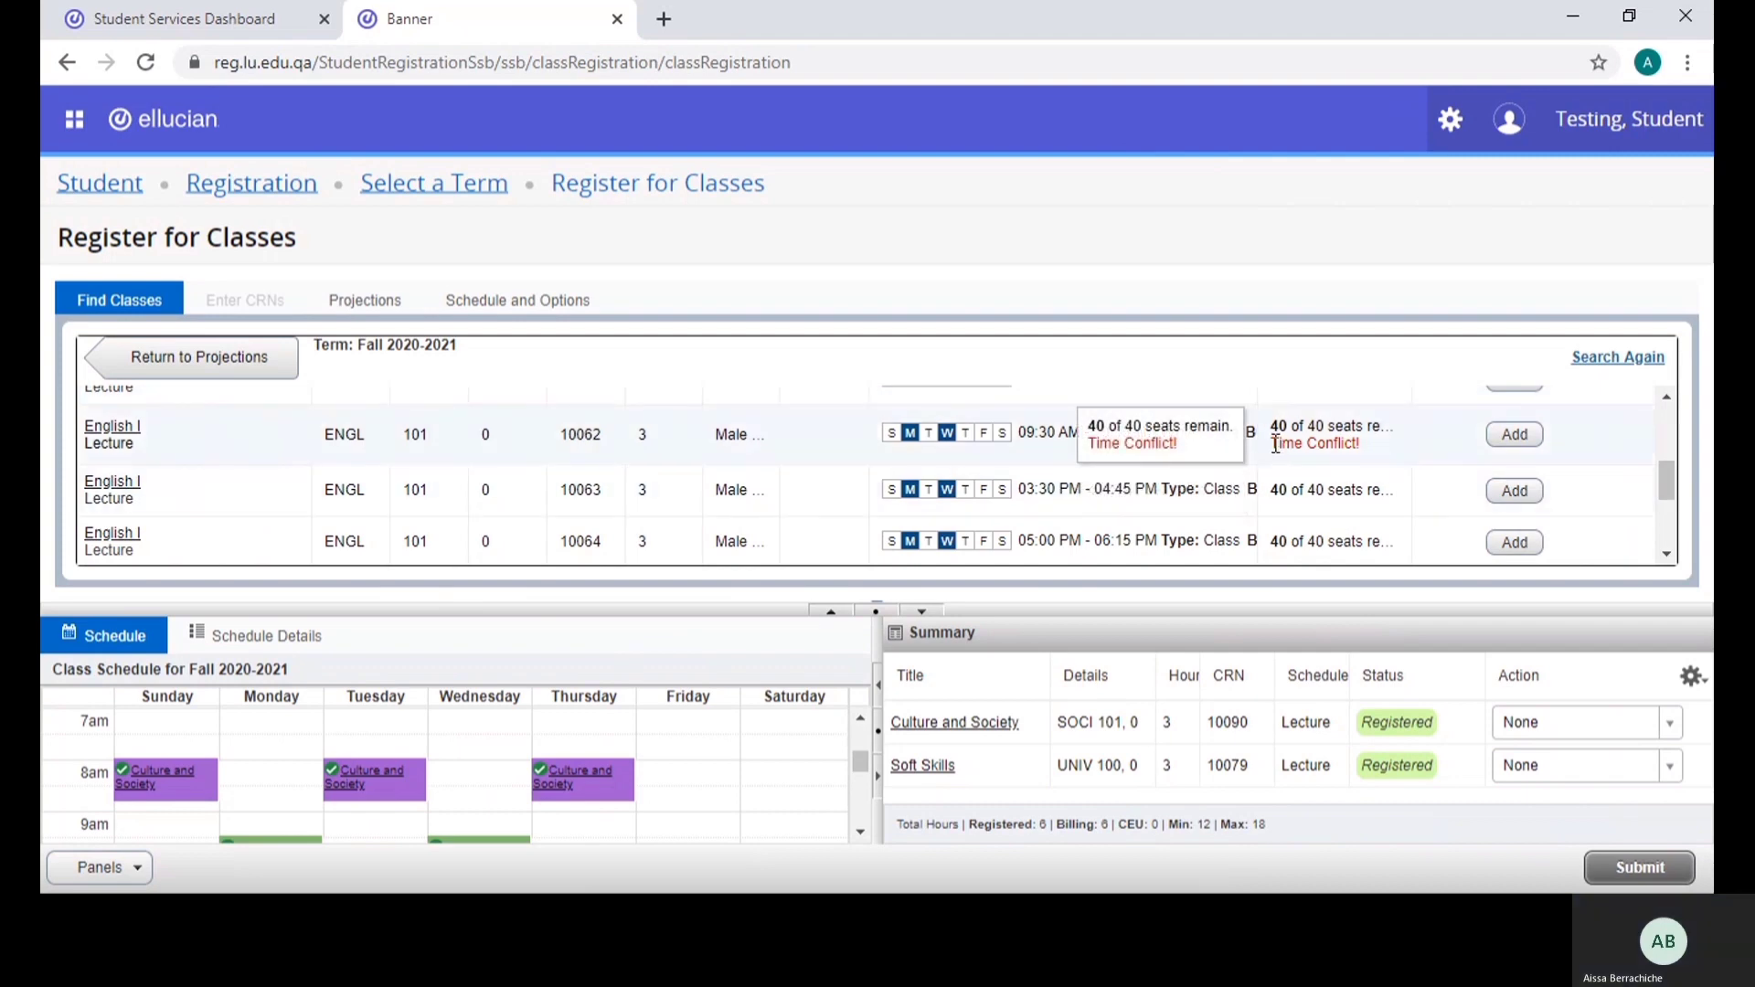
pyautogui.moveTo(1274, 444); pyautogui.dragTo(1367, 454)
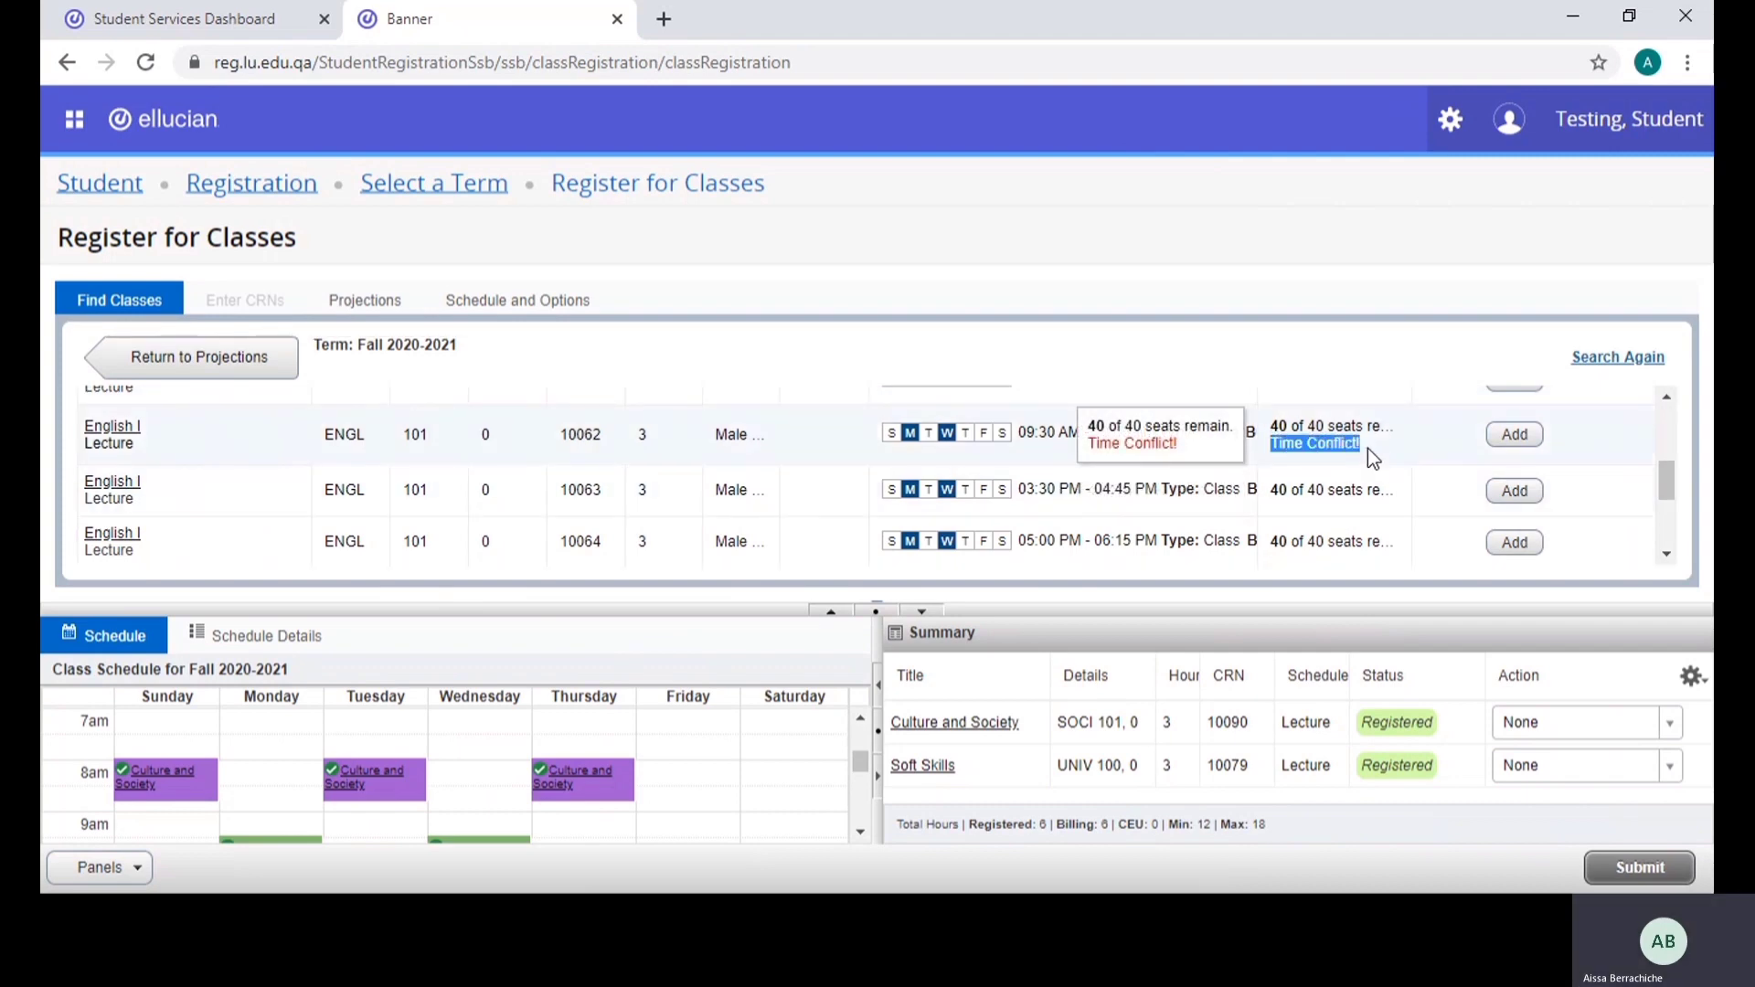
pyautogui.scroll(3, 1367, 448)
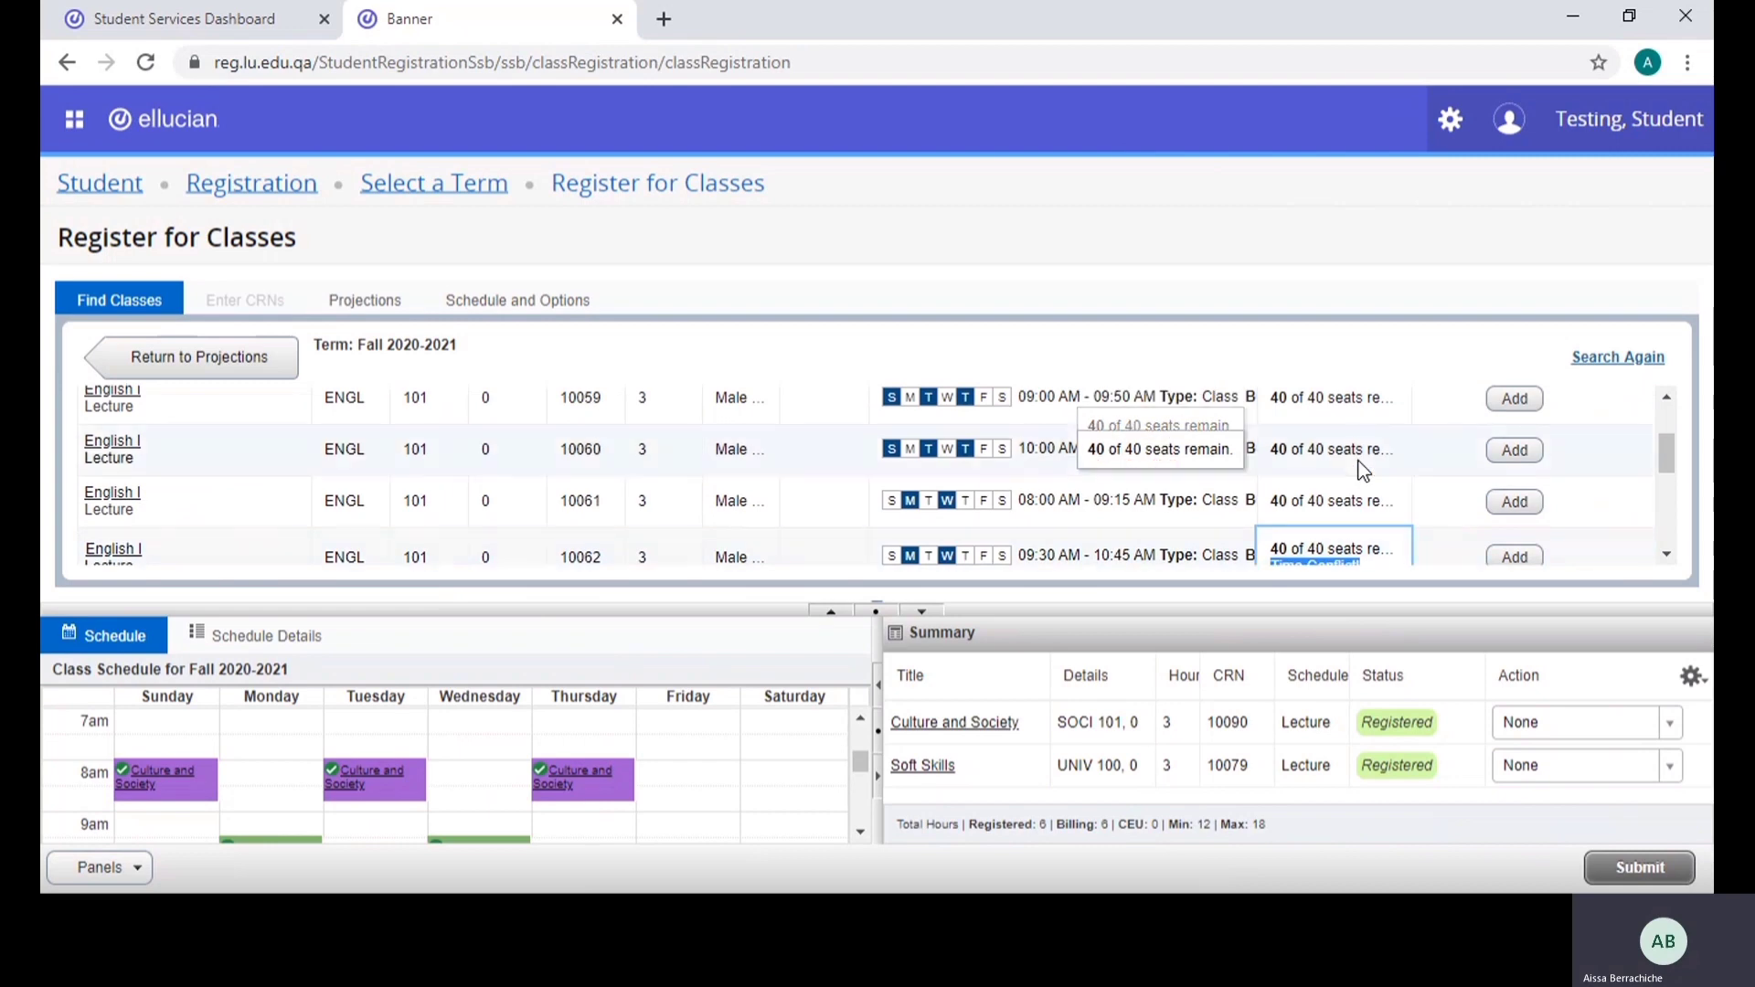
pyautogui.scroll(-3, 1298, 505)
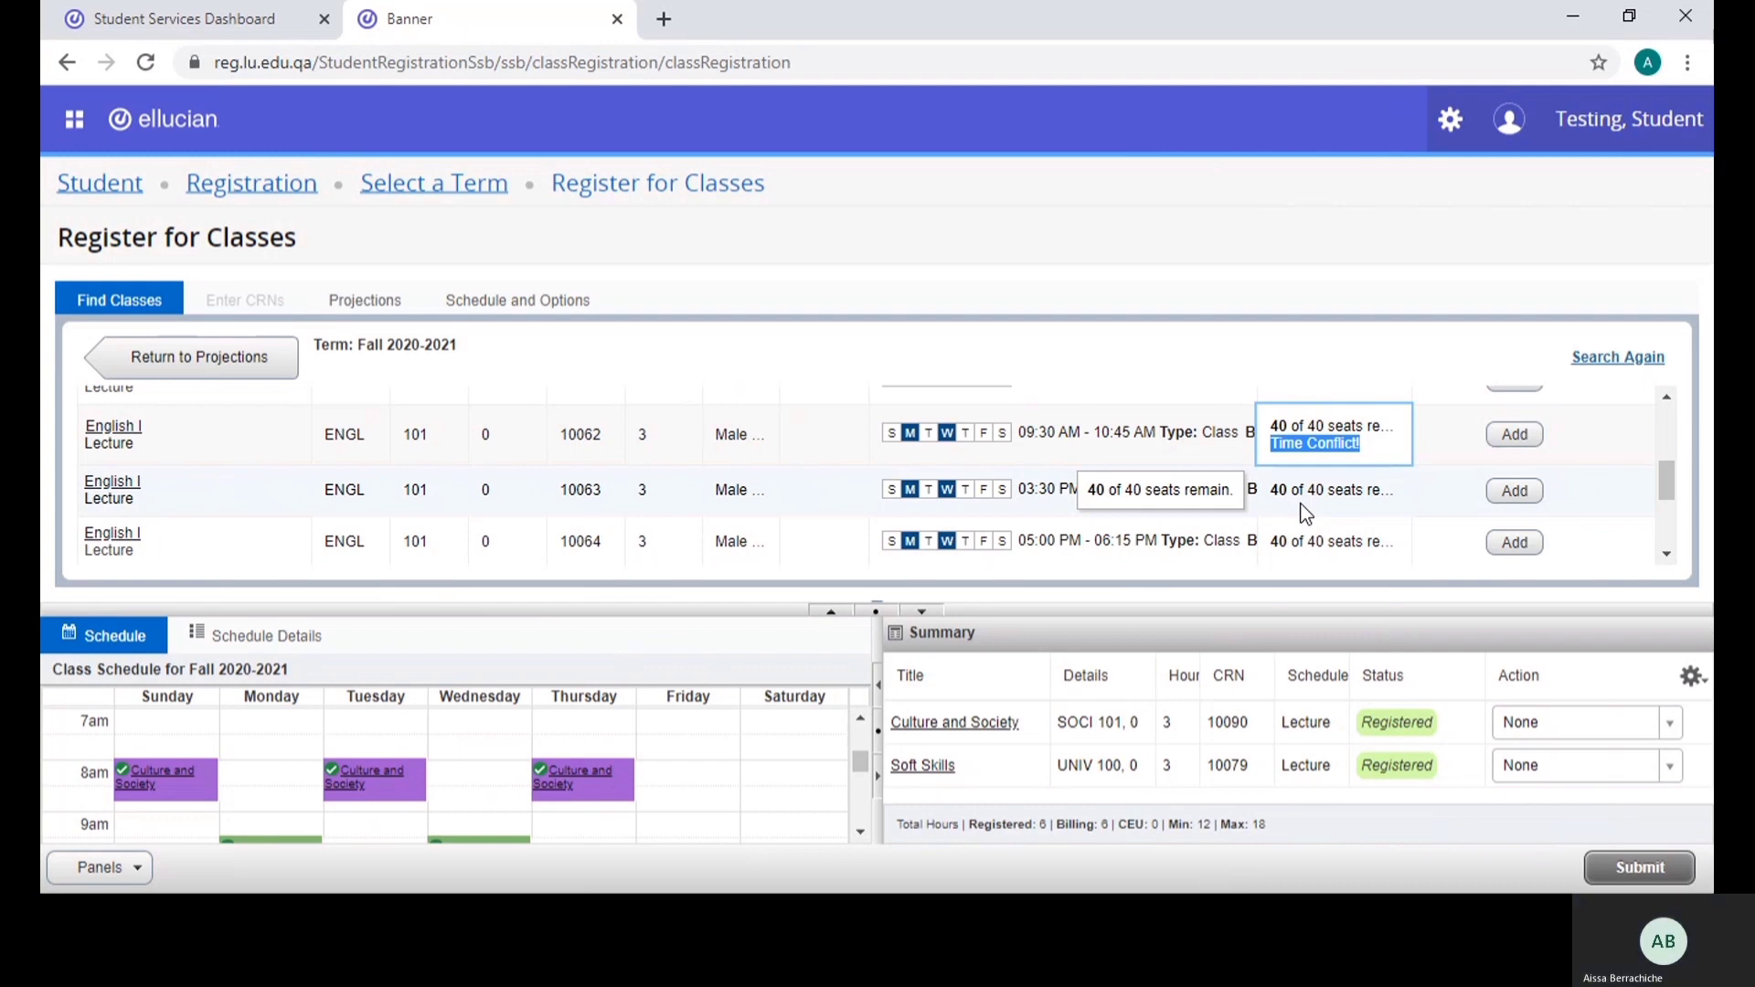
# Try to register for the conflicting English I section with CRN 10062 and review the error notification and summary status
pyautogui.click(1512, 435)
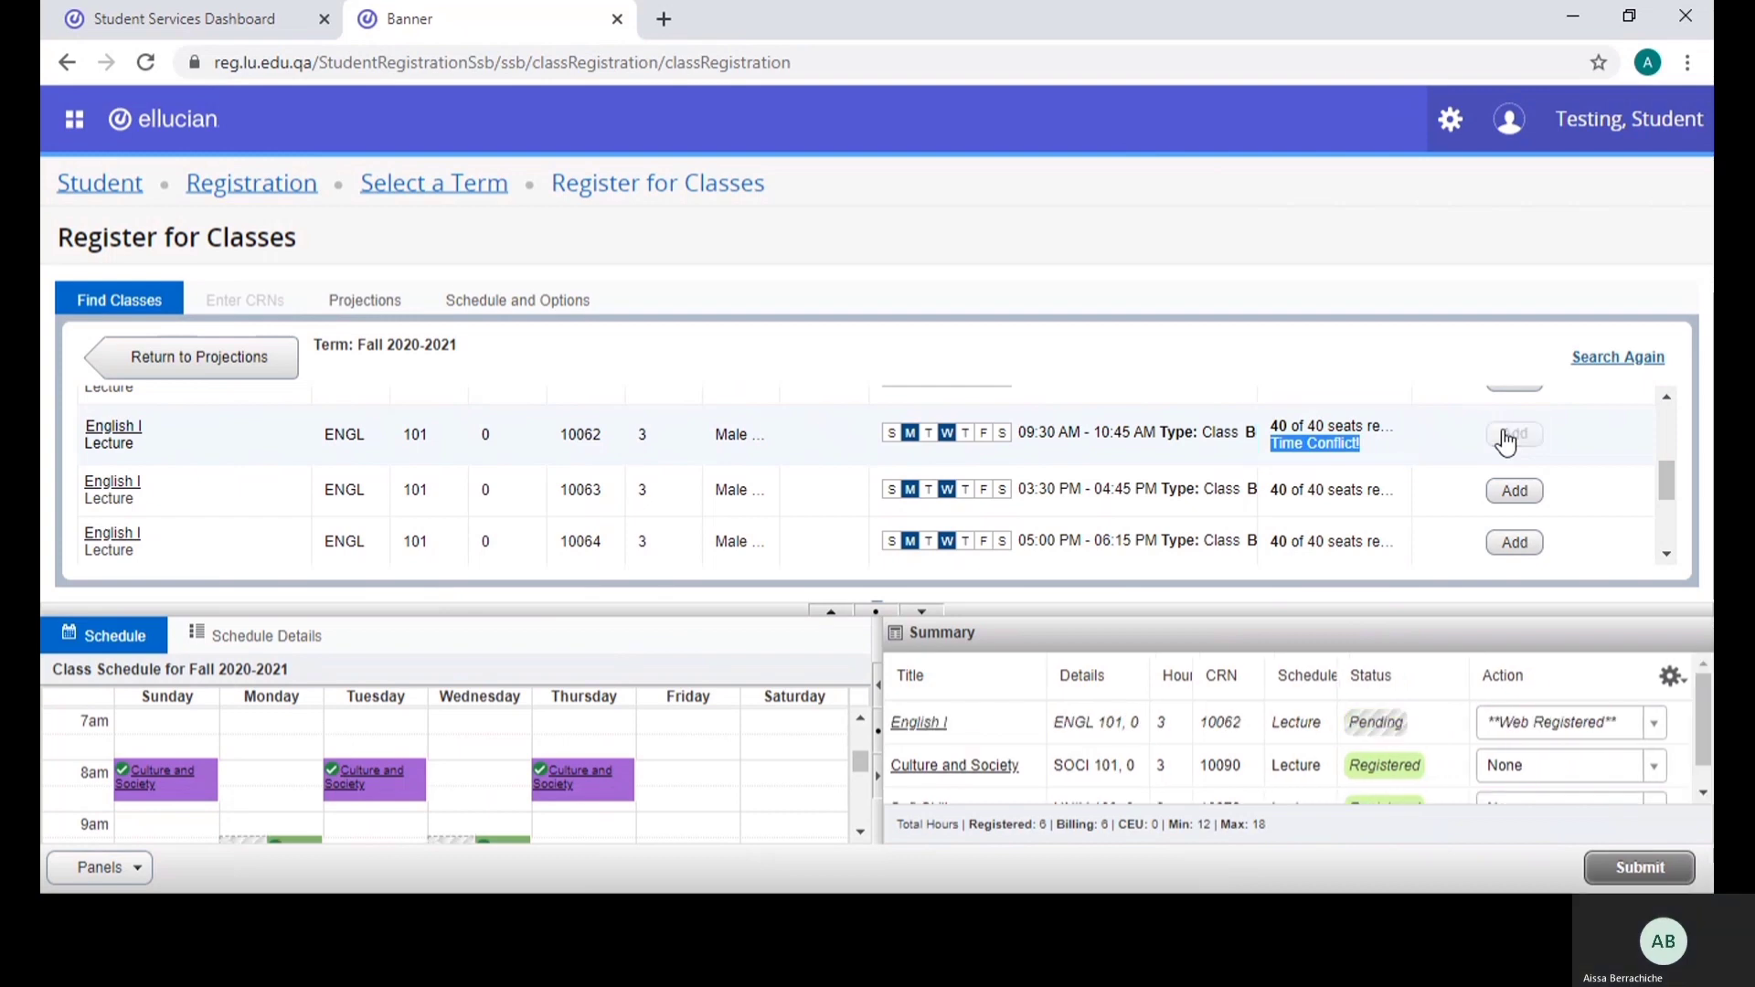
pyautogui.click(1647, 874)
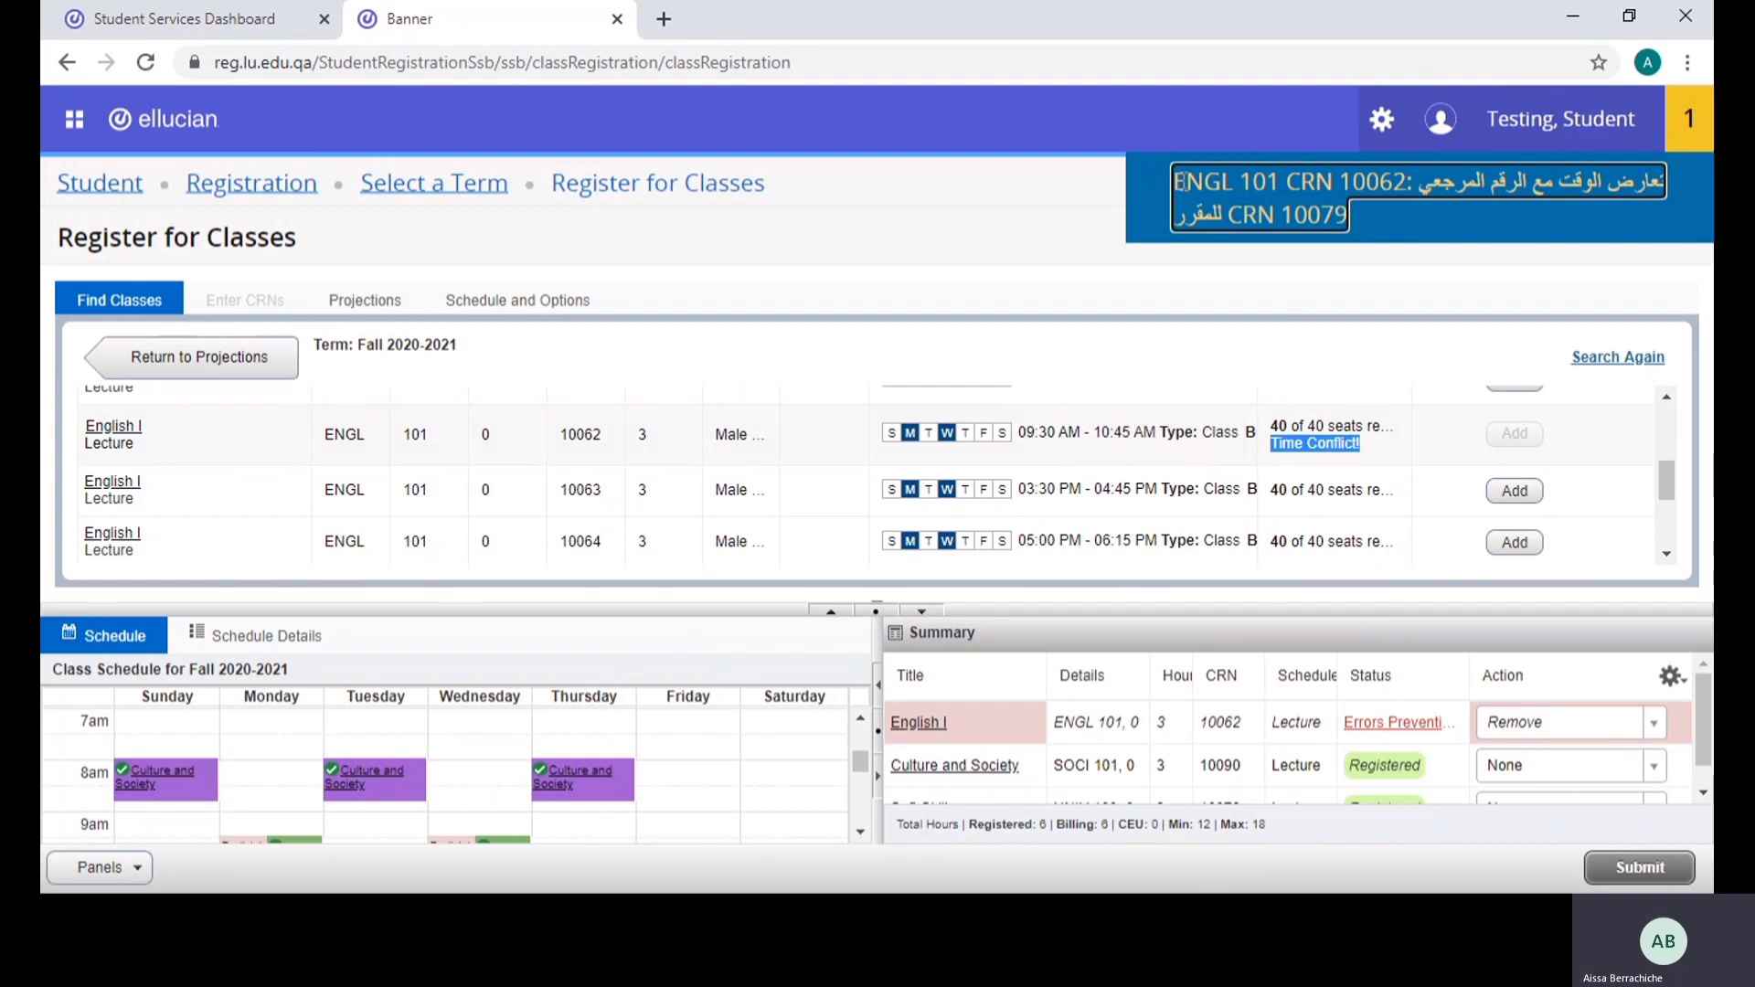
pyautogui.moveTo(1179, 183); pyautogui.dragTo(1341, 200)
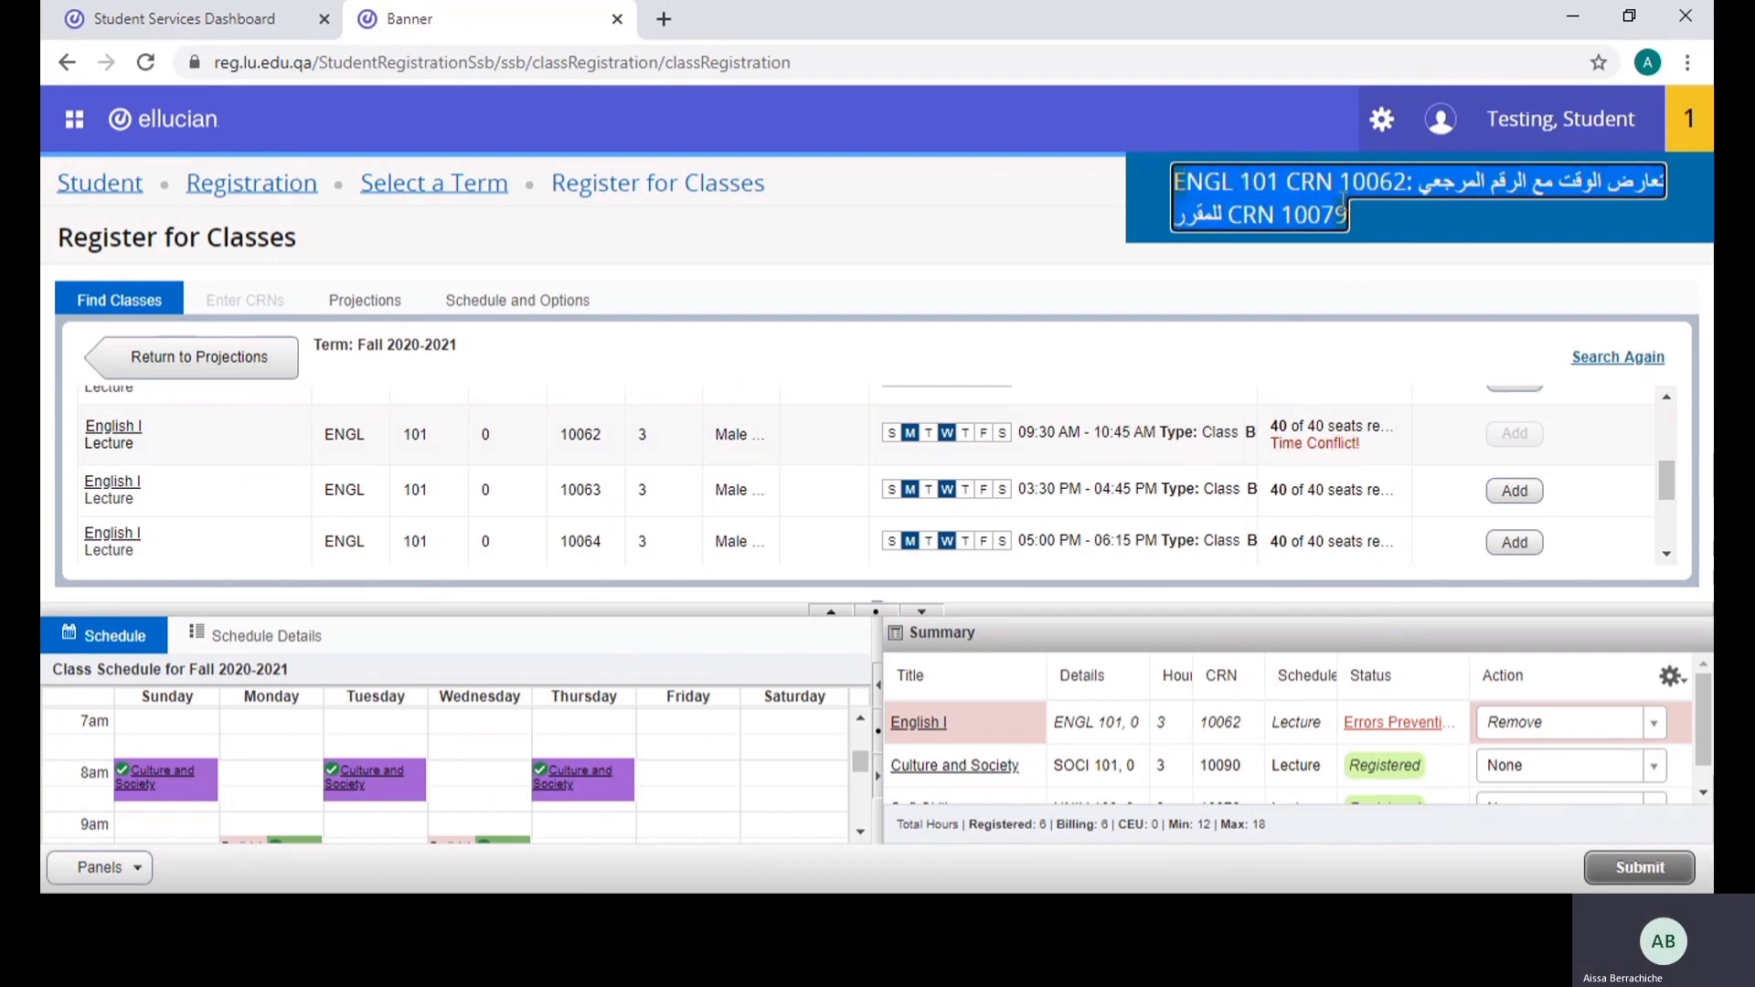
pyautogui.moveTo(1415, 726)
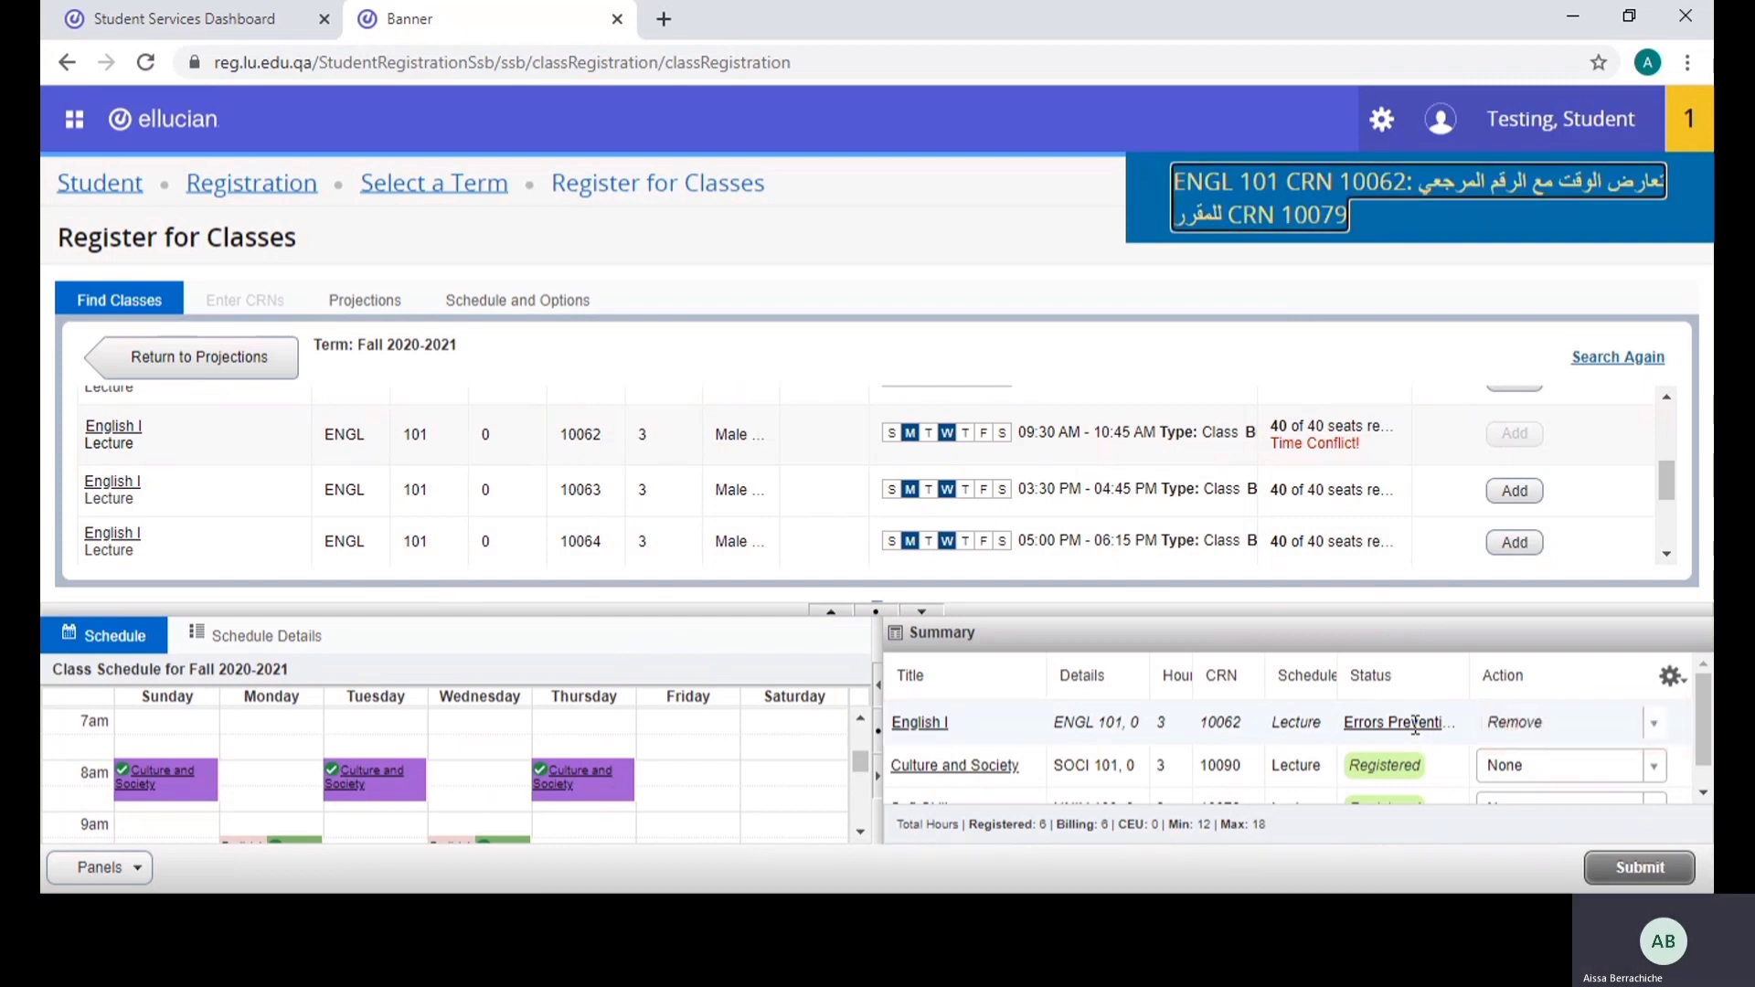
# Remove the conflicting English I section with CRN 10062 and register for the English I section with CRN 10063
pyautogui.click(1645, 722)
pyautogui.click(1543, 766)
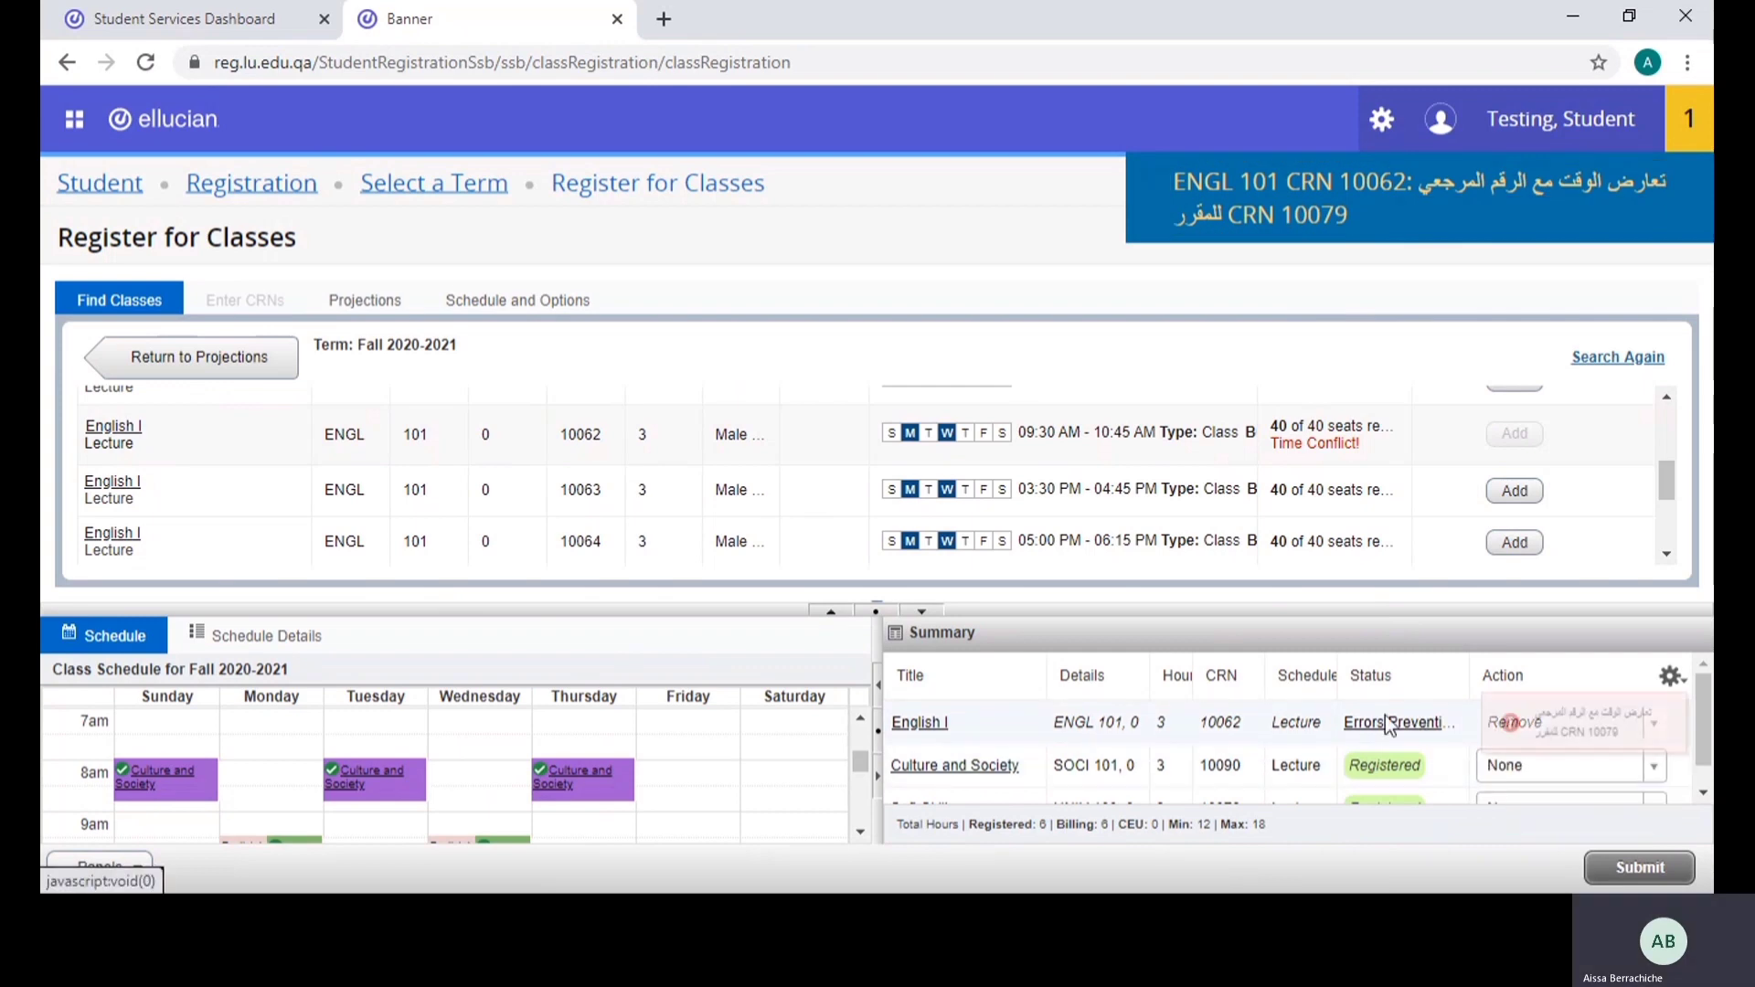
pyautogui.scroll(-1, 1367, 725)
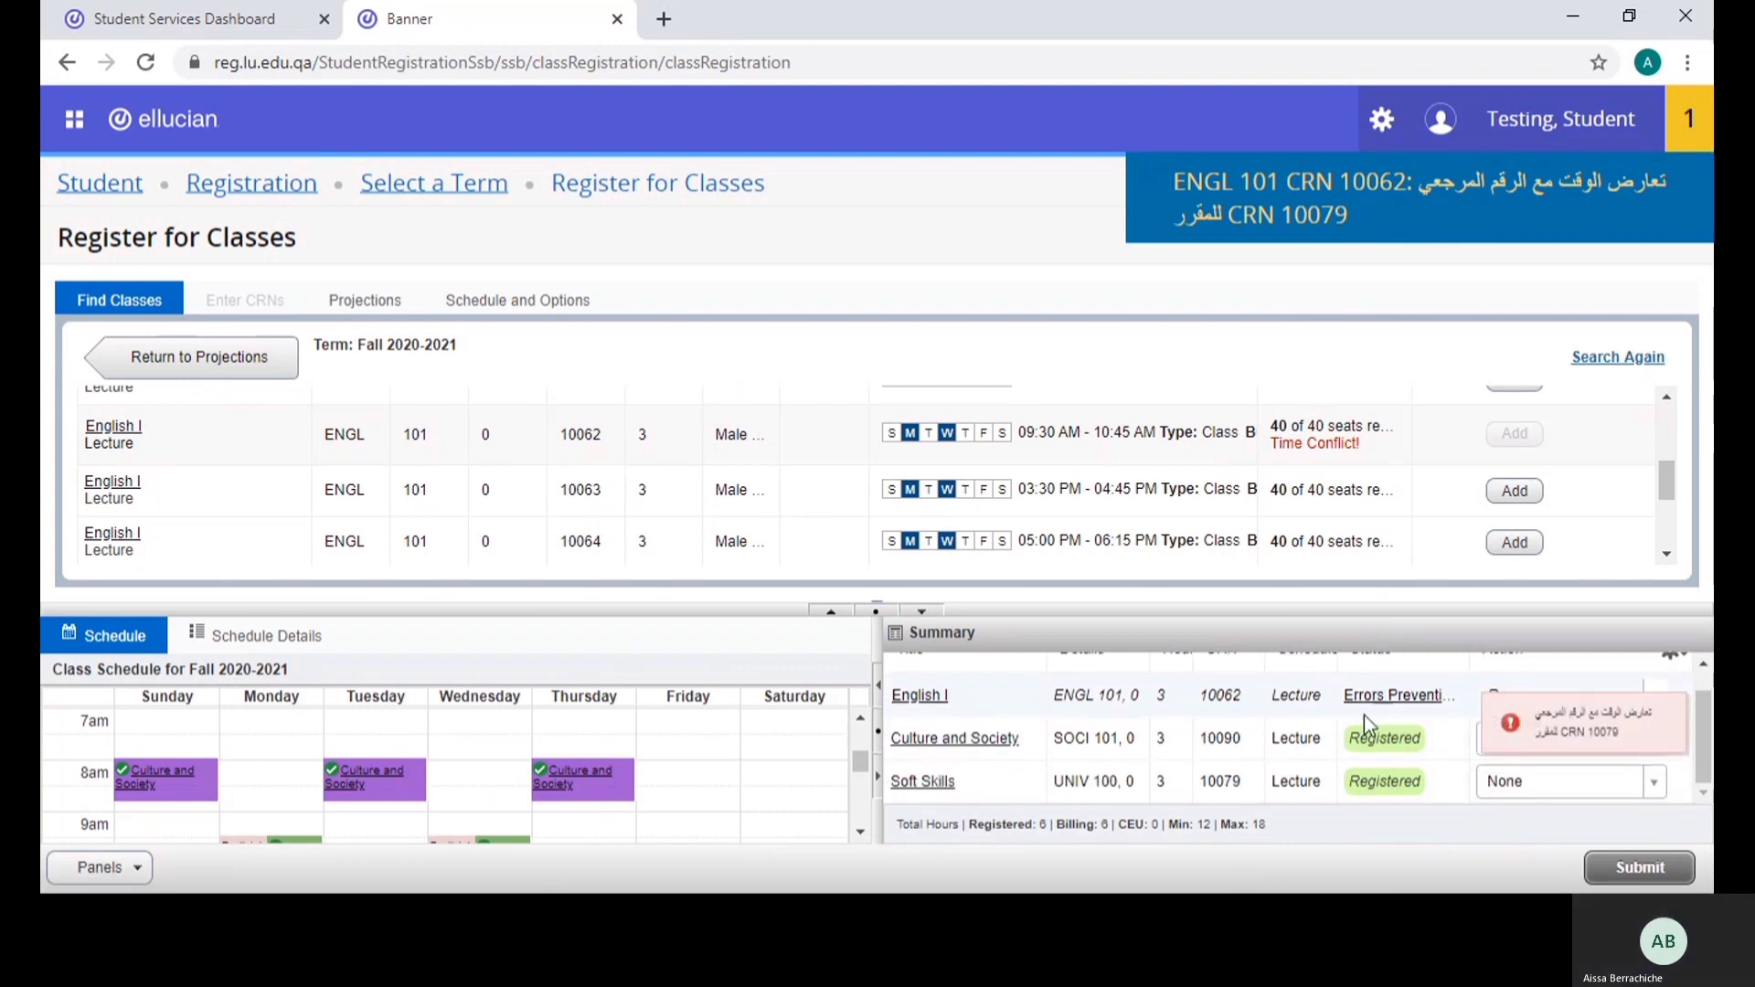
pyautogui.click(1641, 868)
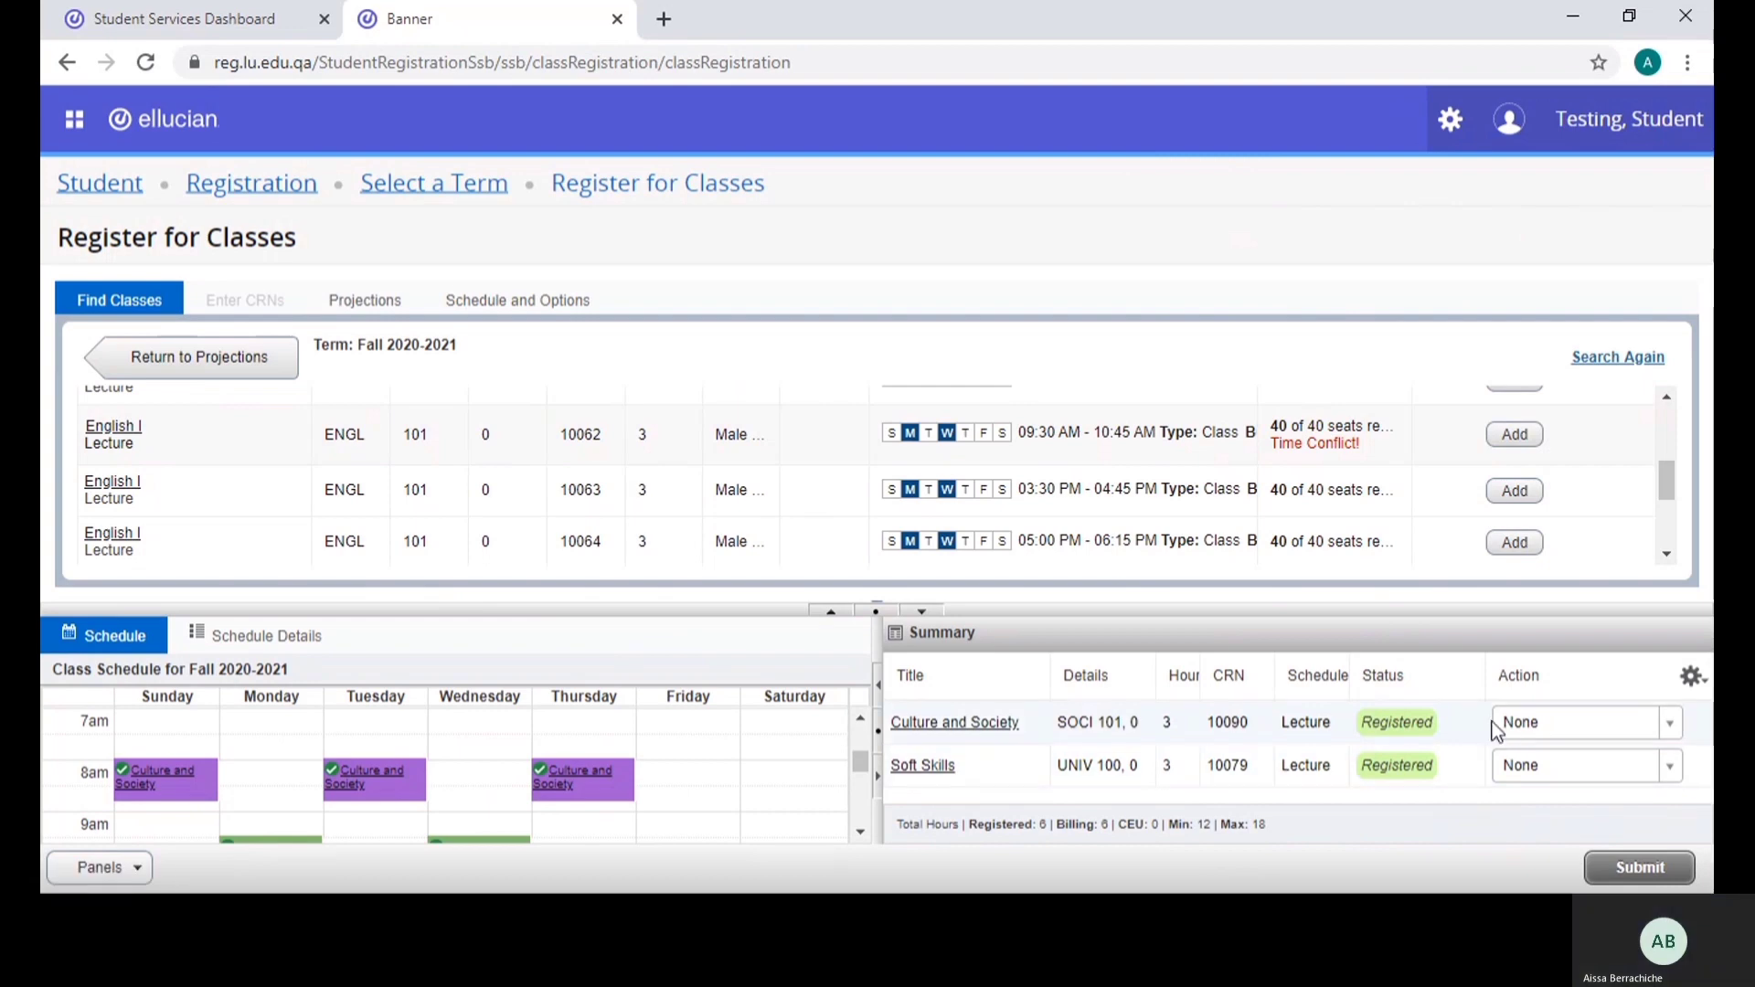
pyautogui.click(1514, 492)
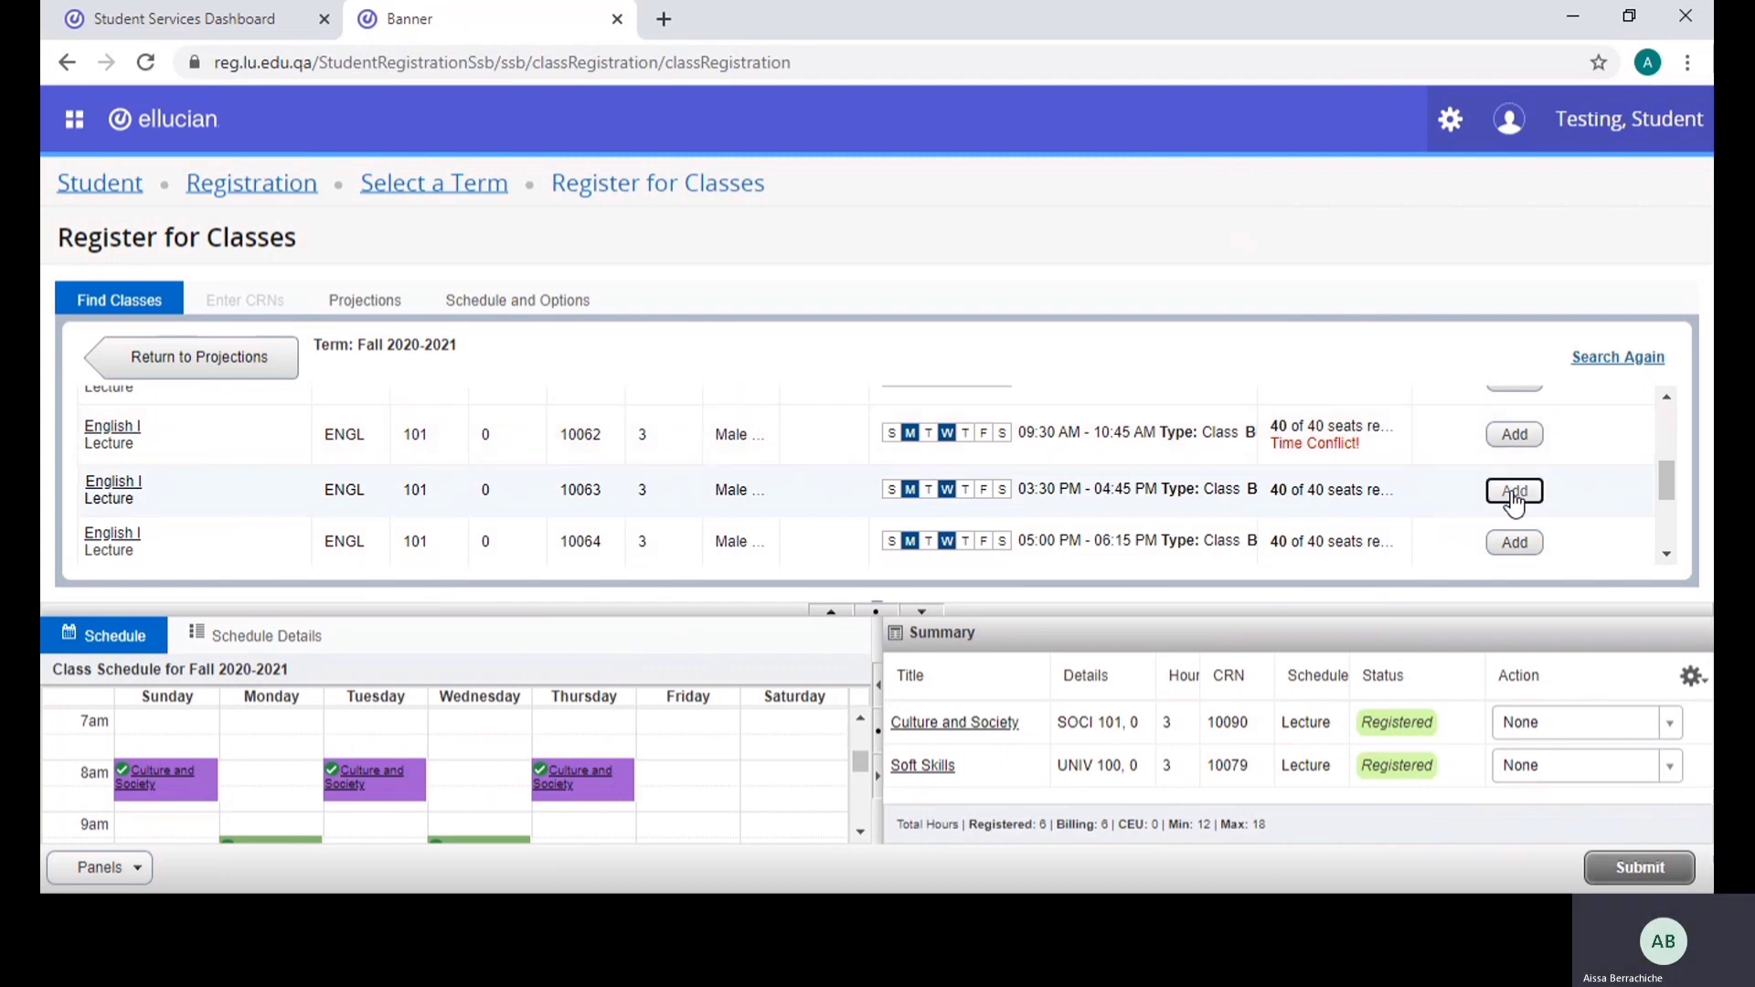
pyautogui.click(1630, 875)
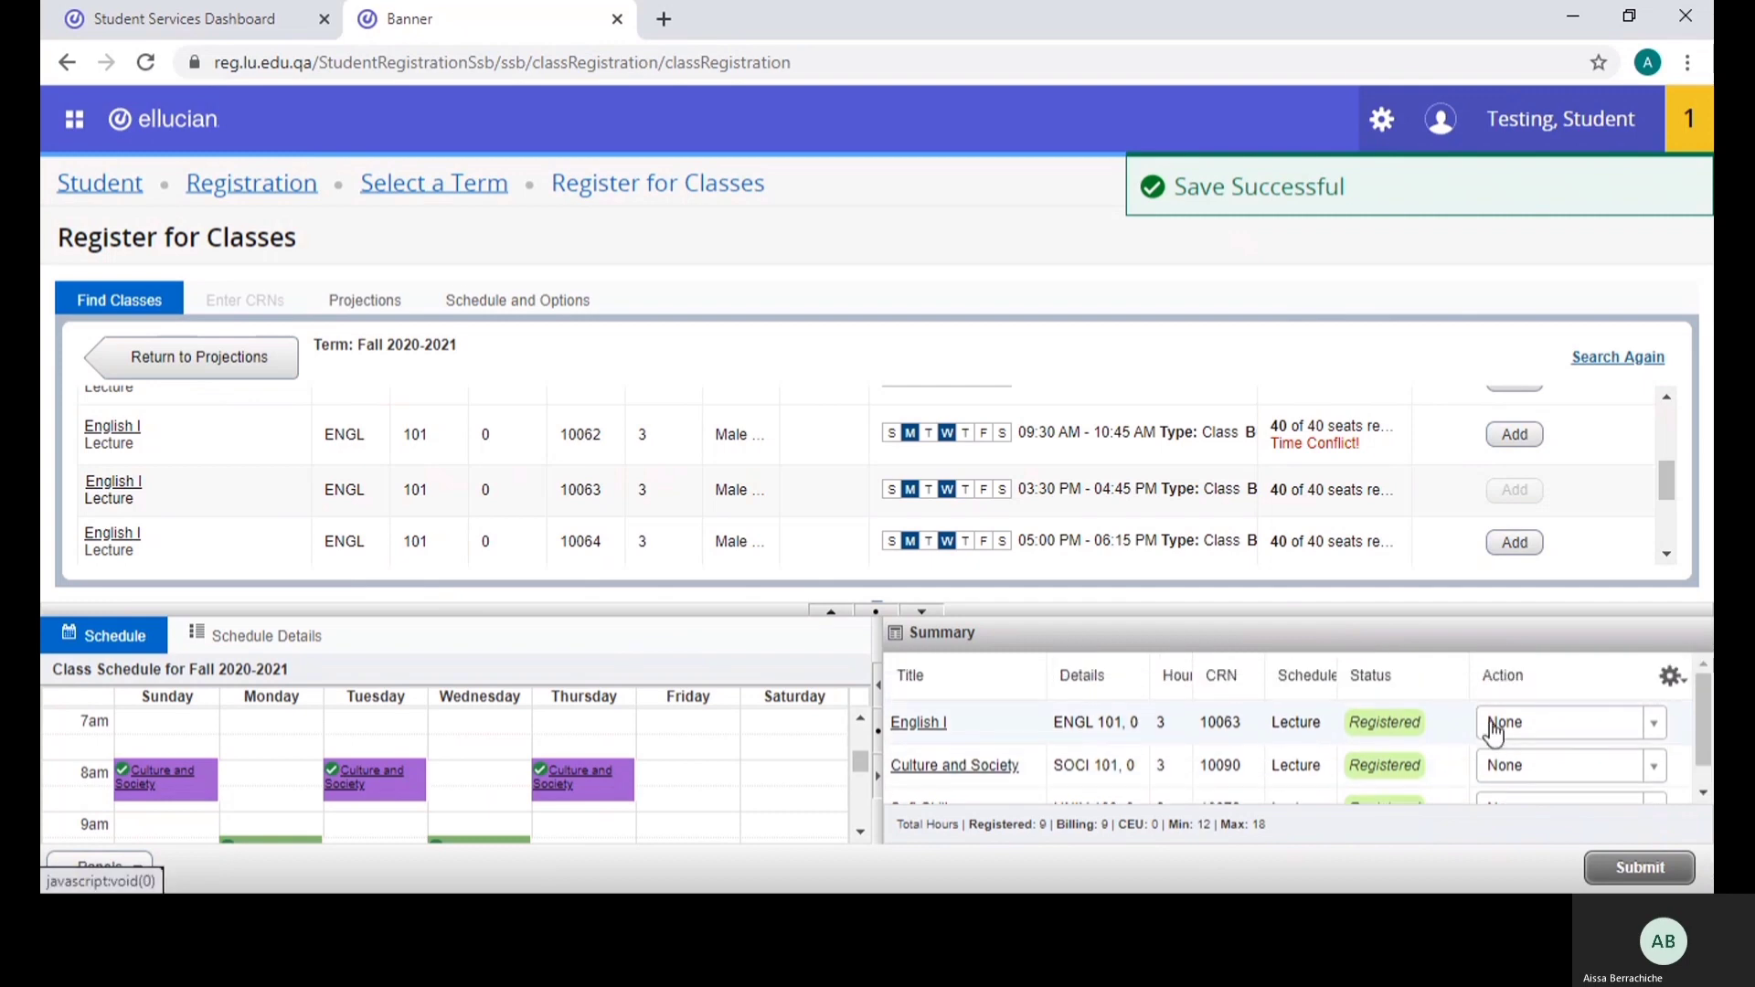
# Find a Governance section without a time conflict among the projected courses and try to register for CRN 10034
pyautogui.click(239, 362)
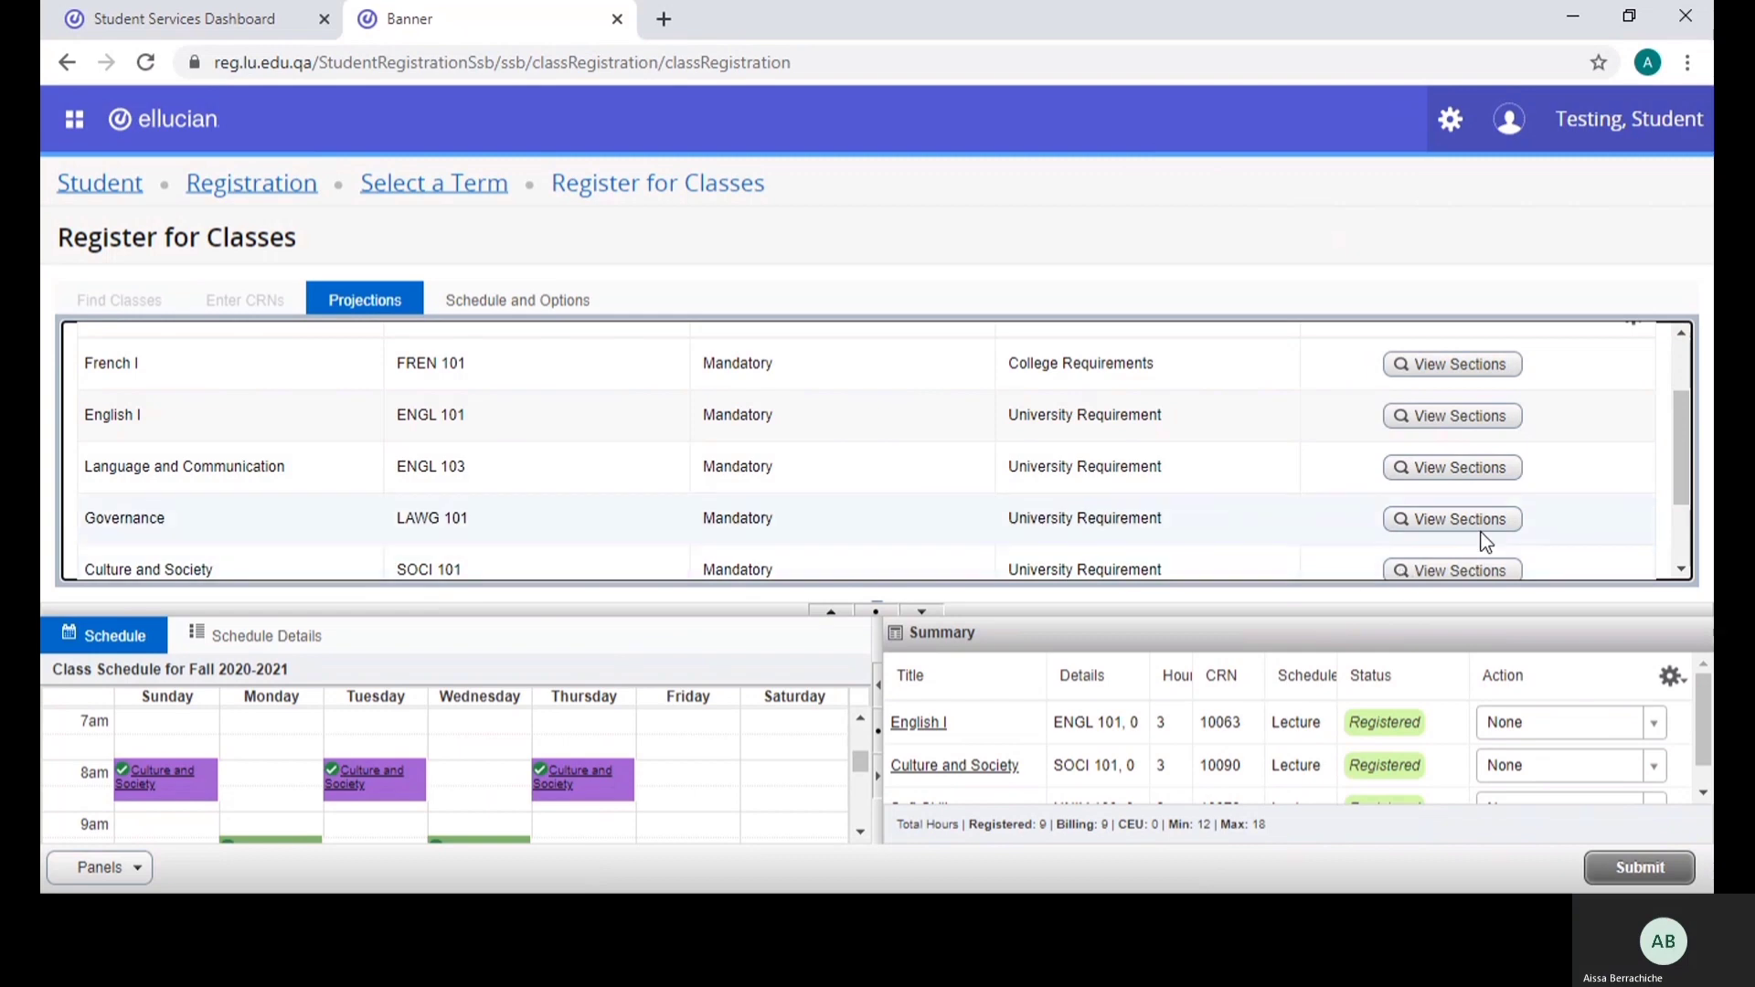
pyautogui.click(1460, 518)
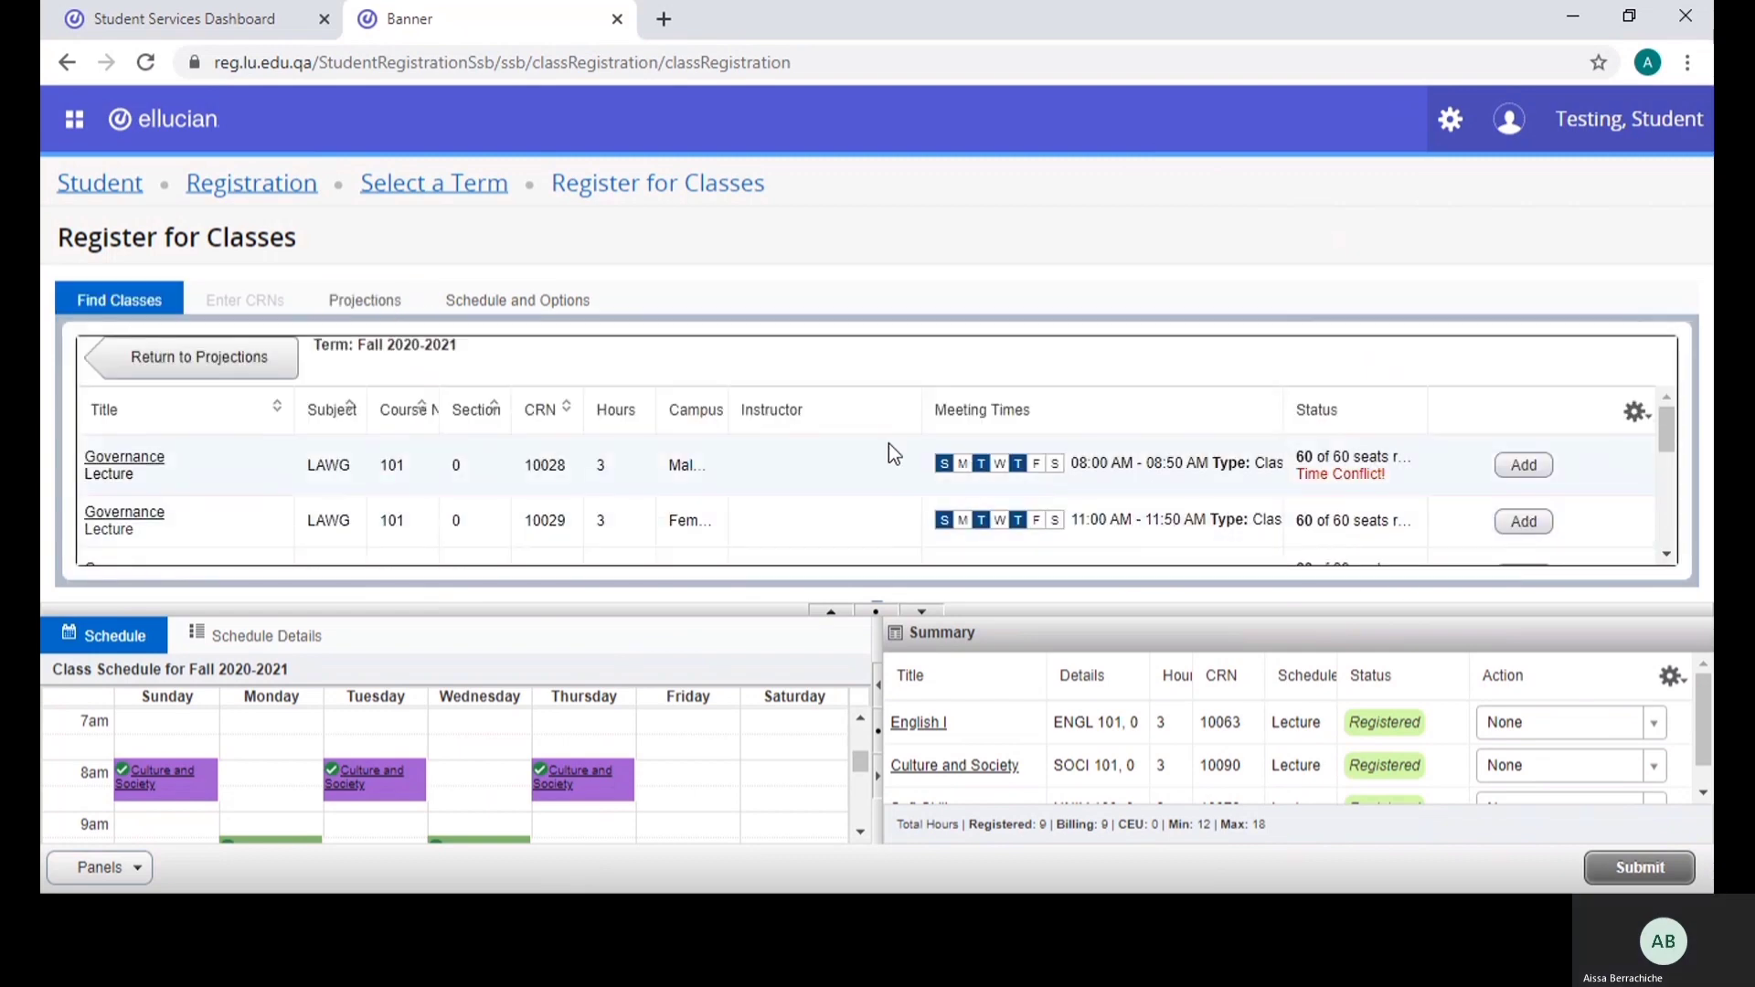
pyautogui.scroll(-2, 1047, 485)
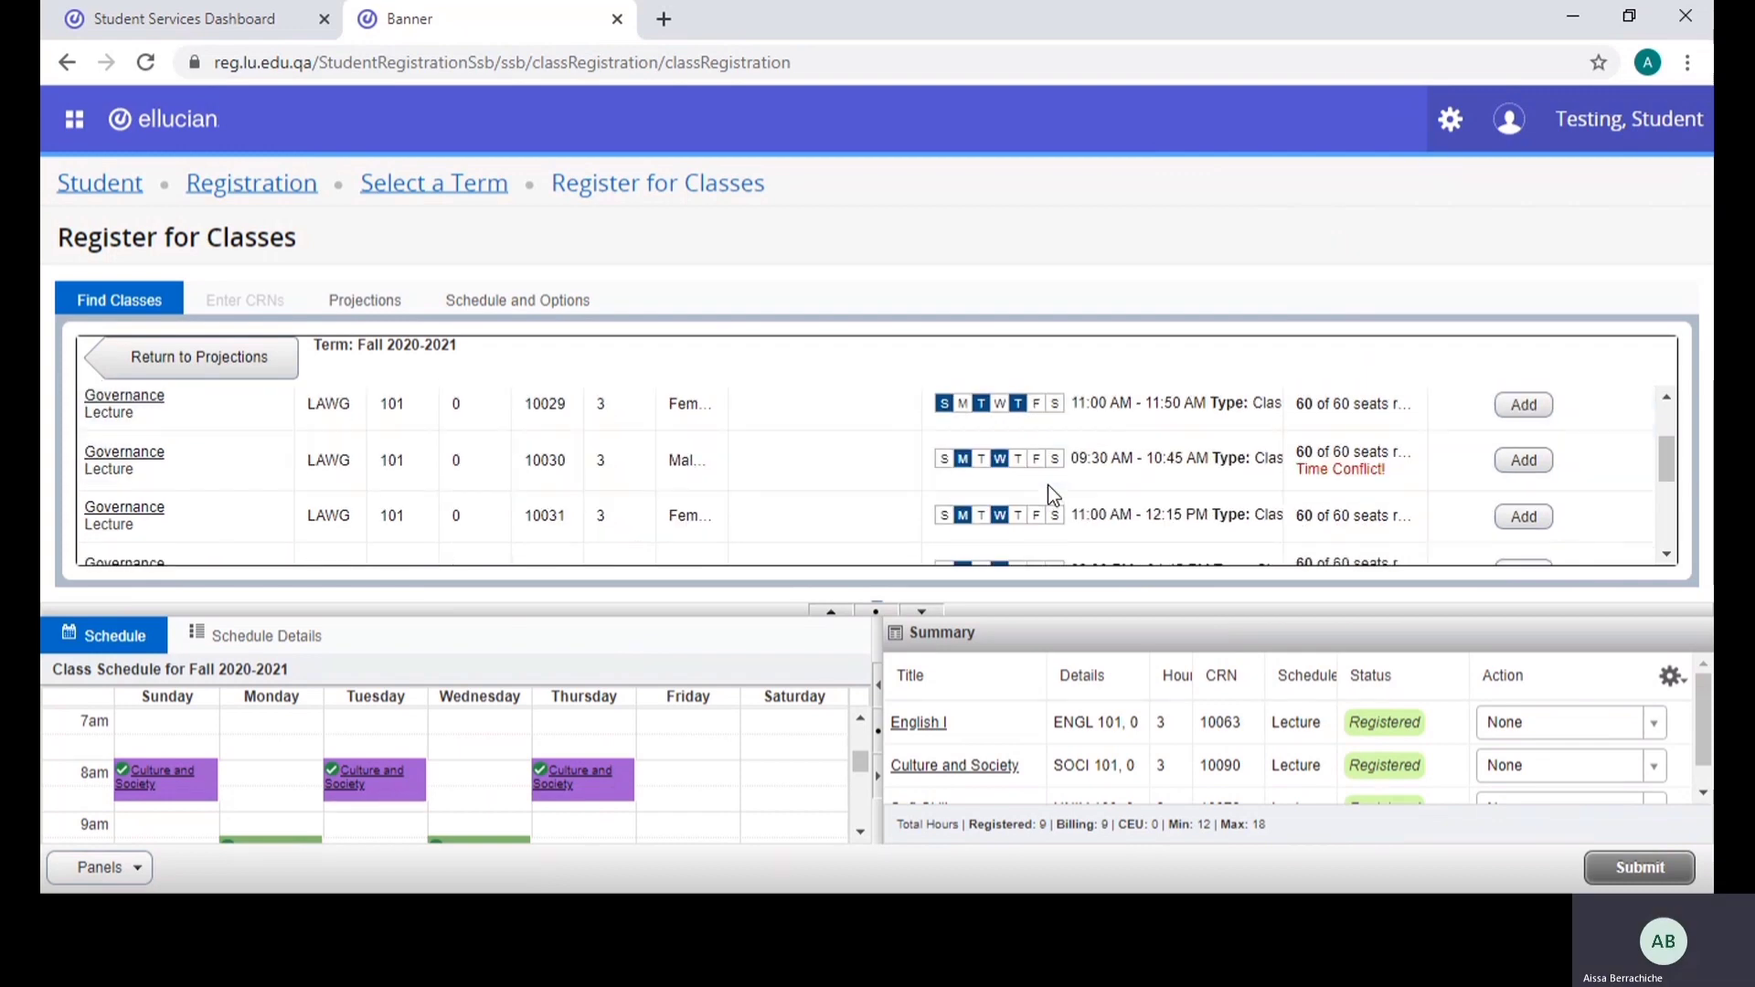
pyautogui.scroll(-2, 917, 473)
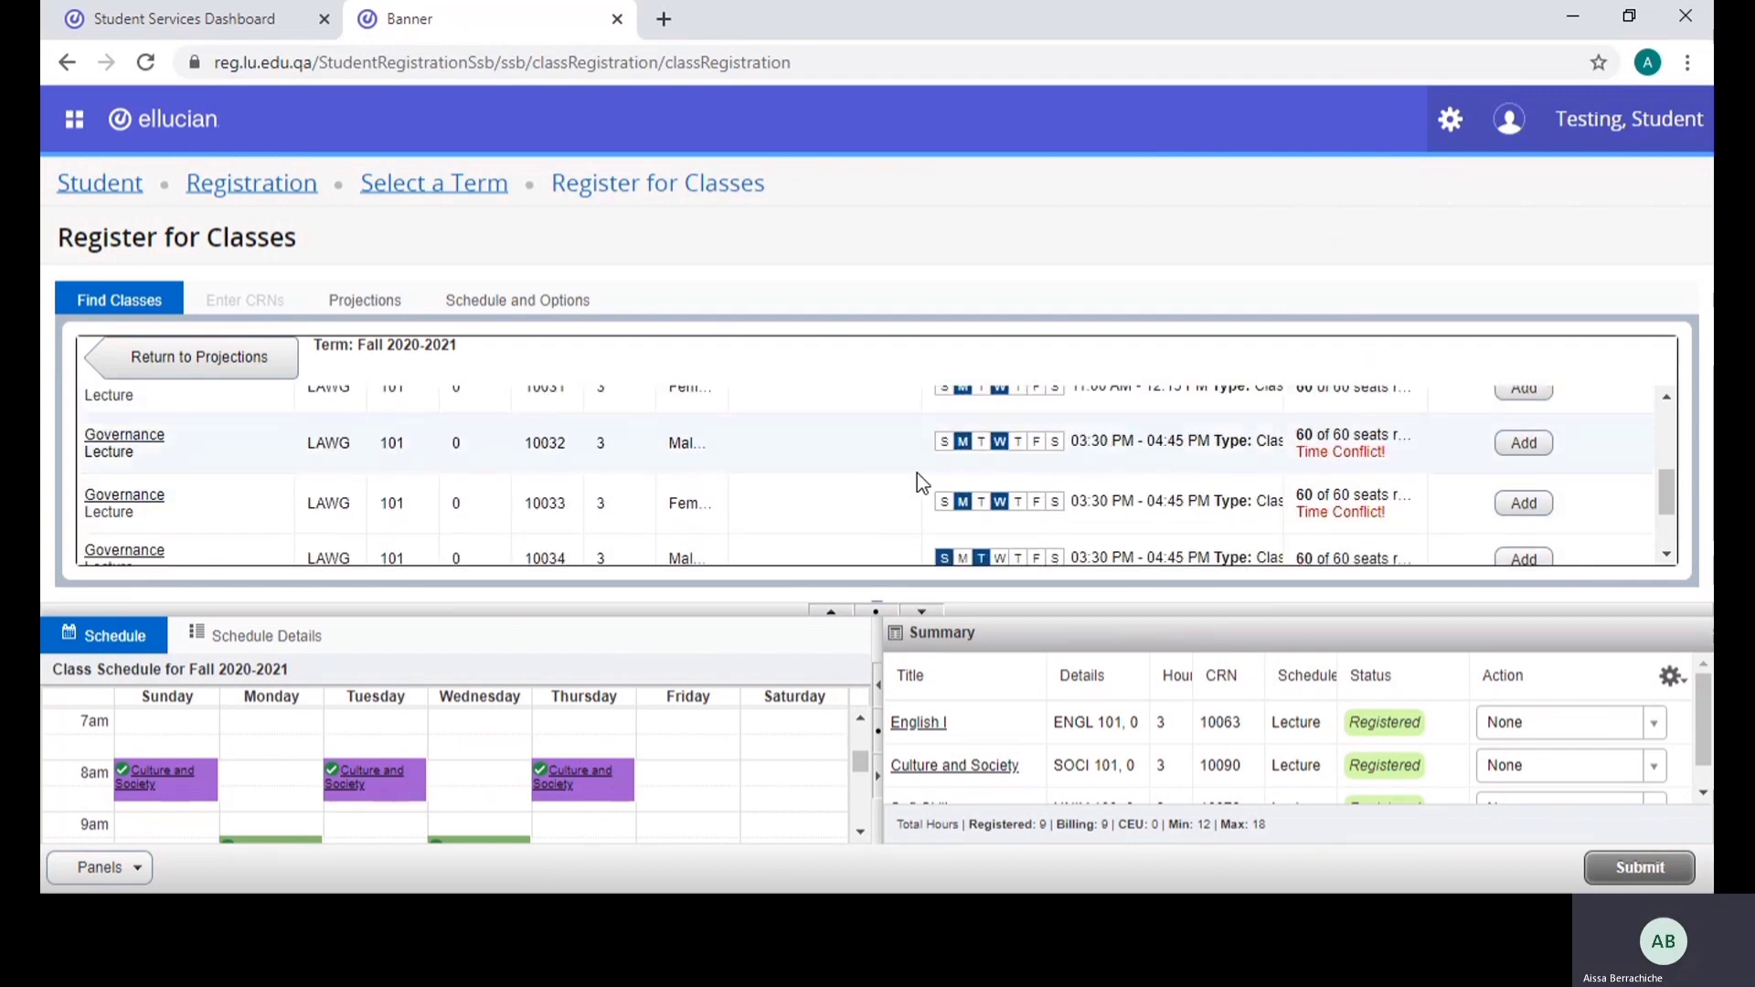
pyautogui.scroll(-3, 911, 457)
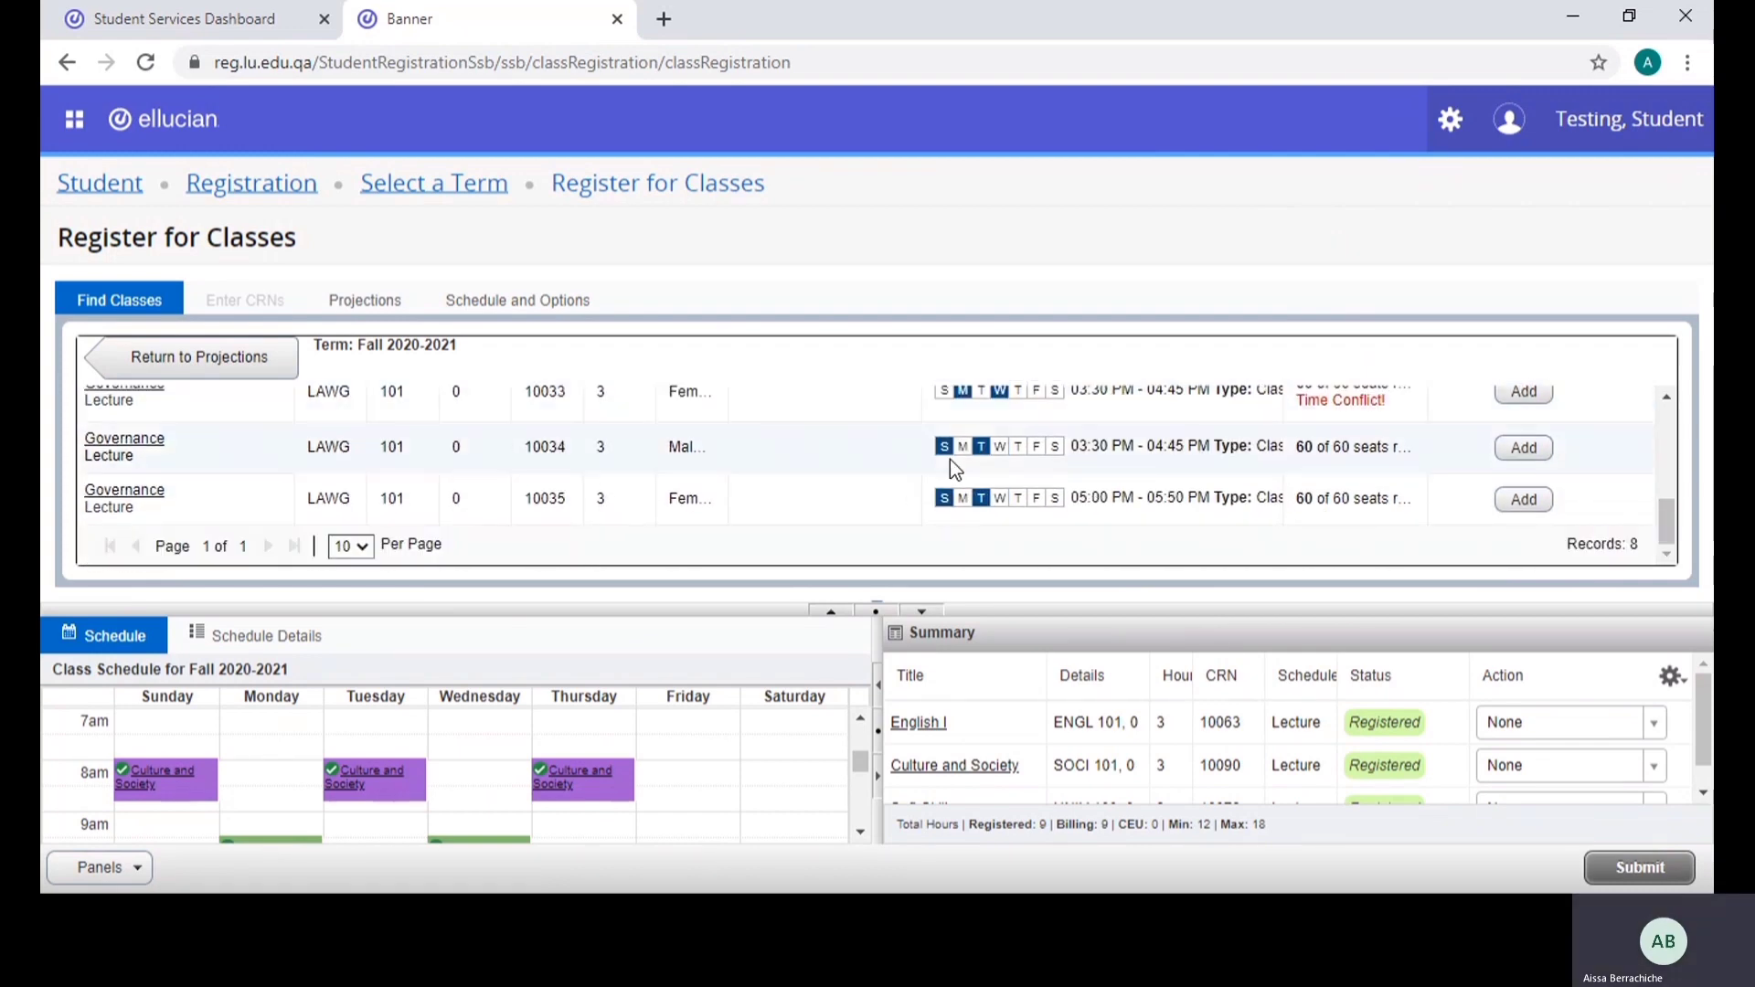
pyautogui.click(1523, 450)
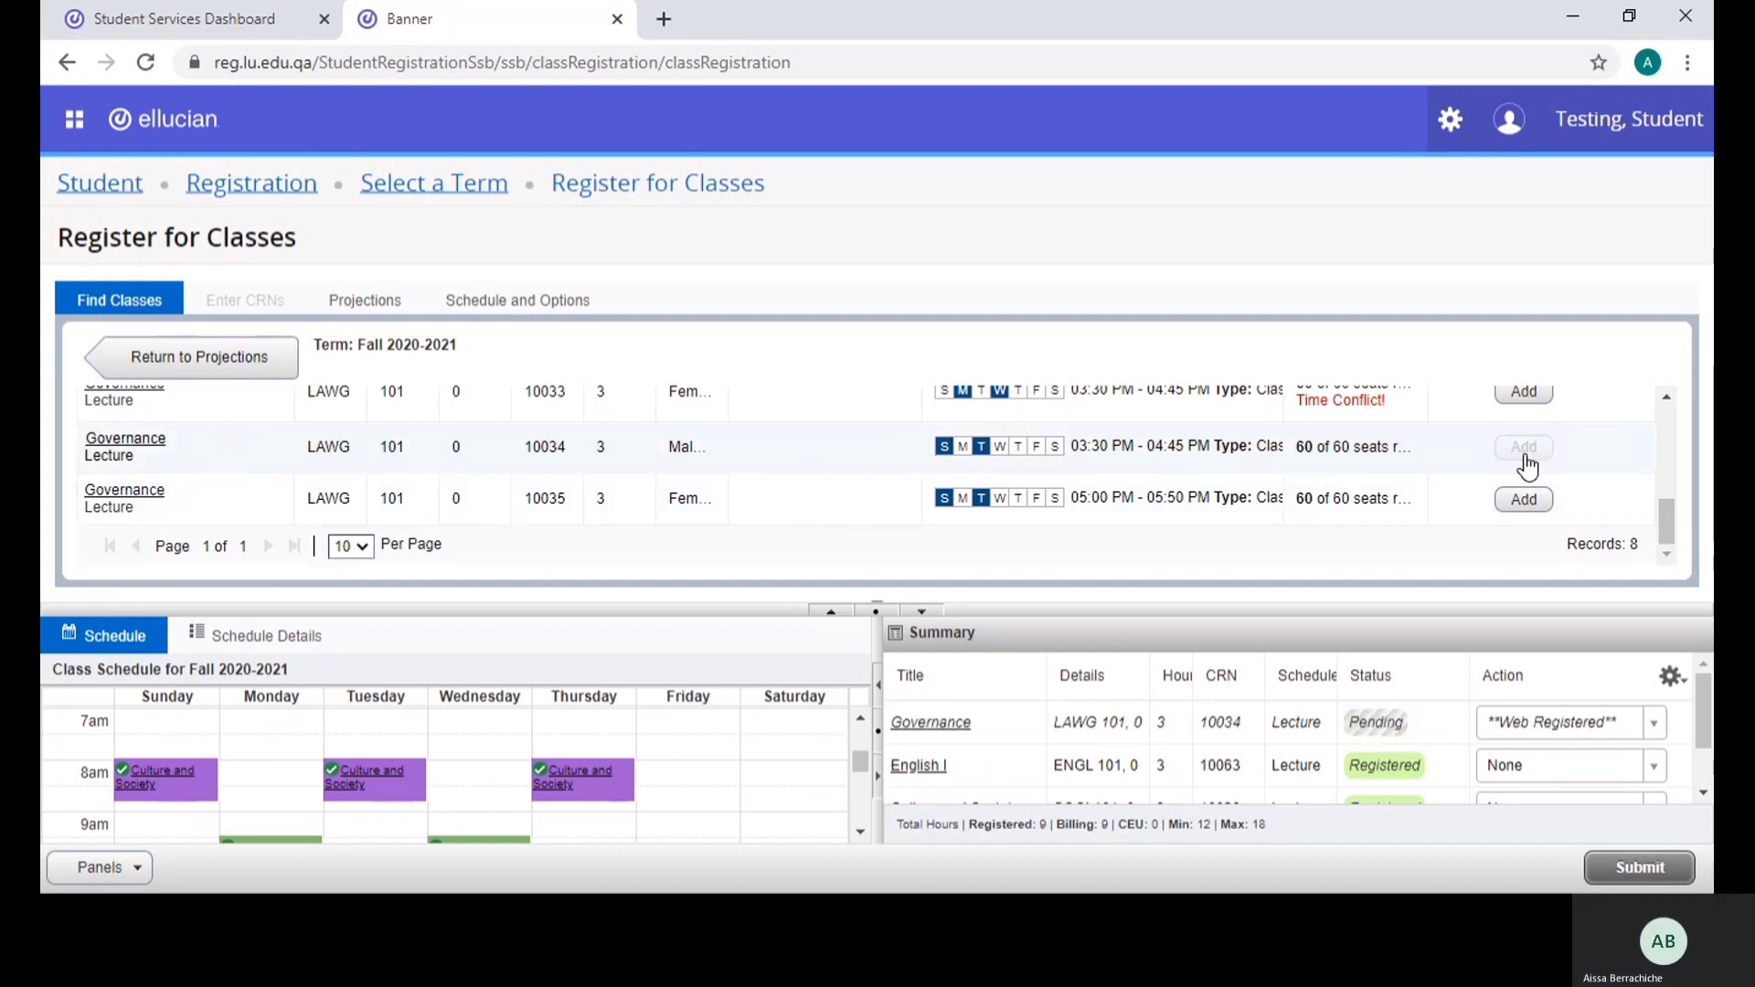
pyautogui.click(1636, 867)
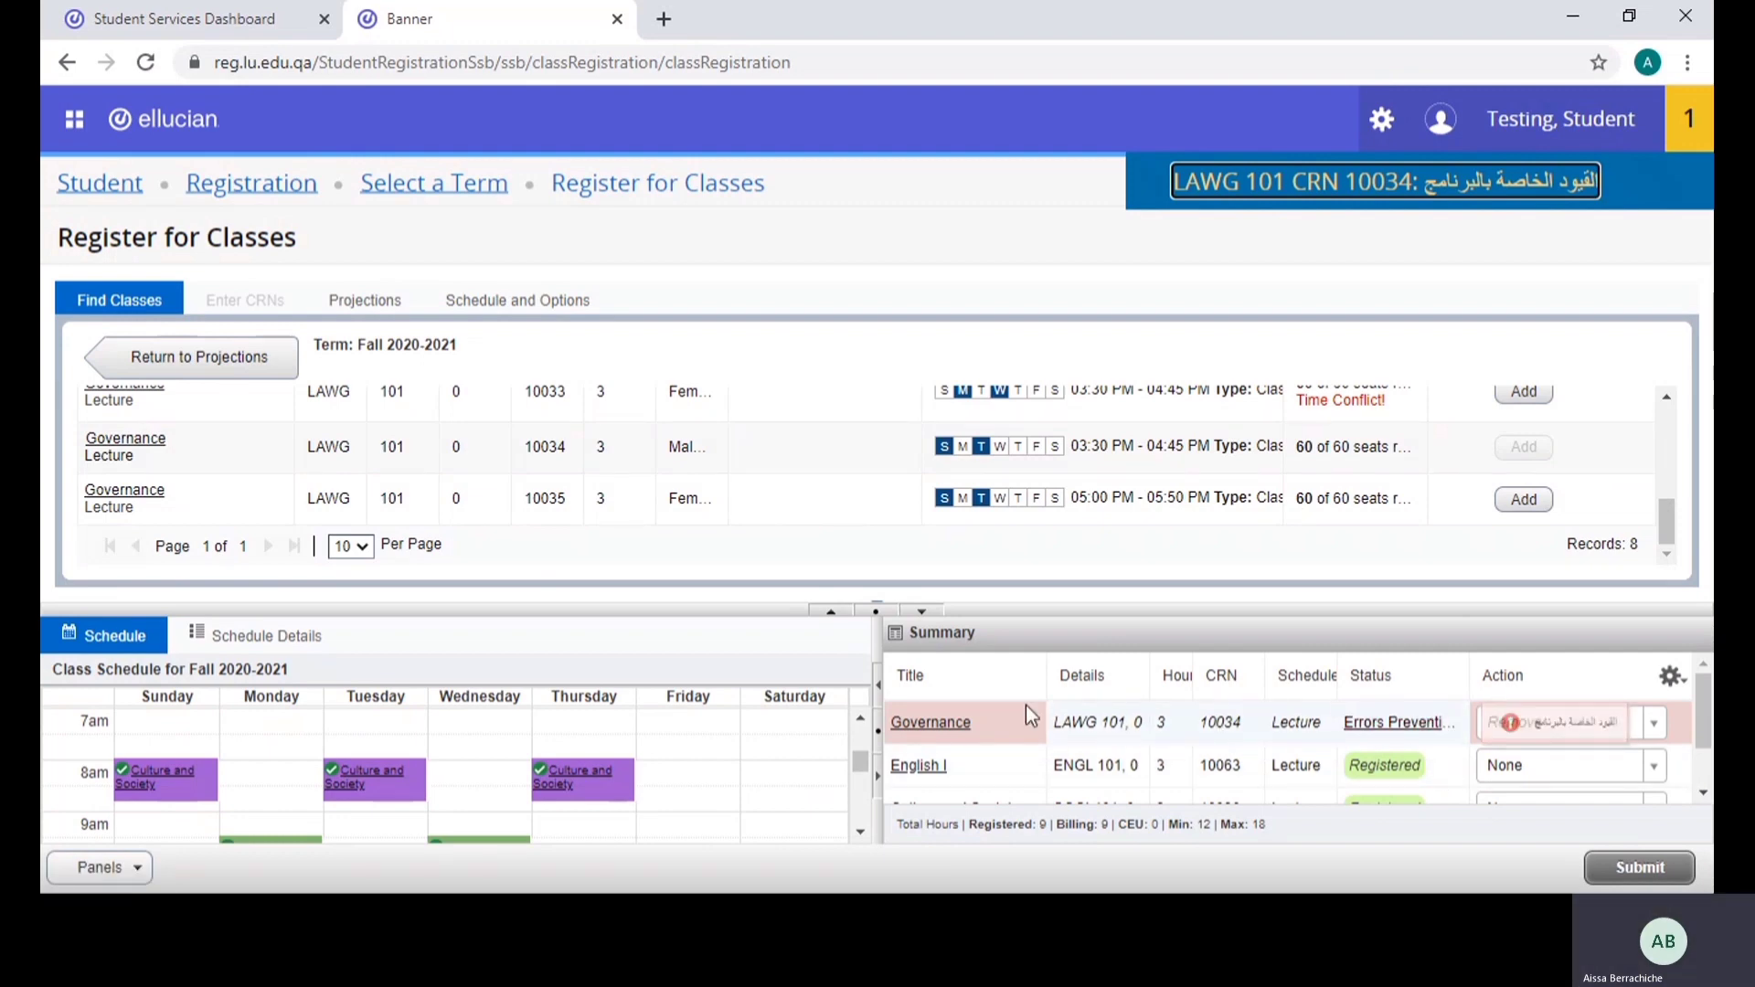
# Examine the error status of the Governance section and the program restrictions in its class details
pyautogui.moveTo(1393, 729)
pyautogui.click(919, 718)
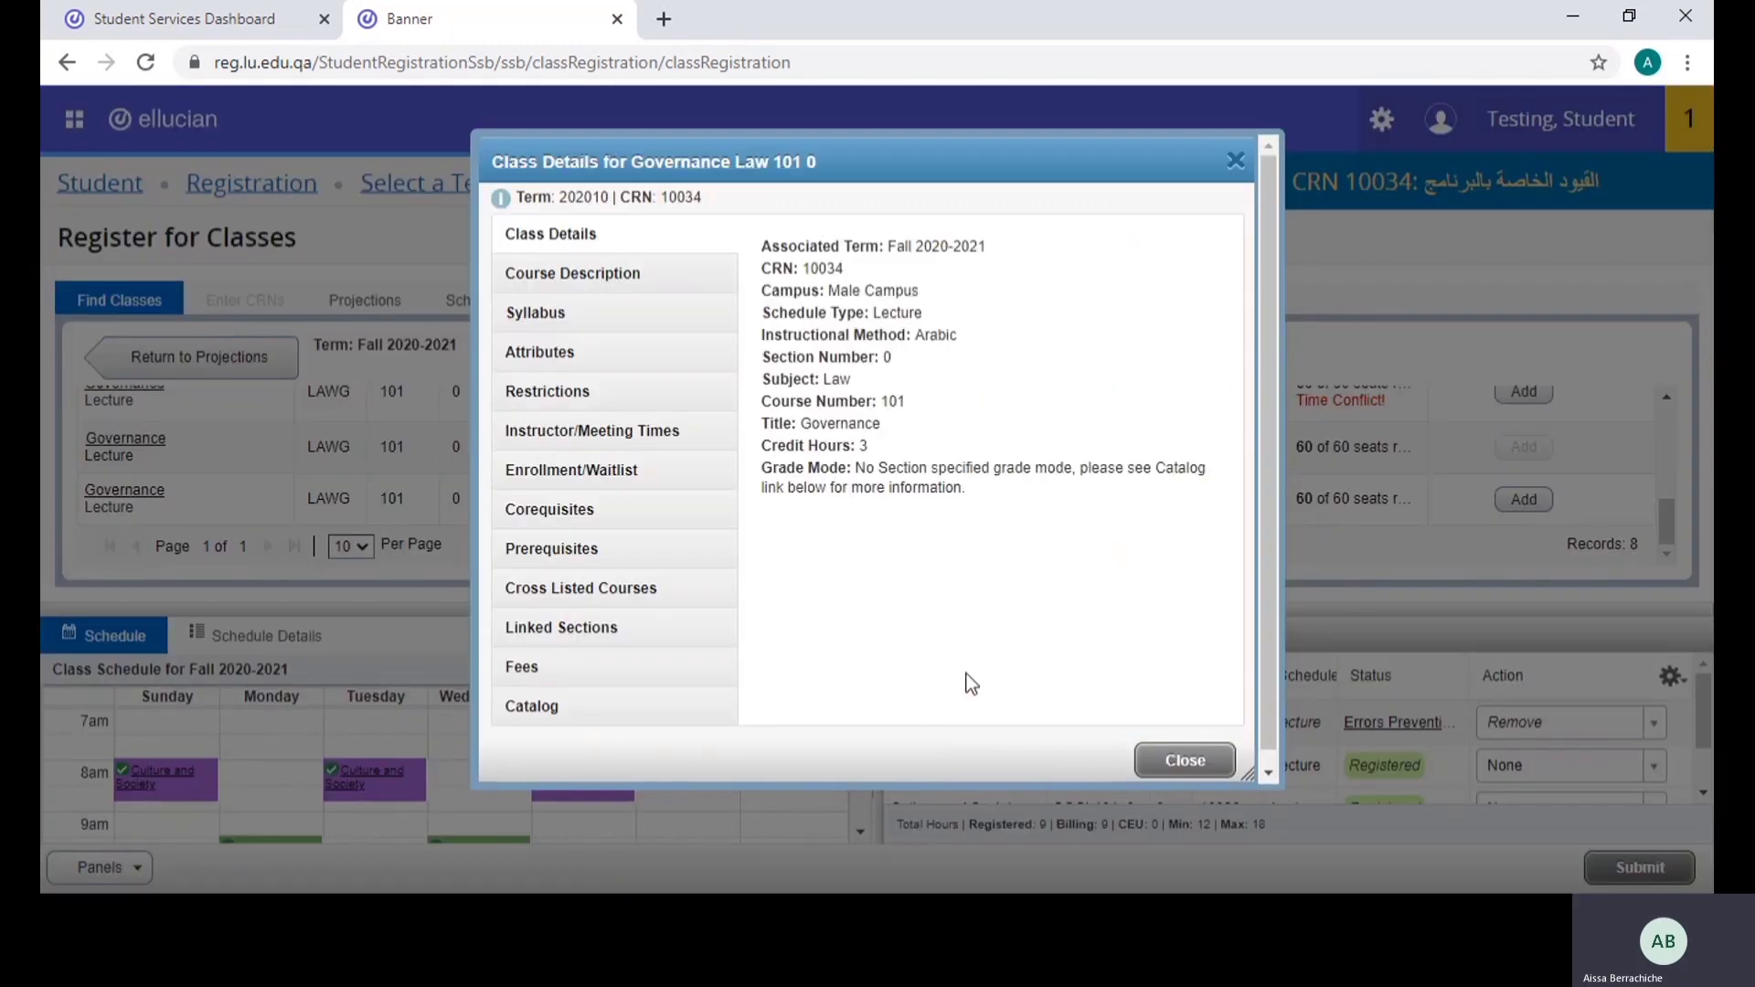
pyautogui.click(570, 402)
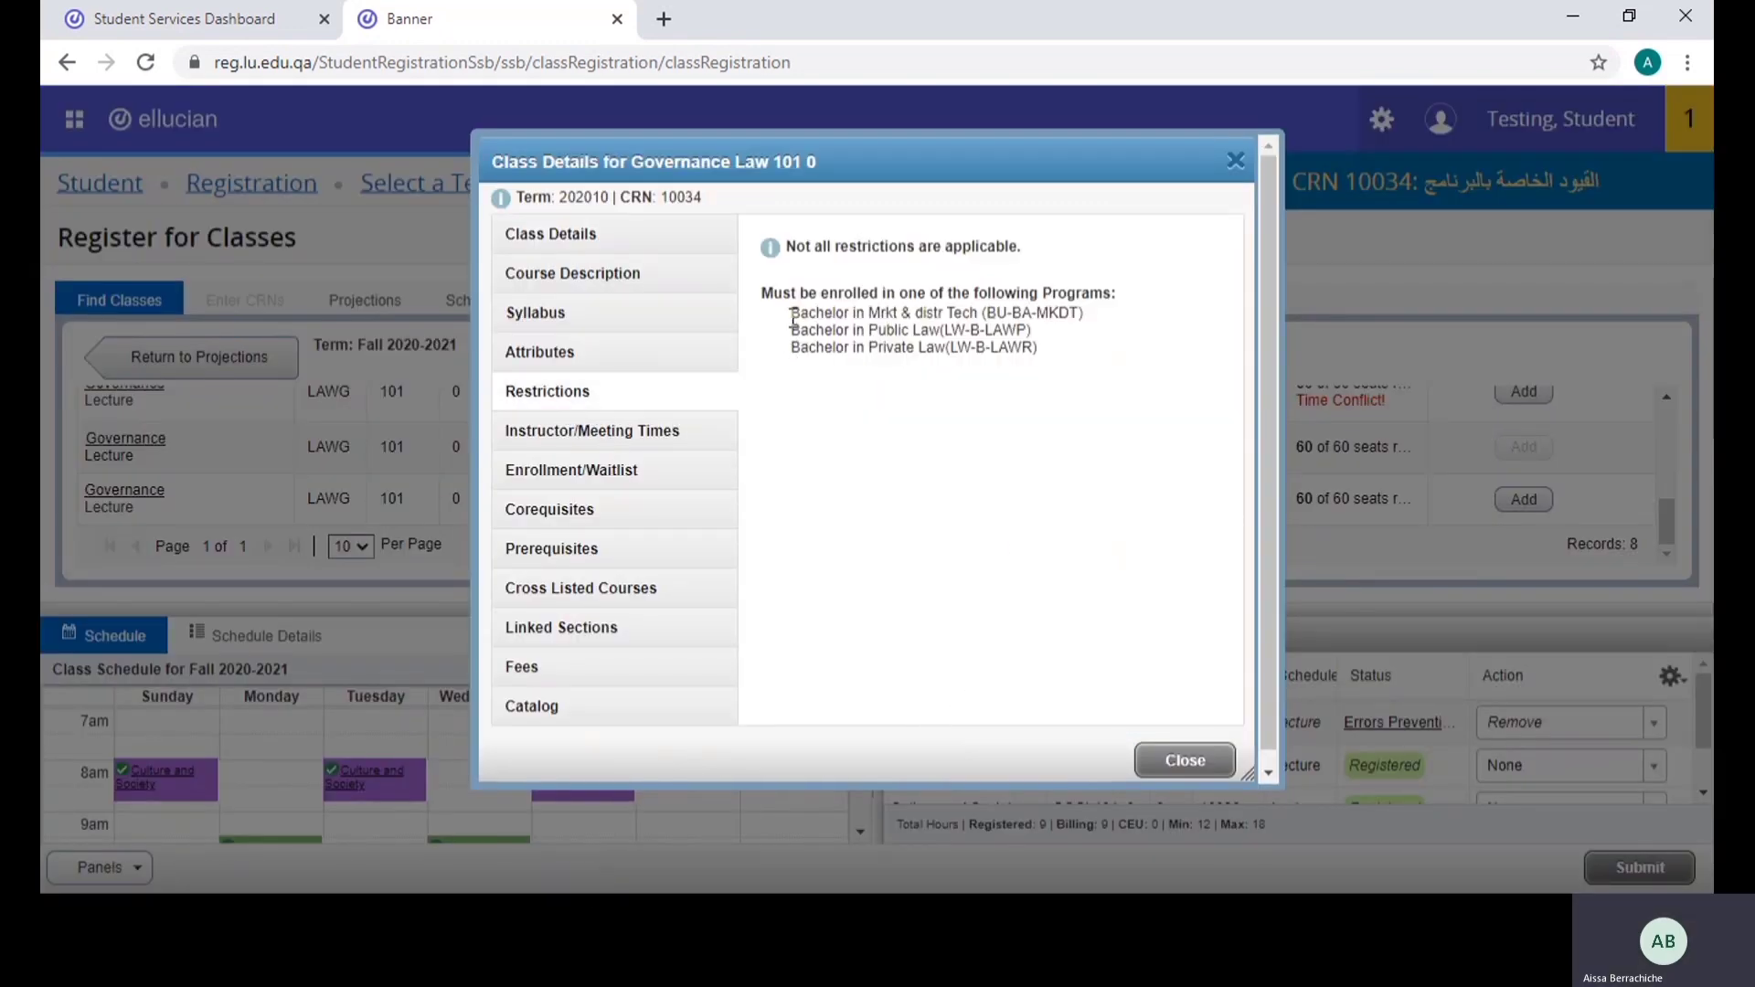
pyautogui.moveTo(792, 316); pyautogui.dragTo(1068, 363)
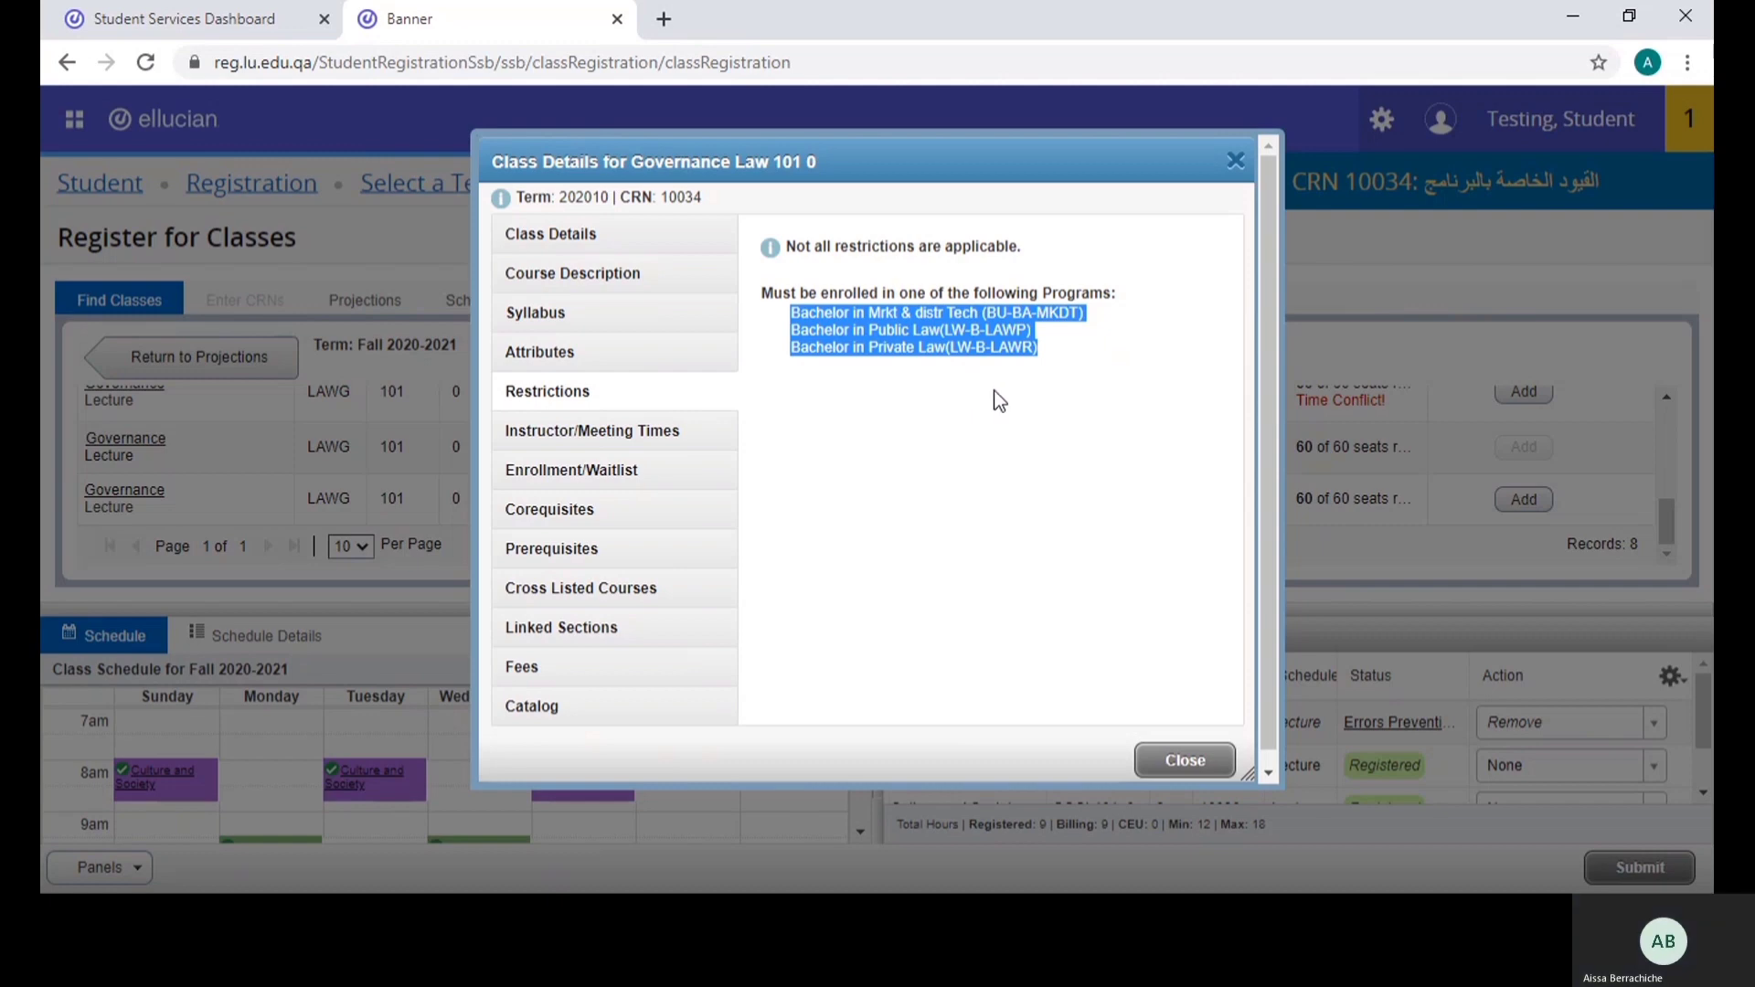
pyautogui.click(1187, 751)
# Remove the rejected Governance section with CRN 10034 from the summary, submit, and check the remaining classes
pyautogui.click(1578, 722)
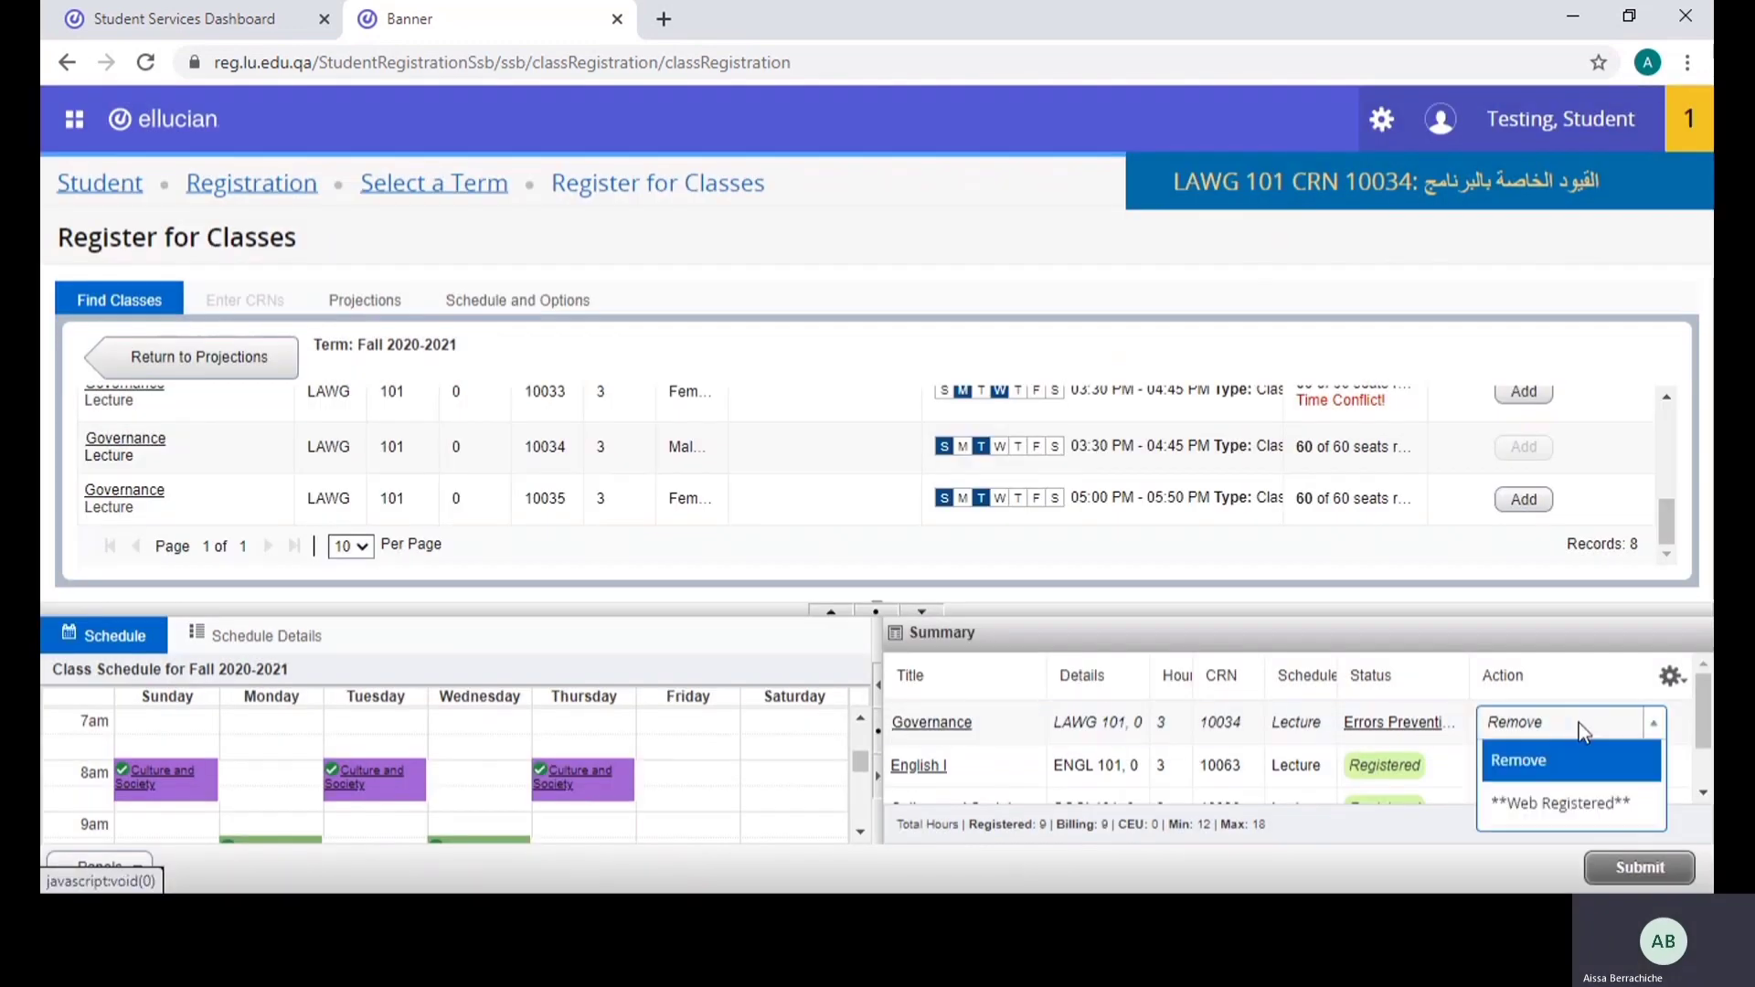
pyautogui.click(1575, 728)
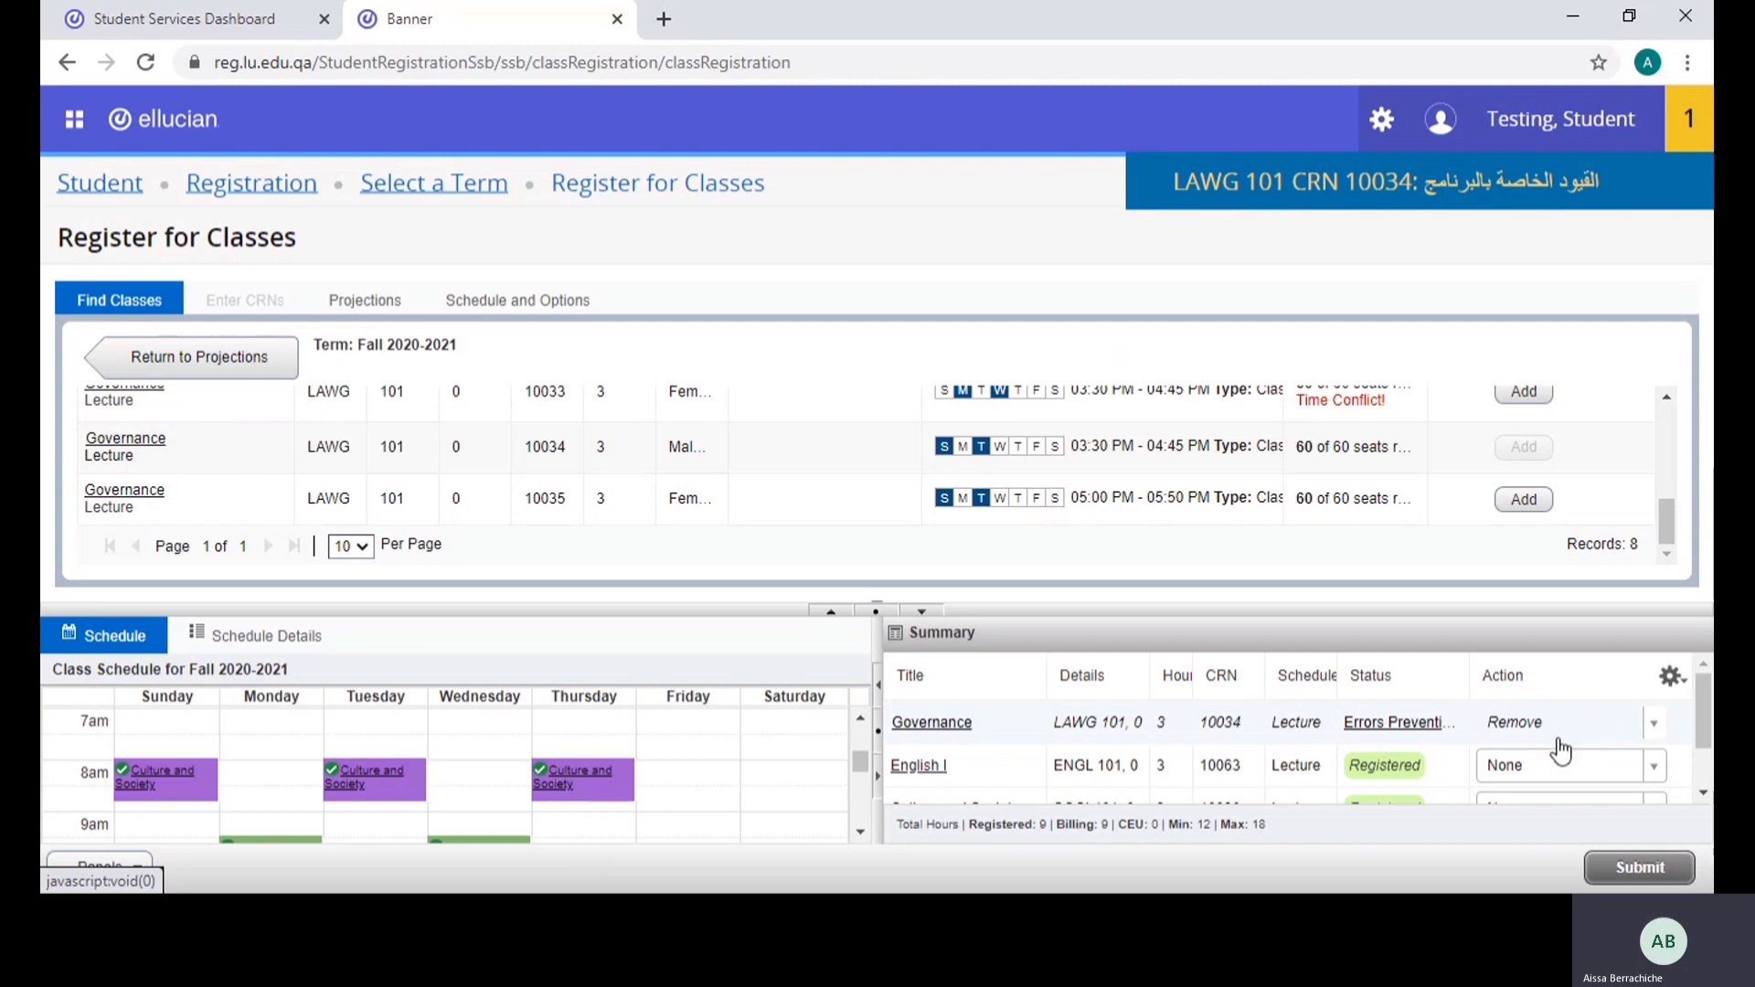
pyautogui.click(1638, 866)
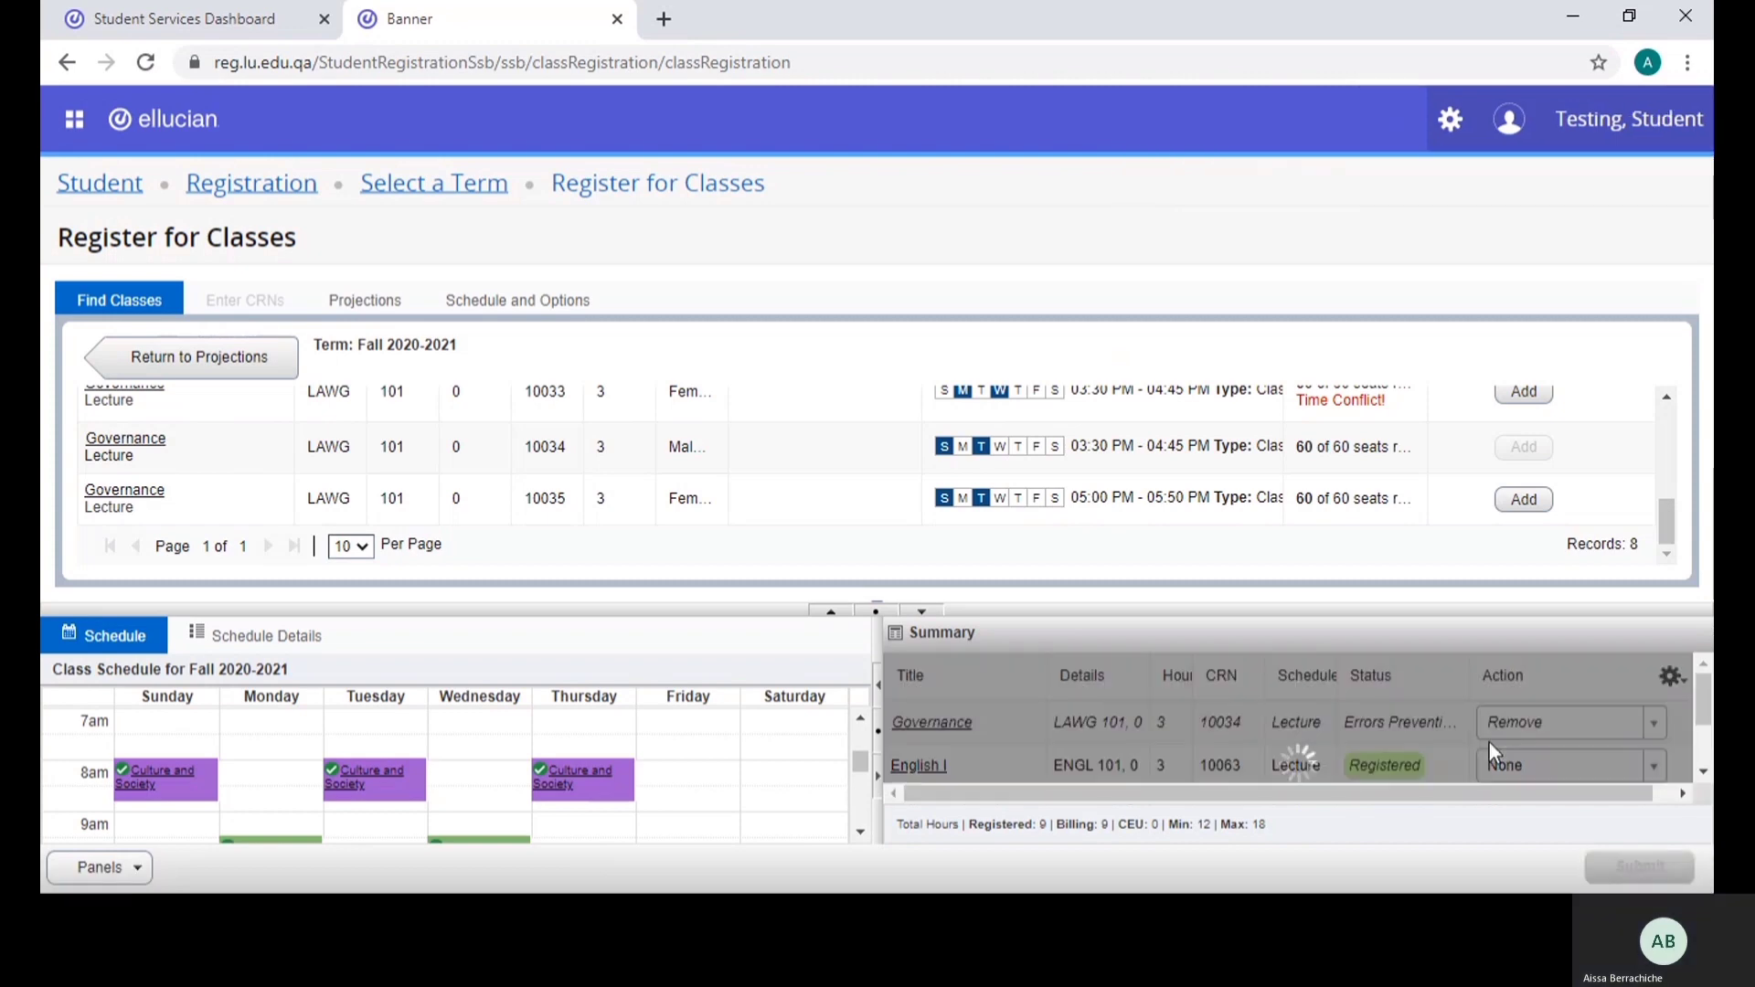
pyautogui.scroll(-1, 1212, 705)
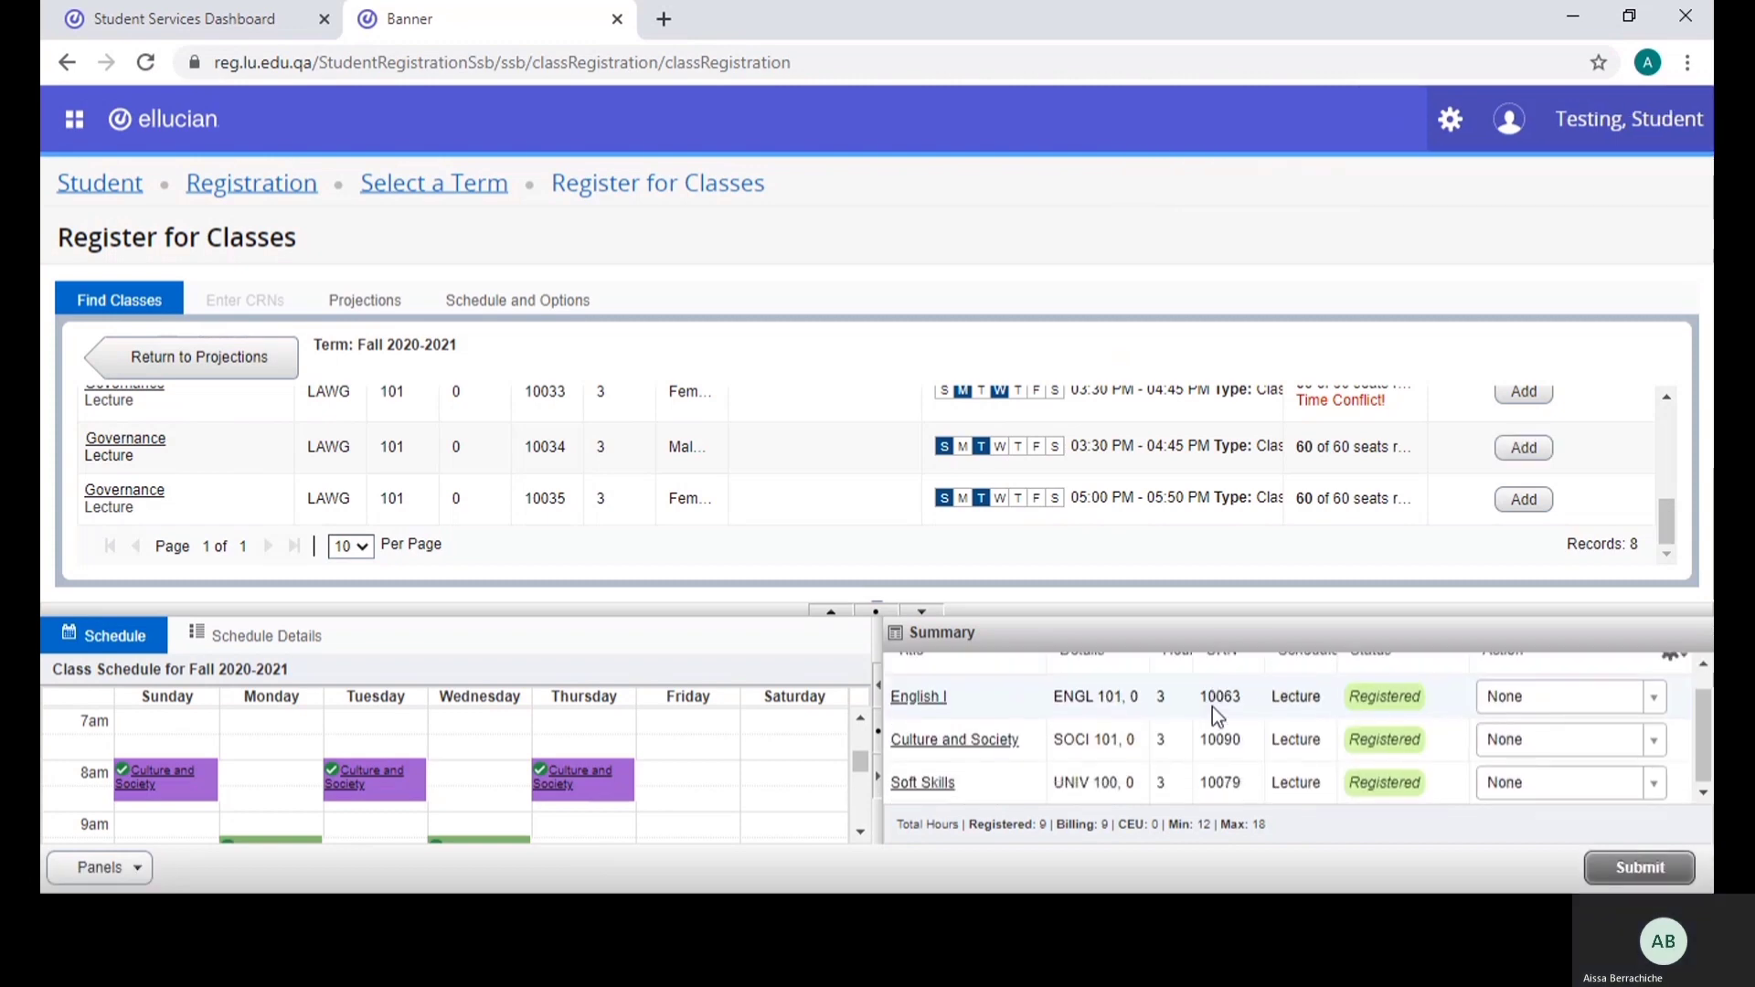
pyautogui.scroll(1, 1212, 707)
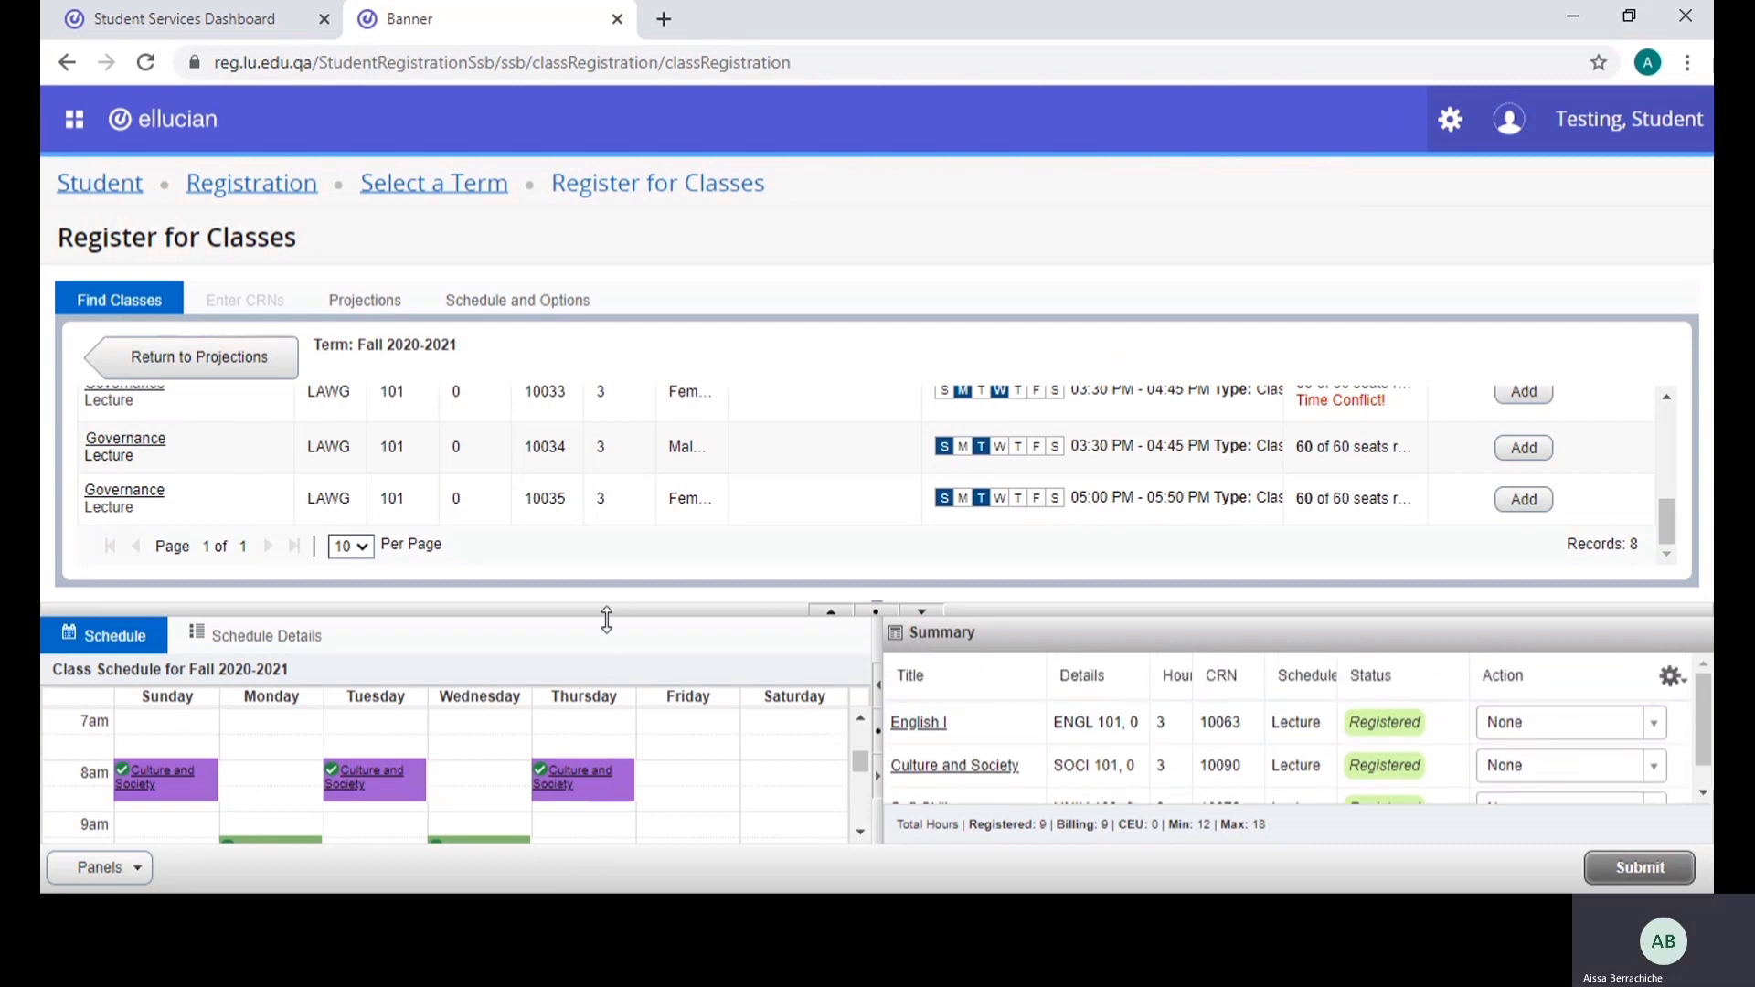
# Review the registered classes in Schedule and Options, open the printable schedule and return to the summary
pyautogui.click(553, 301)
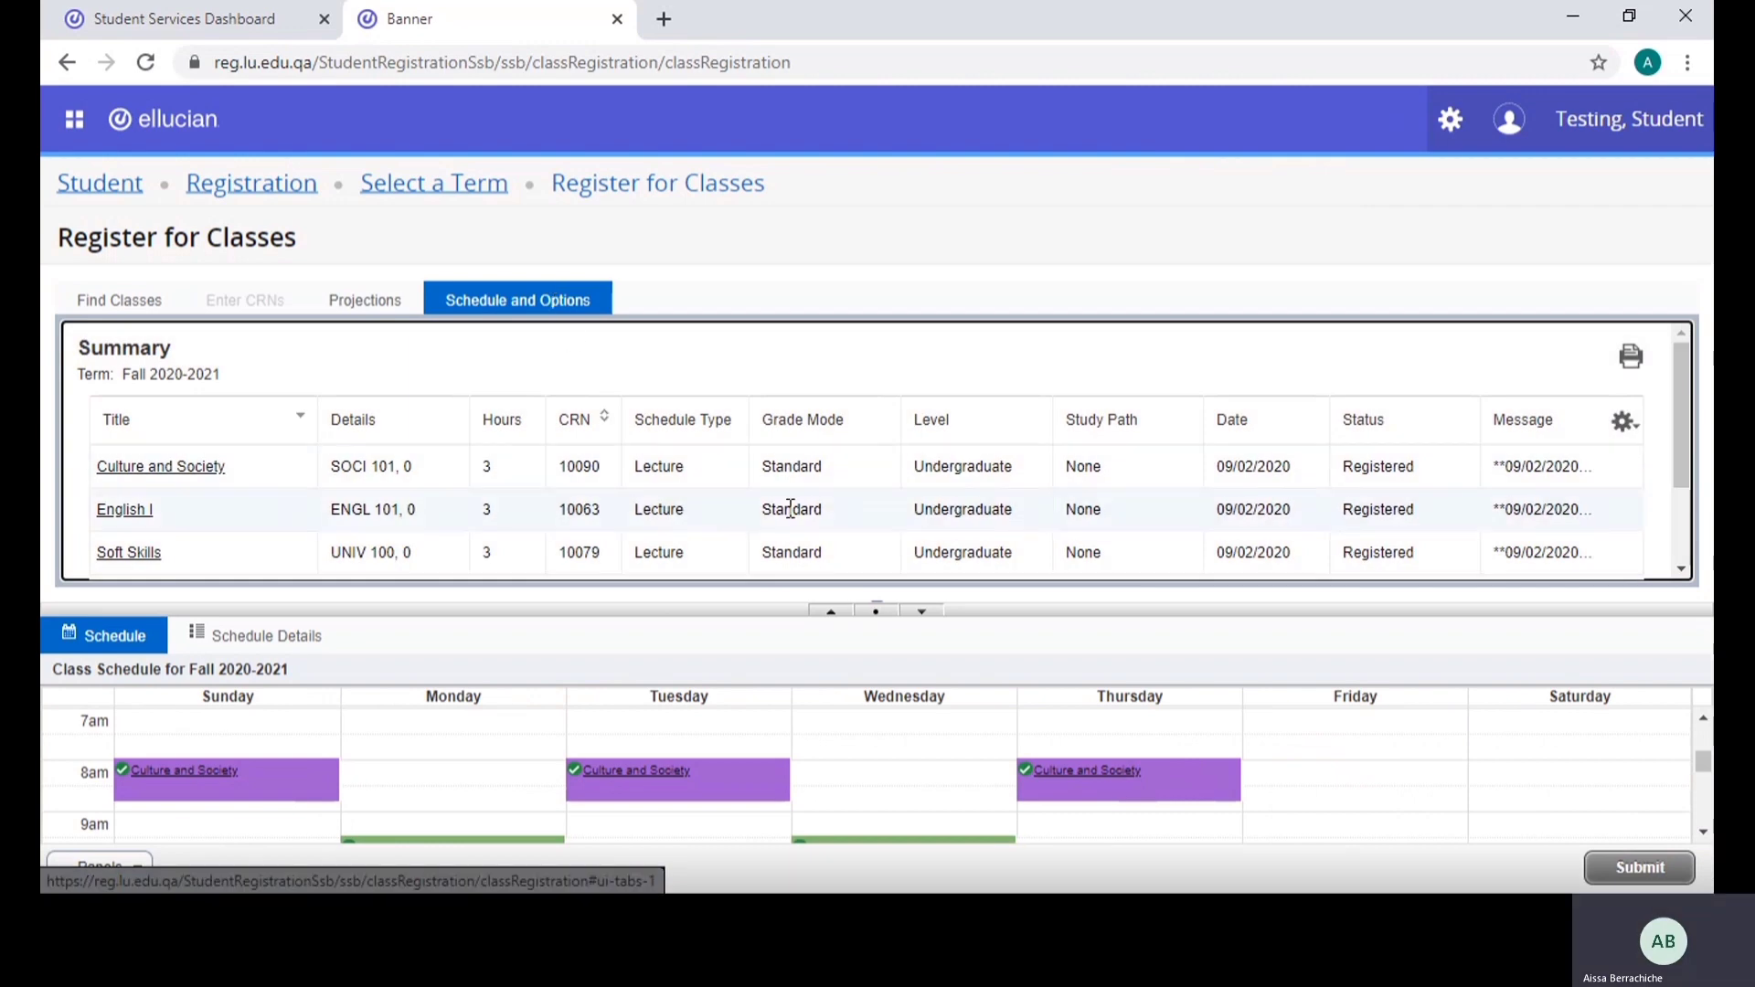
pyautogui.scroll(-2, 745, 454)
pyautogui.scroll(2, 702, 466)
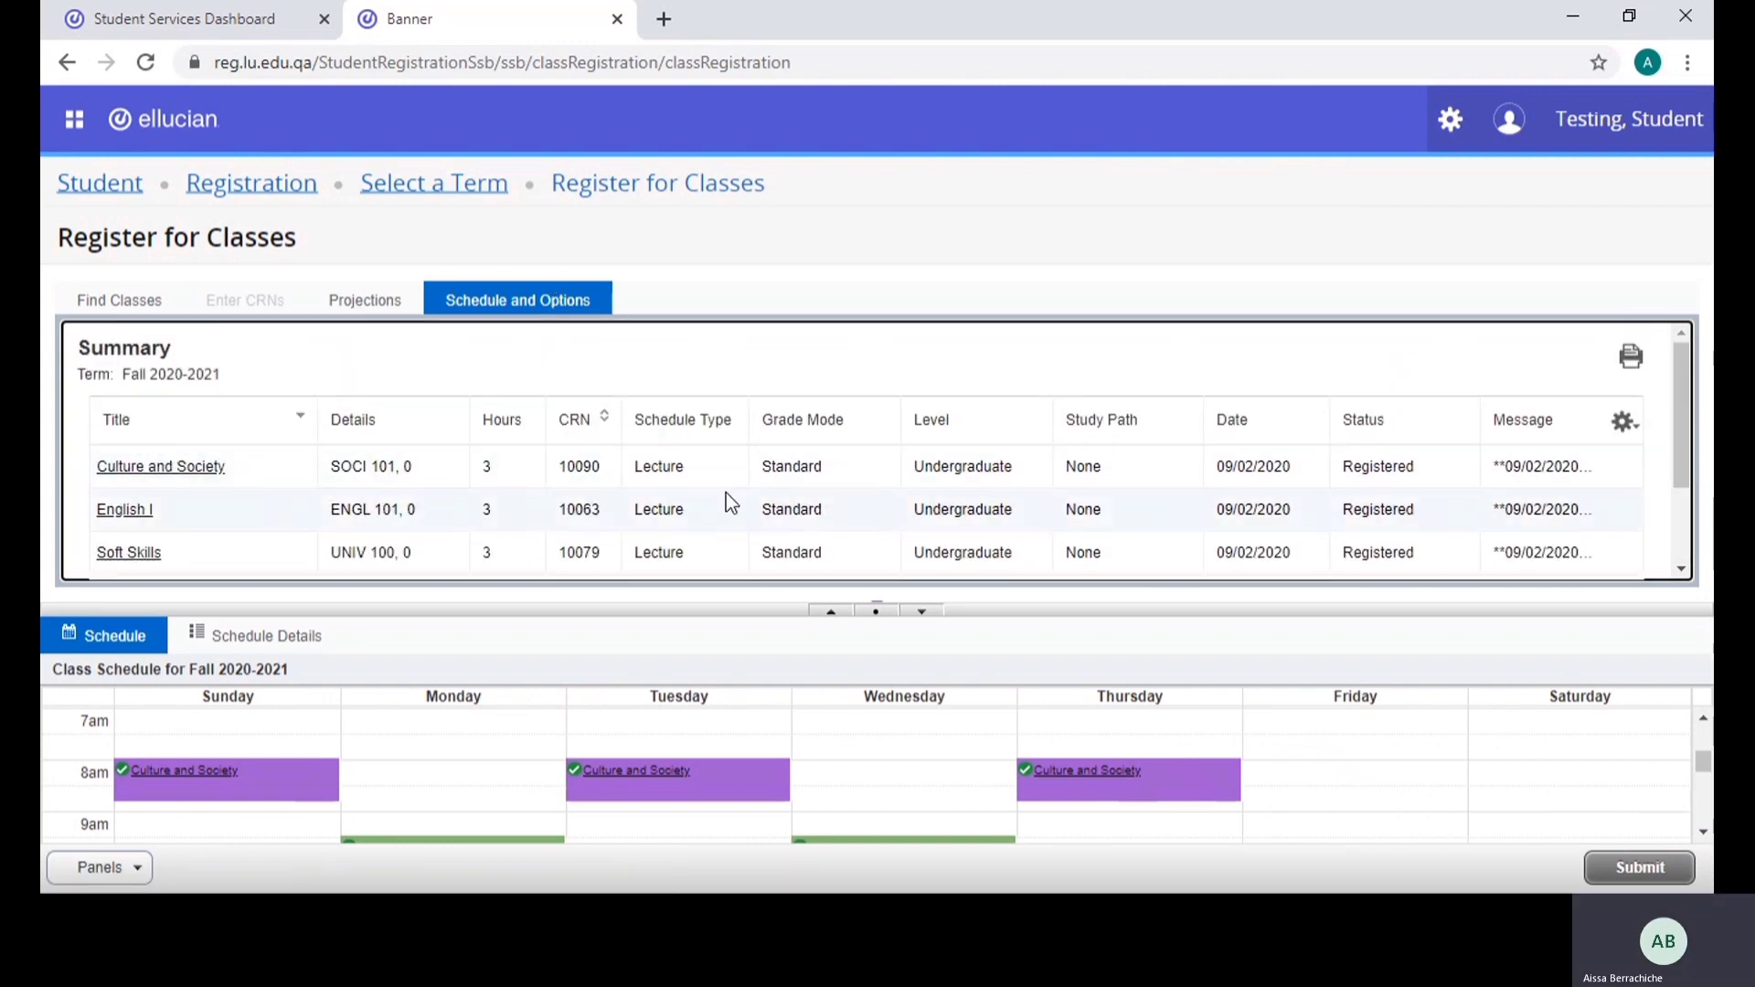
pyautogui.scroll(-2, 727, 488)
pyautogui.scroll(2, 731, 493)
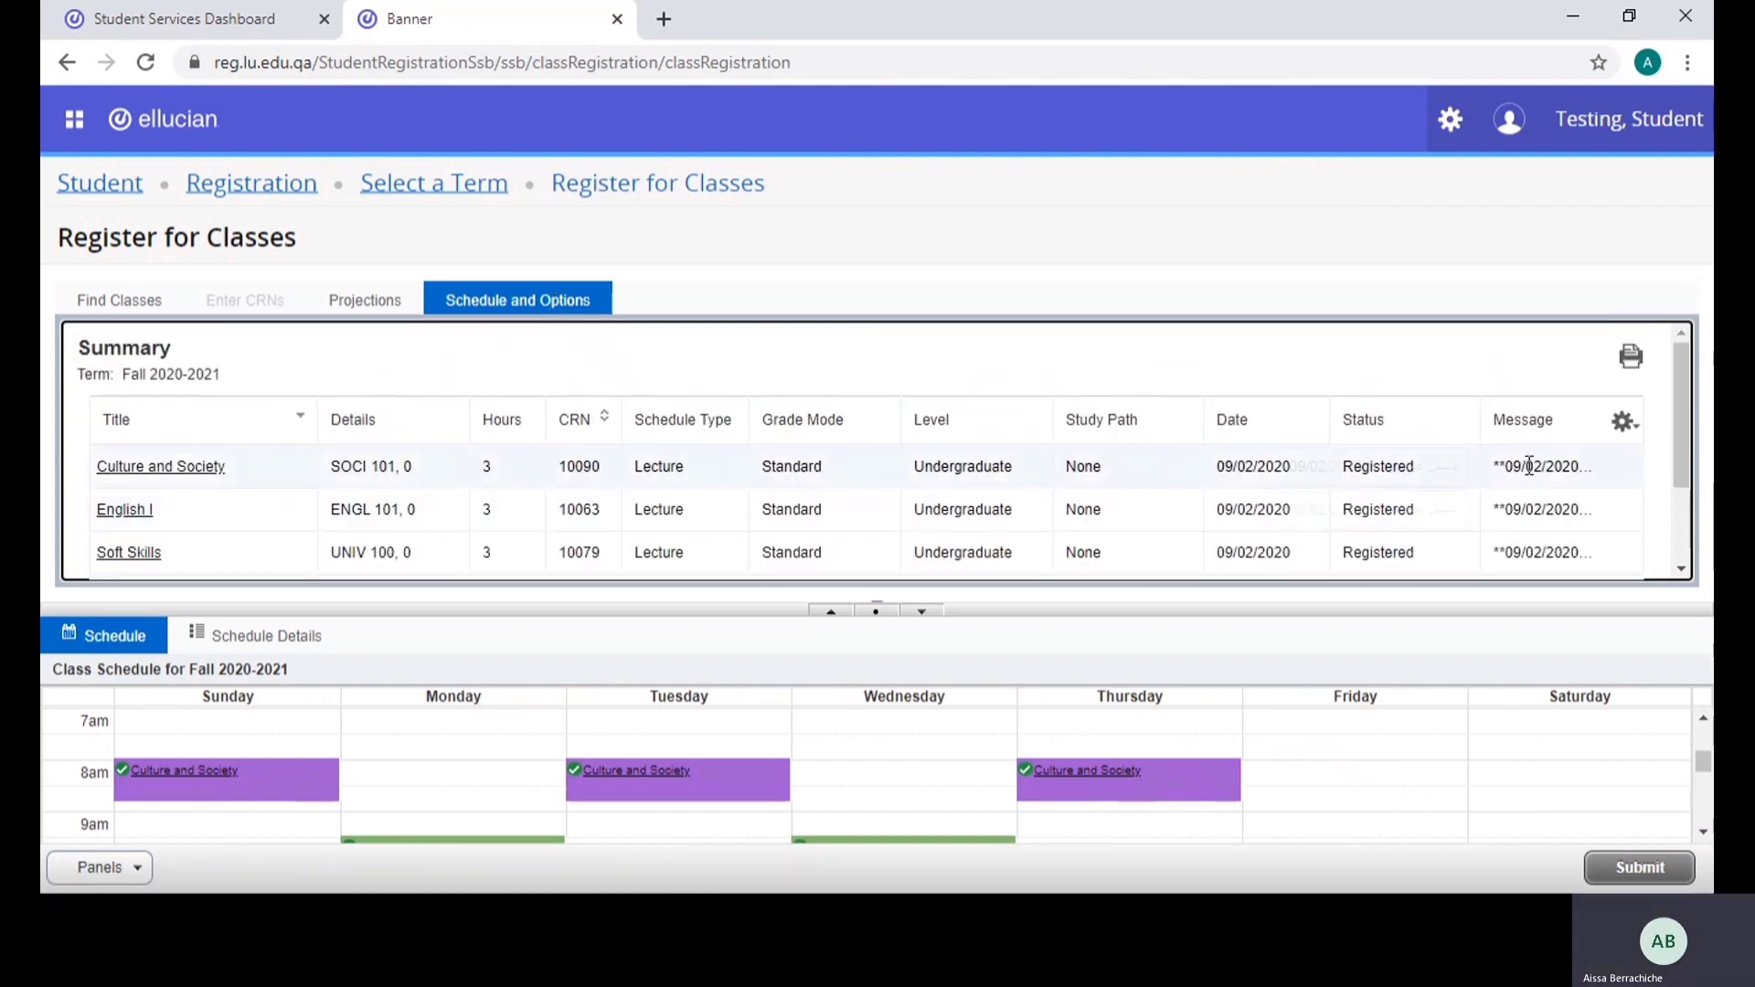
pyautogui.click(1633, 358)
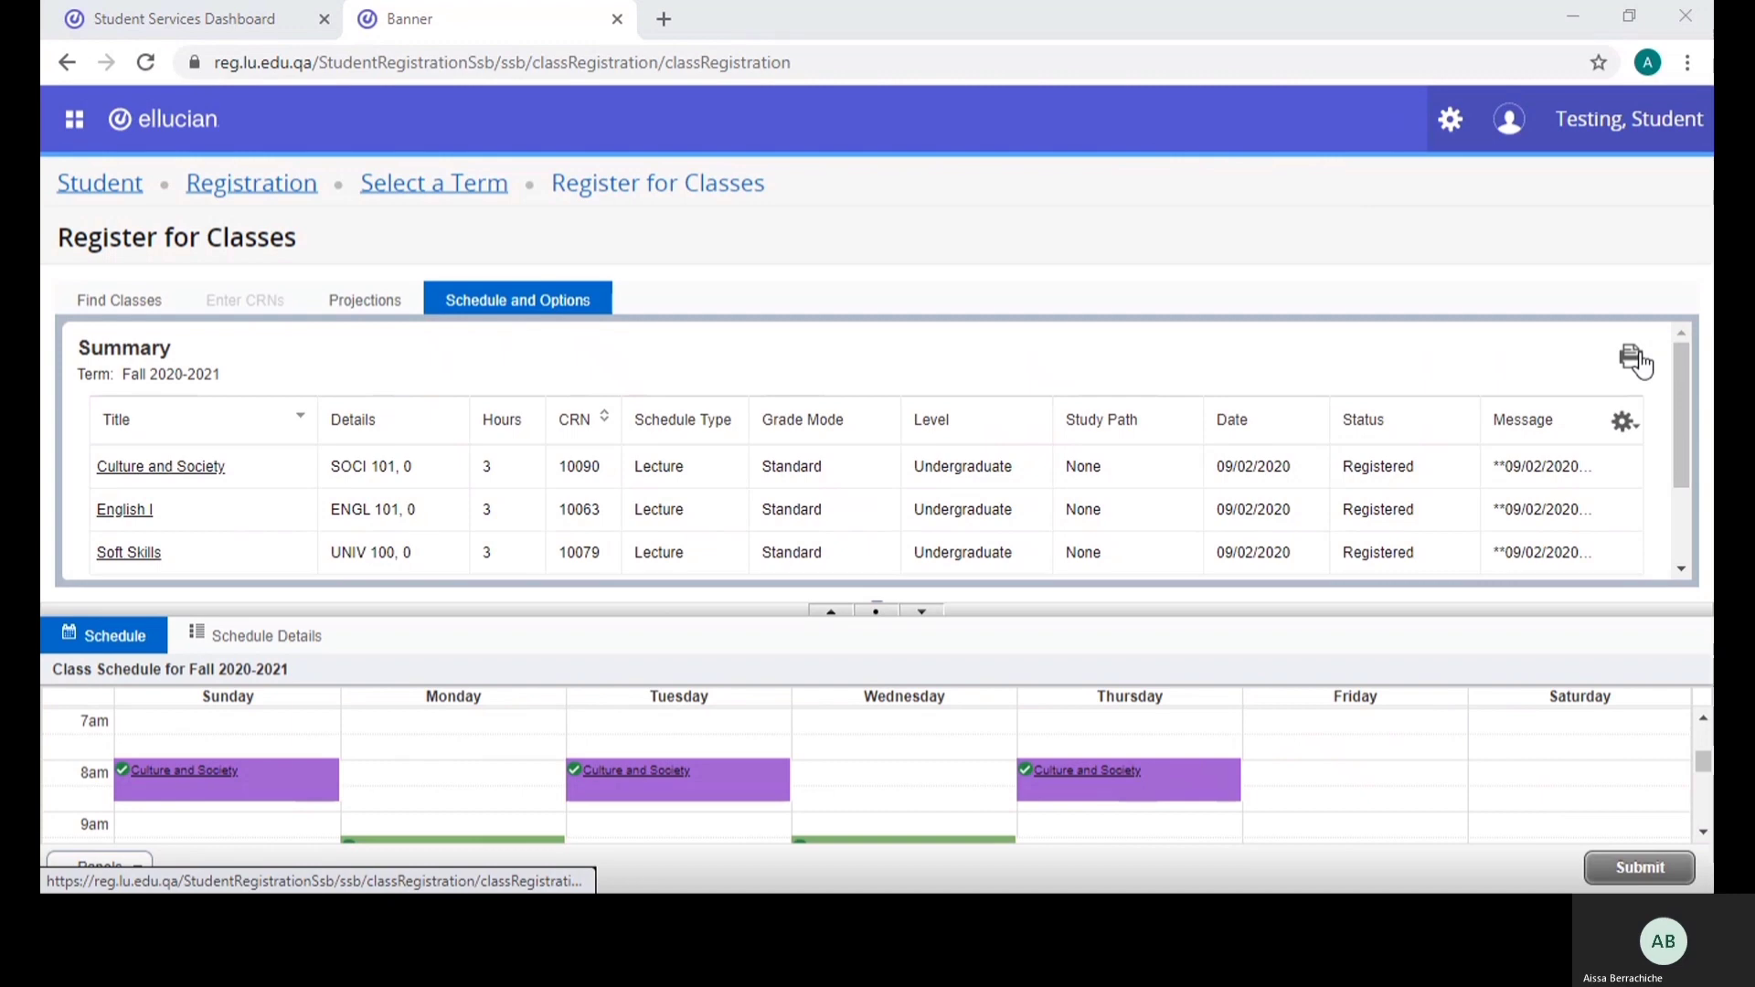
pyautogui.click(1006, 26)
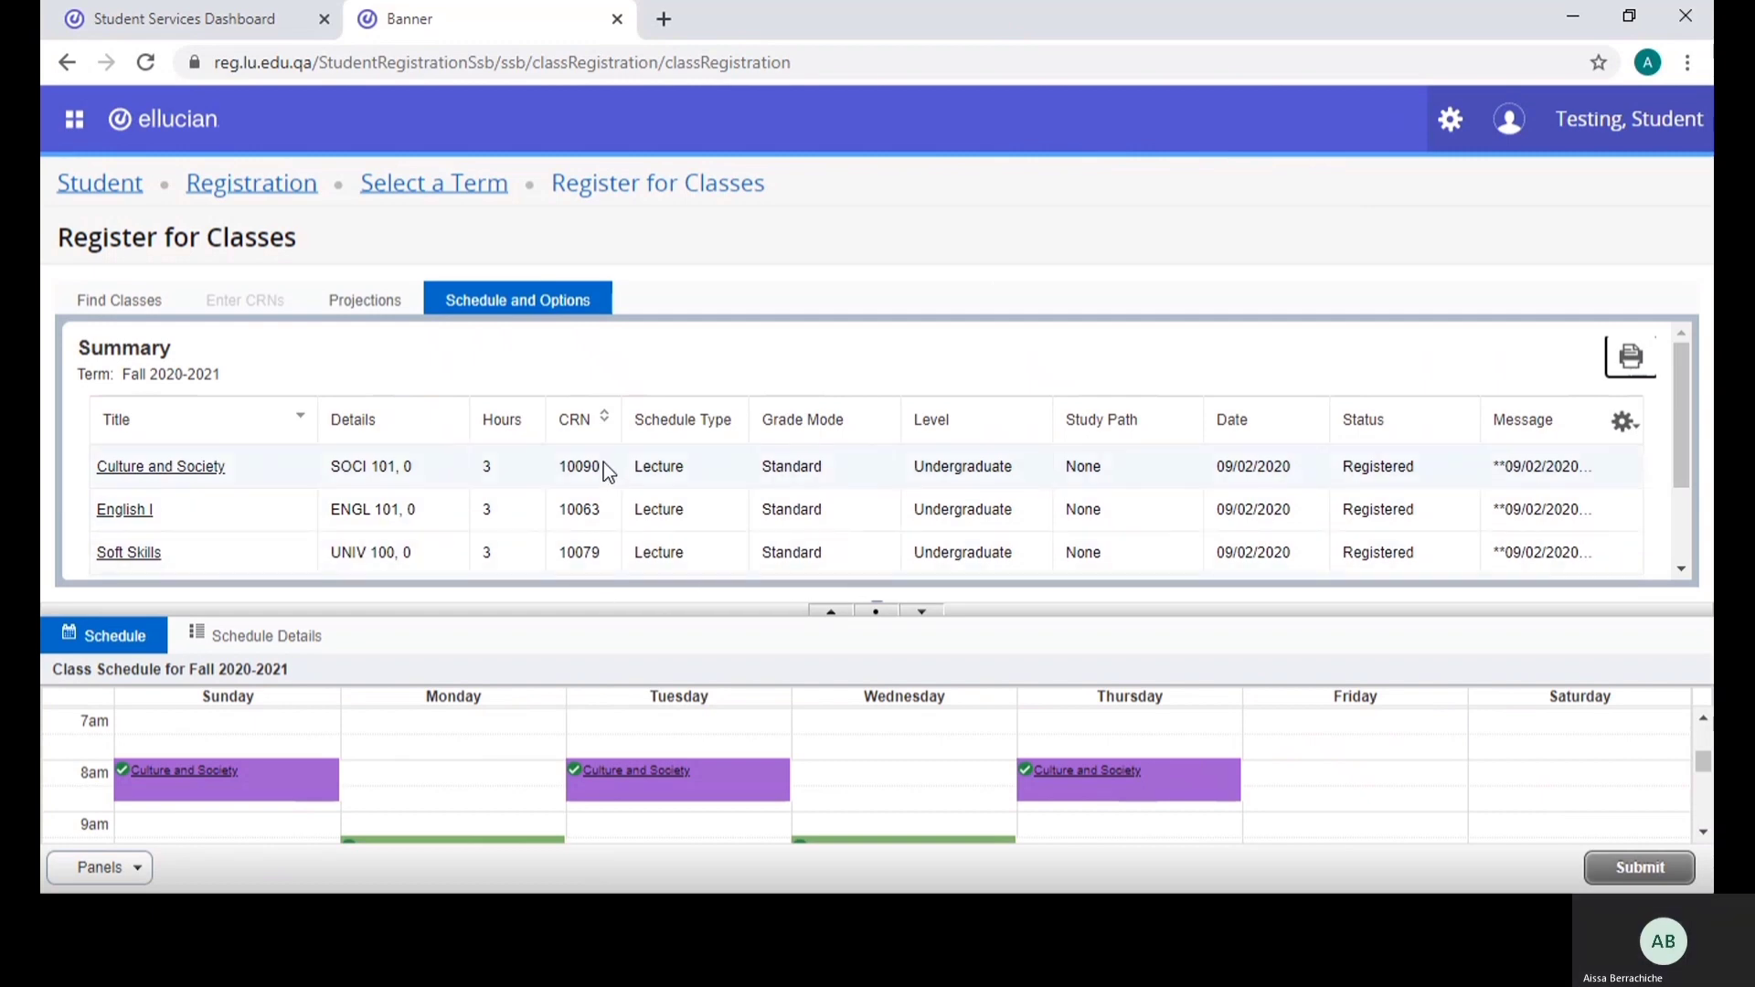
# Open View Registration Information from the Registration page and check the registered classes in the Fall 2020-2021 weekly schedule
pyautogui.click(284, 200)
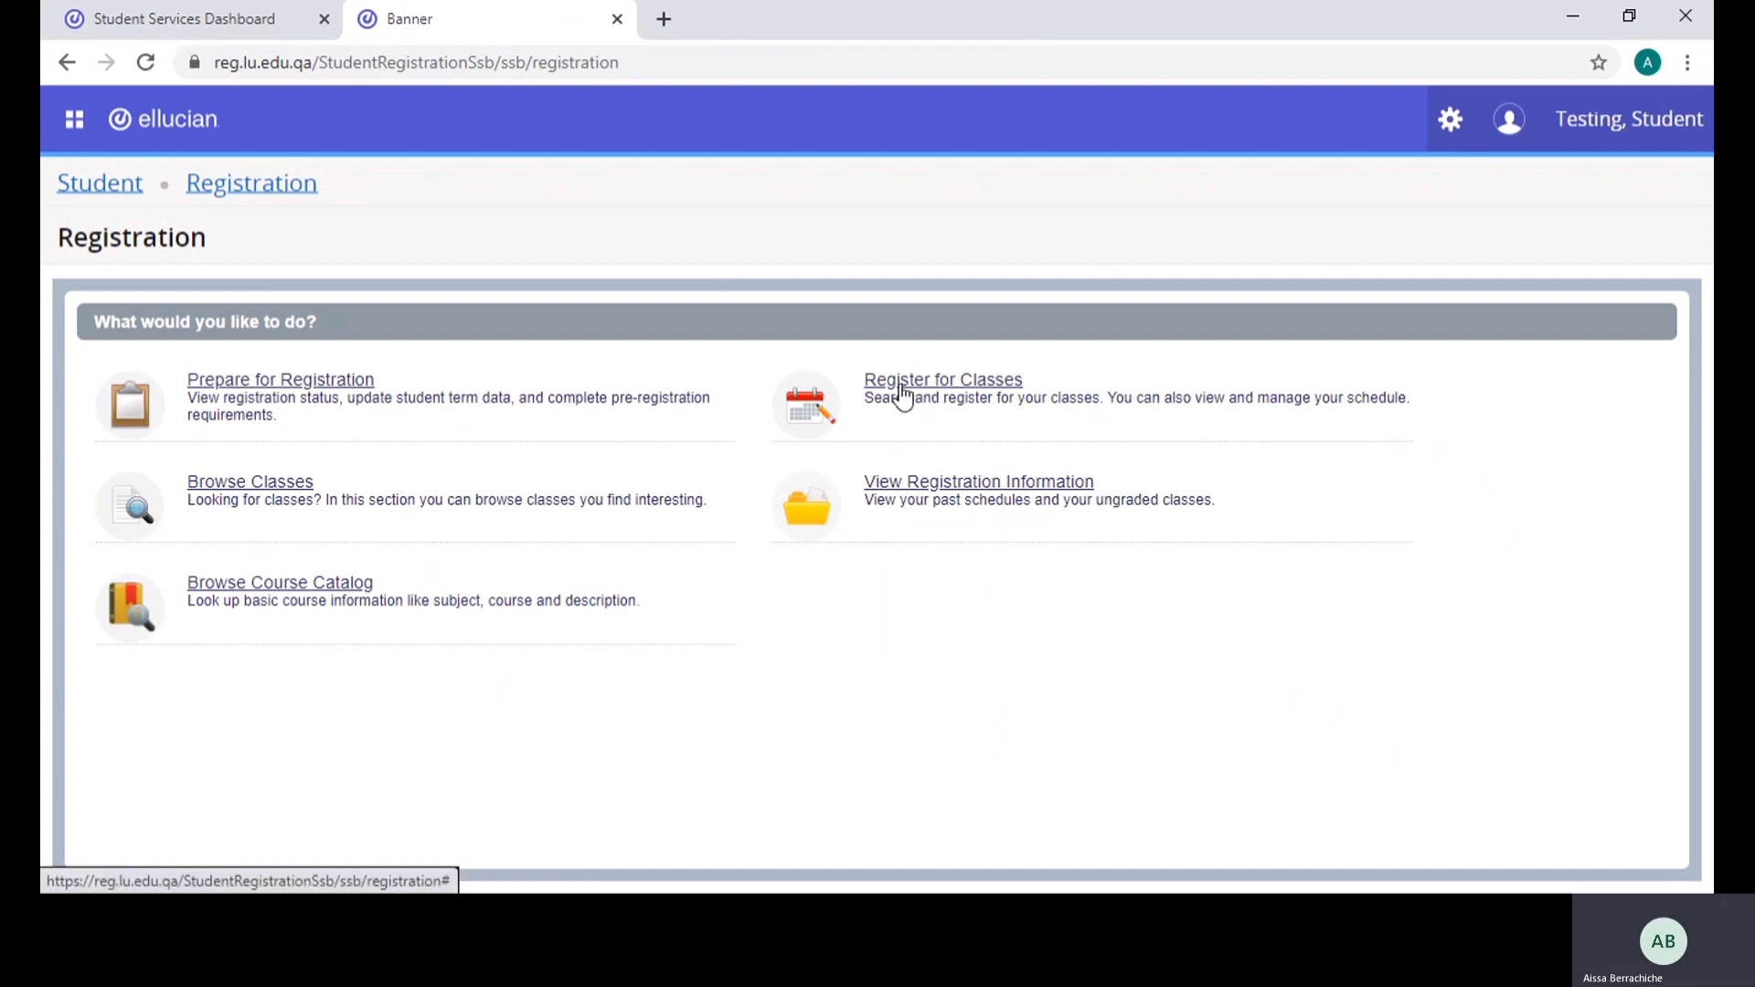
pyautogui.click(964, 487)
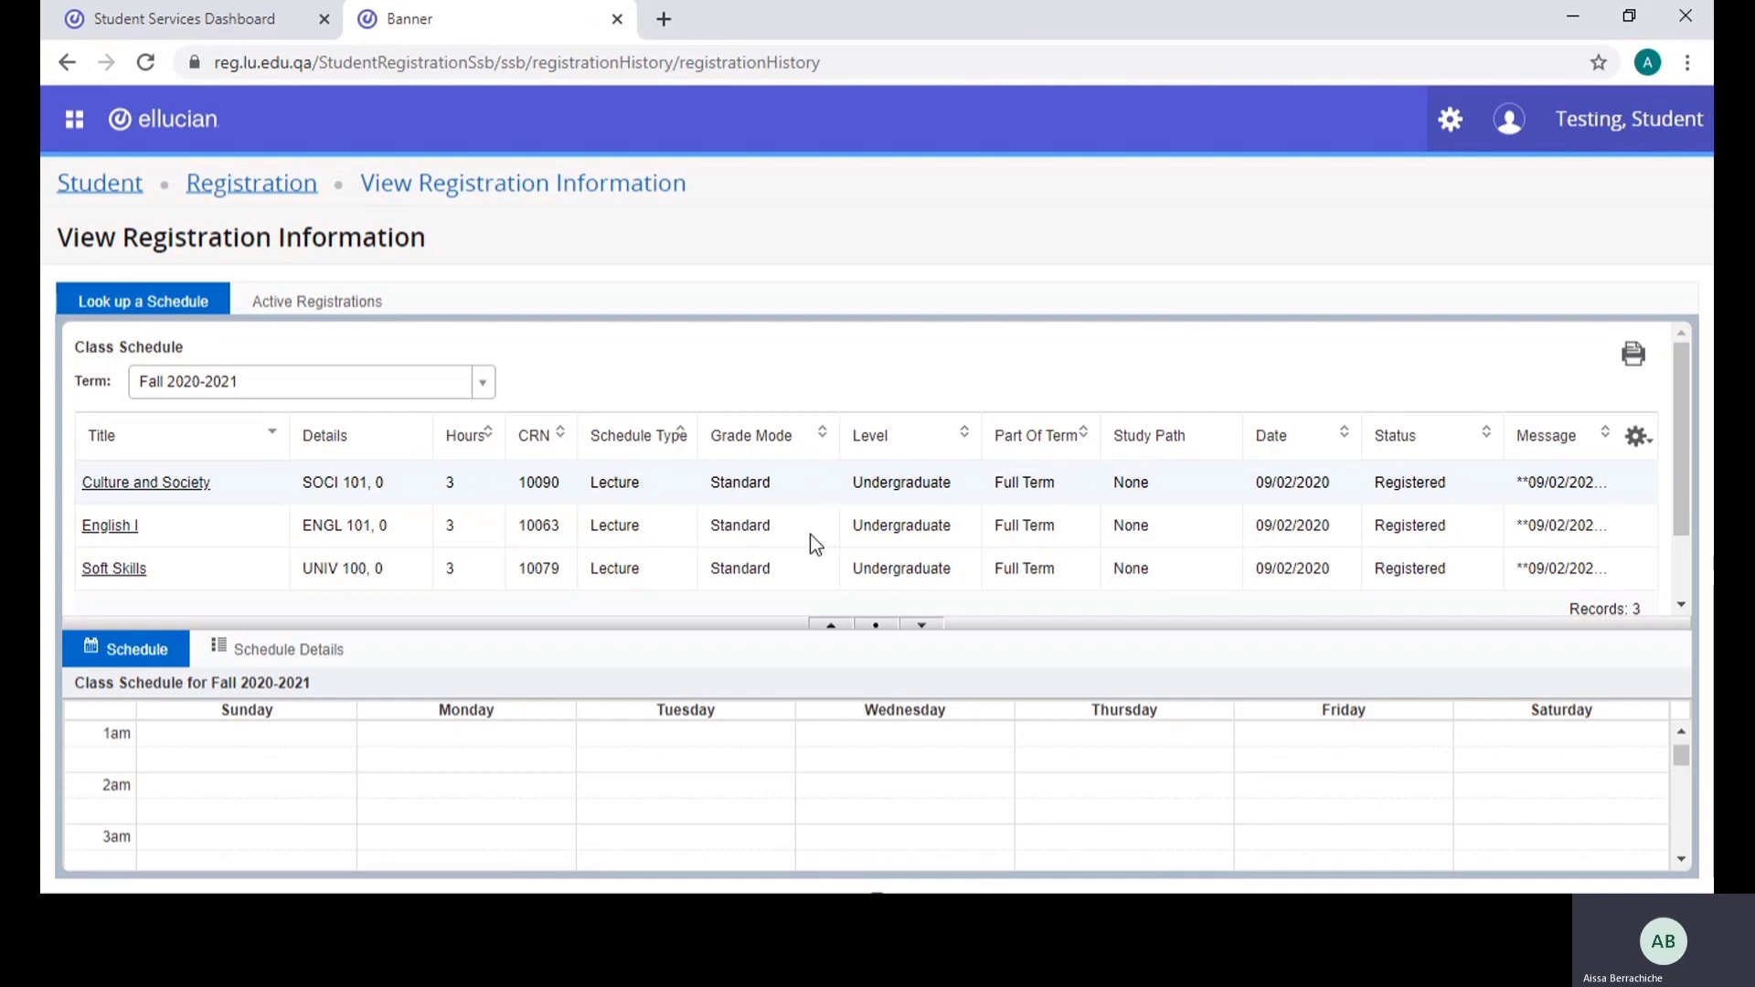
pyautogui.scroll(-5, 704, 737)
pyautogui.scroll(-2, 704, 737)
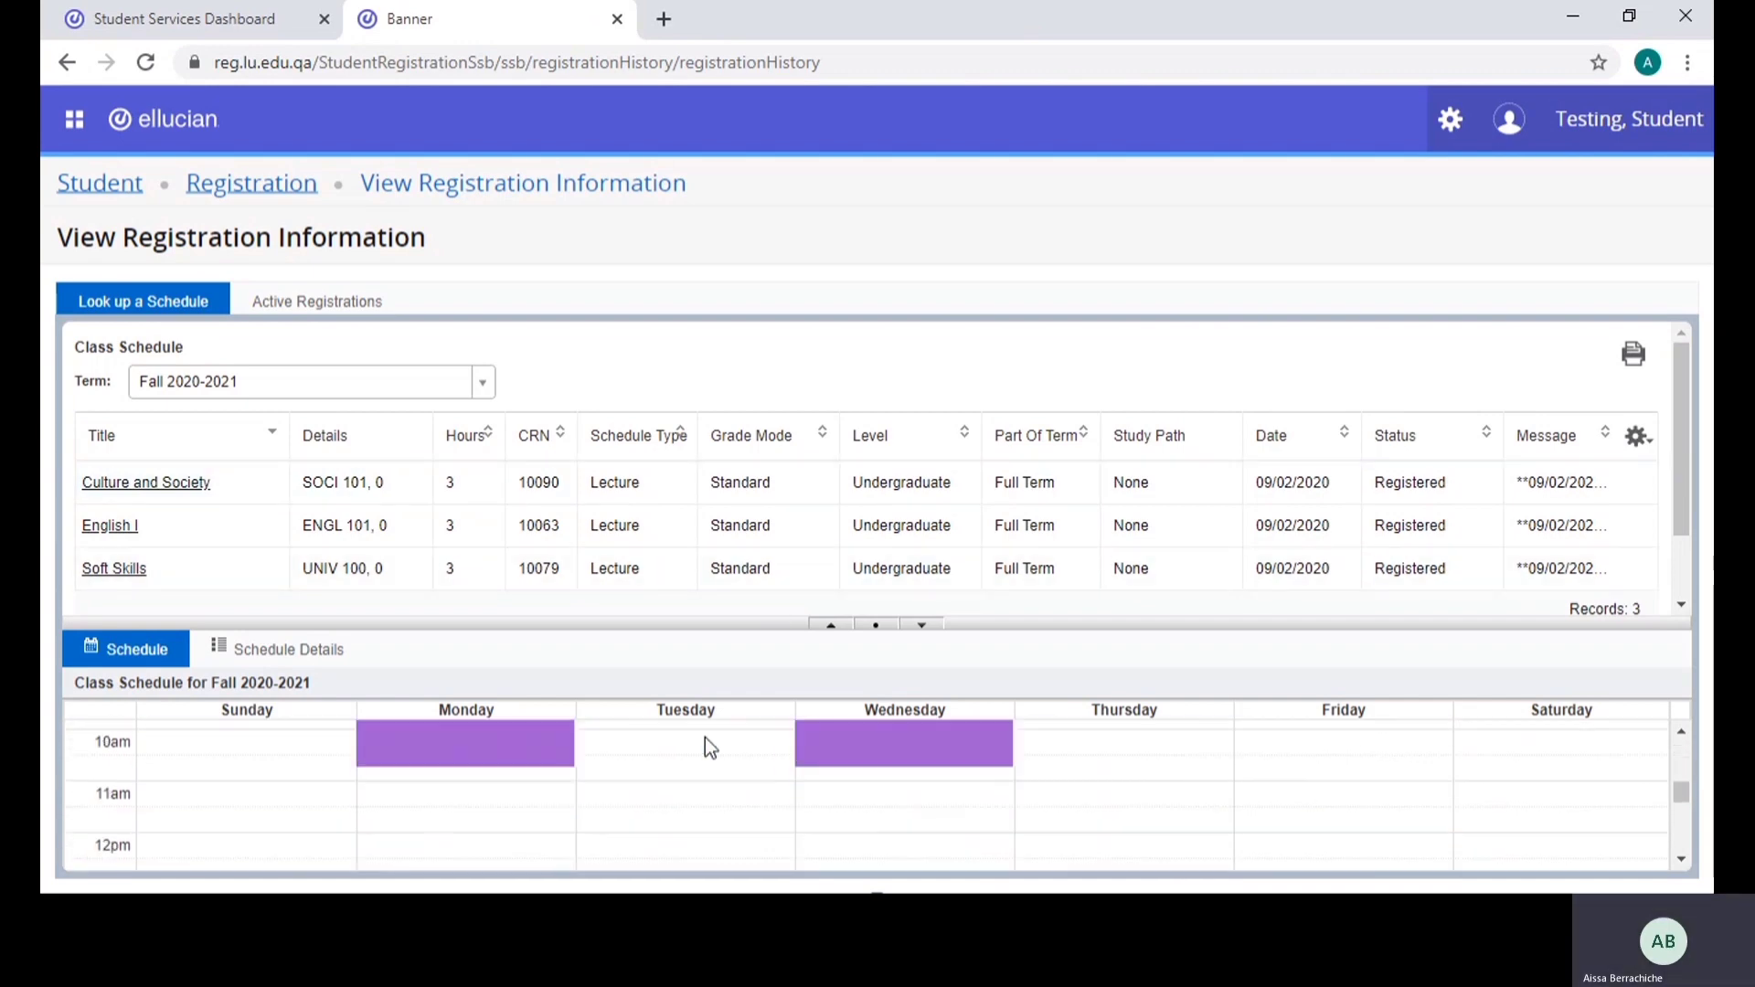
pyautogui.scroll(2, 704, 737)
pyautogui.scroll(2, 704, 737)
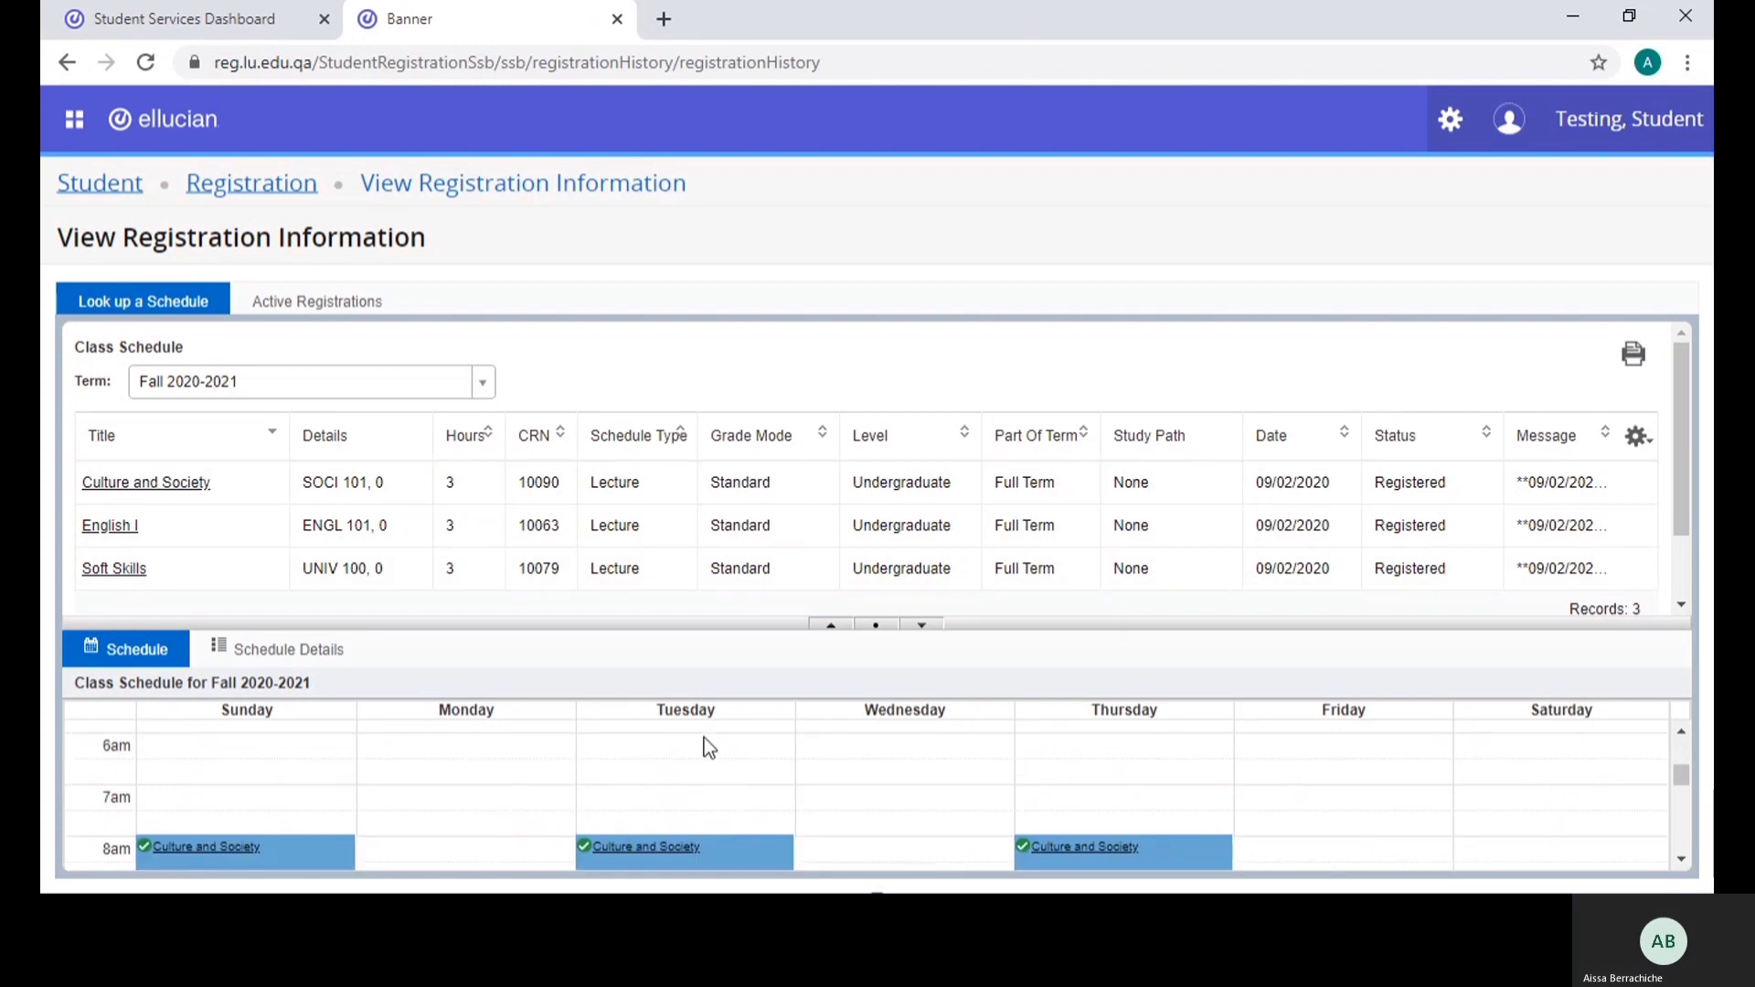
pyautogui.scroll(-2, 702, 740)
# Examine the schedule details of the registered classes, maximizing the details, then the class list, and restoring the split view
pyautogui.click(344, 660)
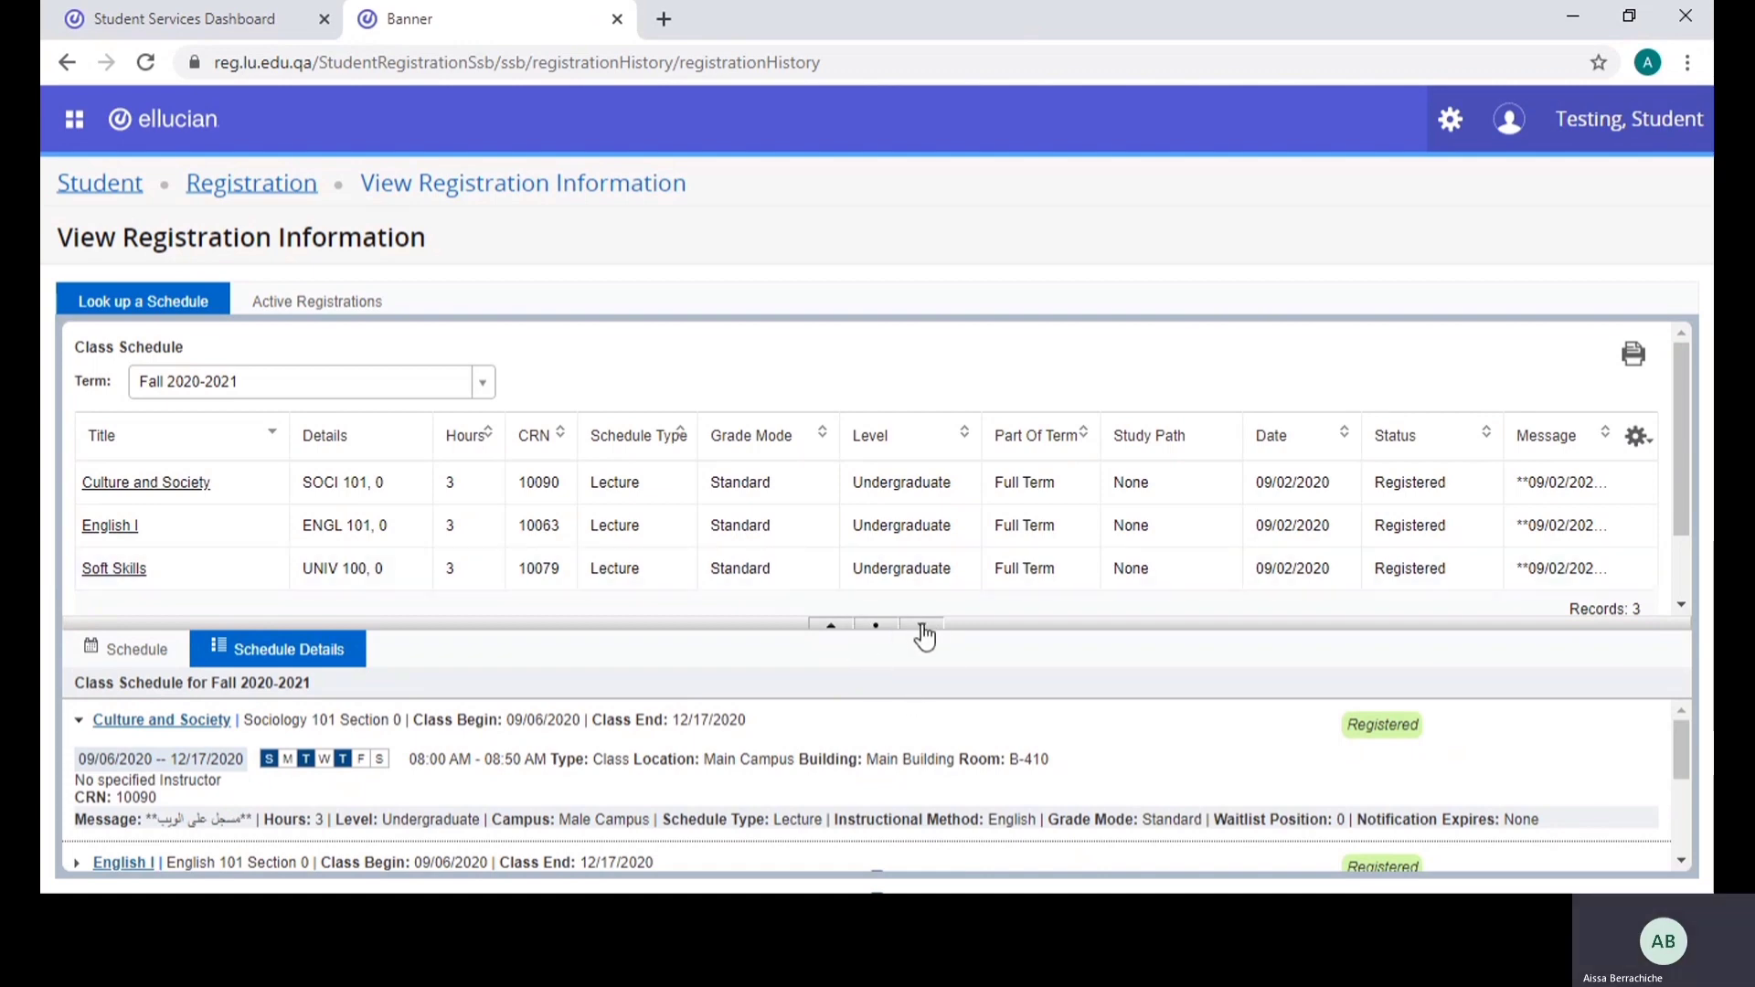
pyautogui.click(831, 629)
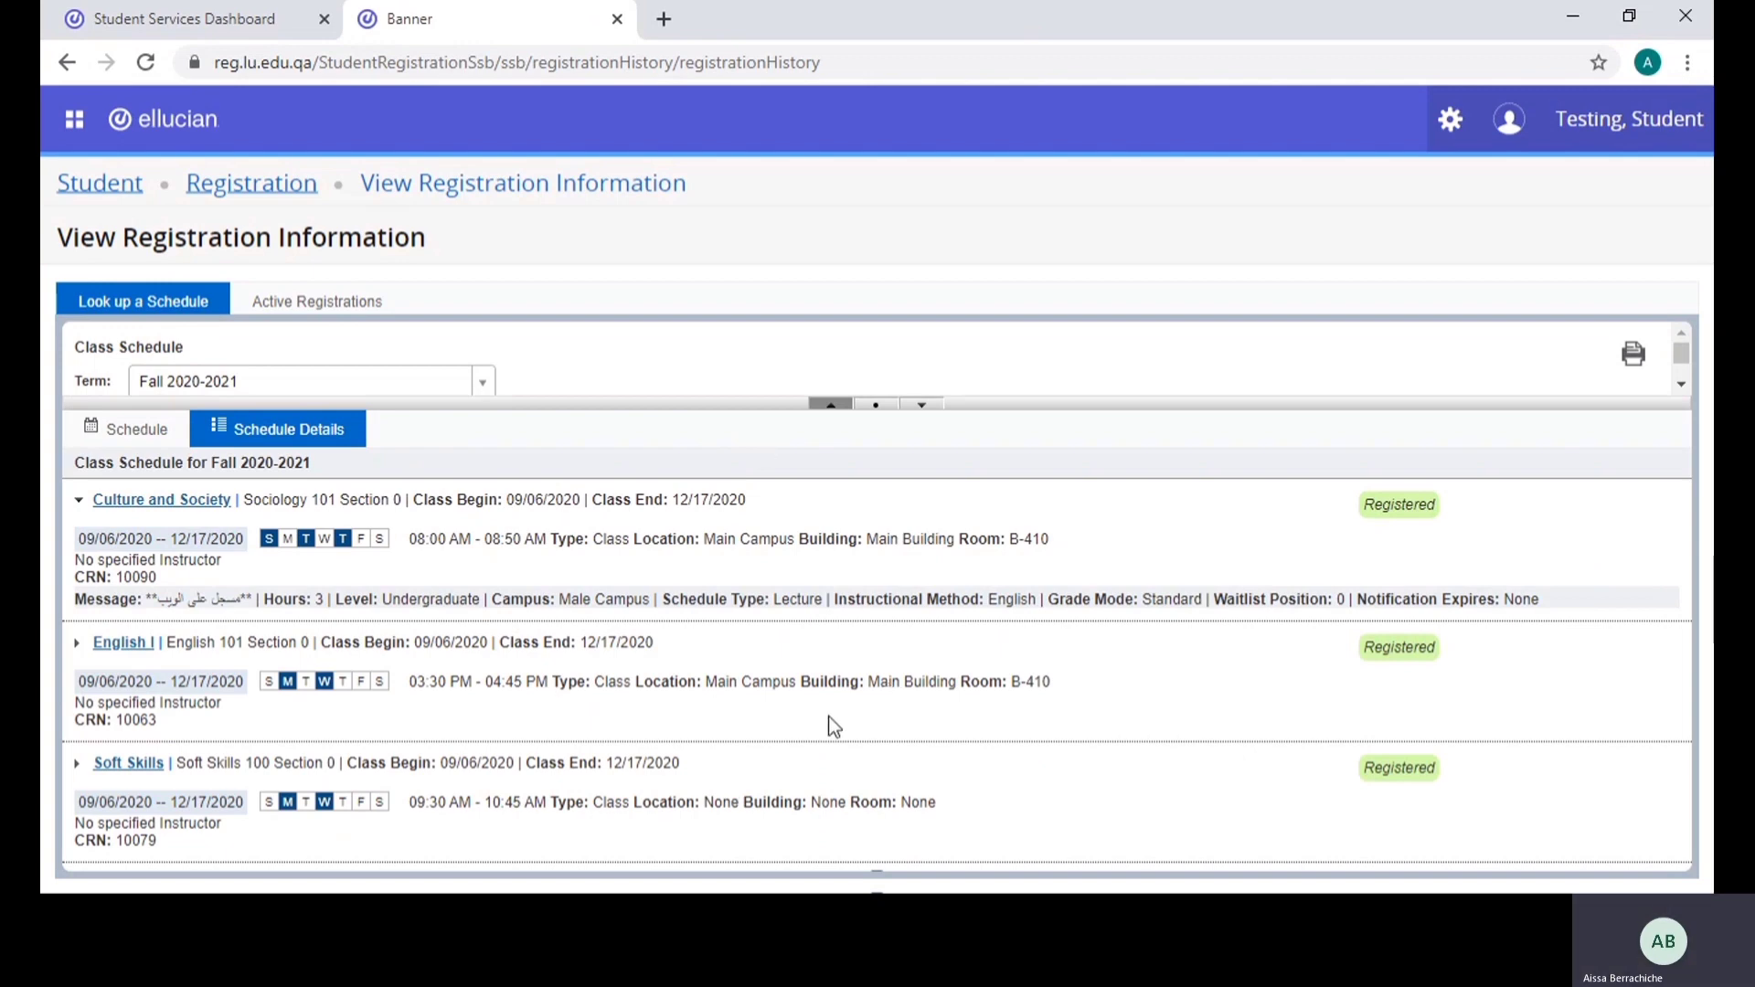
pyautogui.click(919, 406)
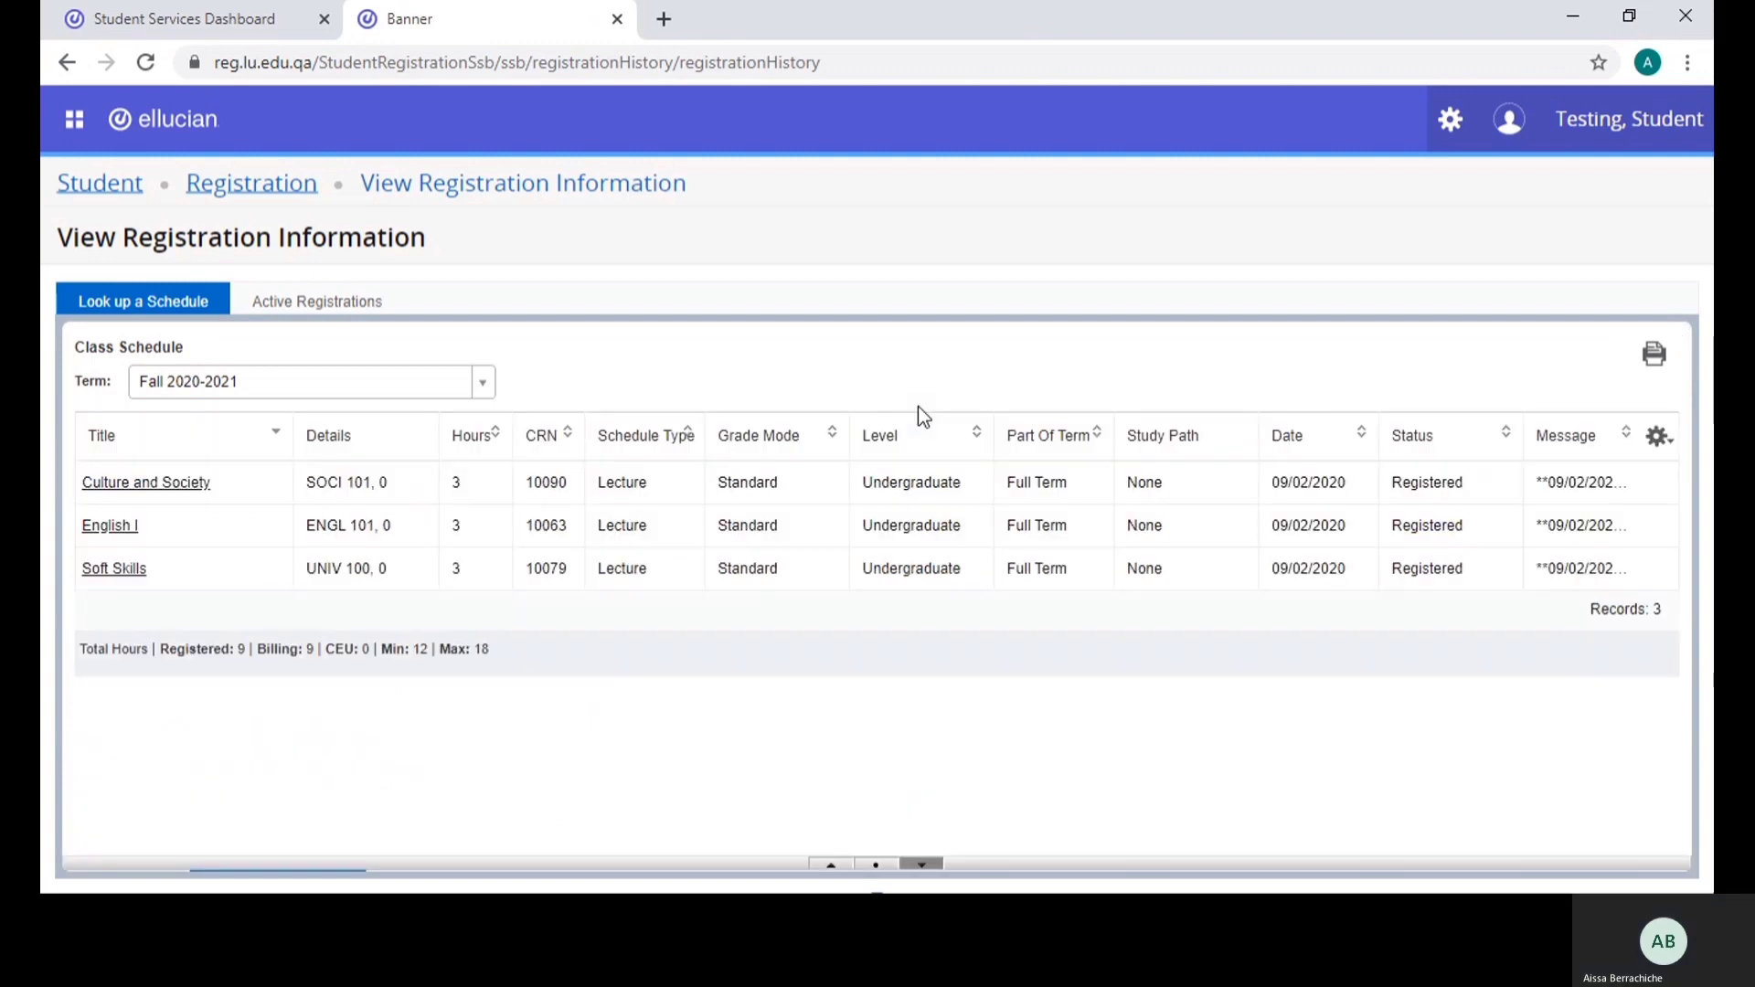
pyautogui.click(876, 865)
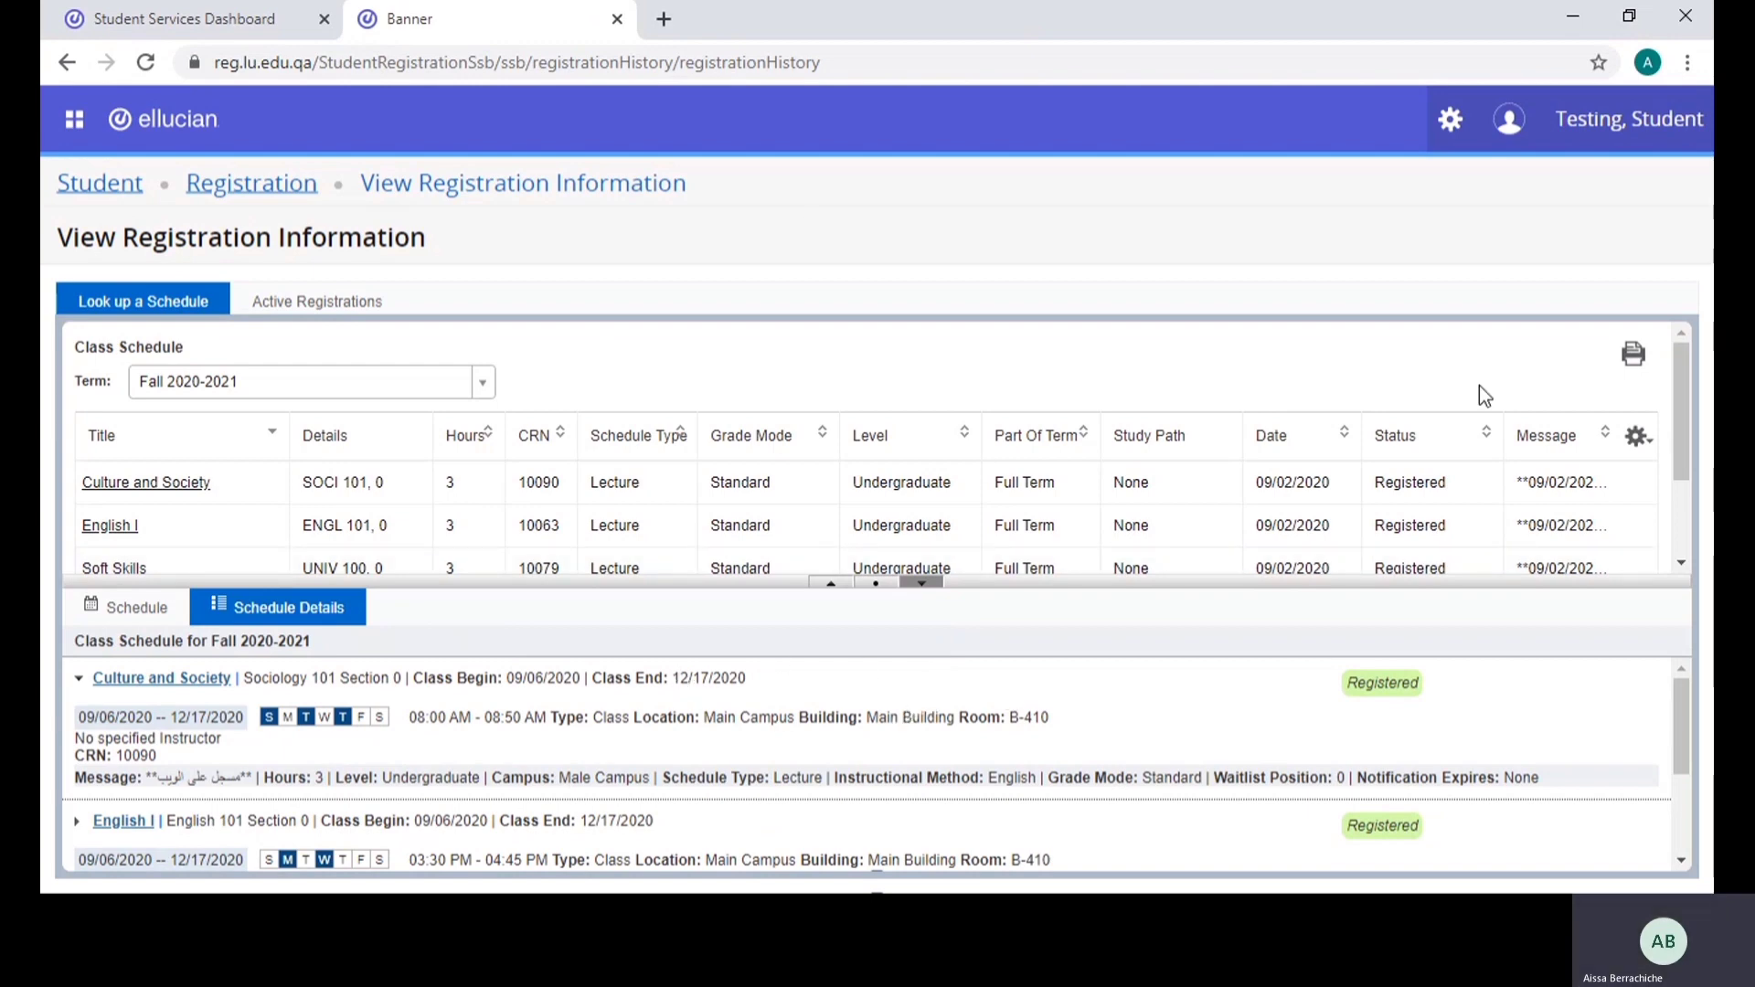
# Sign out of the student account
pyautogui.click(1509, 120)
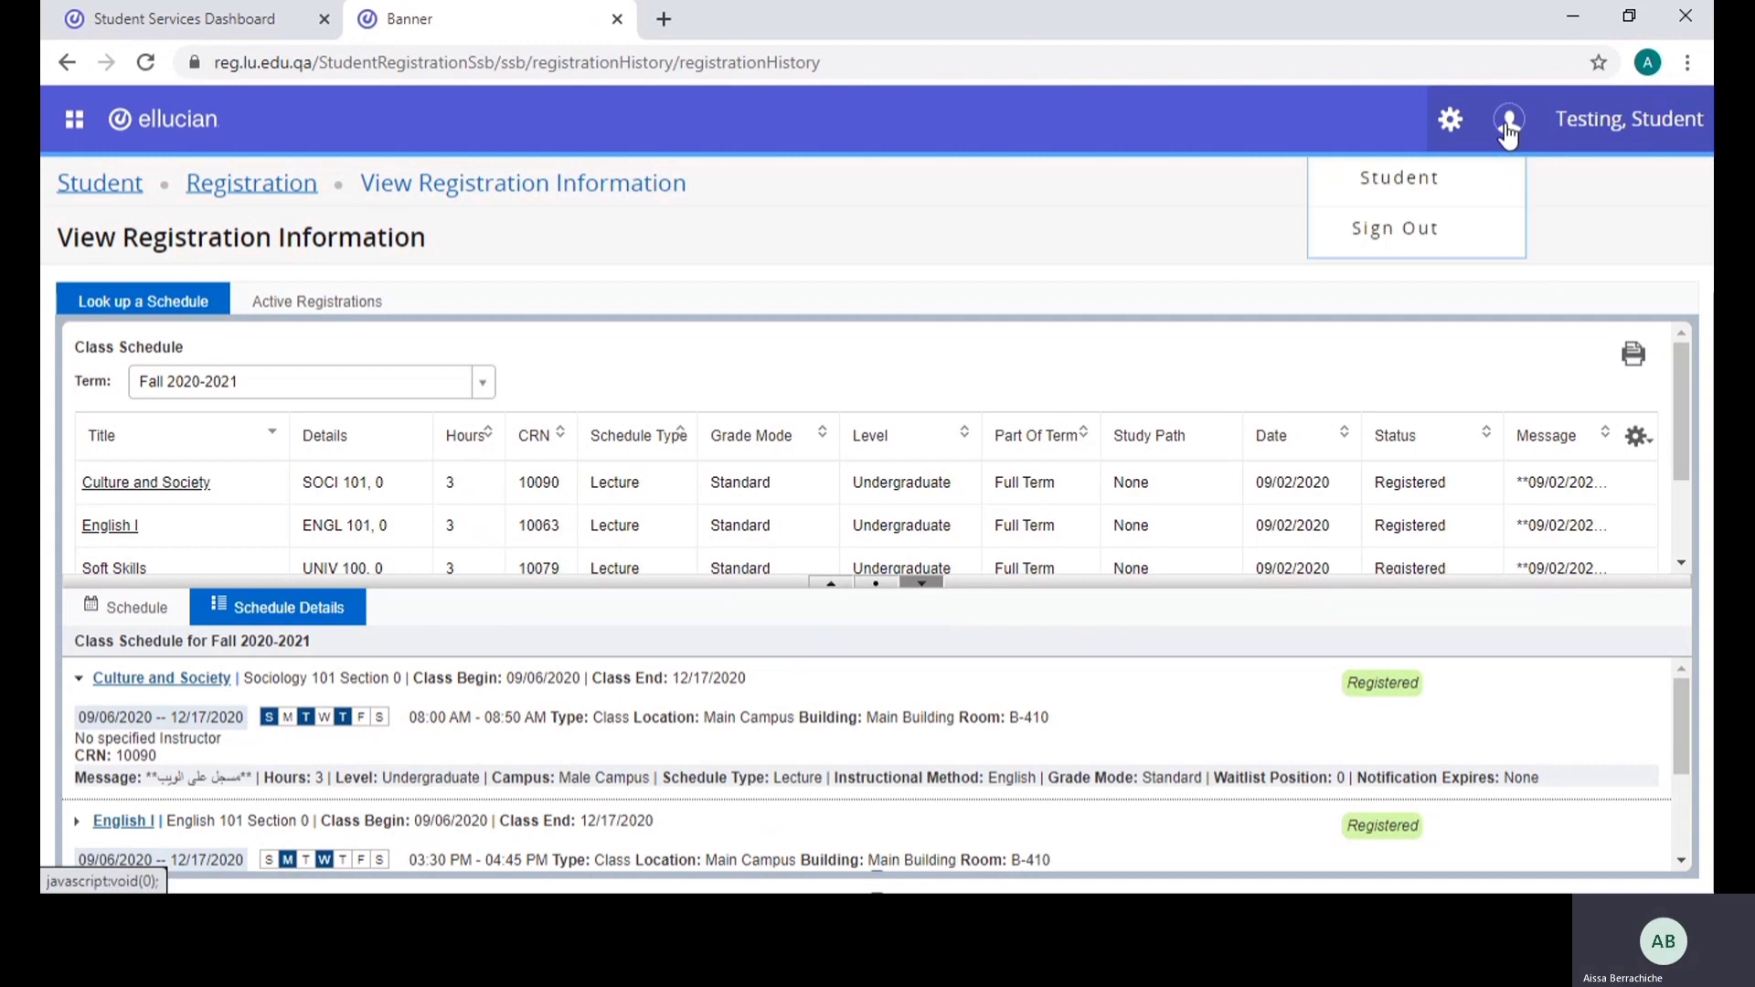
pyautogui.click(1418, 231)
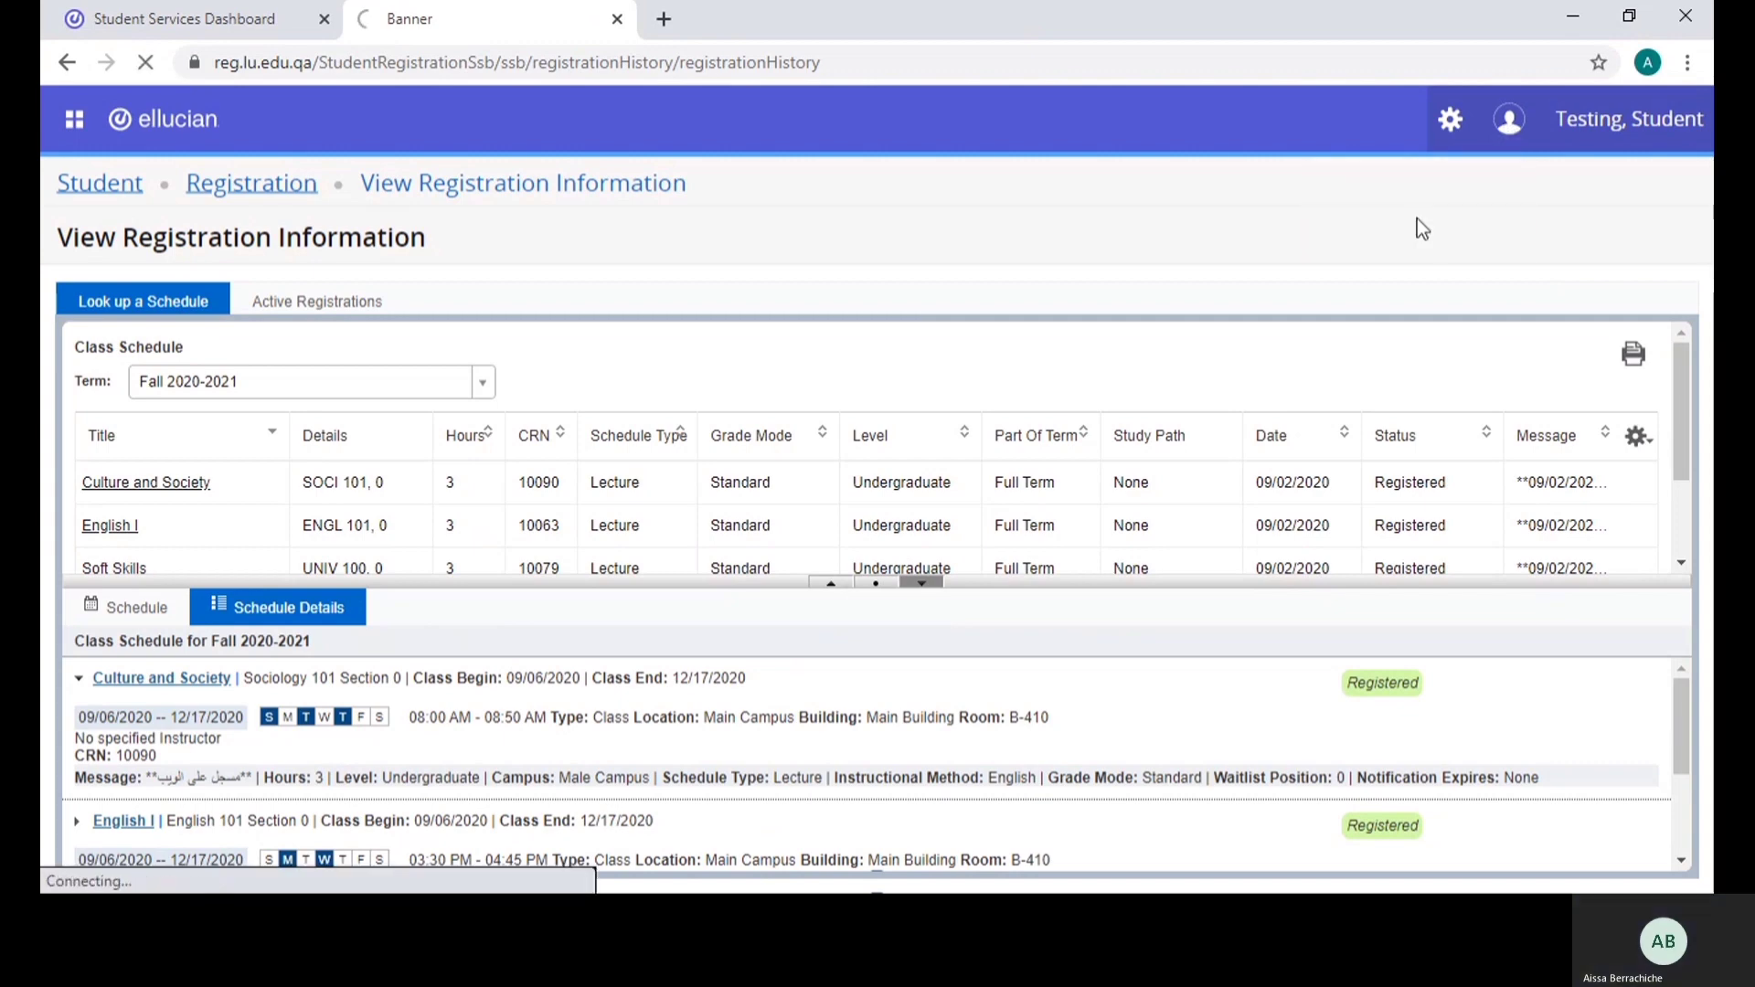